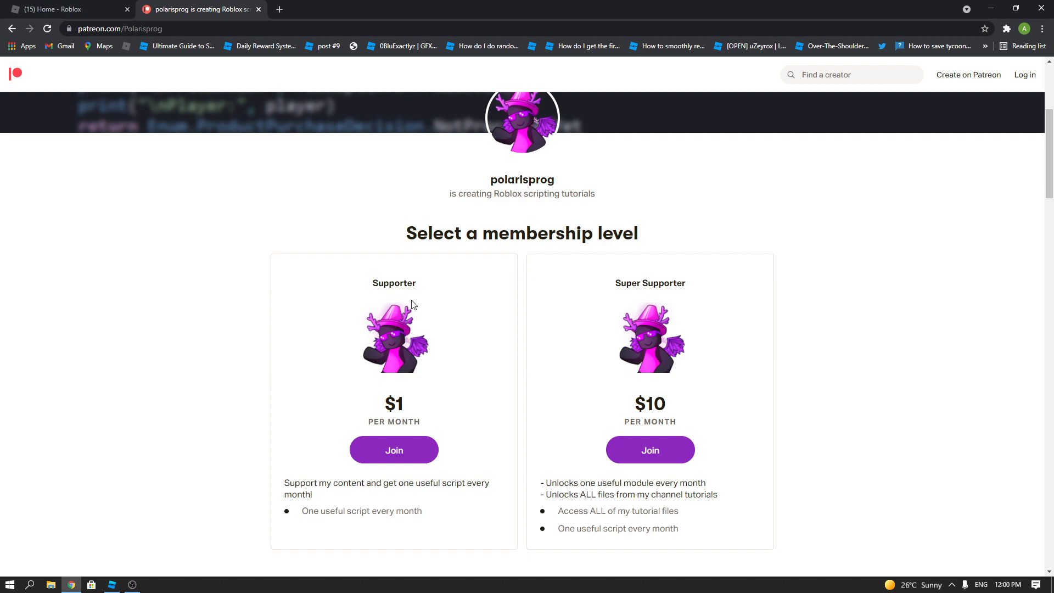
Switch to the FPS series place in Roblox Studio, expand the ClientScripts folder and select StarterGui.
key(alt+Tab)
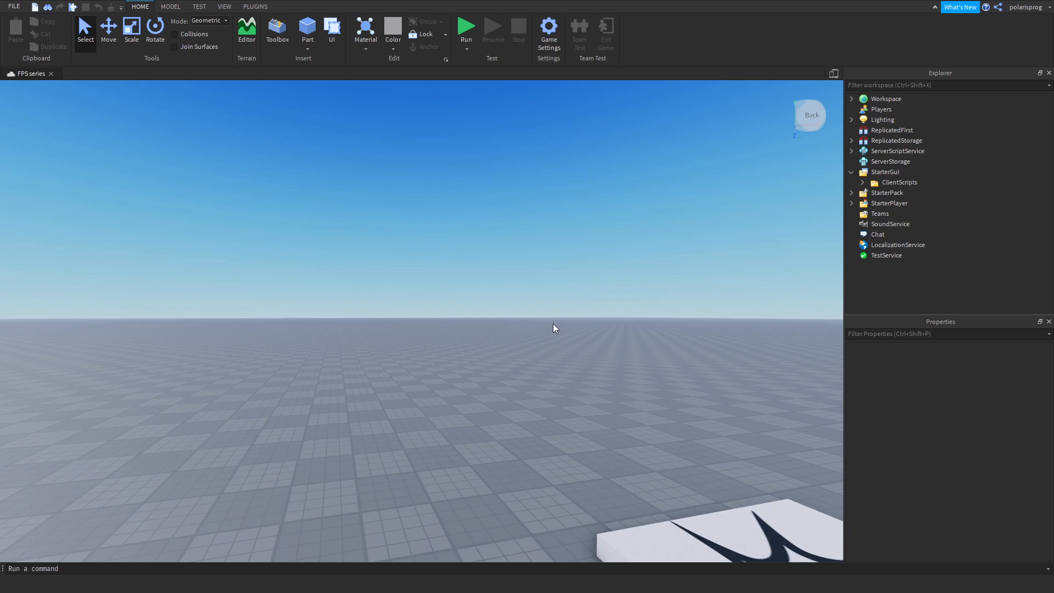
right_drag(596, 314, 596, 314)
key(s)
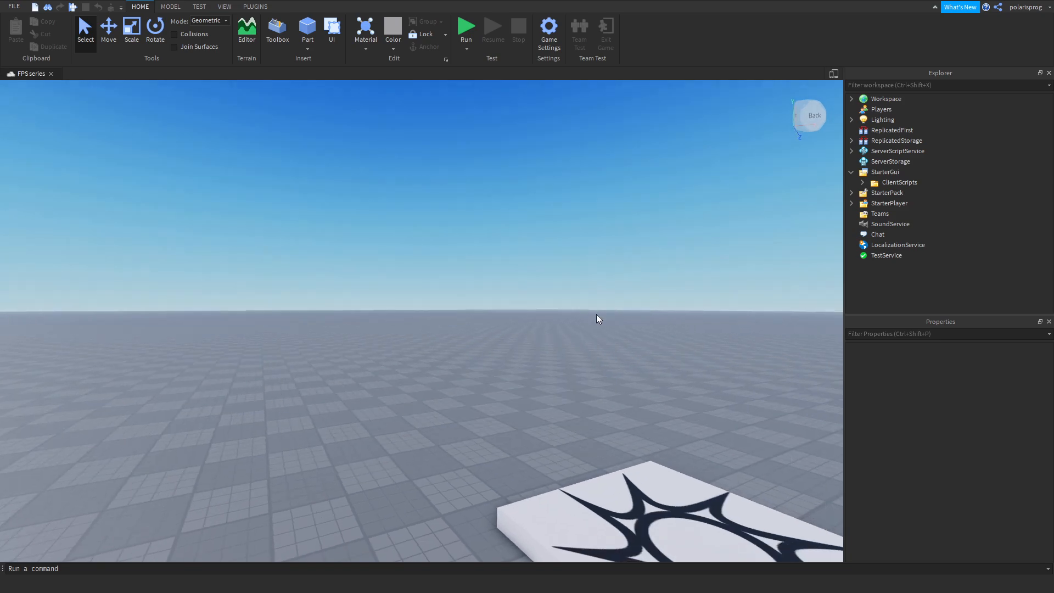
key(d)
key(s)
right_drag(746, 201, 746, 201)
key(e)
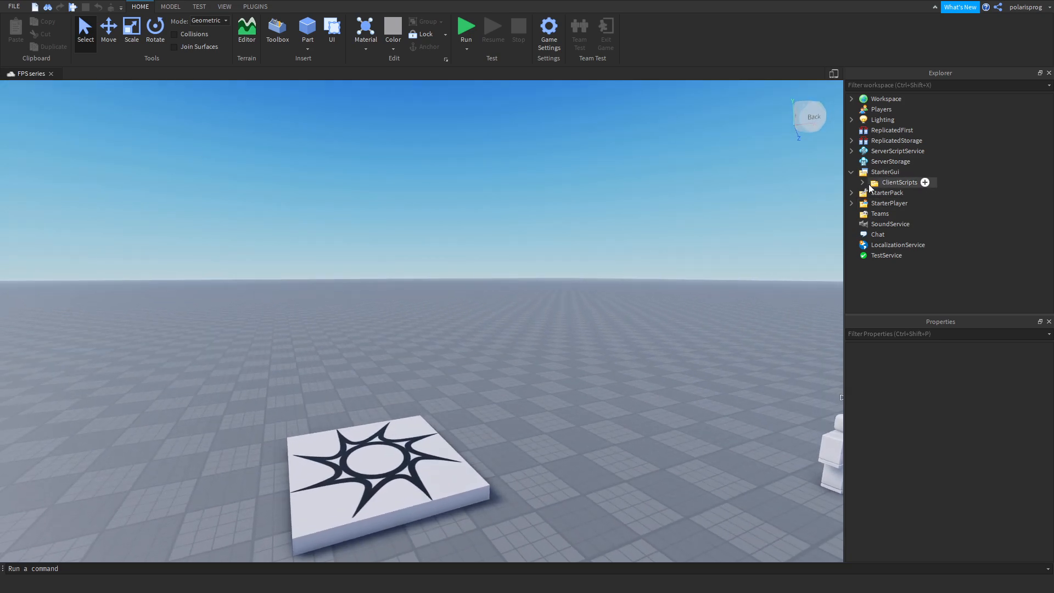
click(862, 182)
click(875, 173)
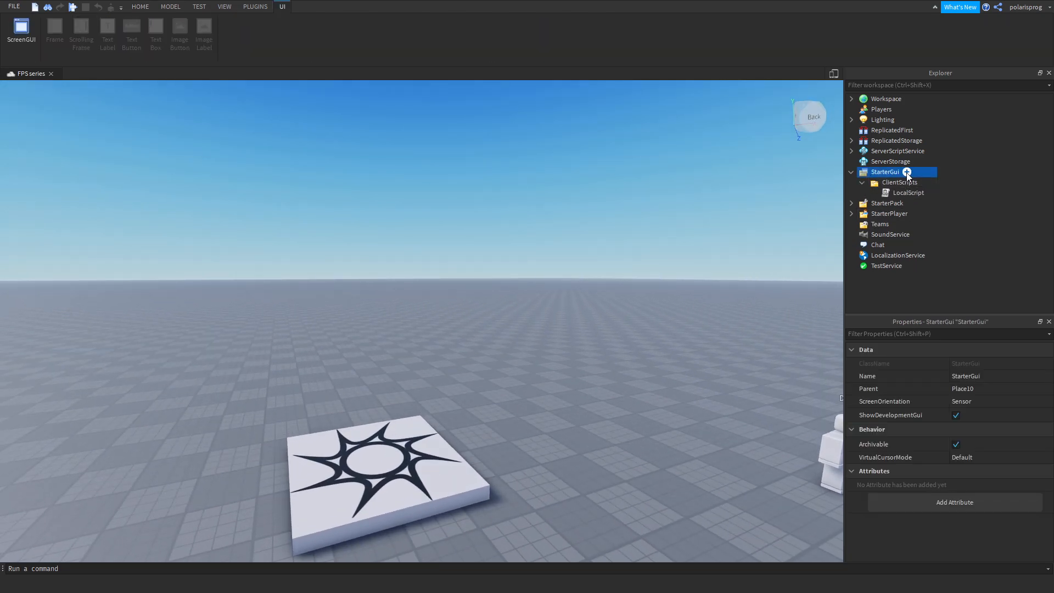
Add a ScreenGui to StarterGui and widen the Explorer and Properties area.
key(s)
right_drag(736, 201, 737, 201)
key(w)
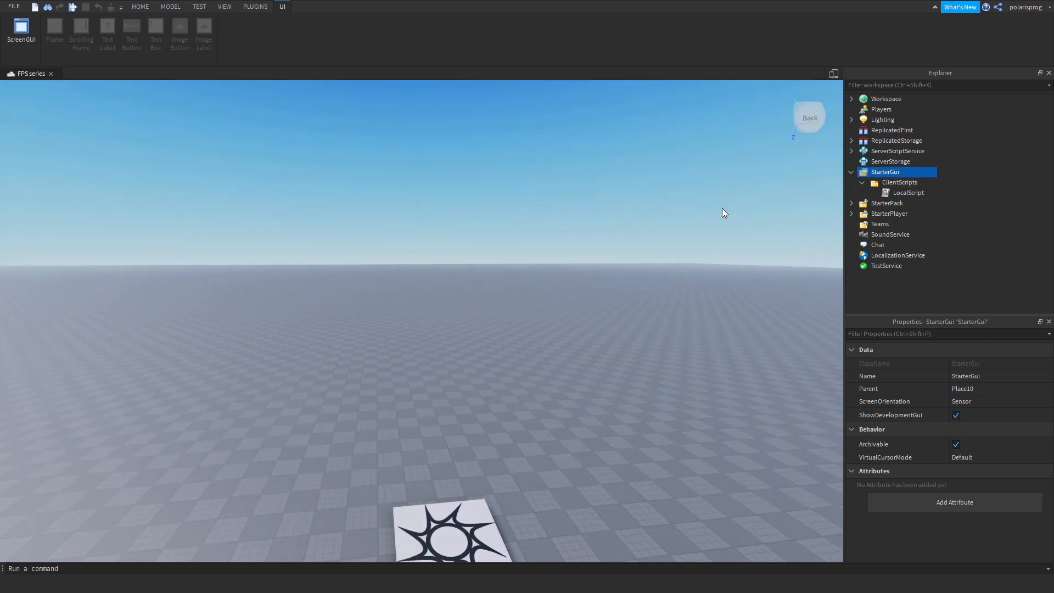
click(906, 171)
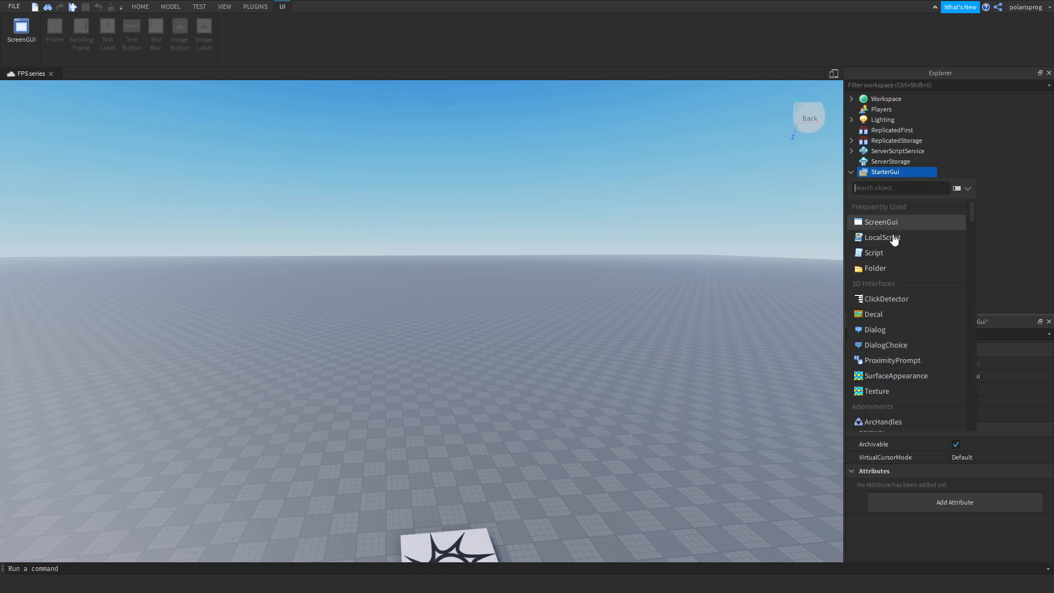
click(889, 222)
double_click(887, 203)
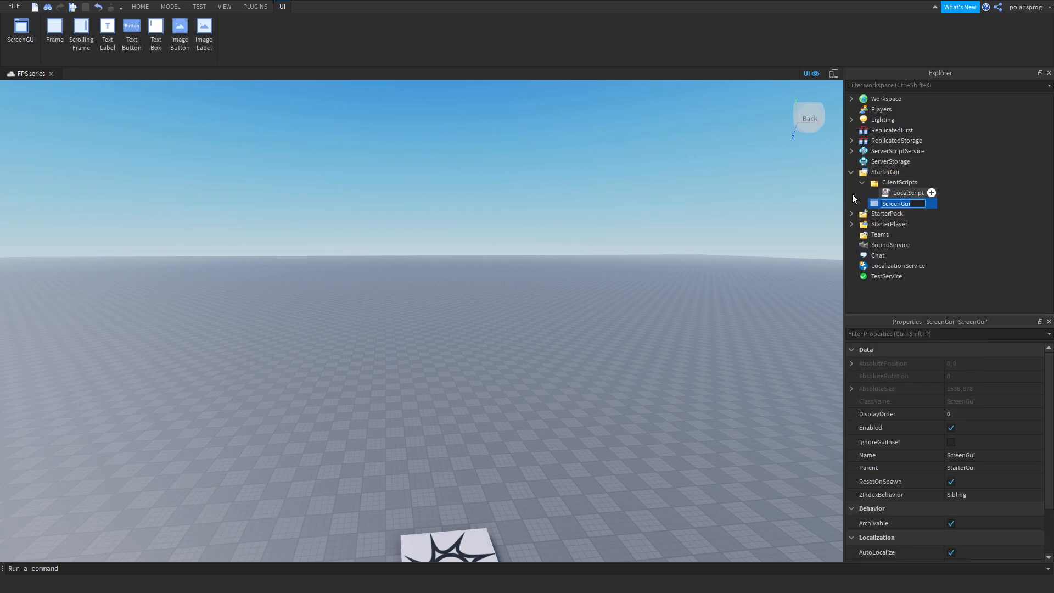
drag(844, 193, 793, 196)
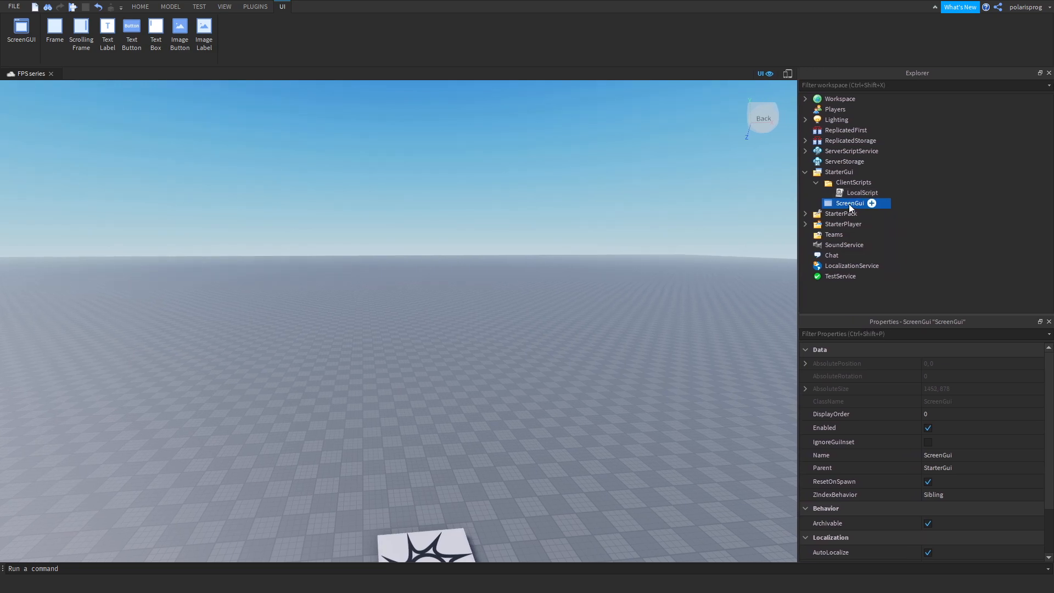
Add a Frame to the ScreenGui and set its Size to {1, 0},{1, 0}.
click(870, 205)
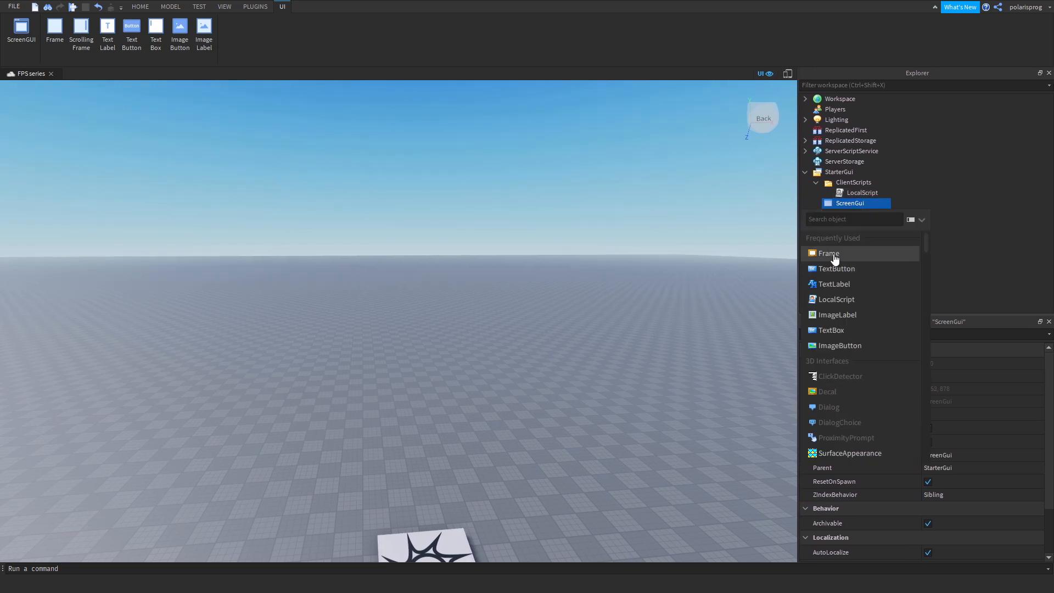
click(833, 255)
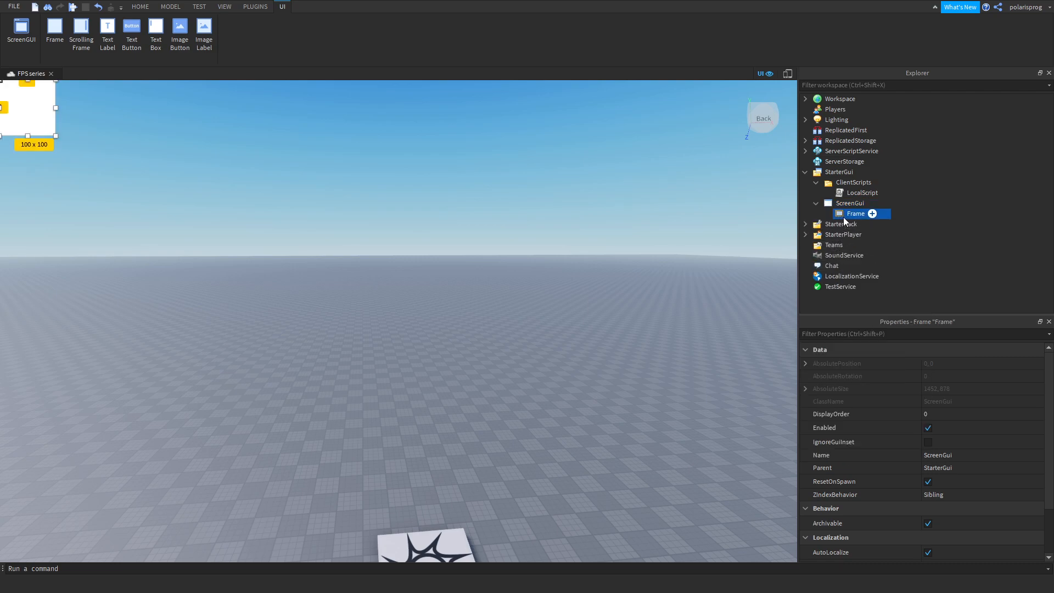
click(871, 334)
text(size)
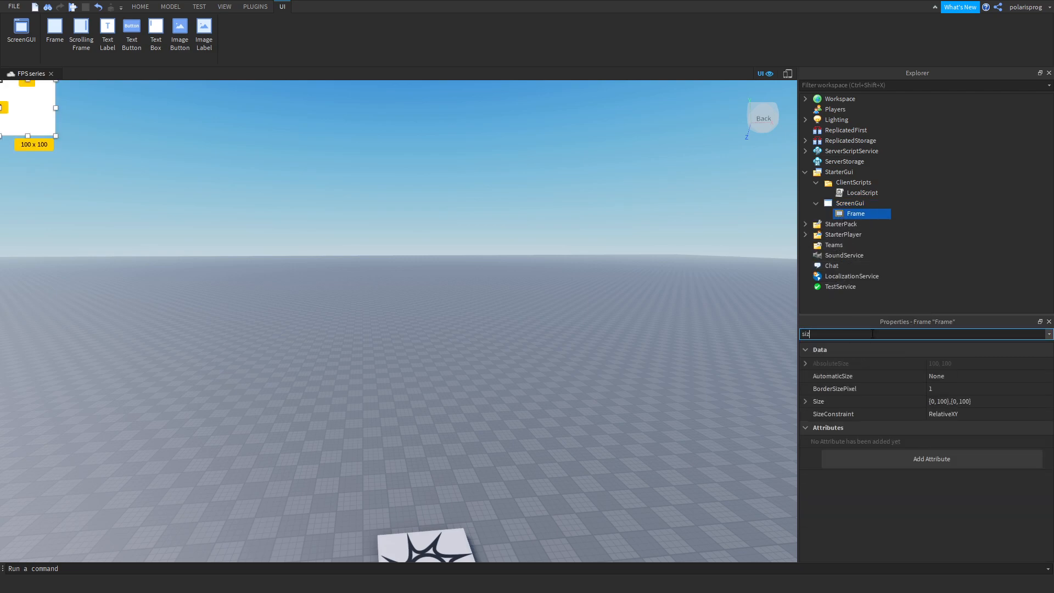
click(965, 400)
text(1, )
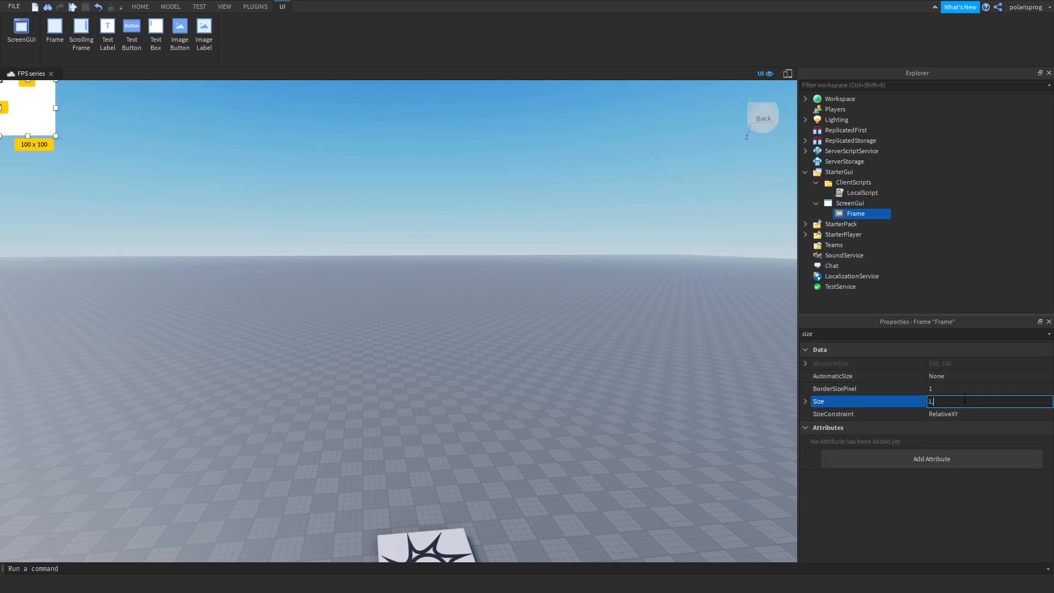
text(0},{1, 0)
key(Return)
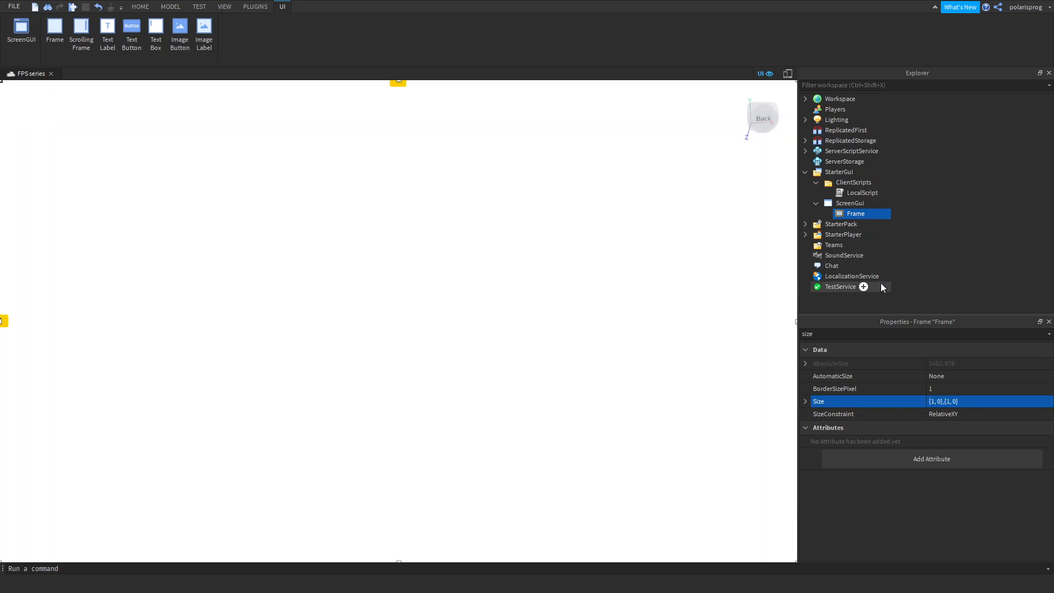
Rename the frame inside the ScreenGui as Menu.
click(844, 224)
click(852, 213)
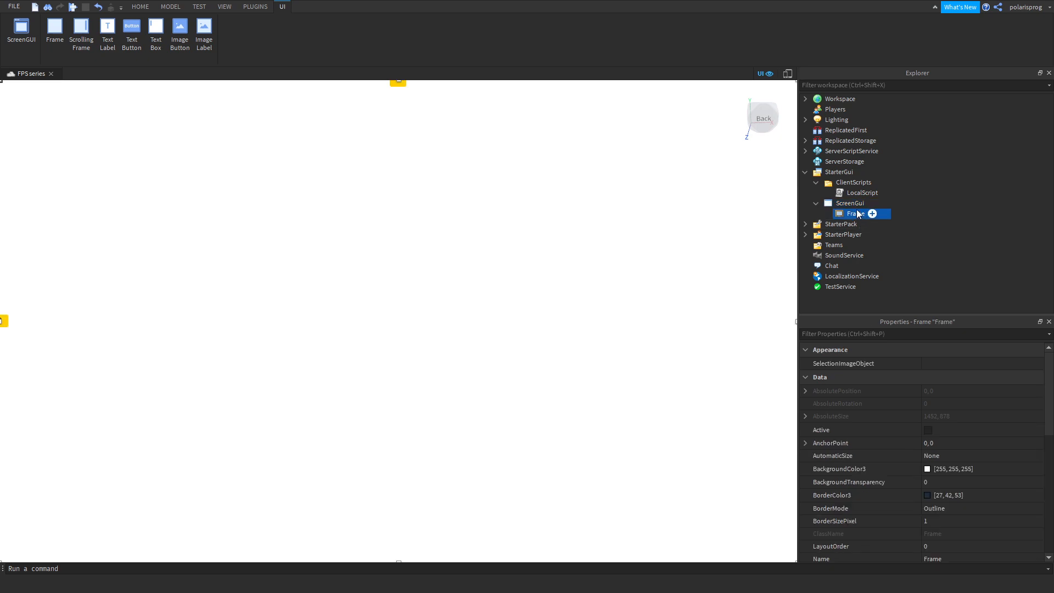
key(F2)
text(Menu)
key(Return)
Add a TextButton to the Menu frame and place it at about 79, 294.
click(871, 214)
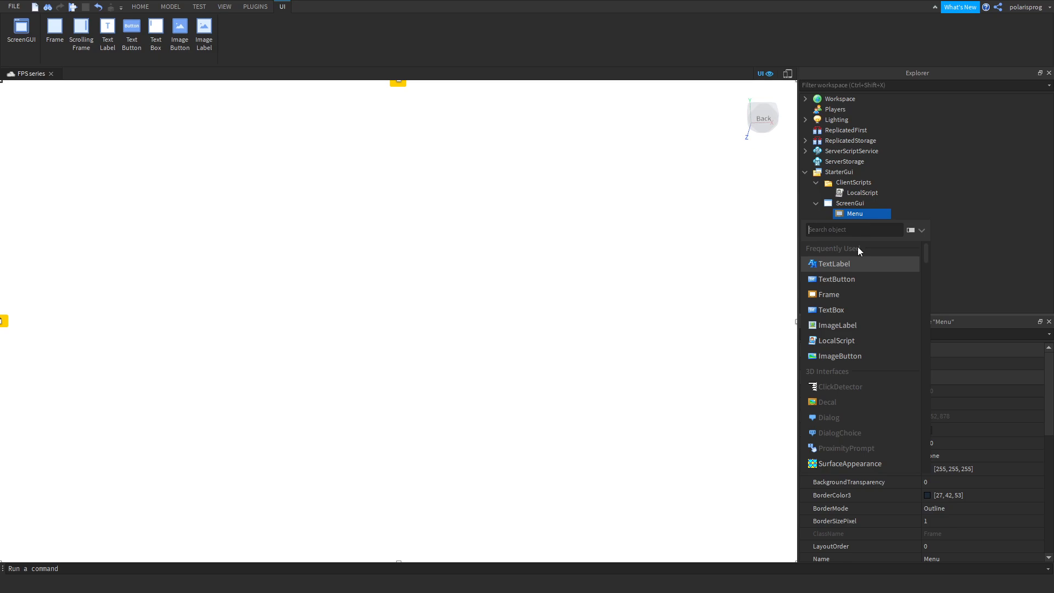
click(834, 281)
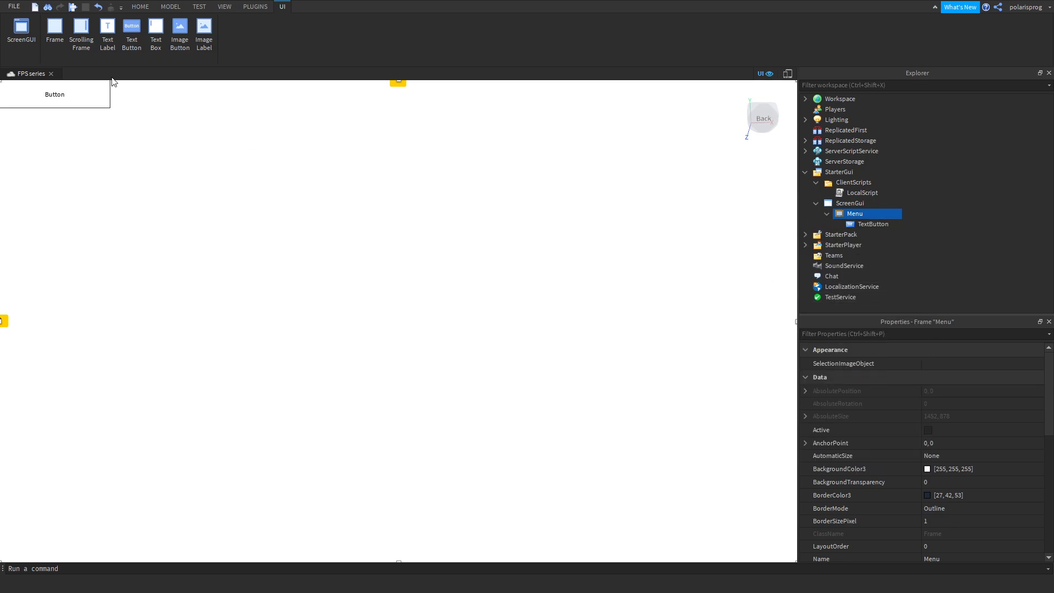
drag(80, 101, 119, 271)
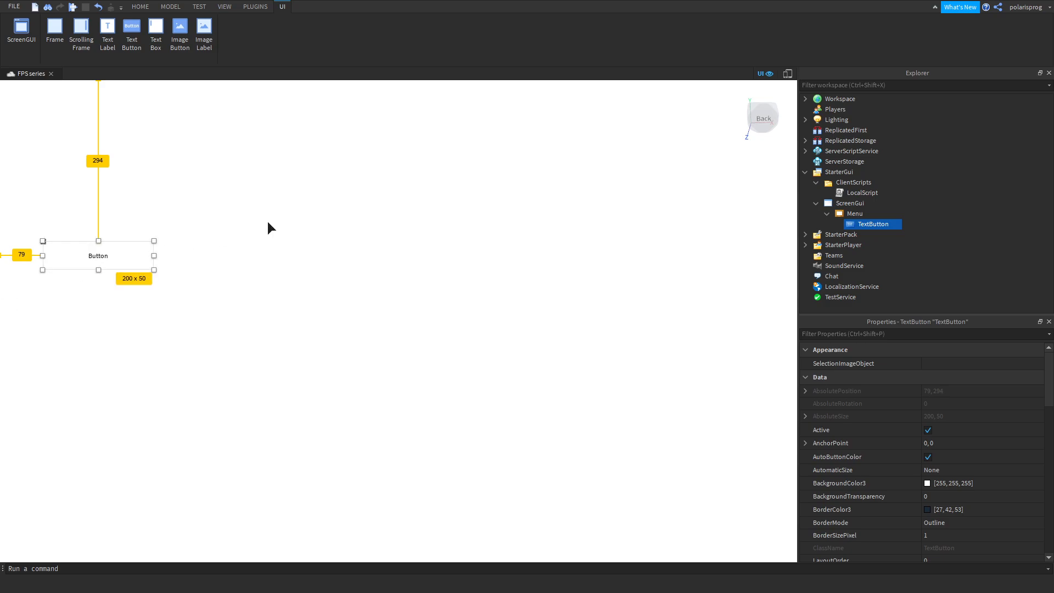
Set the Menu frame's BackgroundColor3 to dark grey 40, 40, 40.
click(858, 213)
click(880, 337)
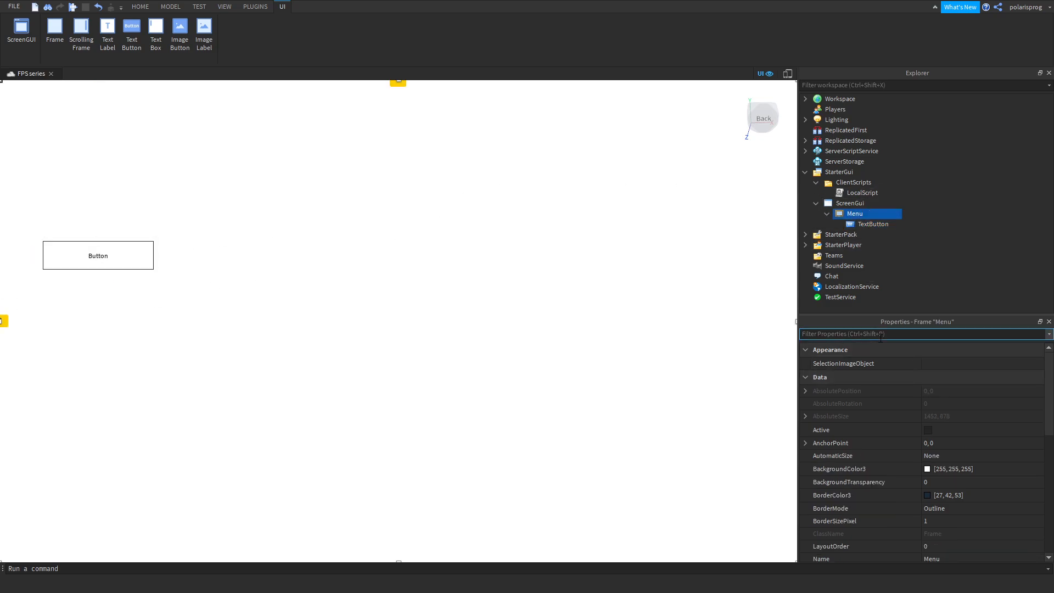
click(926, 469)
drag(659, 258, 663, 298)
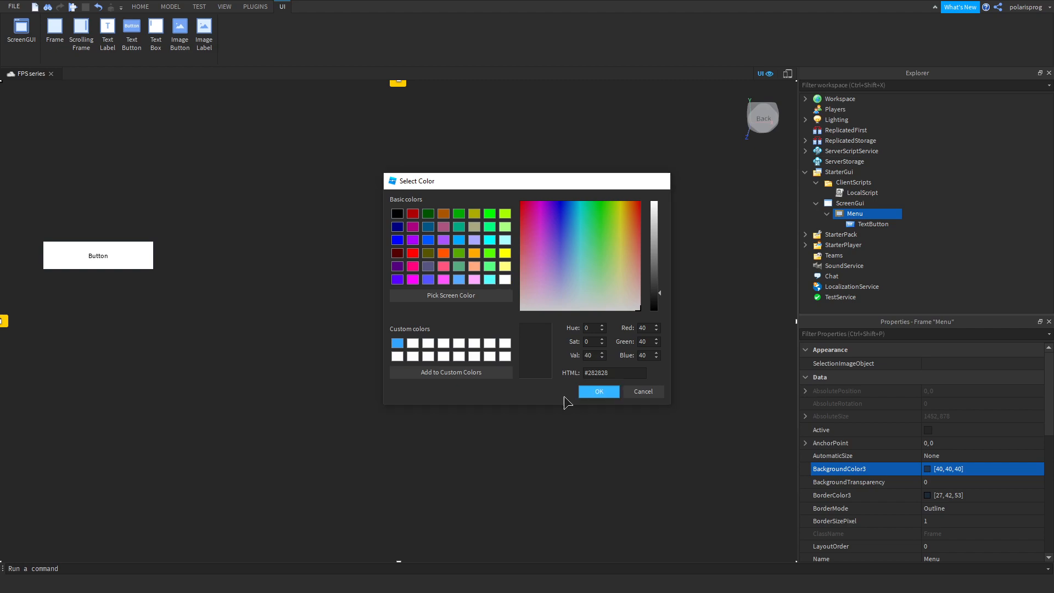
click(599, 392)
Move and enlarge the text button to about 350 x 95, and set its Size to {0.1, 0},{0.1, 0}.
drag(119, 253, 227, 311)
click(255, 6)
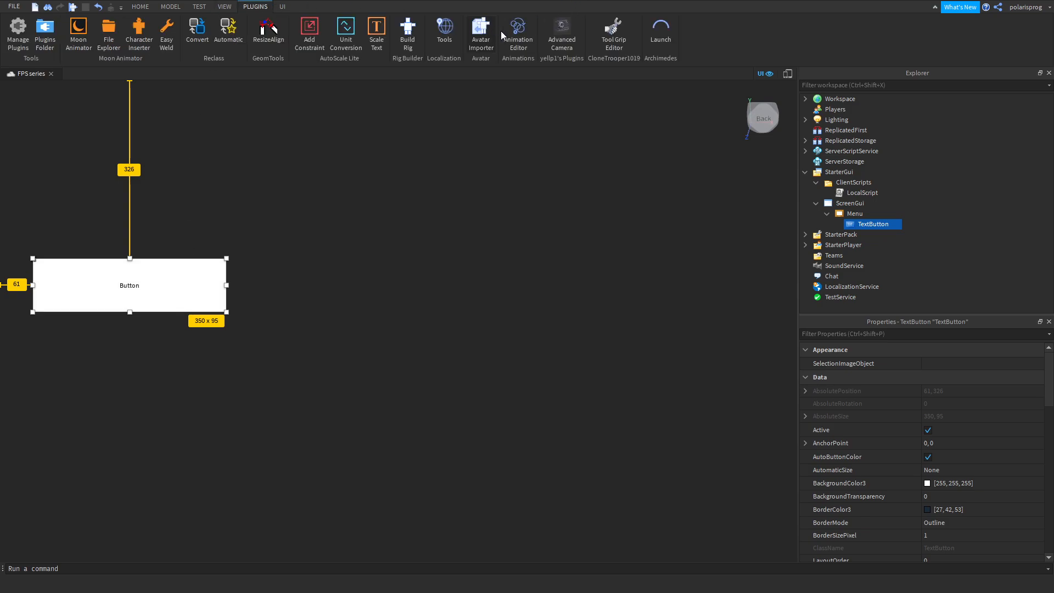
click(914, 334)
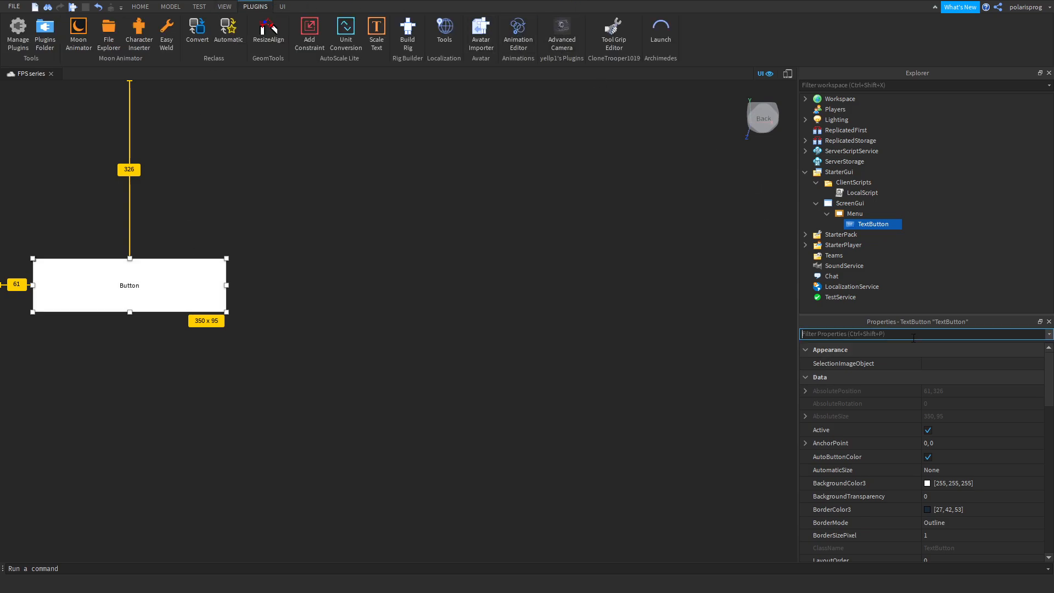
text(size)
click(942, 400)
text(0.1,0,0.1)
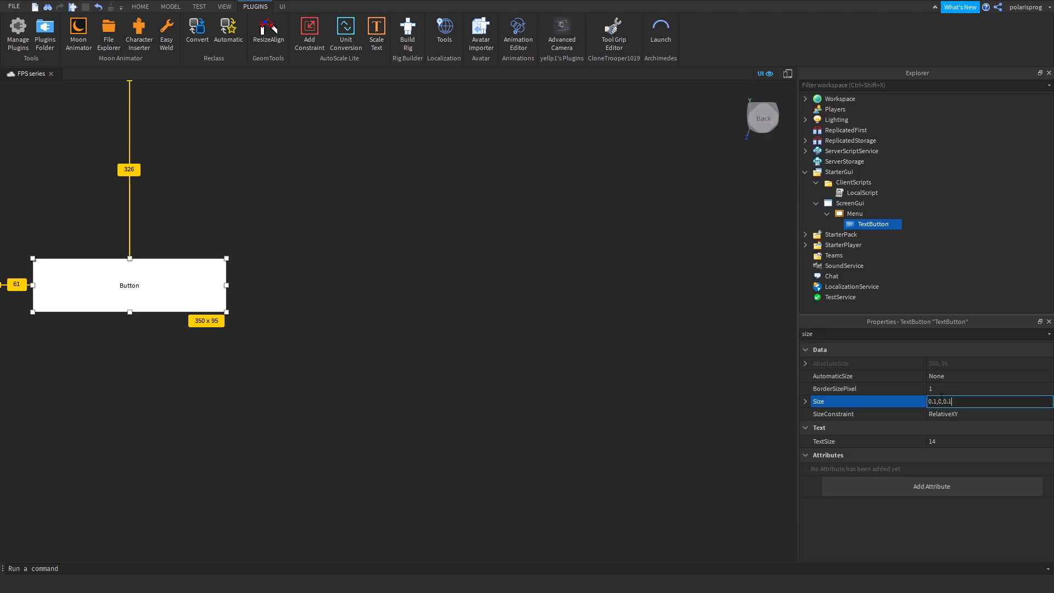
key(Return)
click(945, 403)
text(0.1, 0})
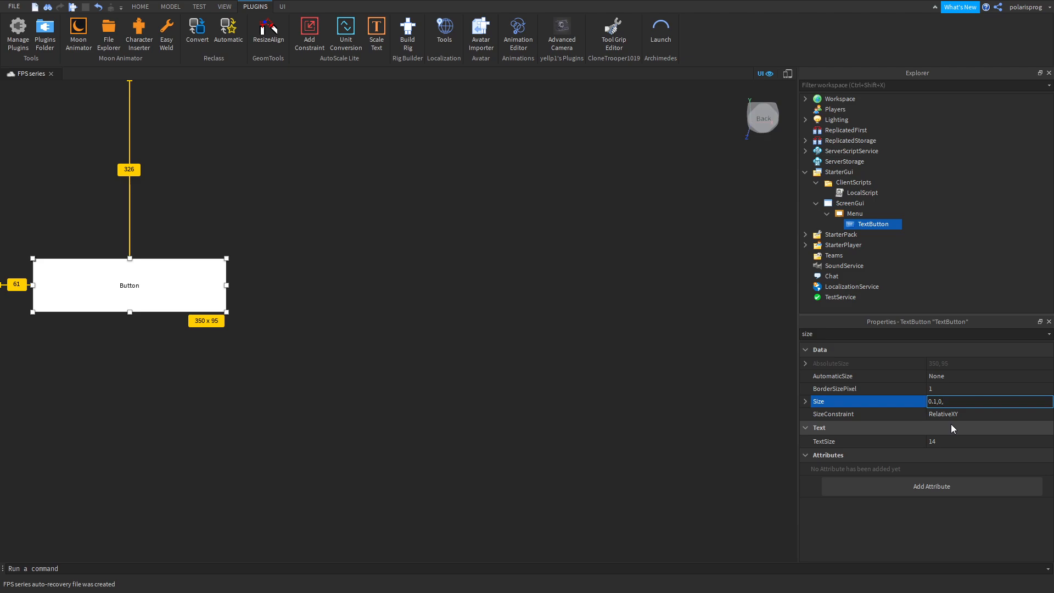
text(,{0.1,0)
key(Return)
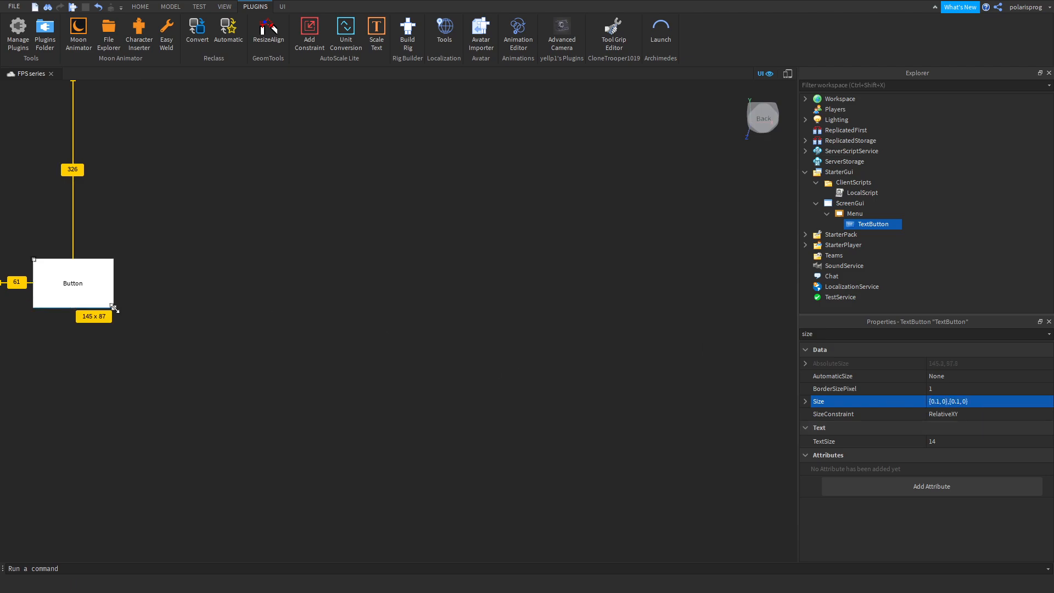
Resize the text button to about 377 x 103 and place it at about 39, 292 in the Menu frame.
drag(113, 308, 335, 344)
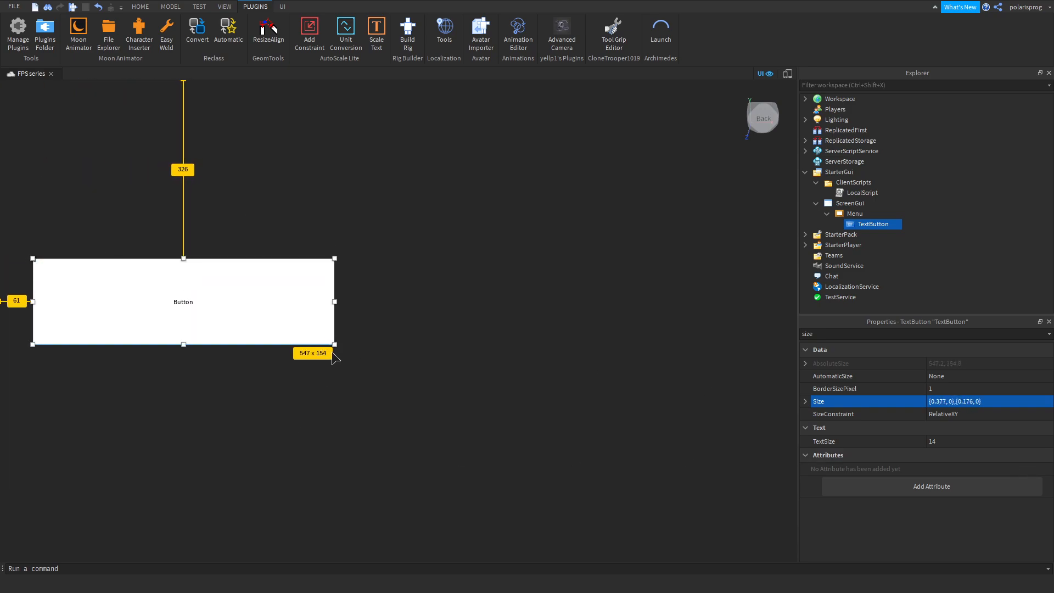
drag(332, 345, 242, 318)
drag(162, 297, 150, 277)
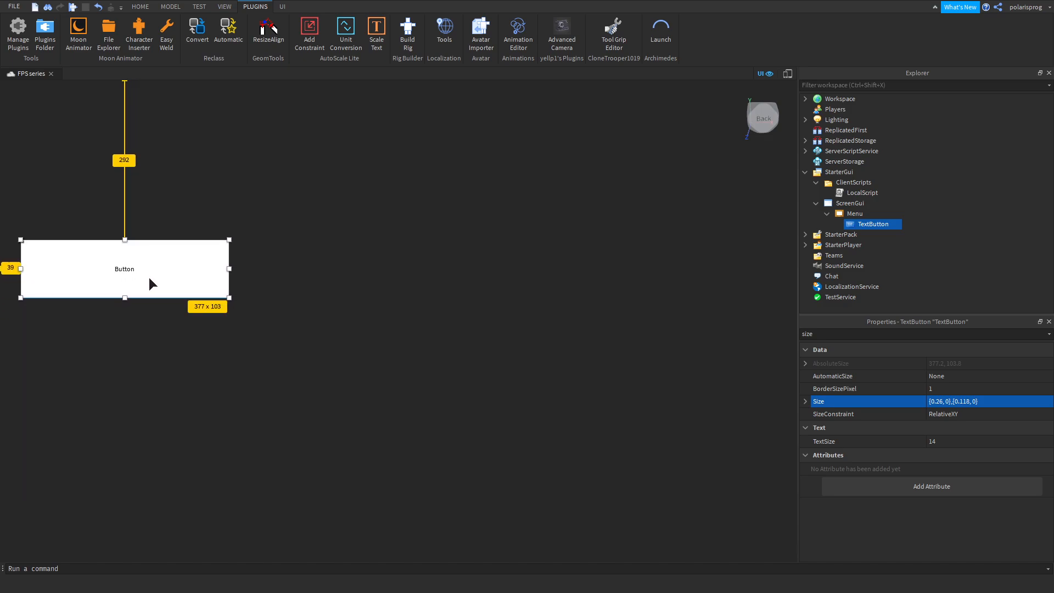
Rename the text button as Deploy.
double_click(869, 226)
text(Deploy)
key(Return)
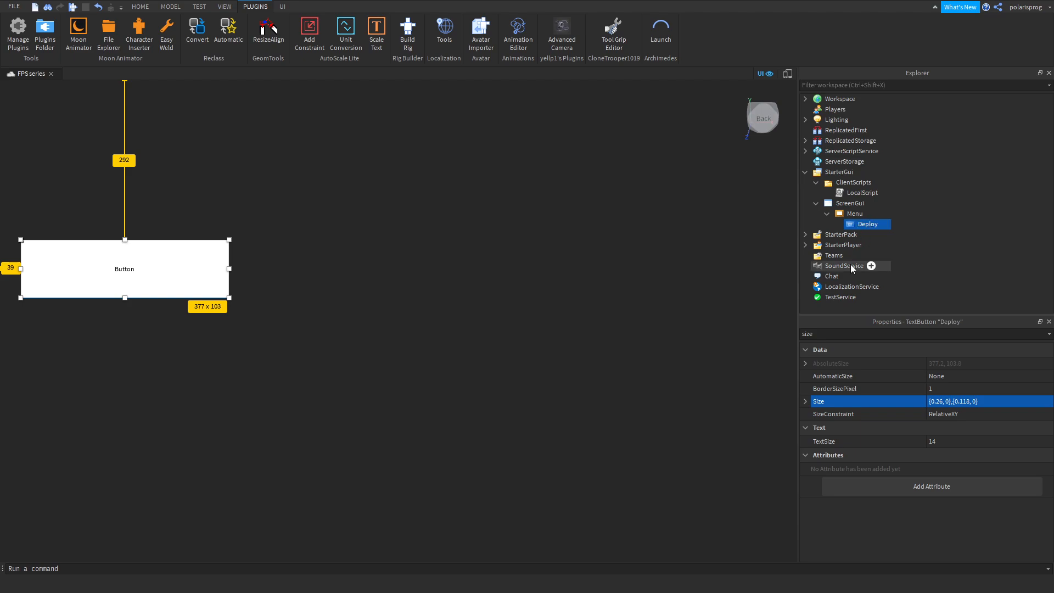
Add a UICorner to the Deploy button and set its CornerRadius to .1.
click(887, 222)
text(uic)
key(Return)
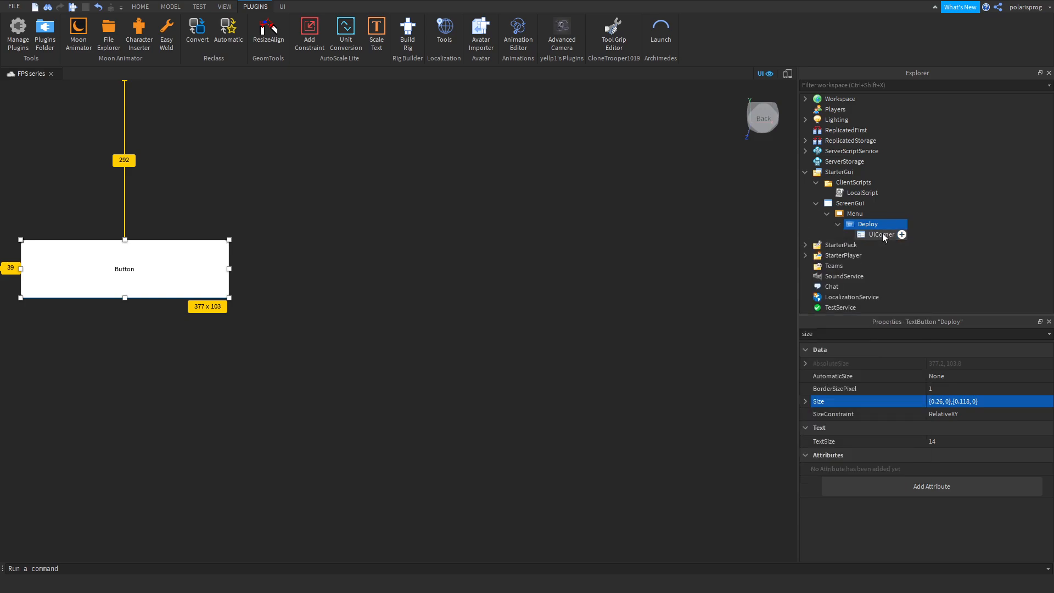
click(973, 365)
key(BackSpace)
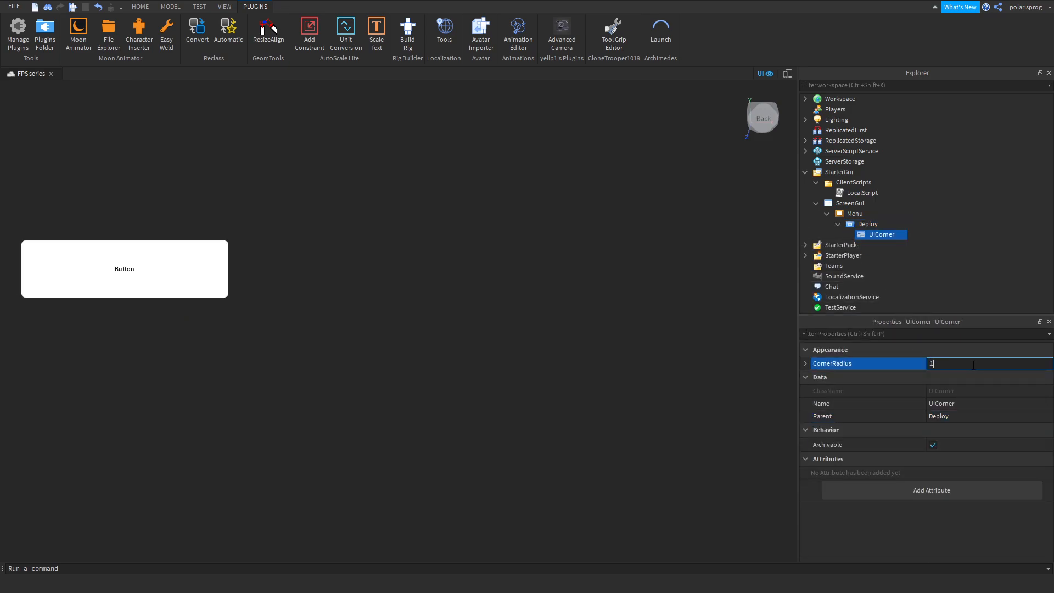
text(.1)
key(Return)
Set the Deploy button's text to DEPLOY and enable TextScaled.
click(856, 224)
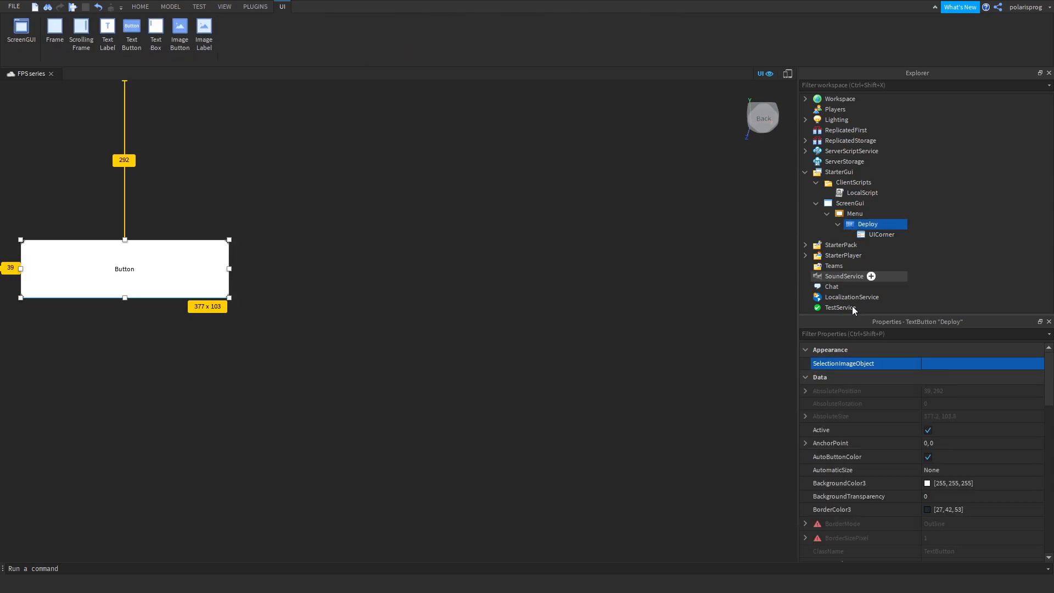
click(944, 333)
text(tex)
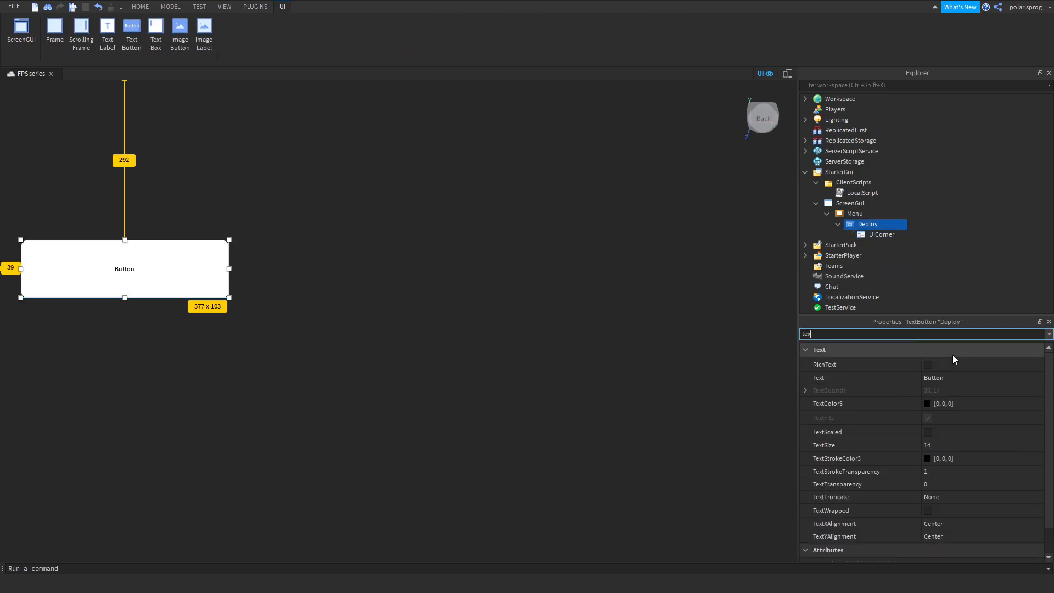
click(963, 378)
text(DEPL)
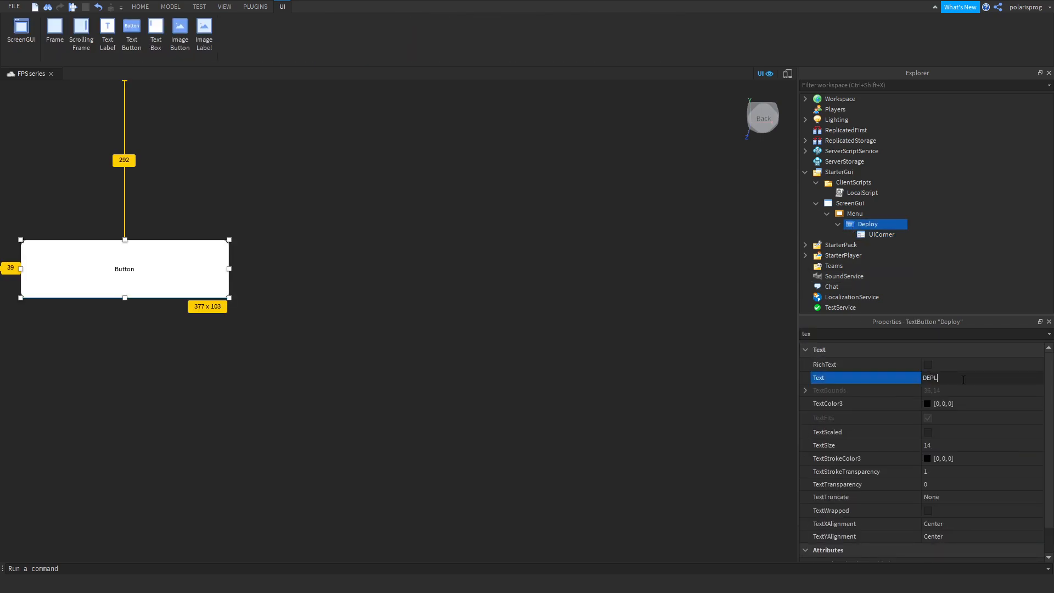
text(OY)
click(927, 432)
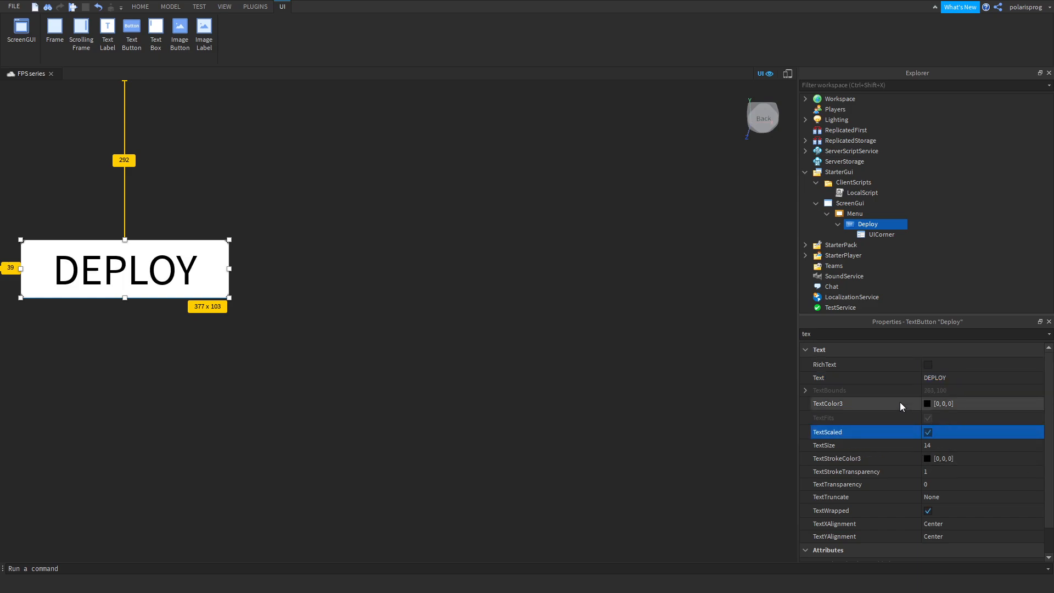
Set the Deploy button's Font to ArialBold.
click(896, 334)
text(fo)
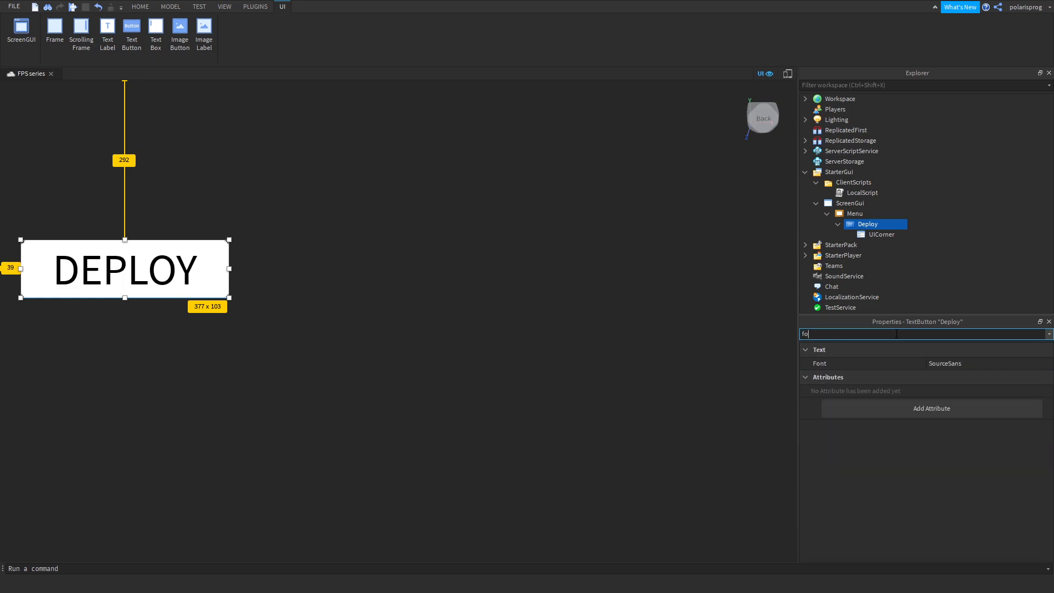
click(1009, 362)
scroll(996, 424, up, 10)
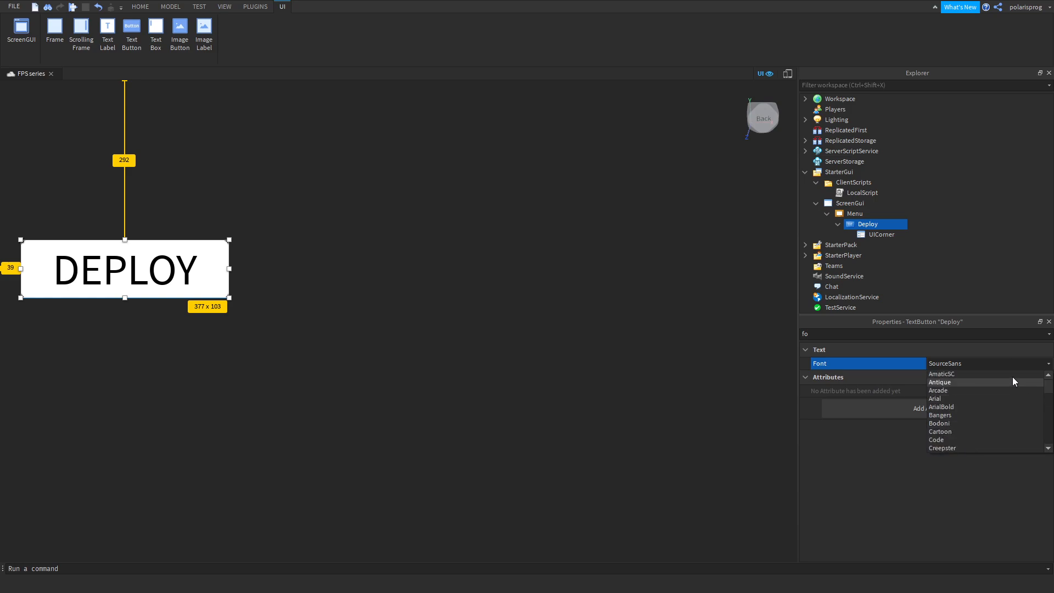
click(1012, 376)
click(1003, 363)
click(991, 381)
click(986, 363)
click(974, 411)
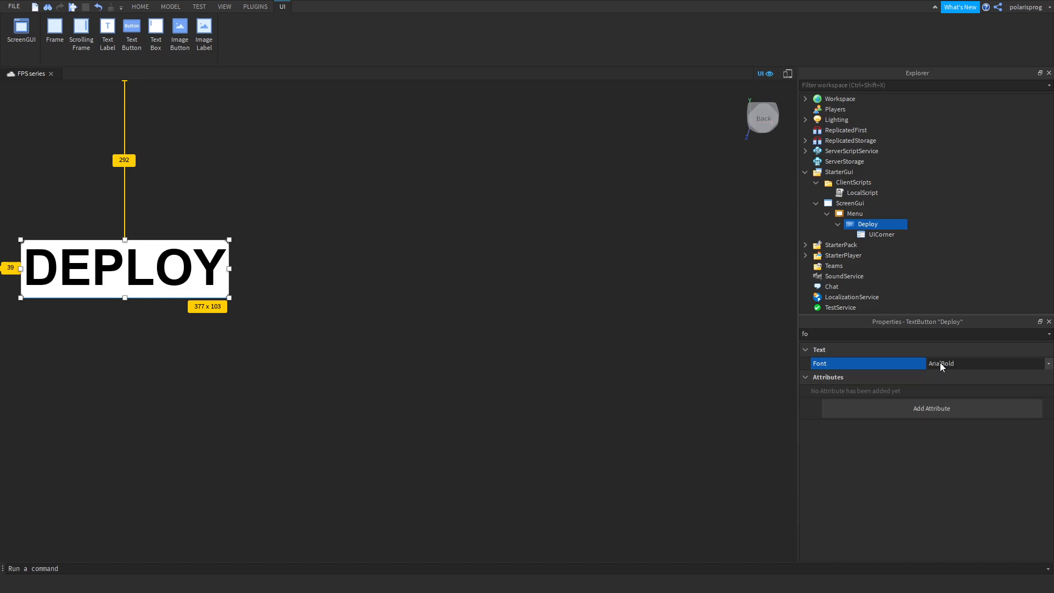
Set the Deploy button's TextColor3 to white (255, 255, 255).
click(878, 337)
key(BackSpace)
key(BackSpace)
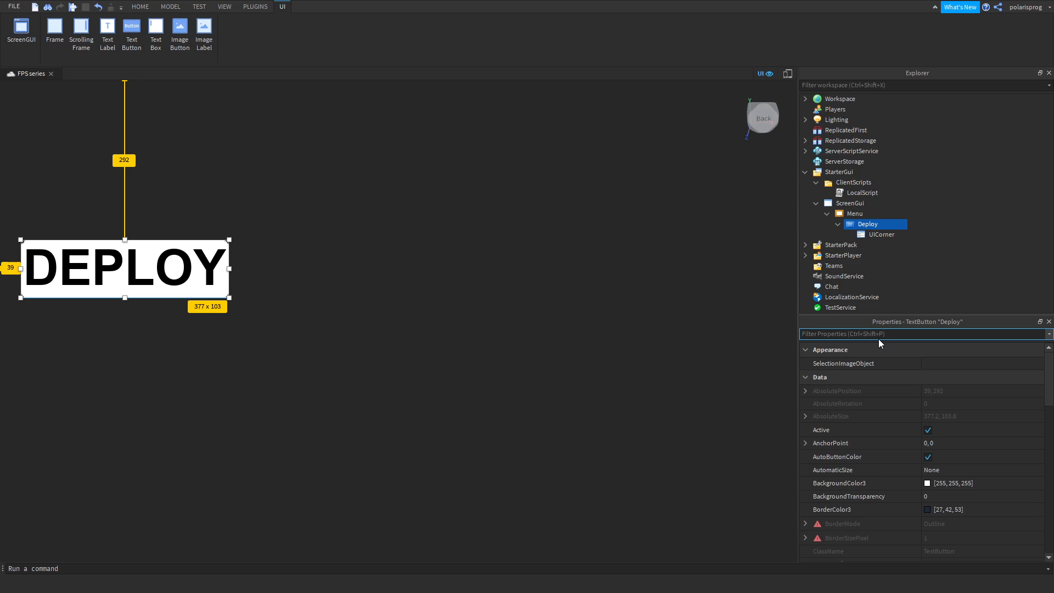
text(tex)
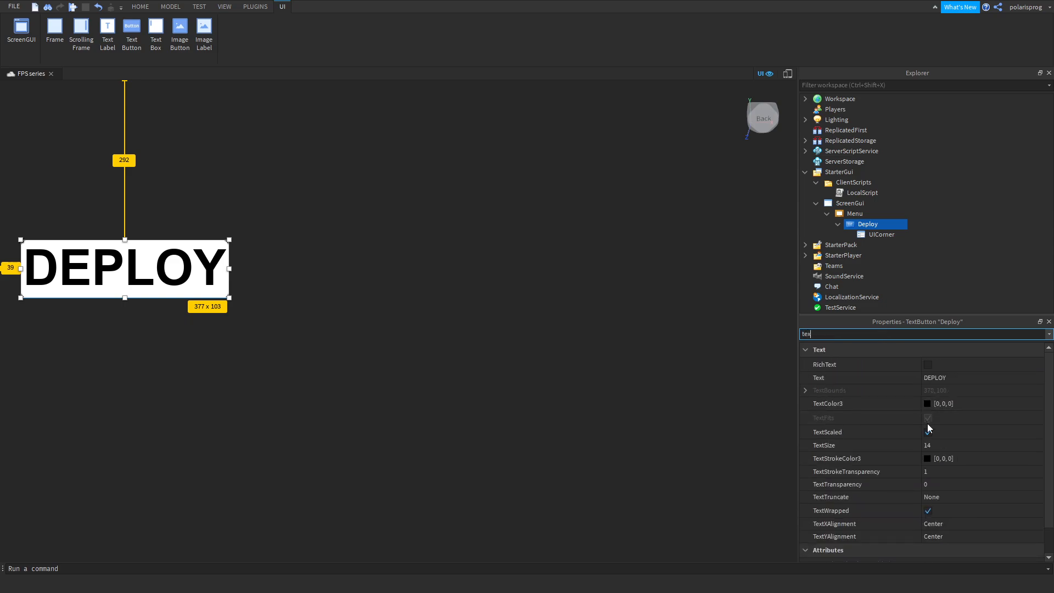
click(927, 403)
drag(659, 280, 657, 202)
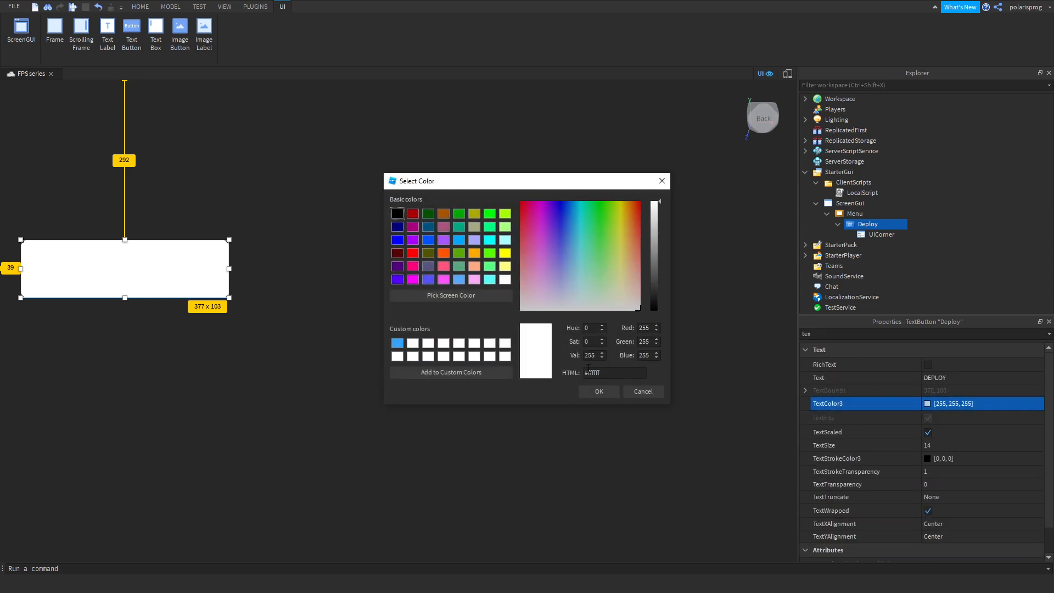
click(599, 391)
Set the Deploy button's BackgroundColor3 to orange (255, 170, 34).
click(862, 334)
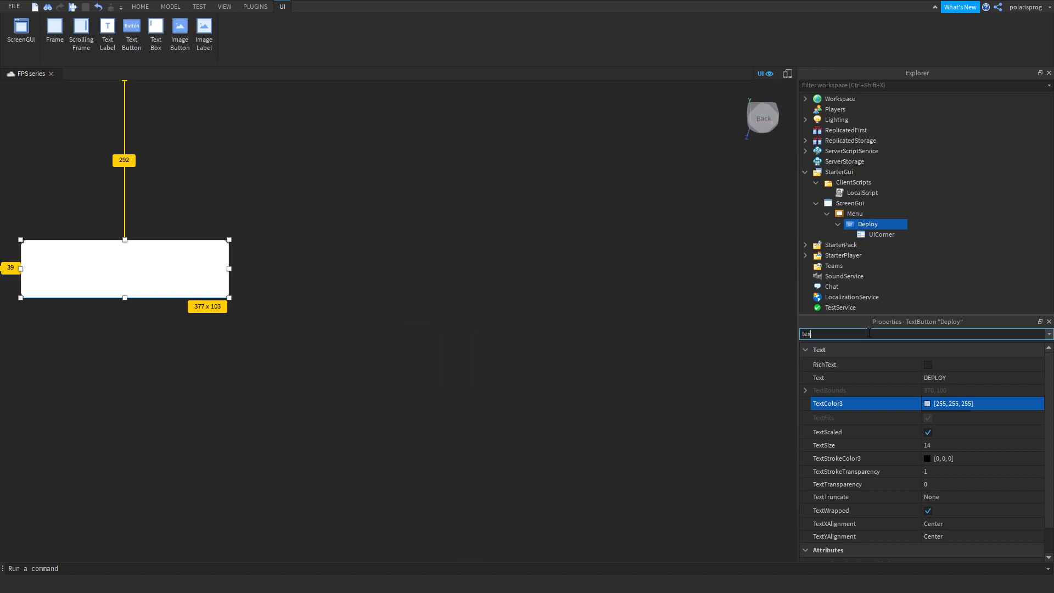
text(ba)
click(931, 363)
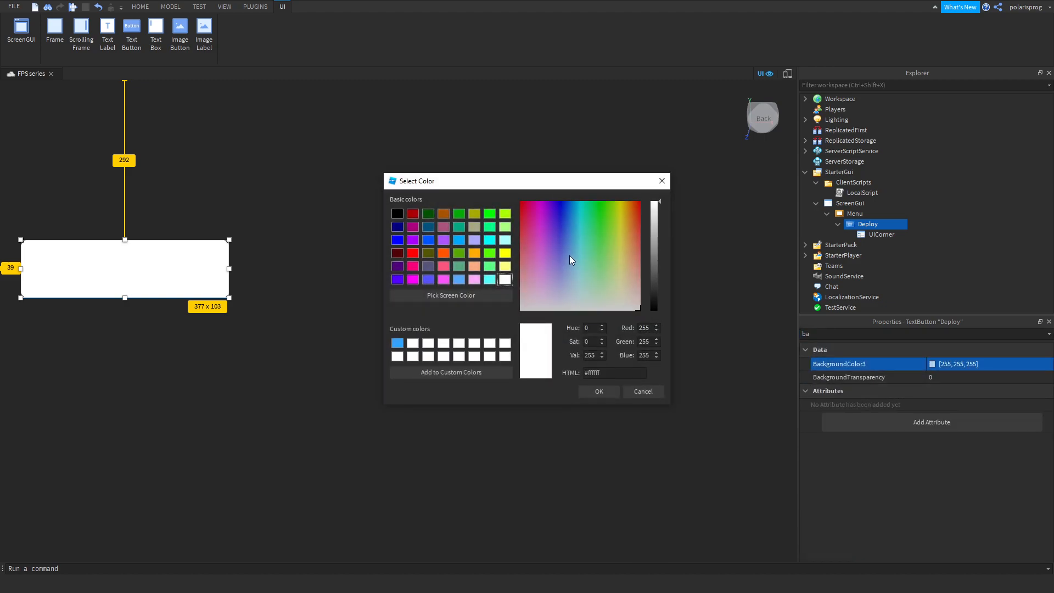
drag(587, 285, 628, 216)
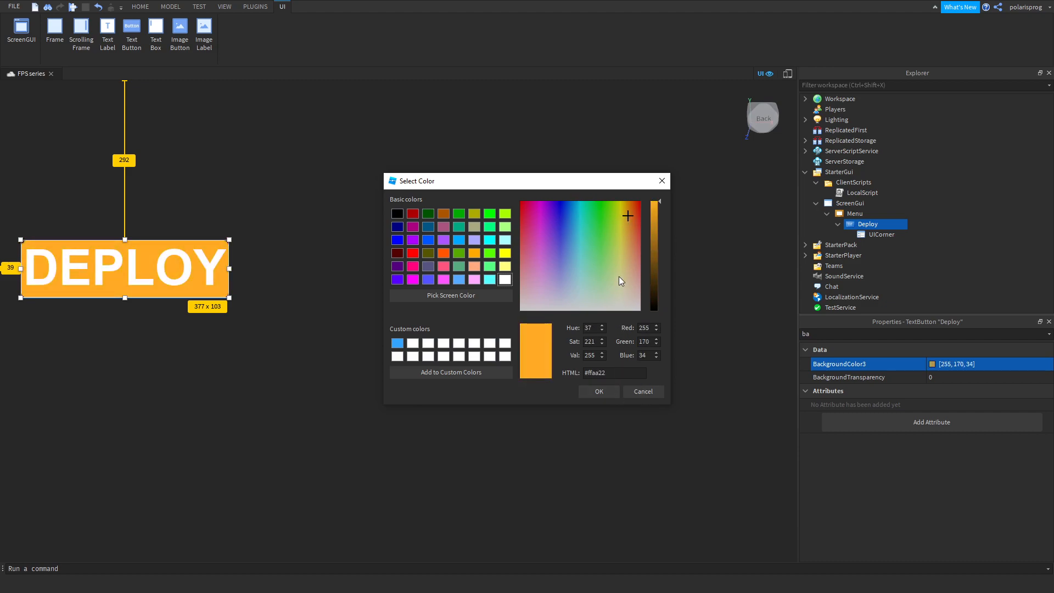
click(605, 395)
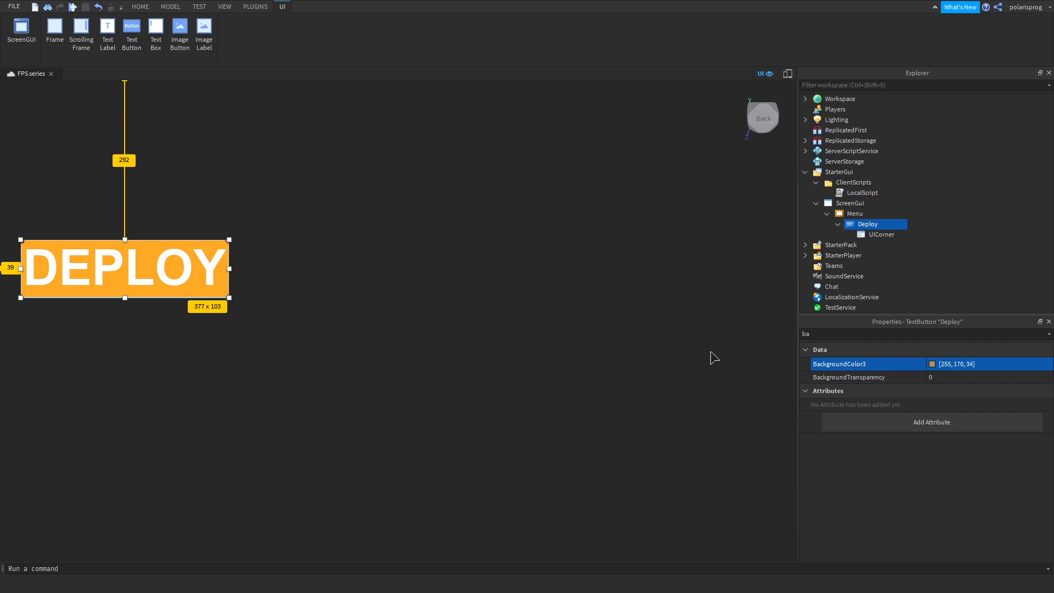
Disable AutoButtonColor on the Deploy button and move the button to about 52, 277.
click(420, 323)
click(150, 285)
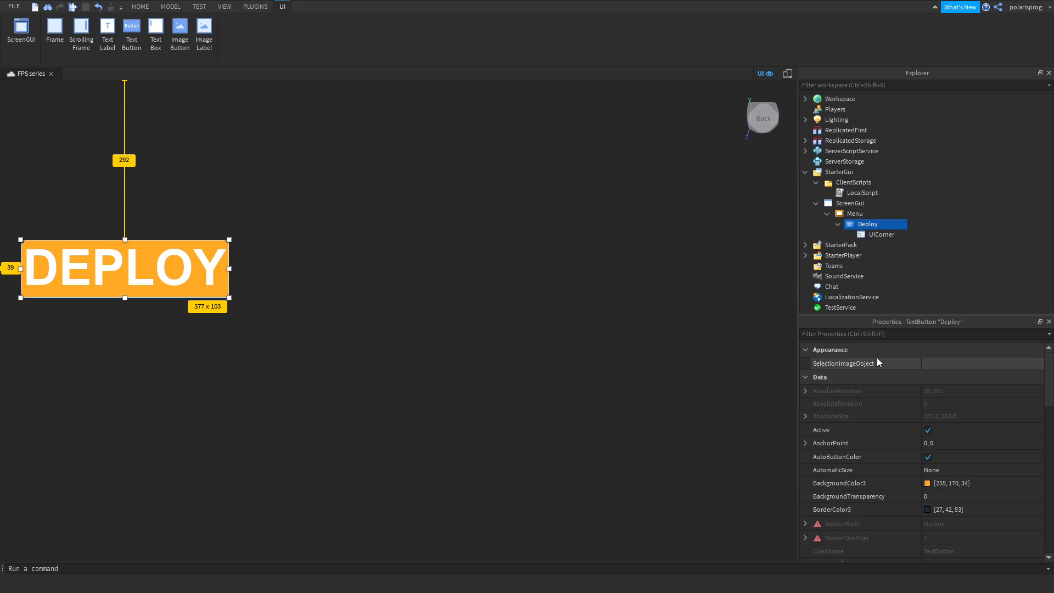
click(931, 456)
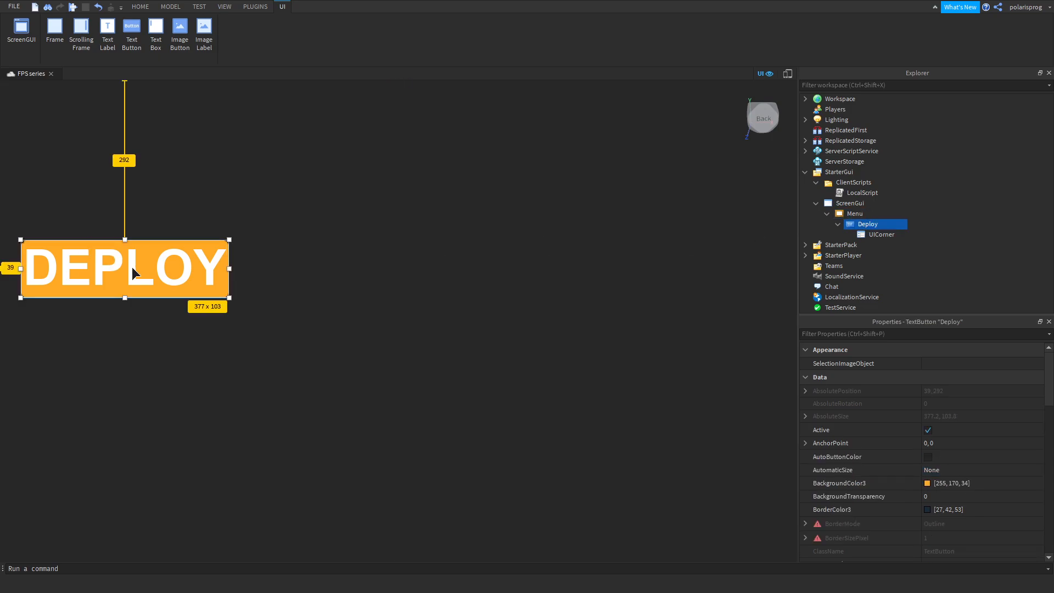
mouse_move(146, 278)
mouse_down()
mouse_move(275, 295)
mouse_move(136, 302)
mouse_move(160, 261)
mouse_up()
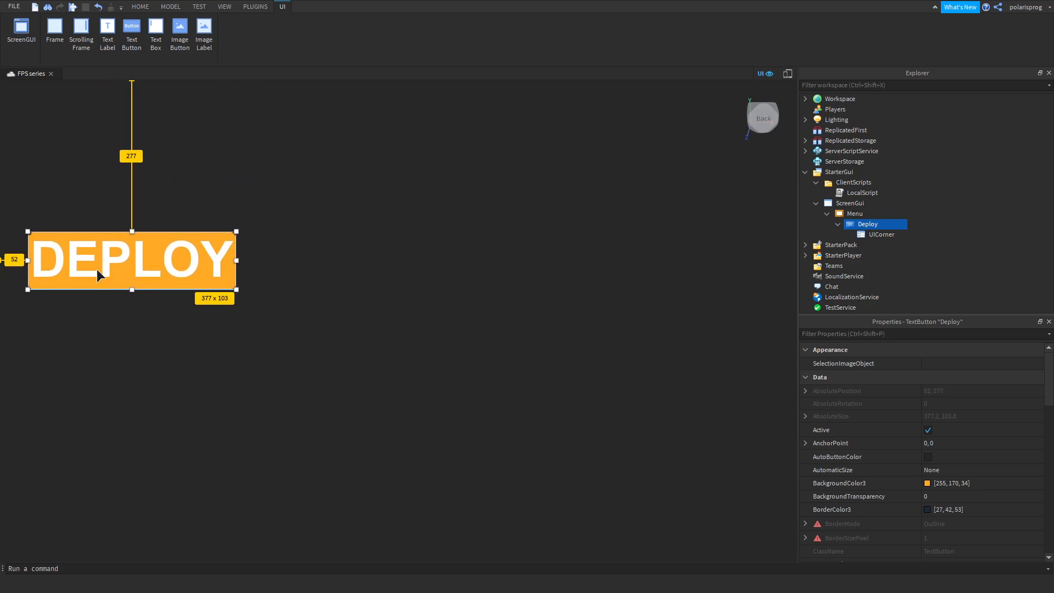
Duplicate the Deploy button directly below the original, aligned with it, and rename the copy as Locker.
key(ctrl+d)
drag(104, 262, 103, 328)
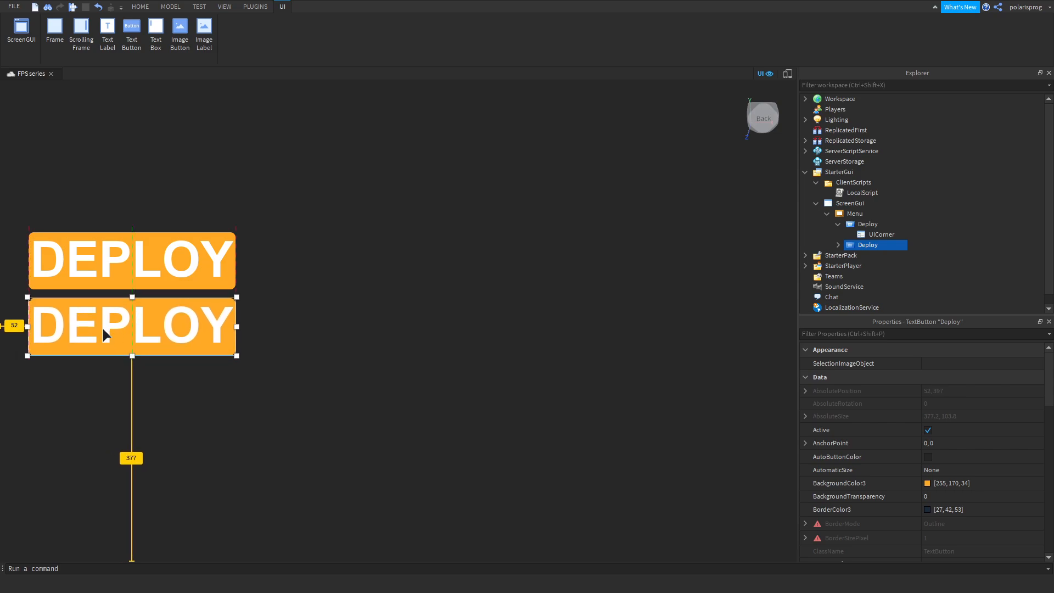
double_click(864, 246)
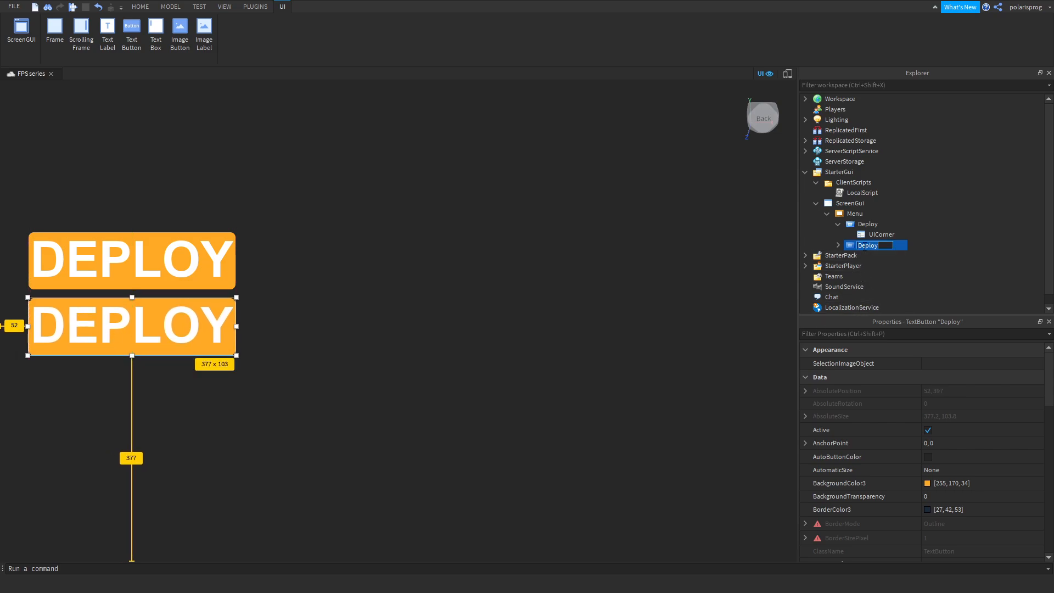
text(Locker)
Set the Locker button's text to Locker.
click(989, 334)
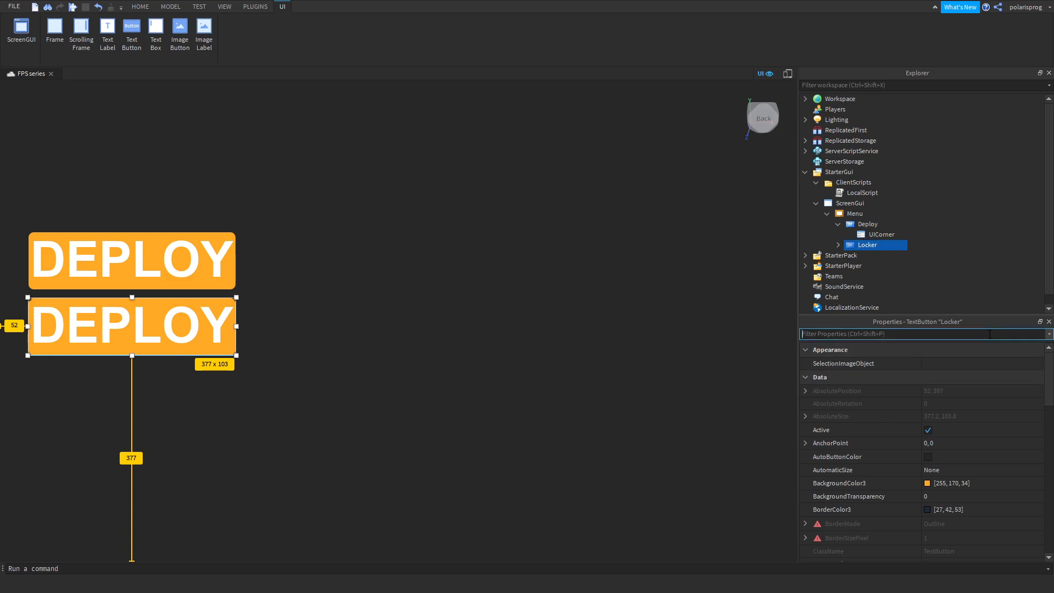
text(t)
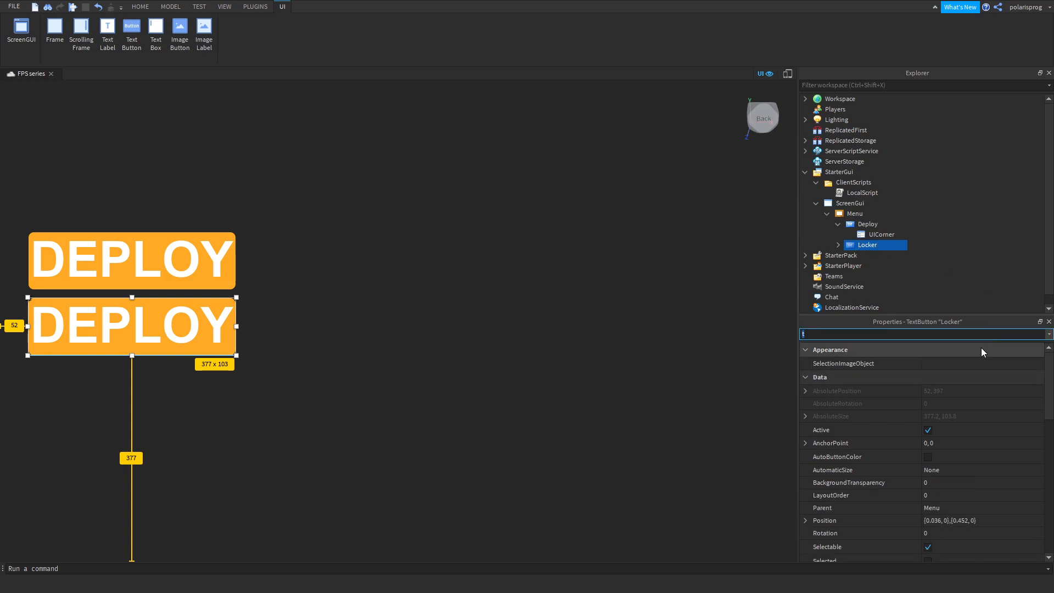
text(ex)
click(1009, 377)
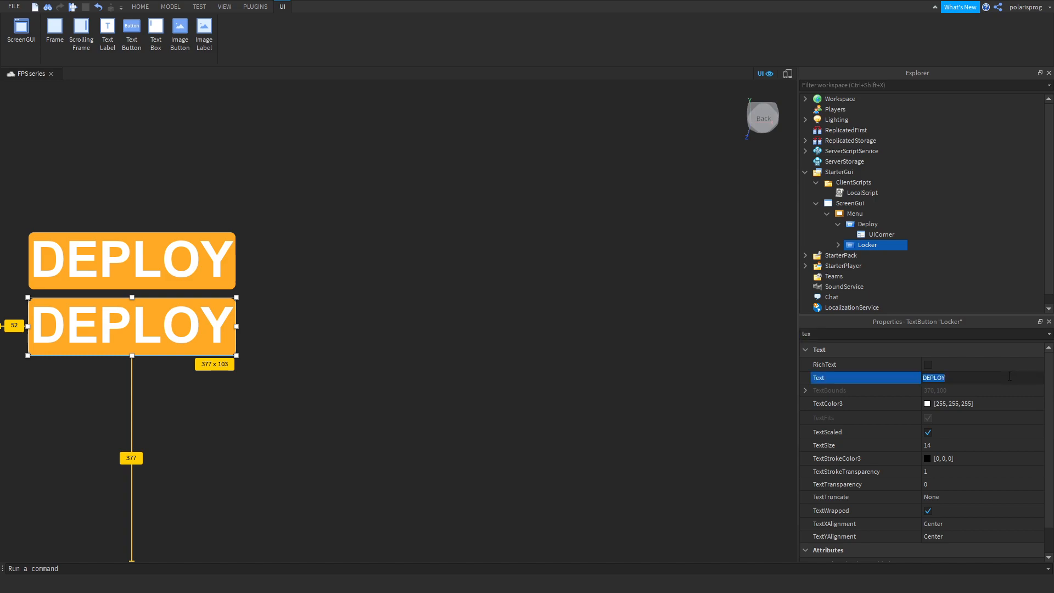
text(Locler)
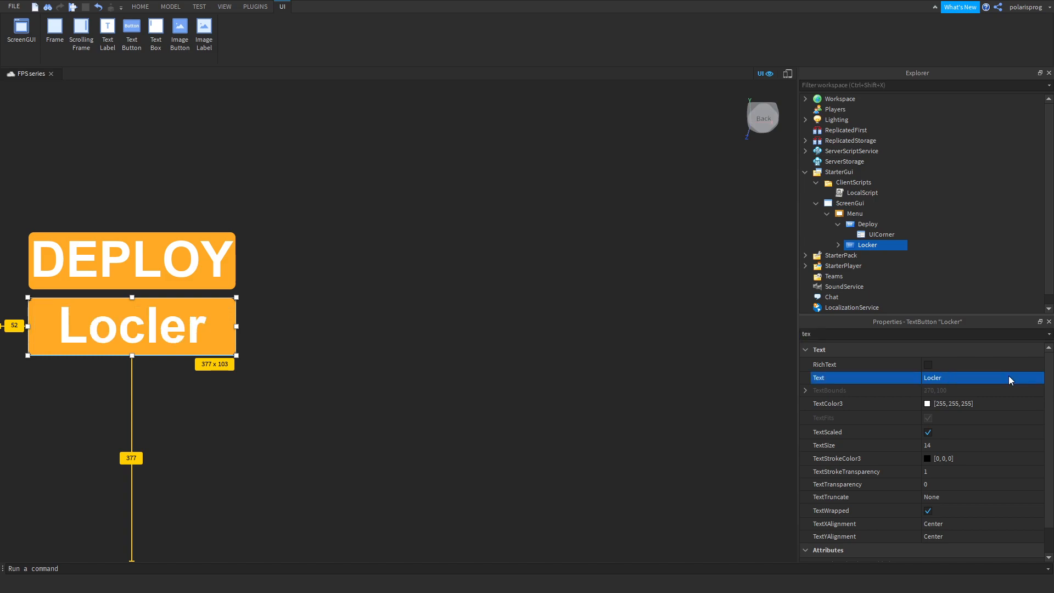
key(Return)
text(L)
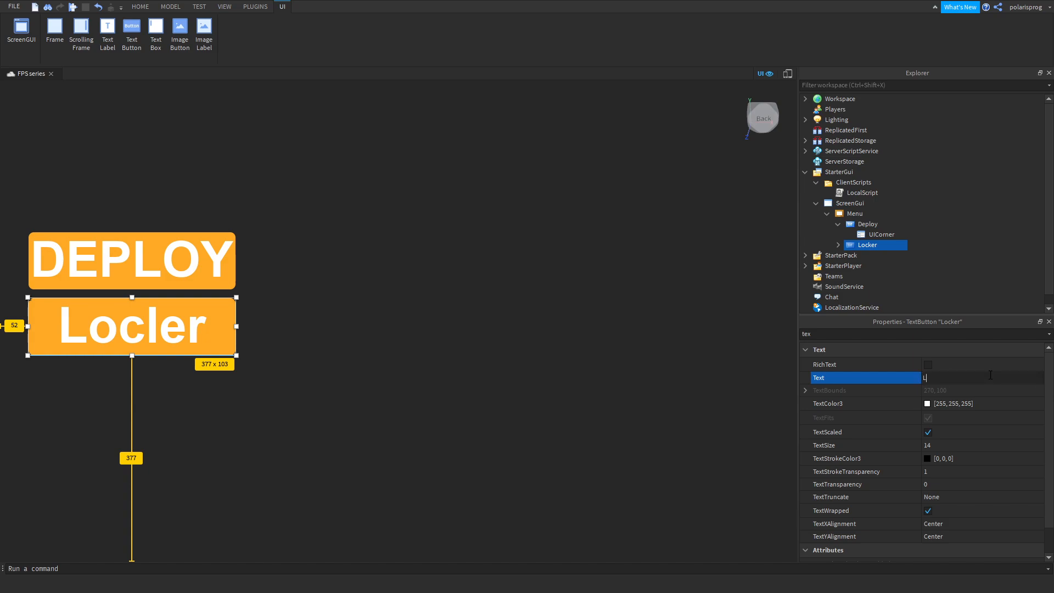
key(Return)
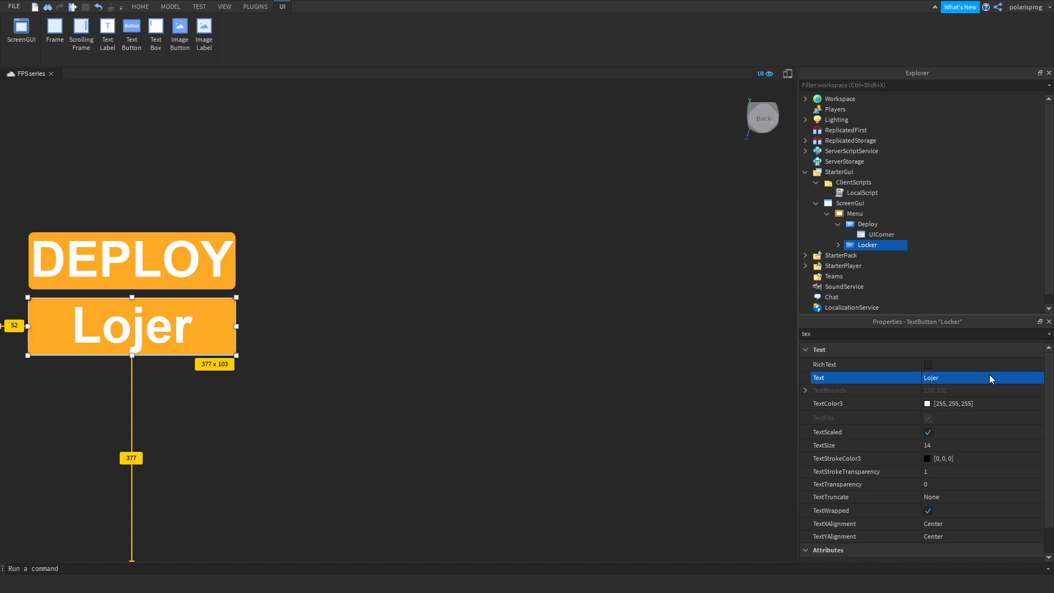
click(1013, 377)
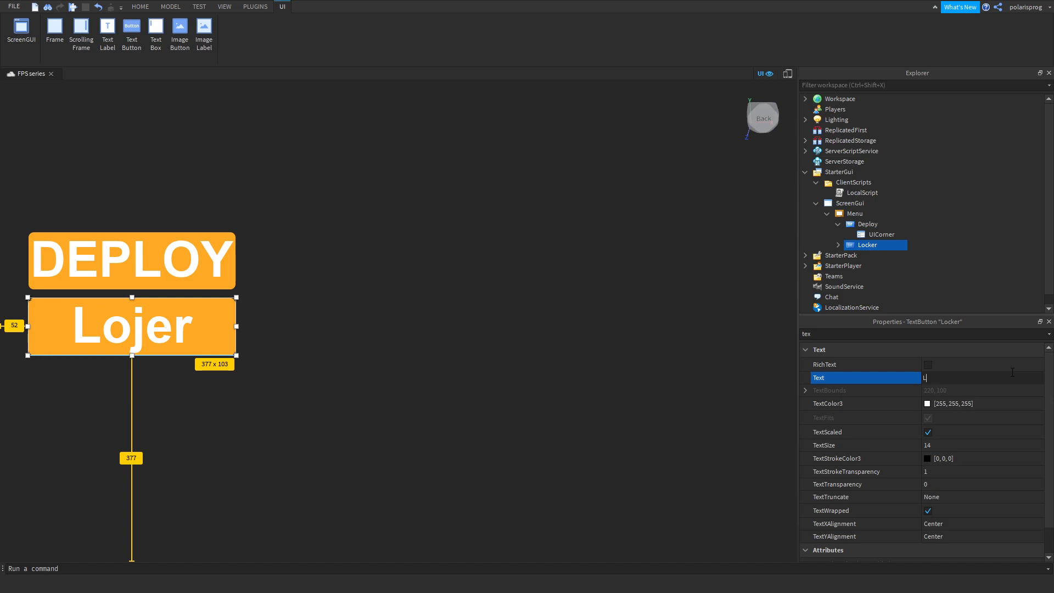
key(Return)
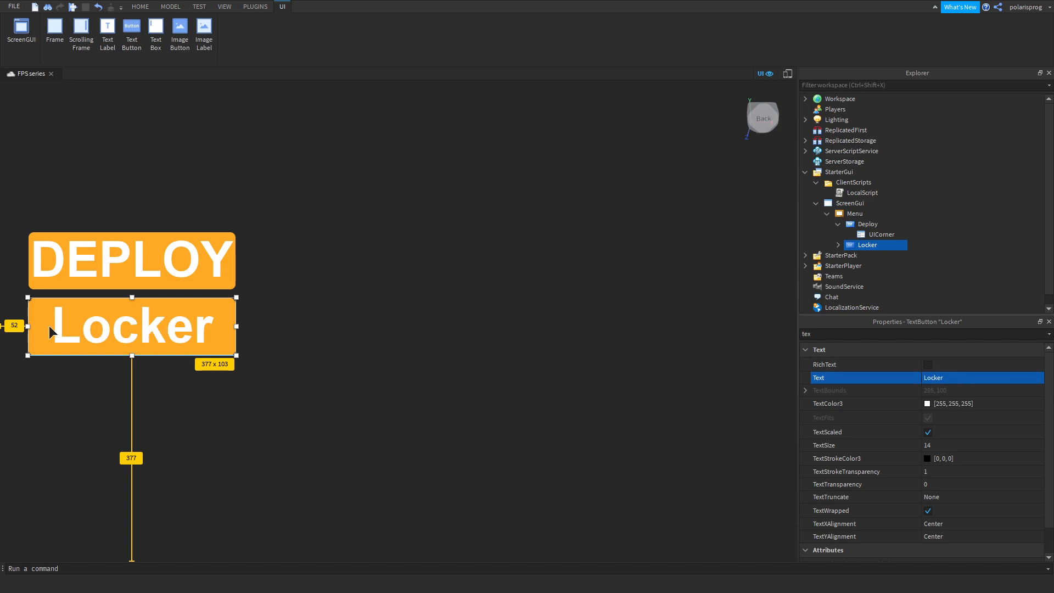
Duplicate the Locker button directly below the original and set the copy's text to SHOP.
key(ctrl+d)
drag(72, 333, 75, 393)
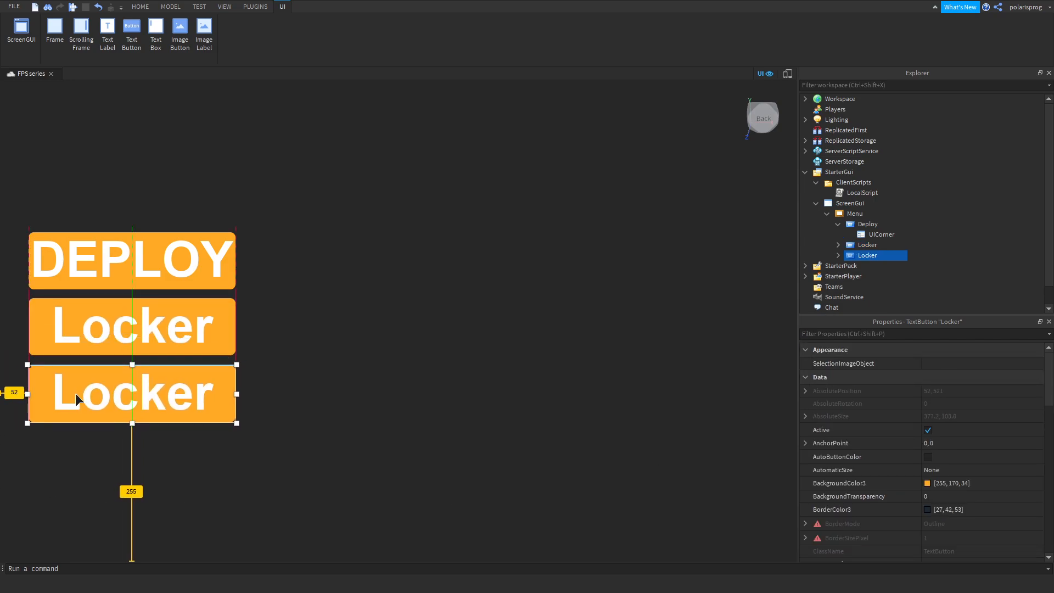
click(986, 333)
text(tex)
click(975, 377)
text(SHOP)
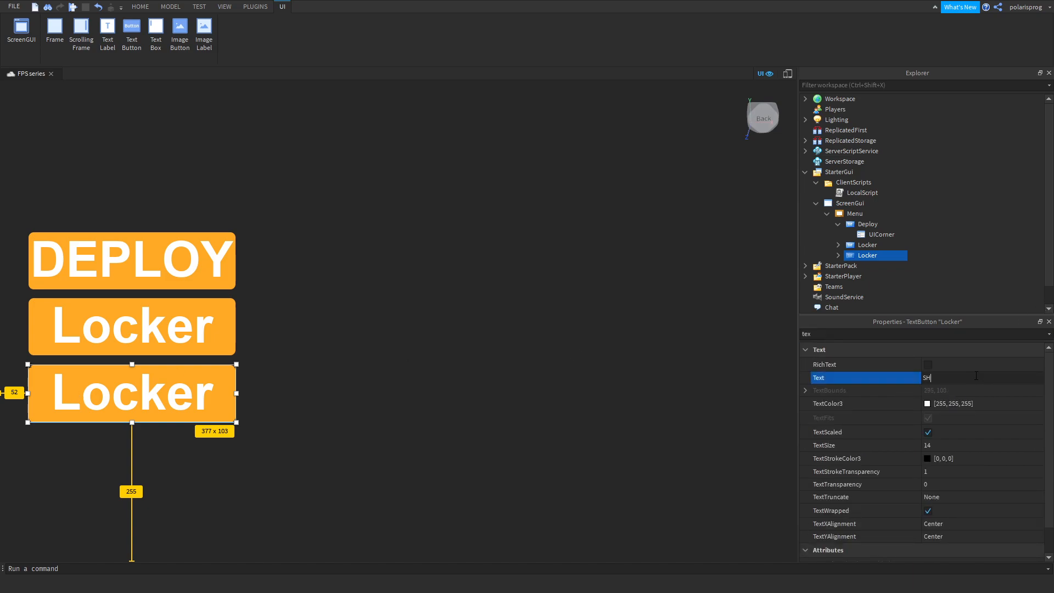
key(Return)
Set the middle button's text to LOCKER in capitals.
click(221, 316)
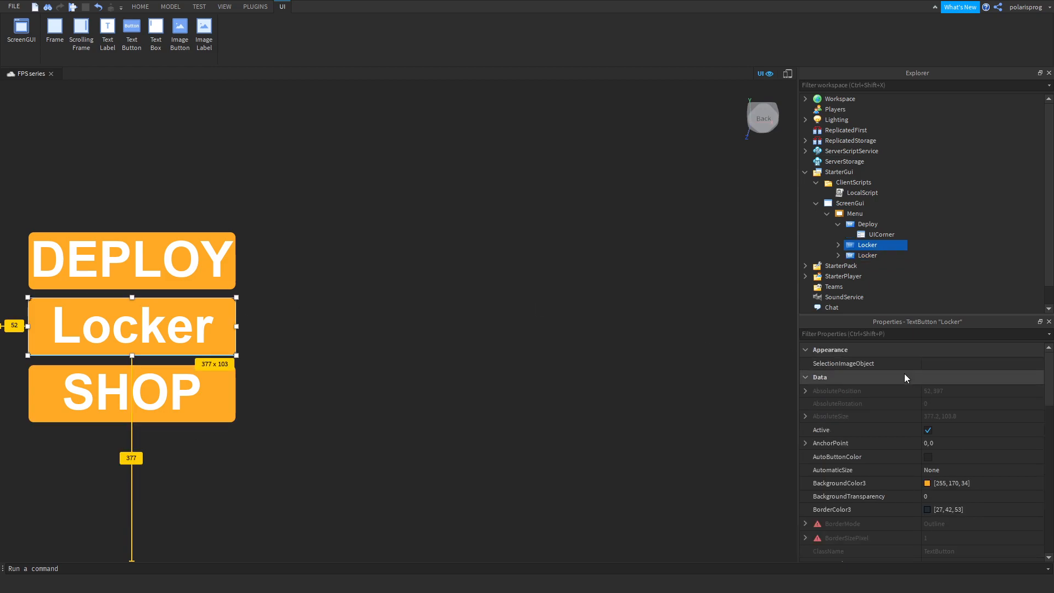
click(874, 333)
text(tex)
click(956, 379)
text(LCOKER)
key(Return)
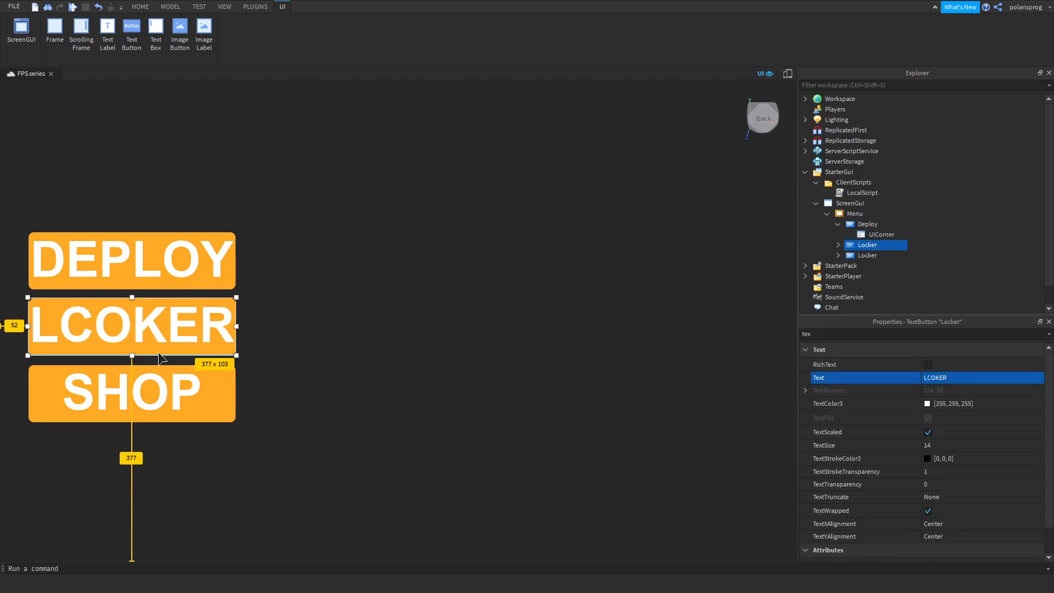
click(936, 378)
text(LOCKER)
key(Return)
click(936, 378)
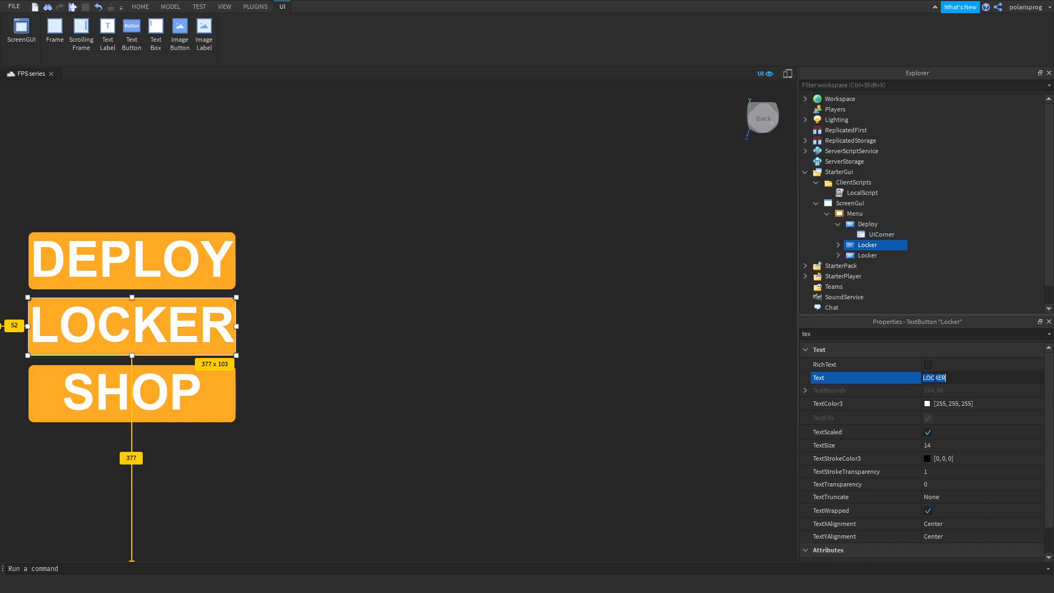
Move the DEPLOY, LOCKER and SHOP buttons together to about 21 px from the Menu frame's left edge.
click(101, 404)
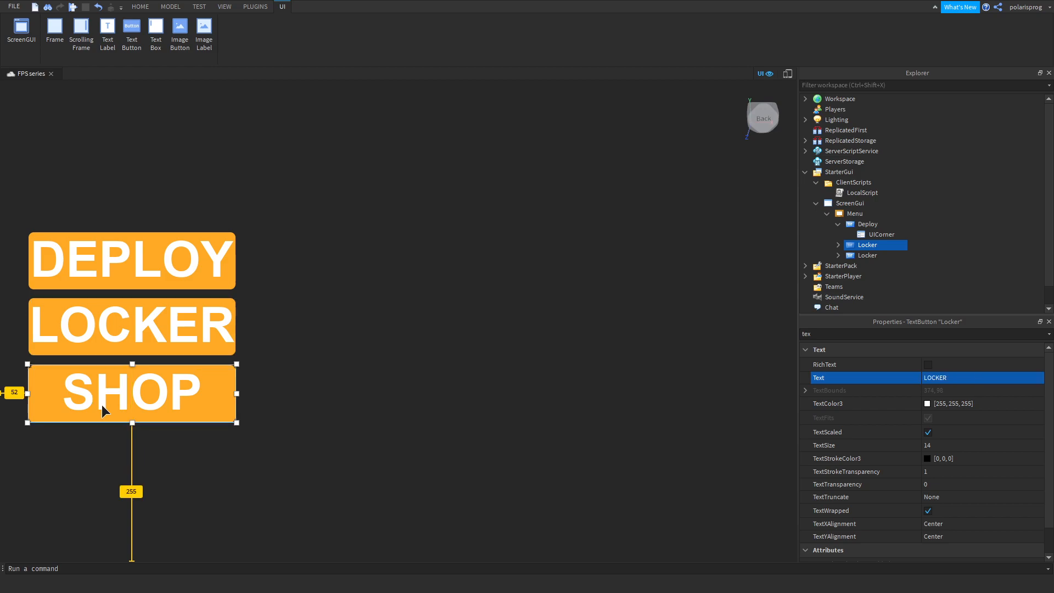
ctrl+click(156, 274)
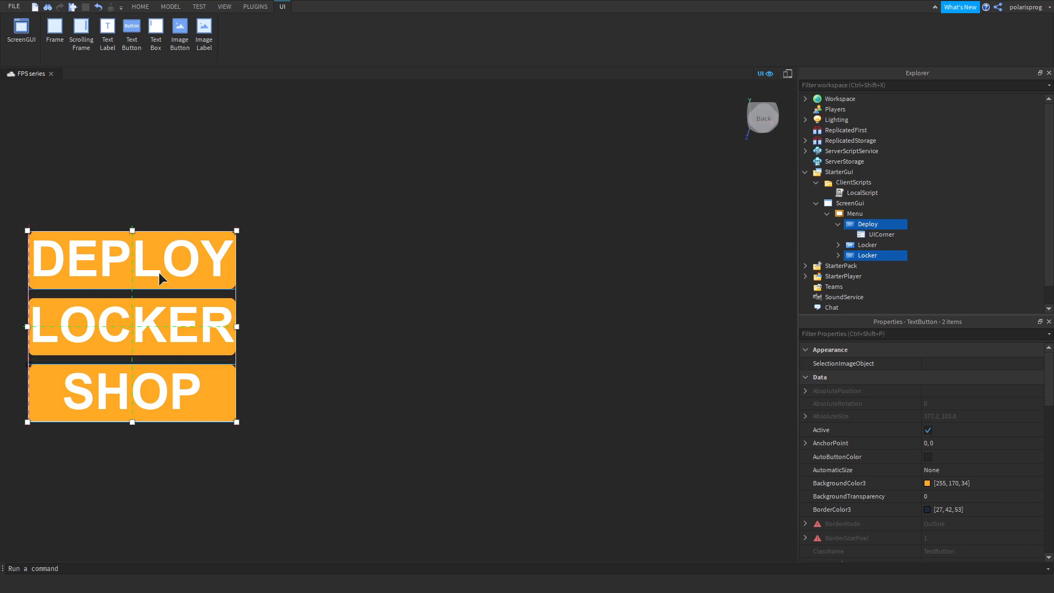
ctrl+click(142, 340)
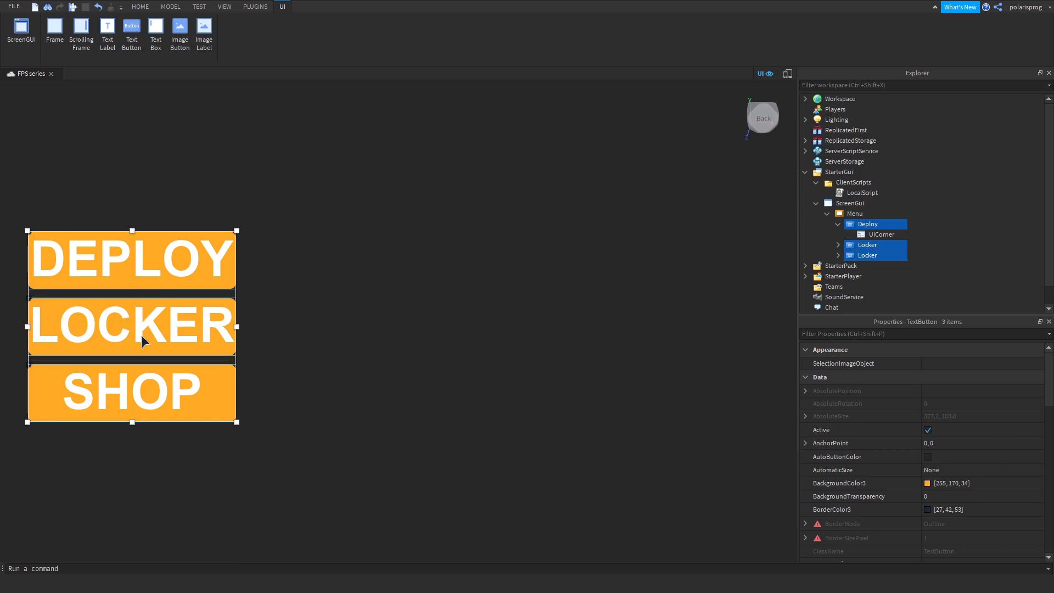
drag(142, 335, 124, 330)
Rename the SHOP button's object as Shop.
click(867, 255)
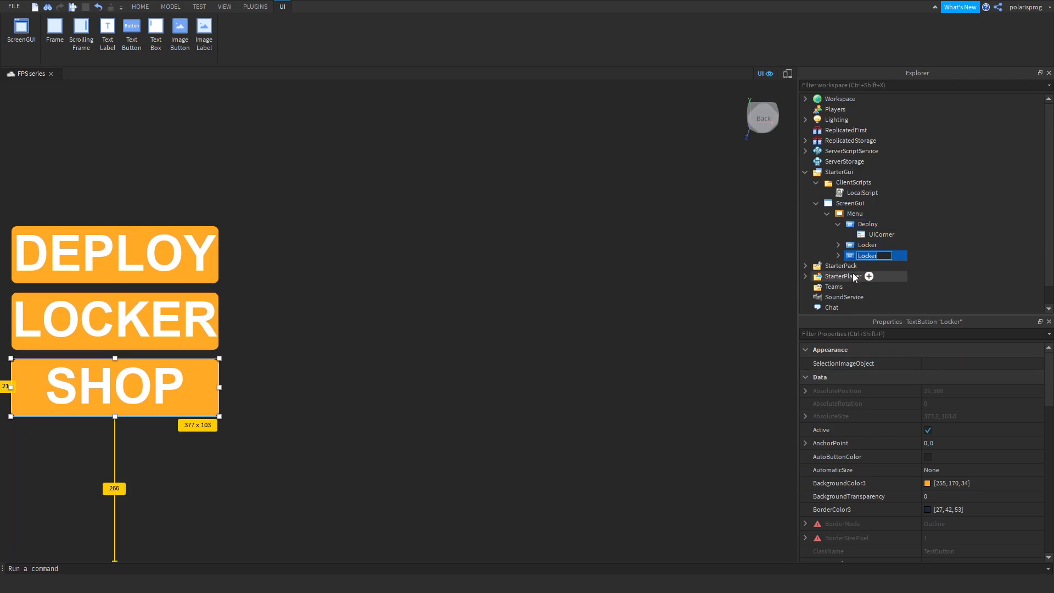
text(Shop)
key(Return)
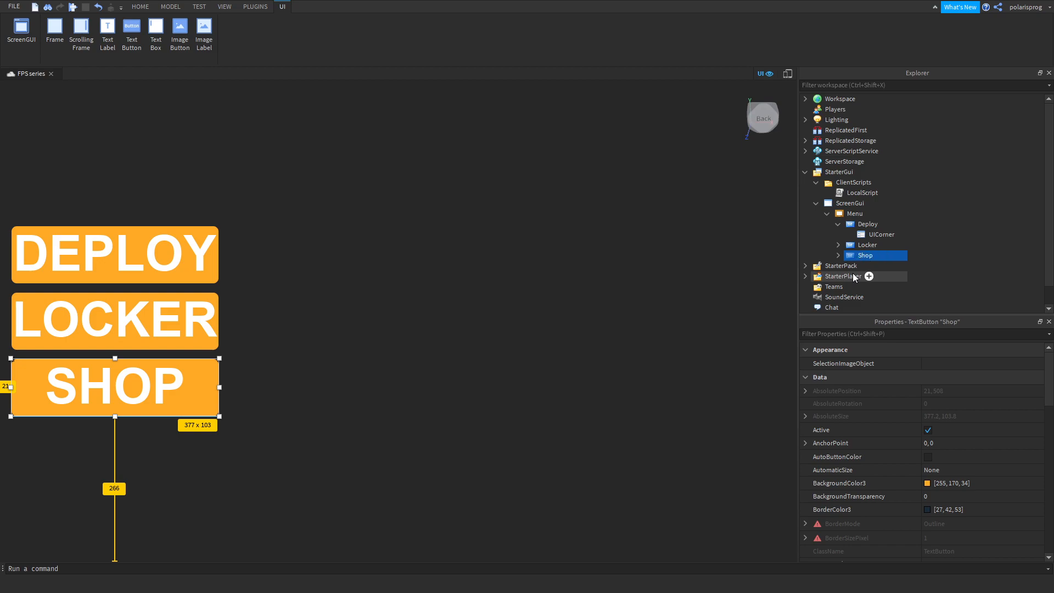
Duplicate the Shop button as a square copy of about 101 x 103, placed at about 563, 669.
key(ctrl+d)
drag(64, 384, 57, 522)
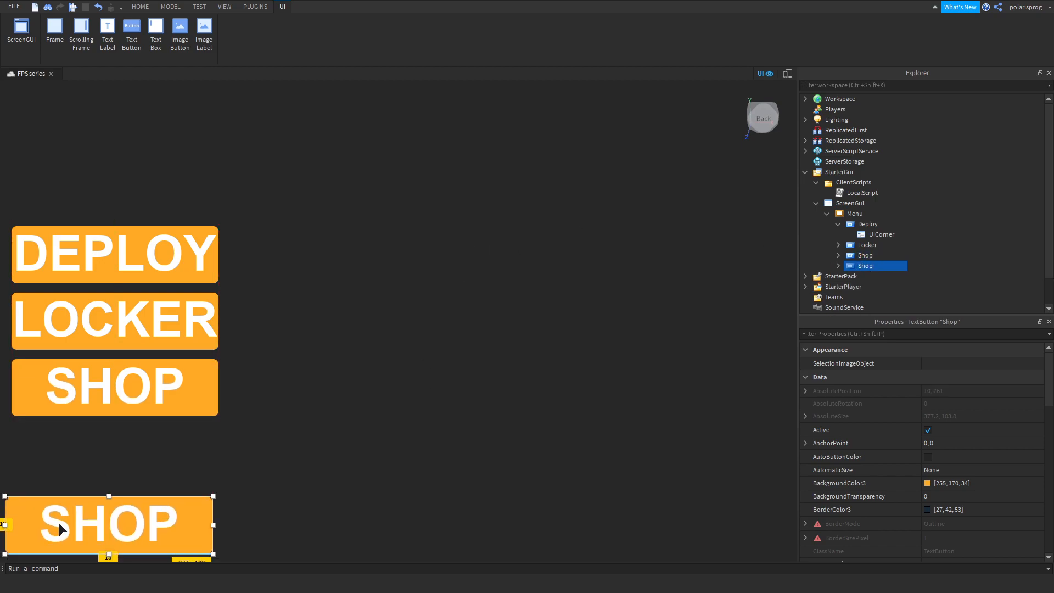
drag(213, 553, 54, 554)
drag(53, 541, 366, 479)
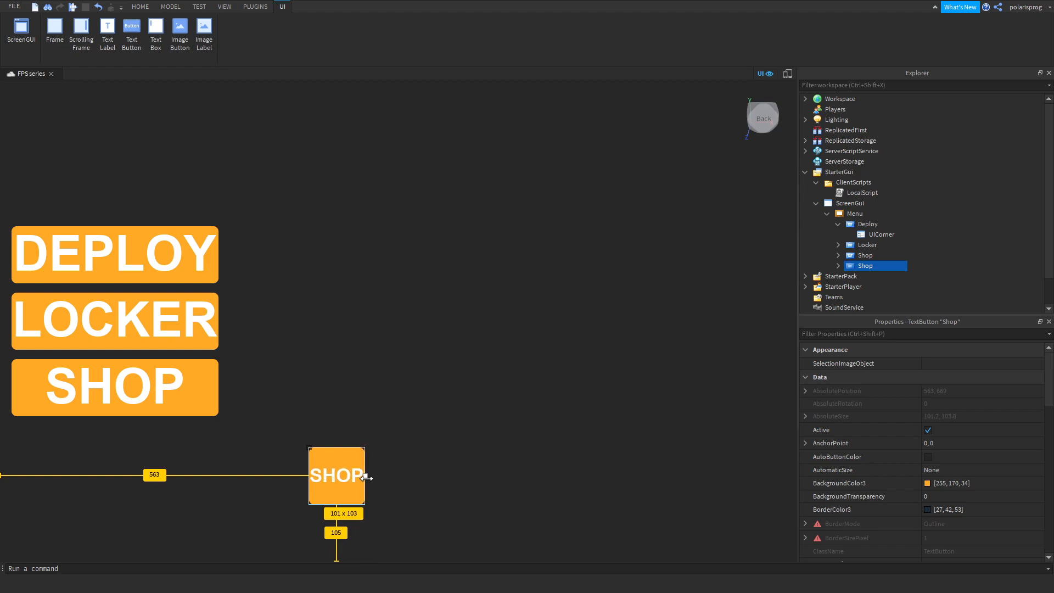
Move the square button into the lower-left corner of the Menu frame at about 20, 773 and shrink it to about 87 x 89.
drag(336, 447, 34, 514)
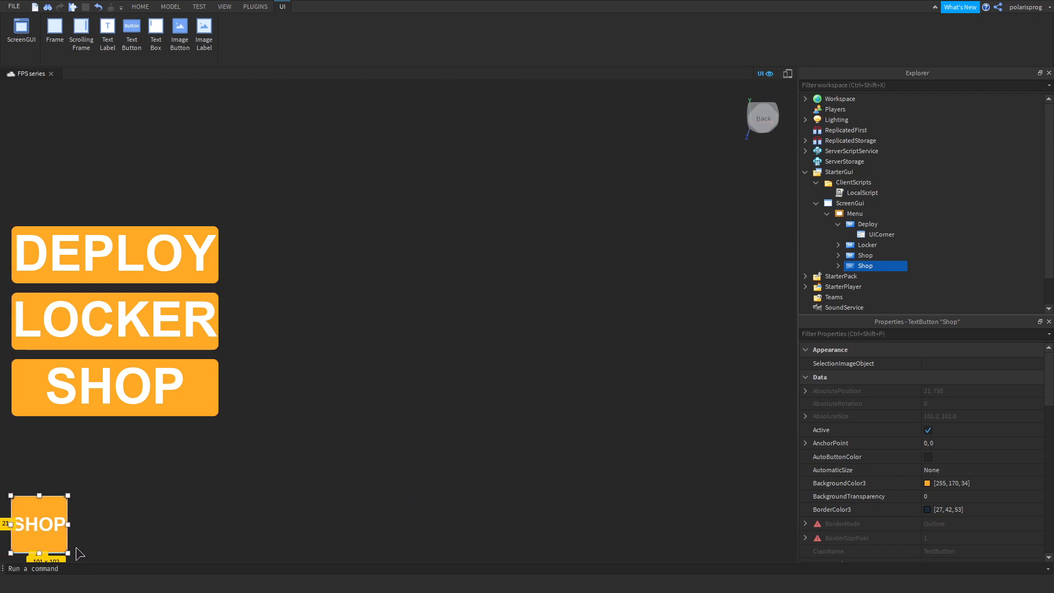
drag(68, 554, 39, 532)
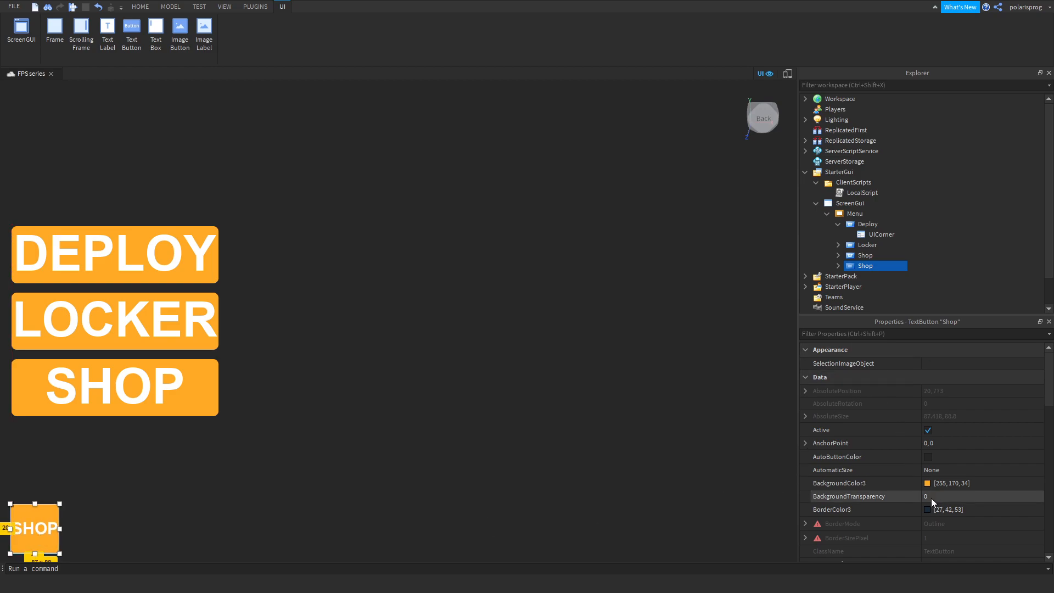
Adjust the square button's background colour, keeping it in the orange range.
click(927, 483)
drag(578, 258, 628, 219)
click(610, 387)
Set the square button's text to Settings.
click(824, 334)
text(tex)
click(936, 378)
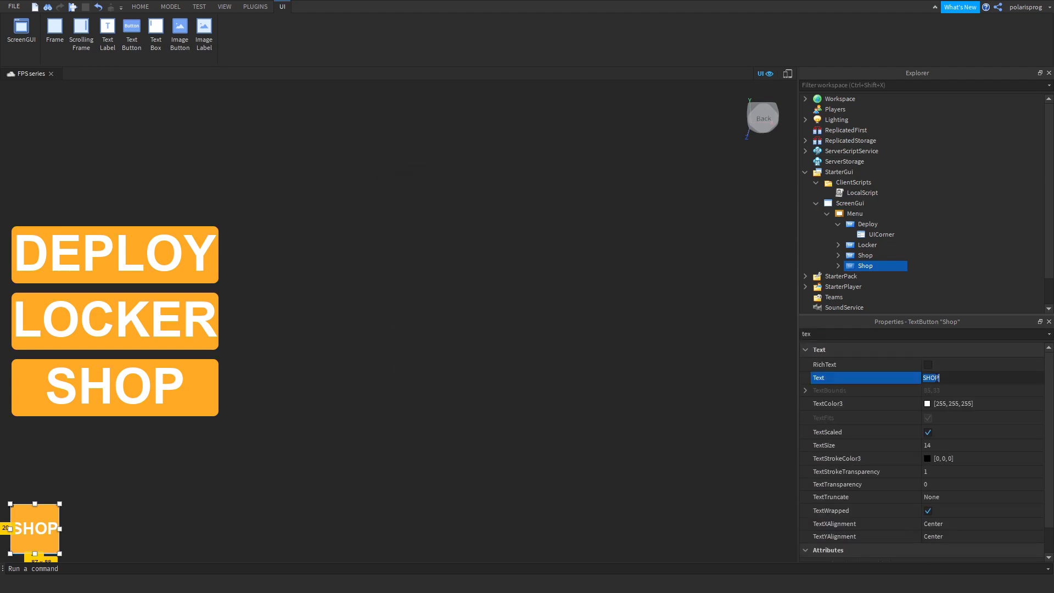
text(Set)
key(BackSpace)
key(BackSpace)
key(BackSpace)
text(tings)
key(Return)
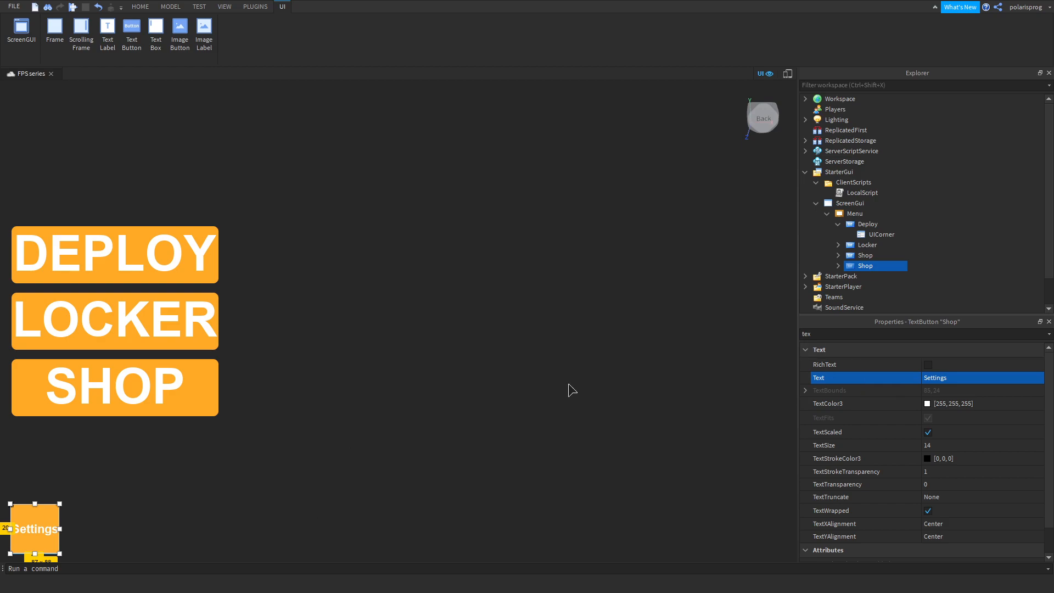
Switch to the Roblox website in the browser and open the Library results for "roblox".
key(alt+Tab)
key(ctrl+shift+Tab)
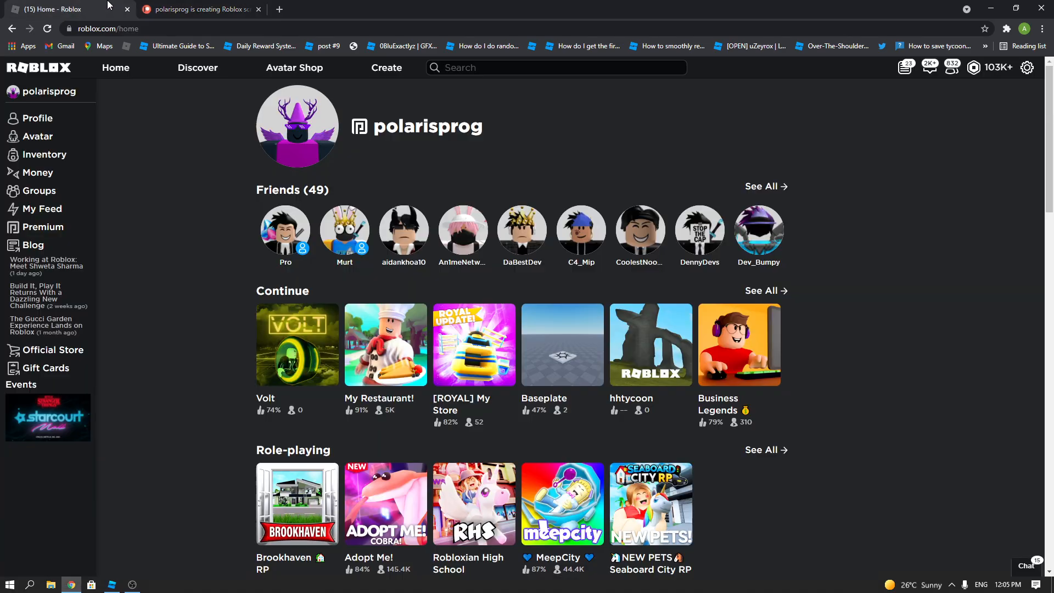
mouse_move(567, 213)
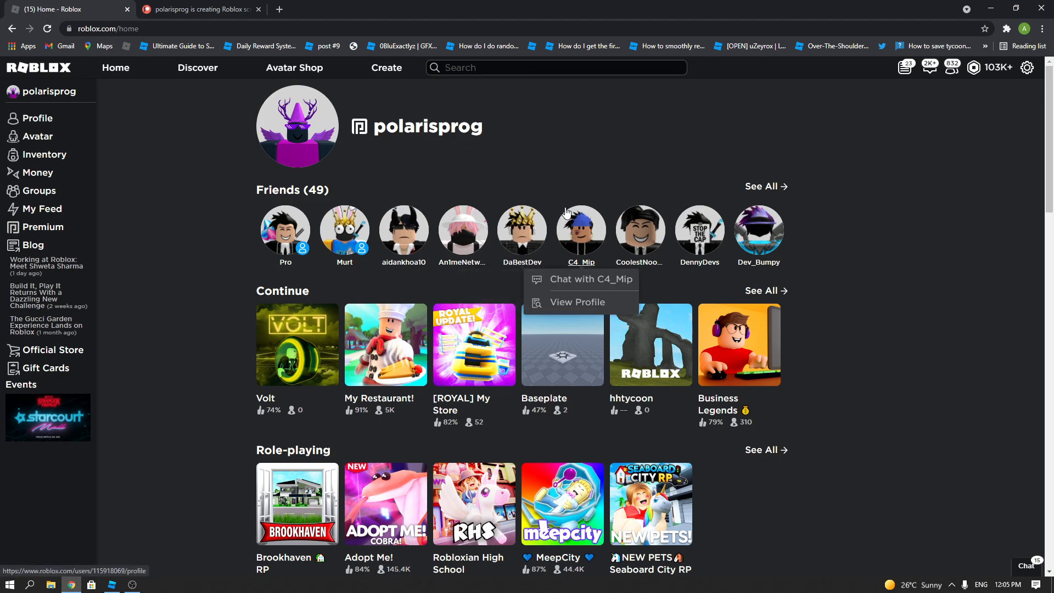
text(roblox)
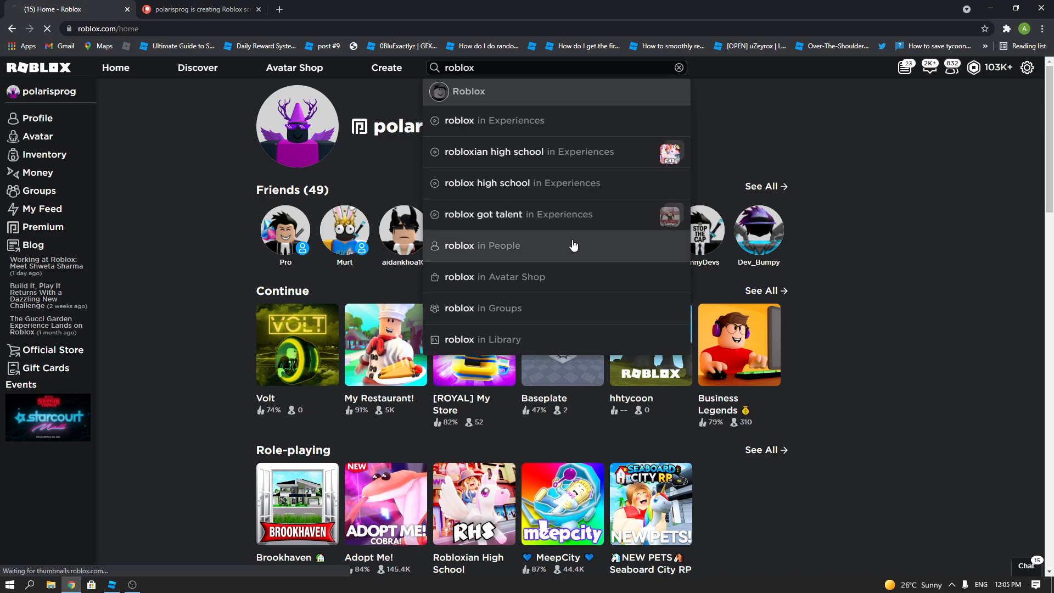
click(574, 245)
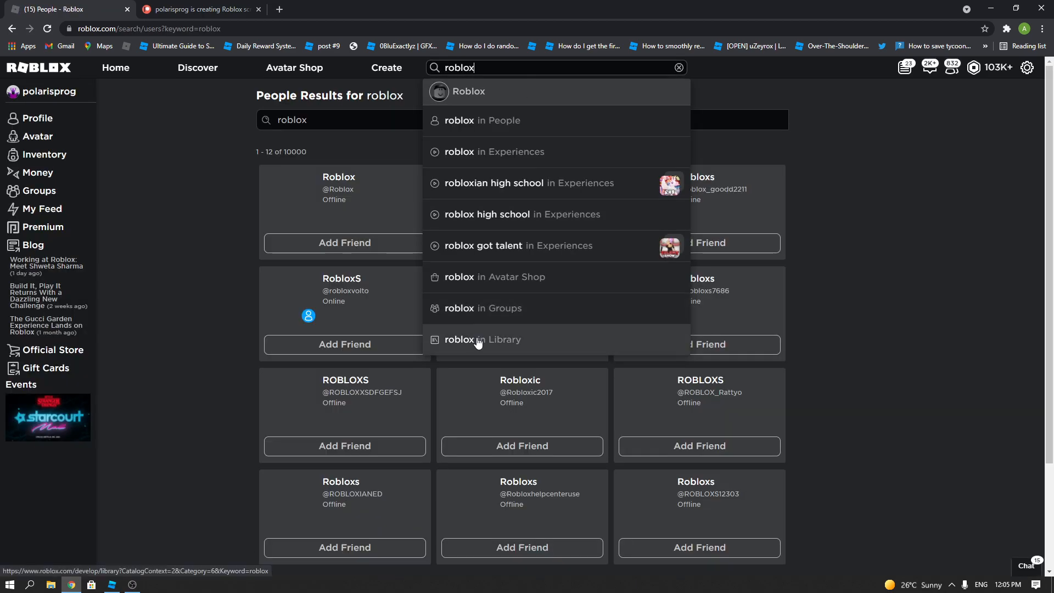
click(447, 338)
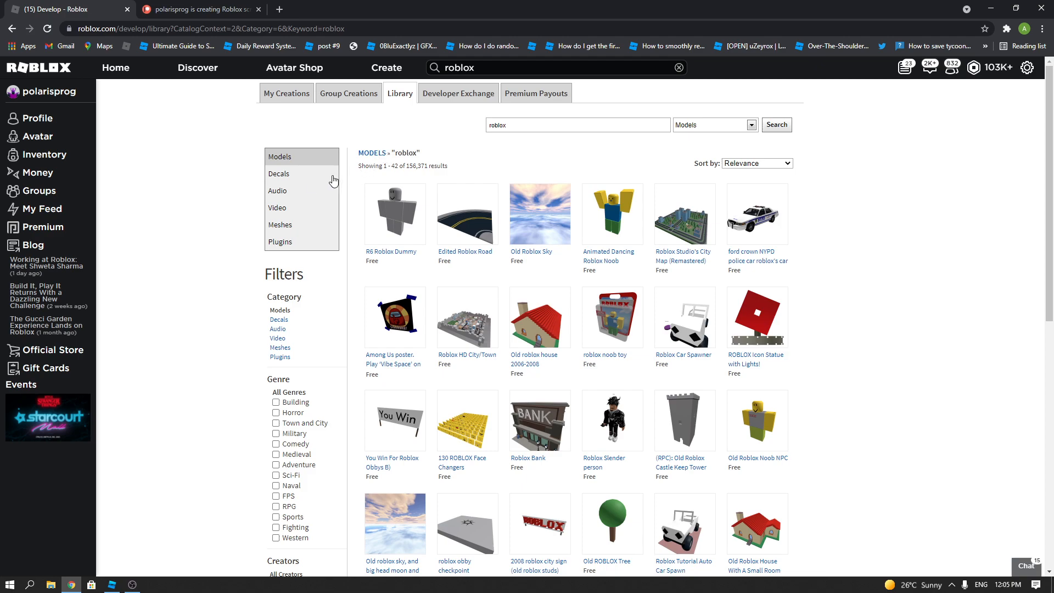
Search the Library's decals for Settings and open the dark grey gear decal to get its link.
click(278, 173)
click(543, 127)
text(s)
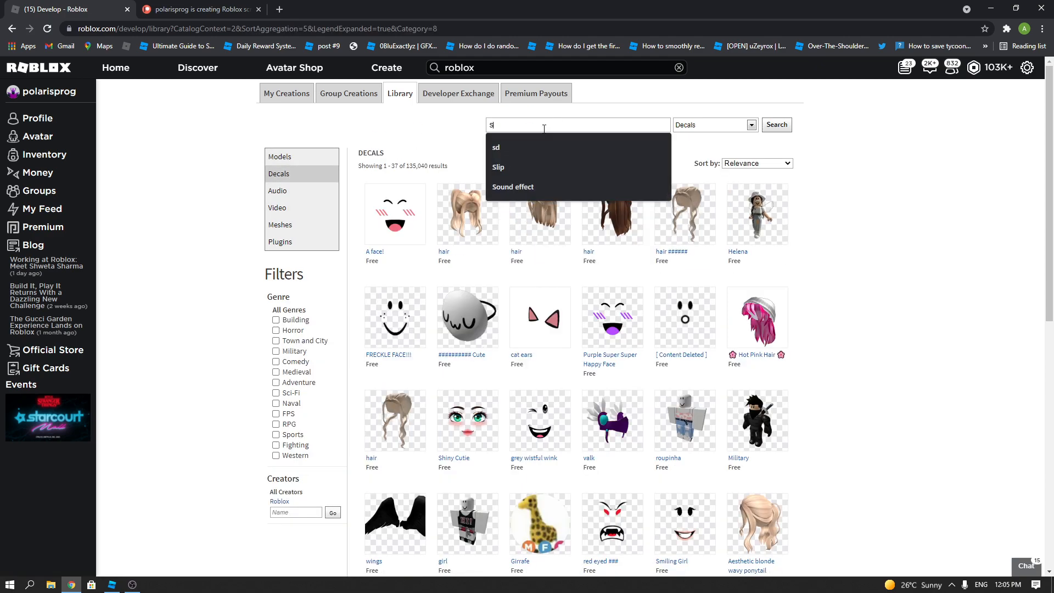
text(etting)
key(Return)
text(s)
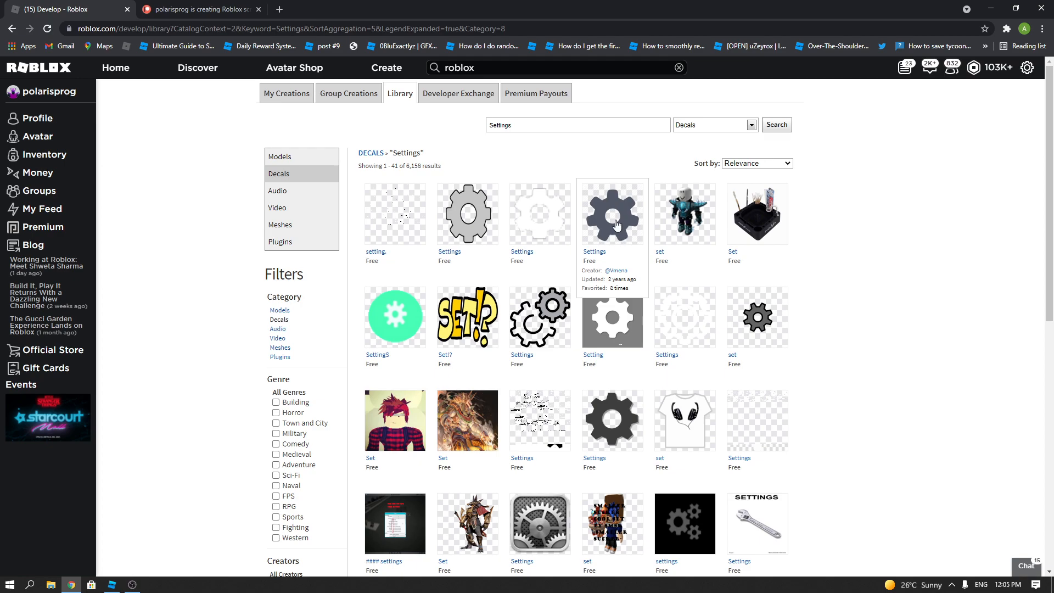
click(616, 222)
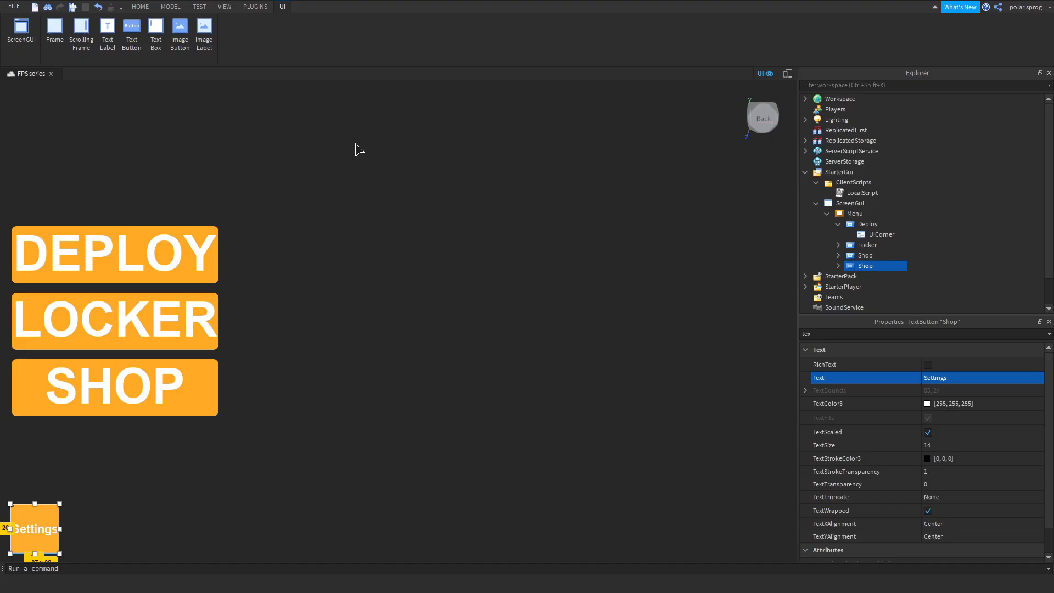
Switch back to Roblox Studio and clear the square button's text.
click(880, 266)
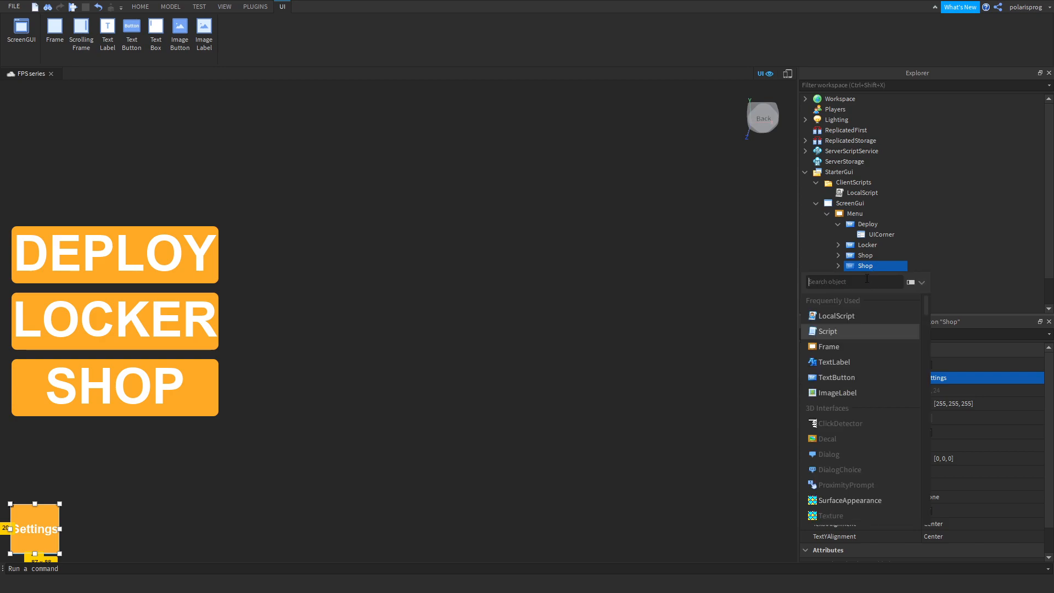
click(962, 330)
click(949, 379)
key(BackSpace)
key(Return)
Insert an ImageLabel inside the square button.
click(881, 266)
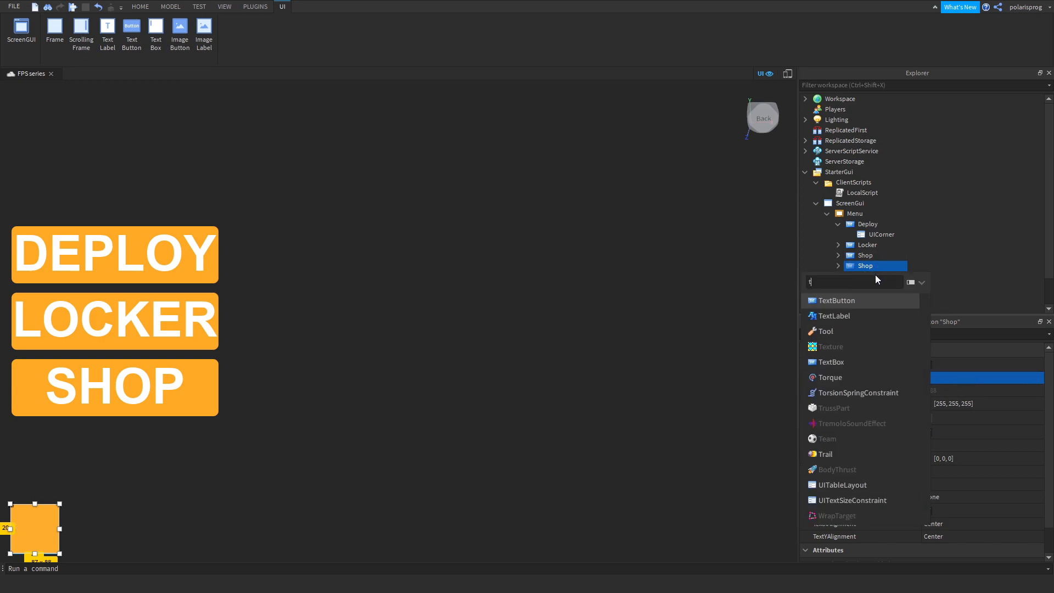
text(image)
key(Return)
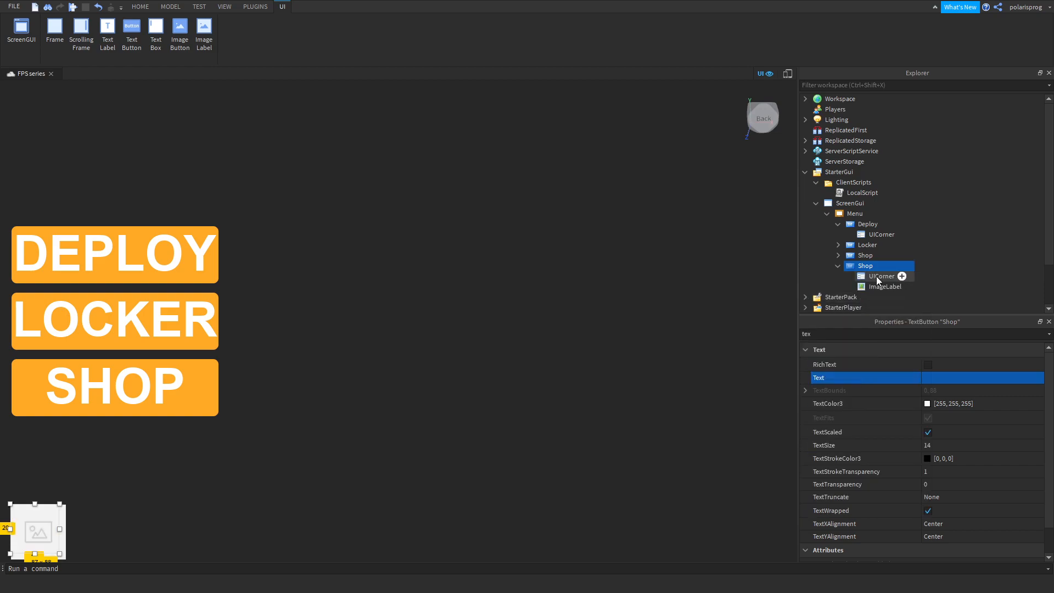
Set the ImageLabel's Size to {1, 0},{1, 0} so it fills the square button.
click(889, 334)
text(size)
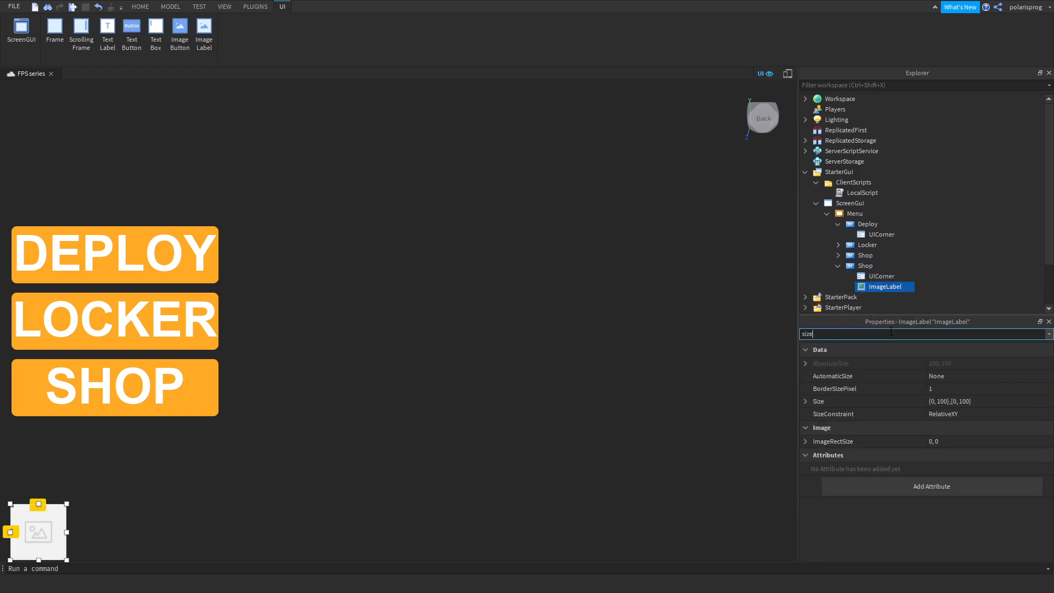
click(962, 401)
text(1, 0},{1, 0)
key(Return)
Set the ImageLabel's BackgroundTransparency to 1.
click(818, 338)
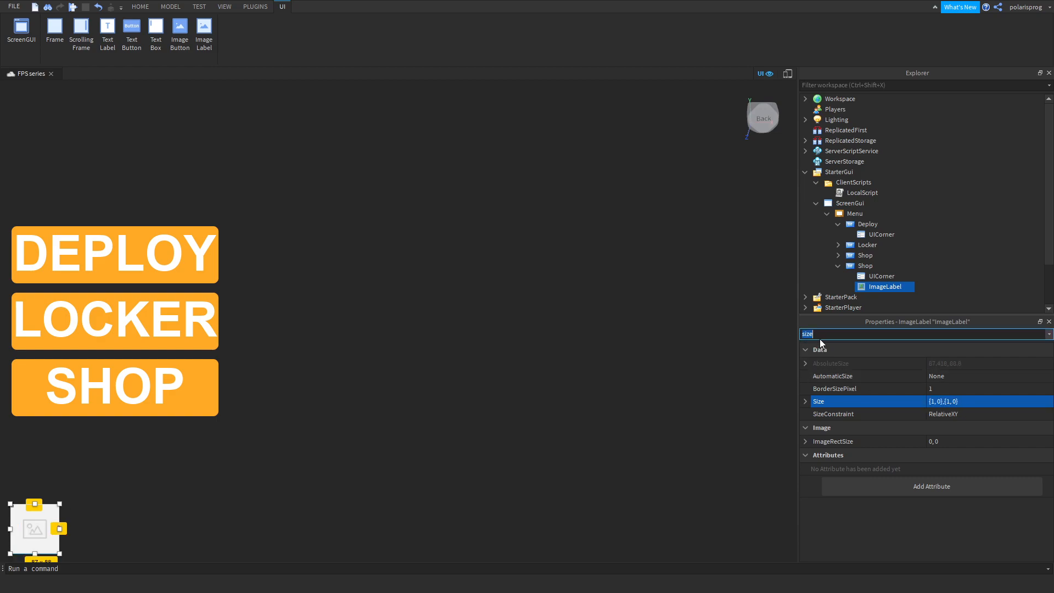
text(ba)
click(1015, 382)
text(1)
key(Return)
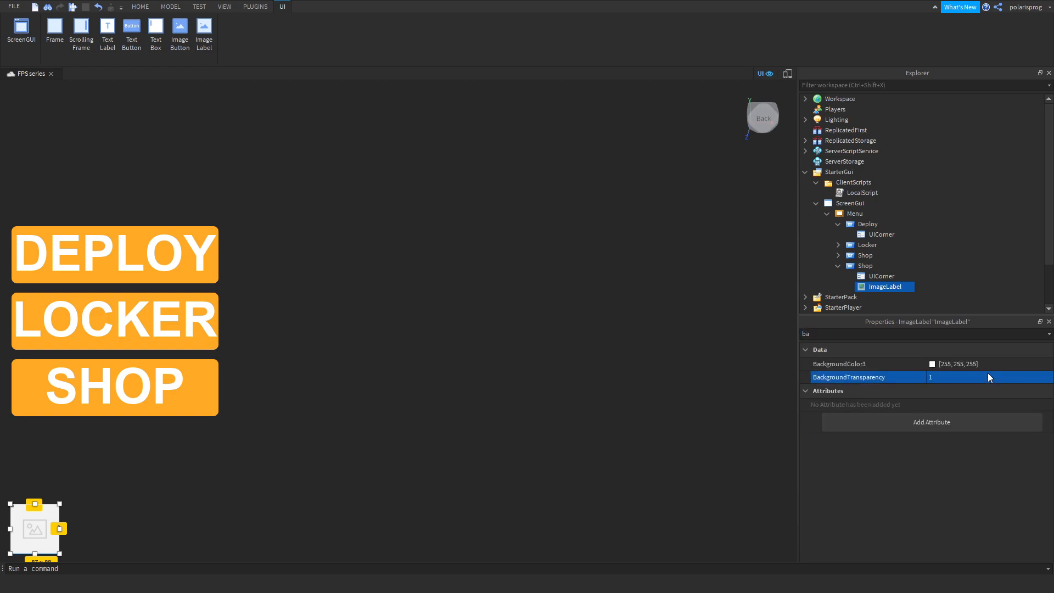
Use the copied gear decal link as the ImageLabel's Image.
click(812, 336)
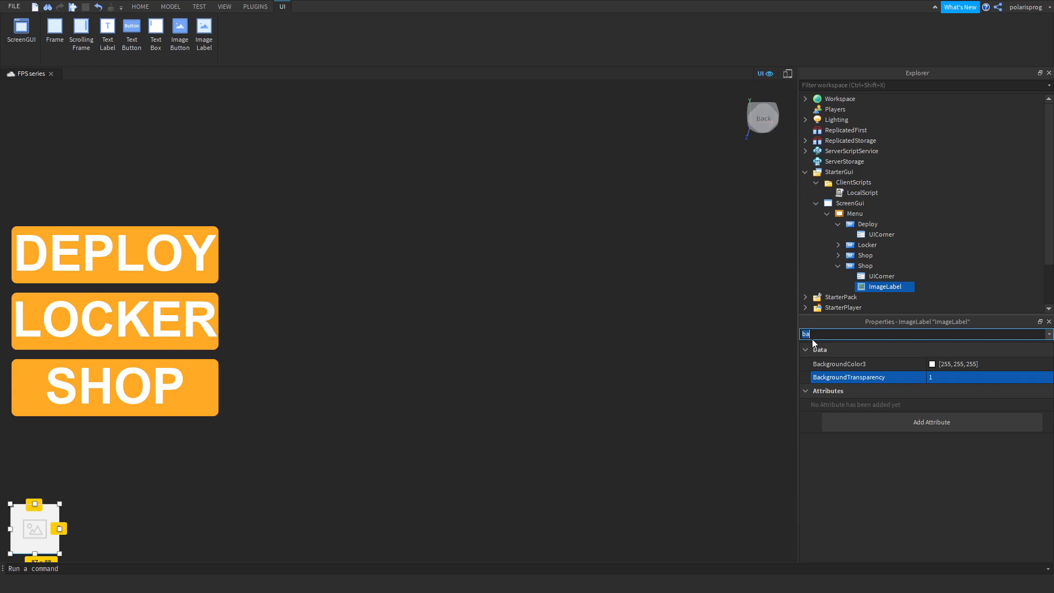
text(ima)
click(954, 393)
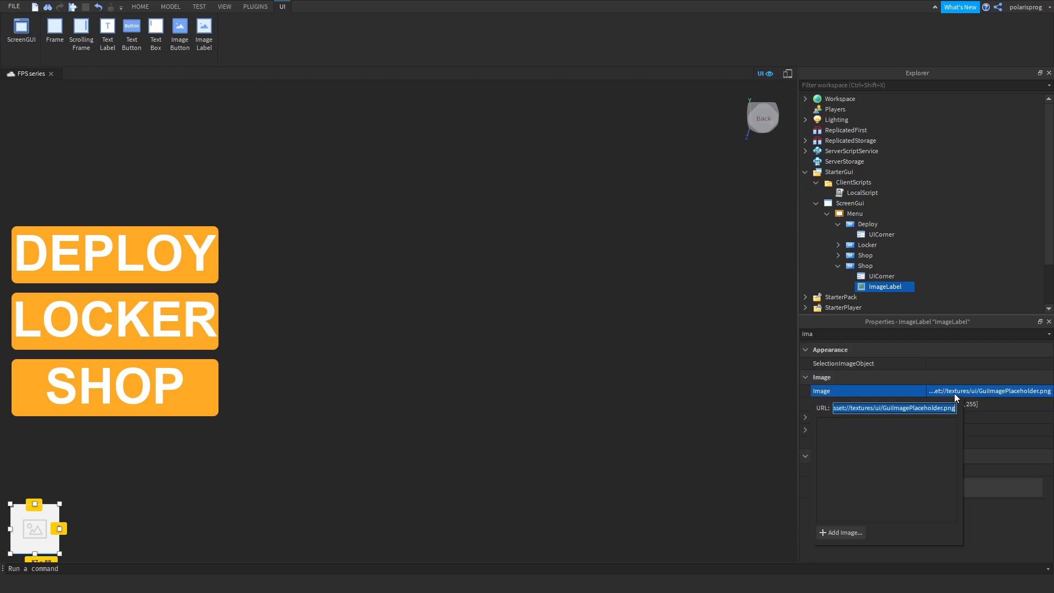
key(ctrl+v)
key(Return)
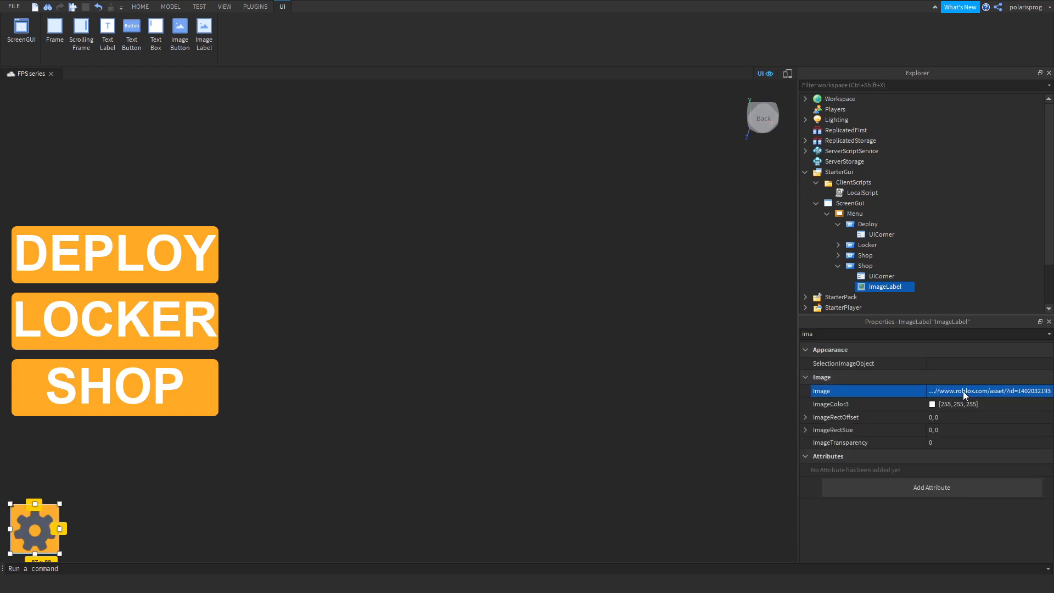
Try a different ImageColor3 tint on the gear ImageLabel.
click(963, 391)
click(946, 337)
text(ba)
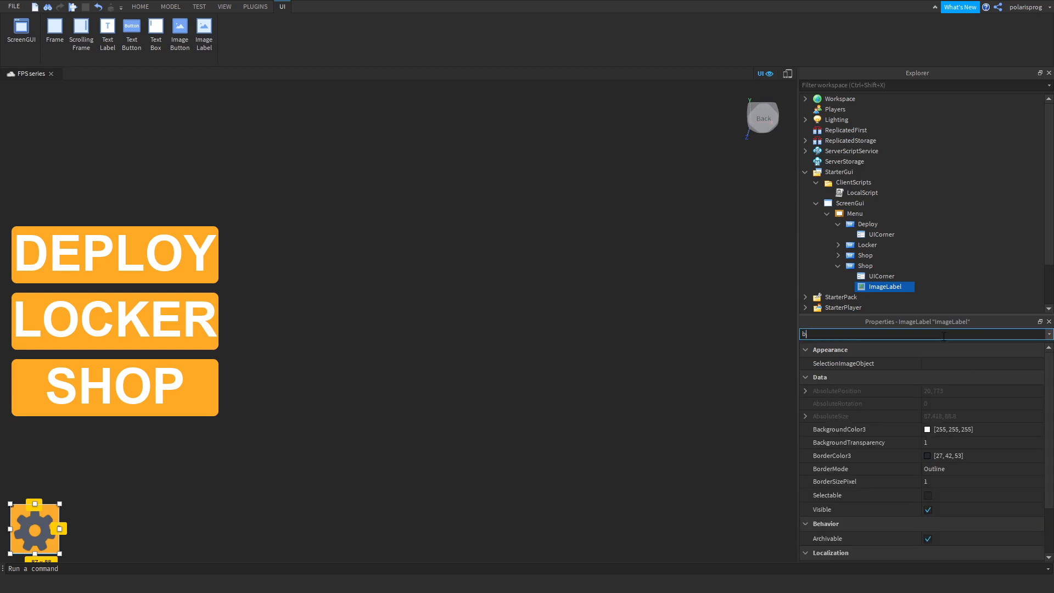
key(BackSpace)
key(BackSpace)
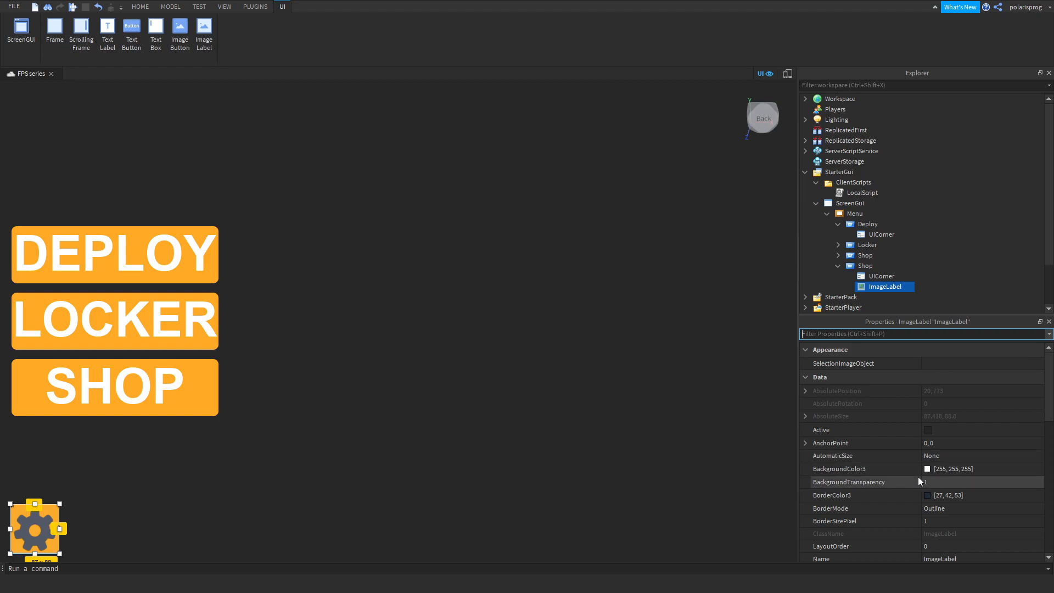
text(im)
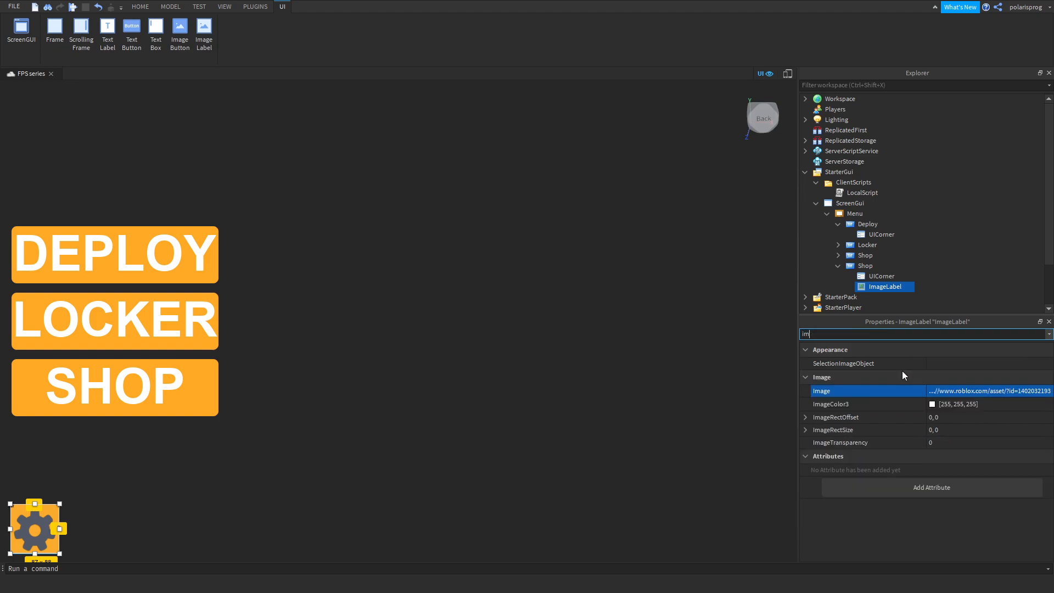
click(933, 405)
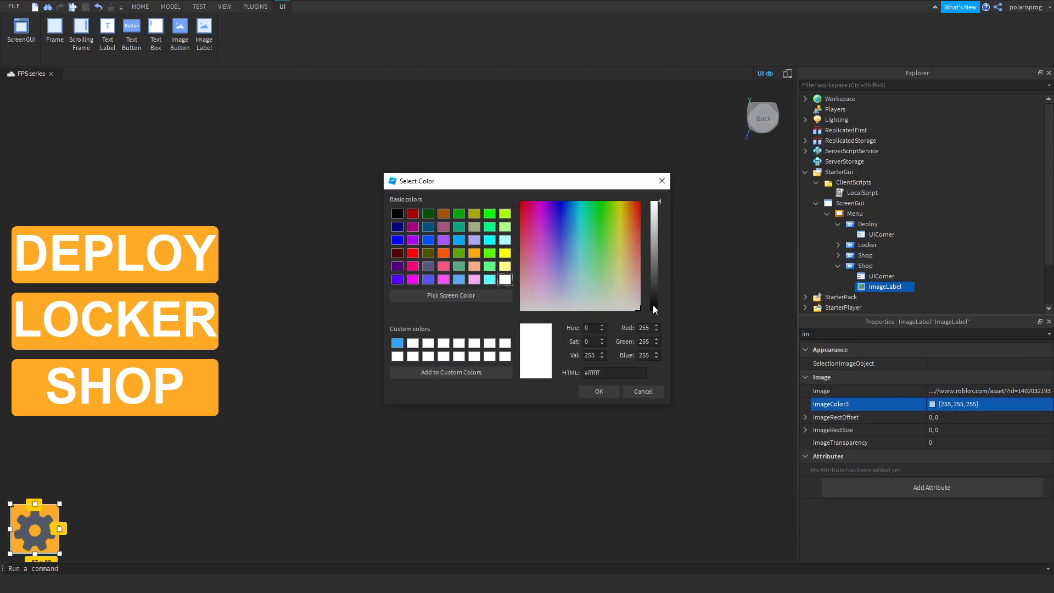
click(655, 309)
drag(654, 285, 649, 127)
drag(592, 236, 514, 317)
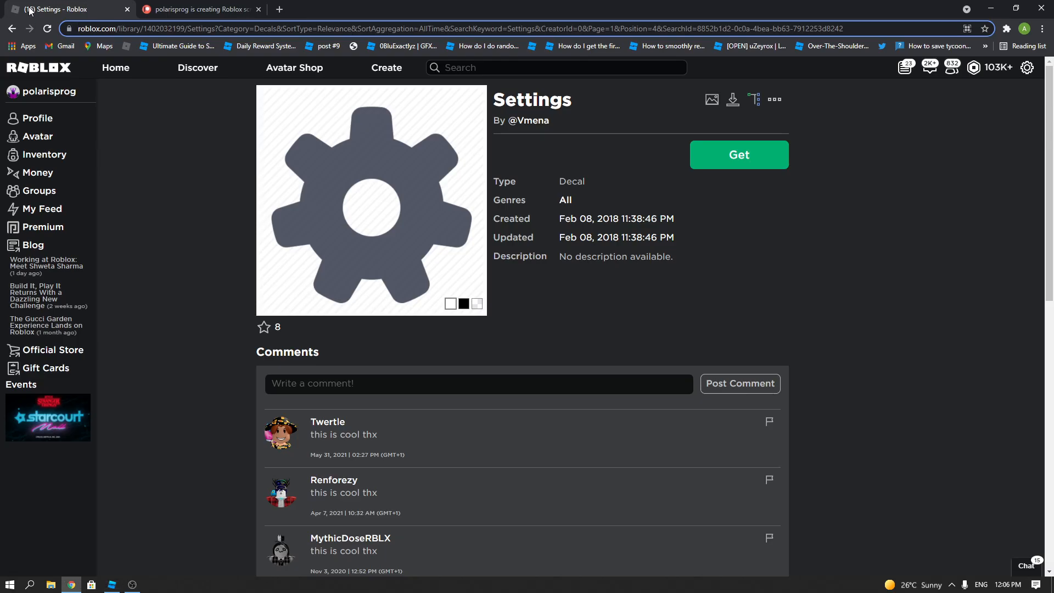
Switch to the browser and look through the Settings decal results for an alternative gear icon.
click(13, 28)
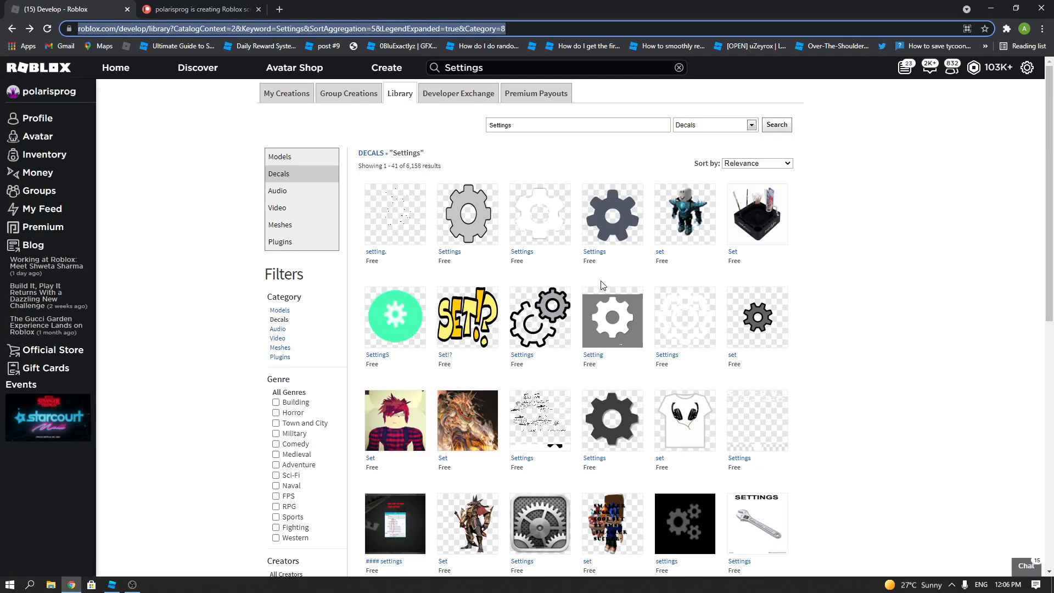
scroll(664, 374, down, 4)
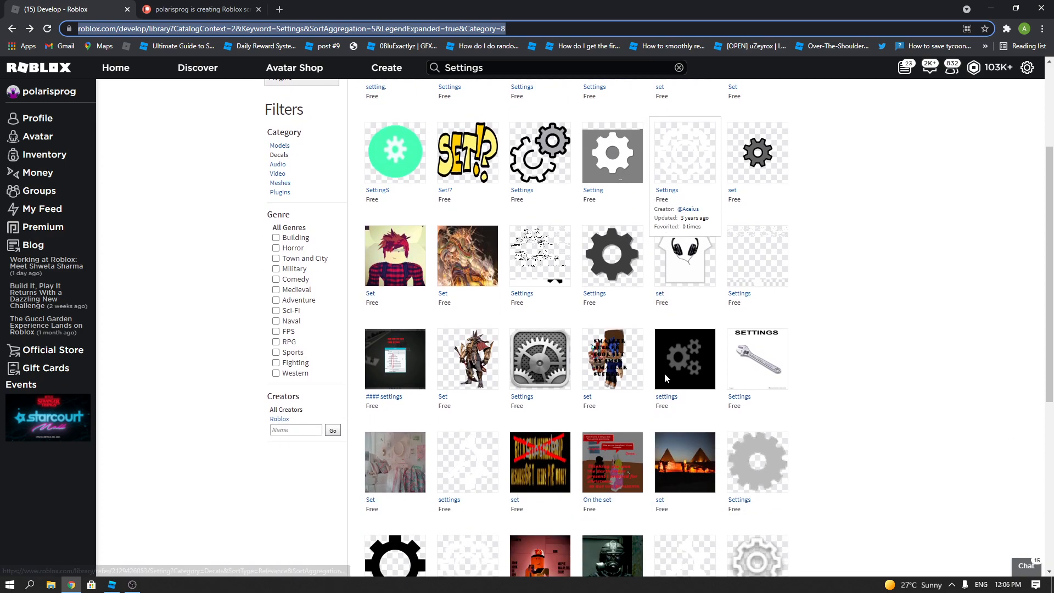
scroll(666, 376, down, 6)
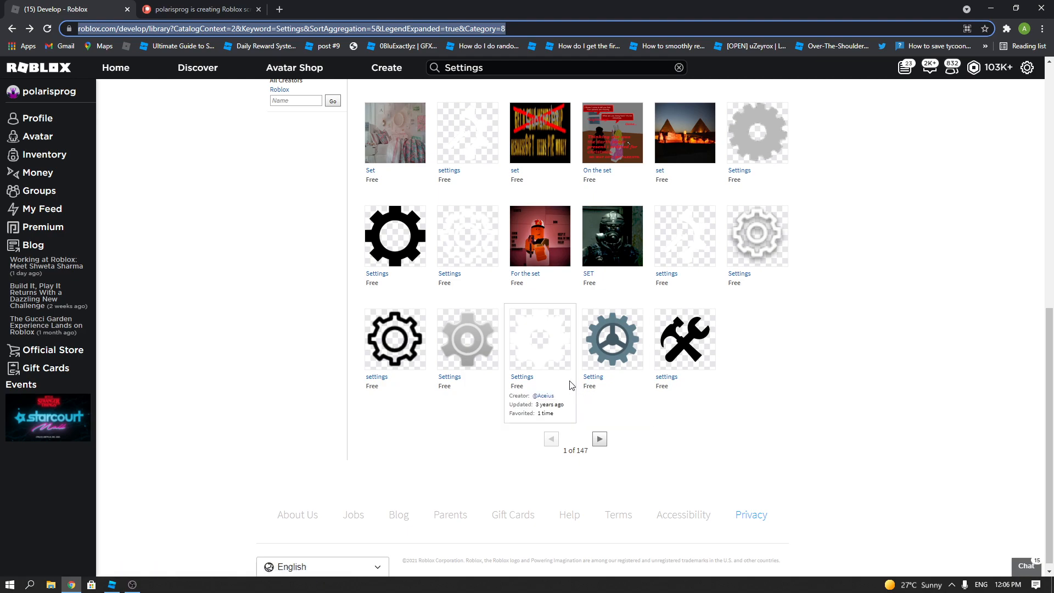
scroll(584, 409, up, 2)
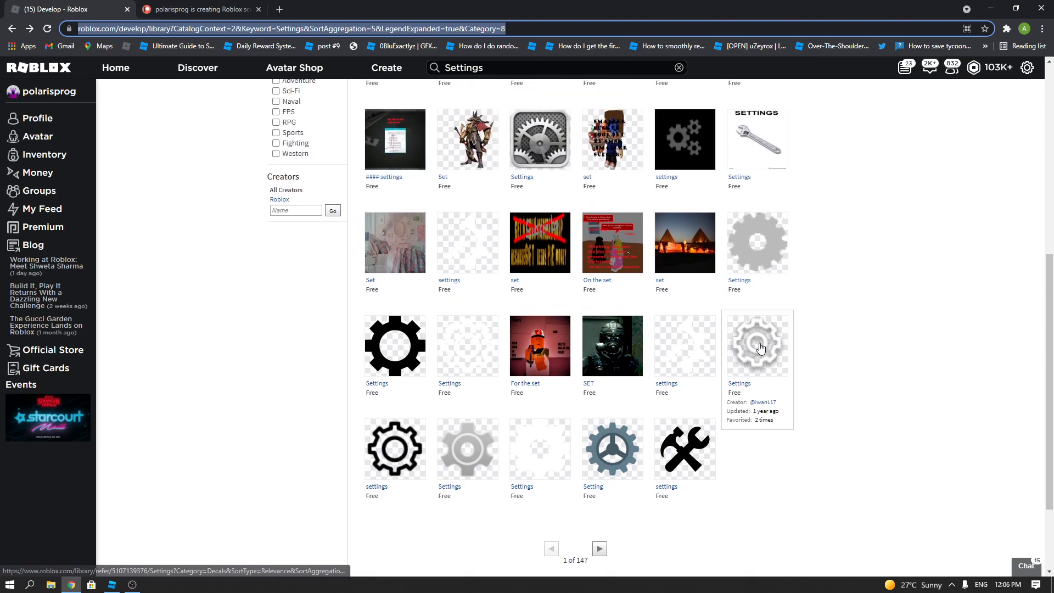
scroll(759, 352, up, 3)
scroll(760, 349, up, 4)
click(384, 217)
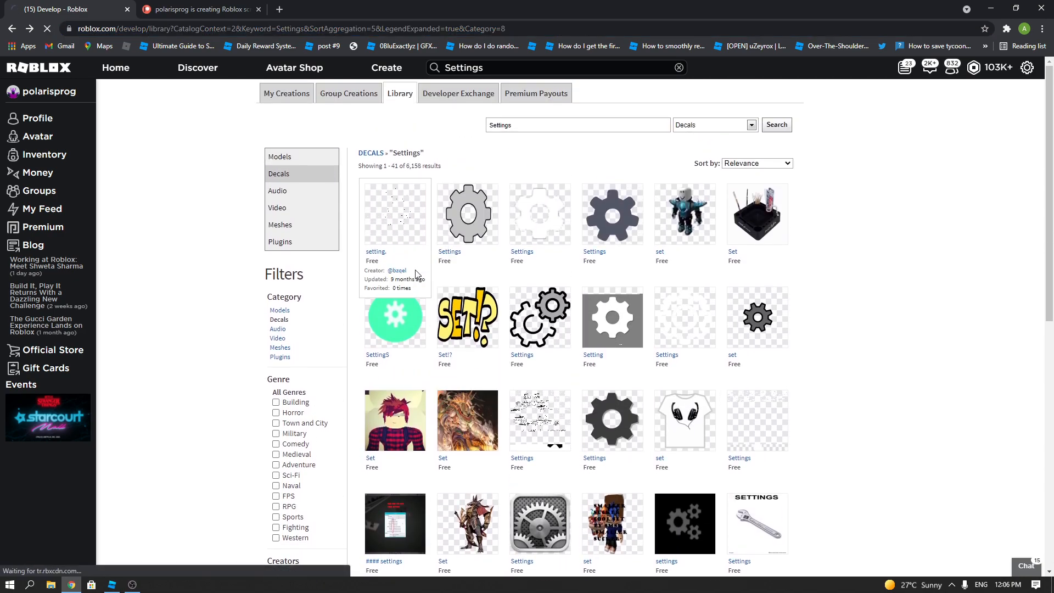
click(10, 30)
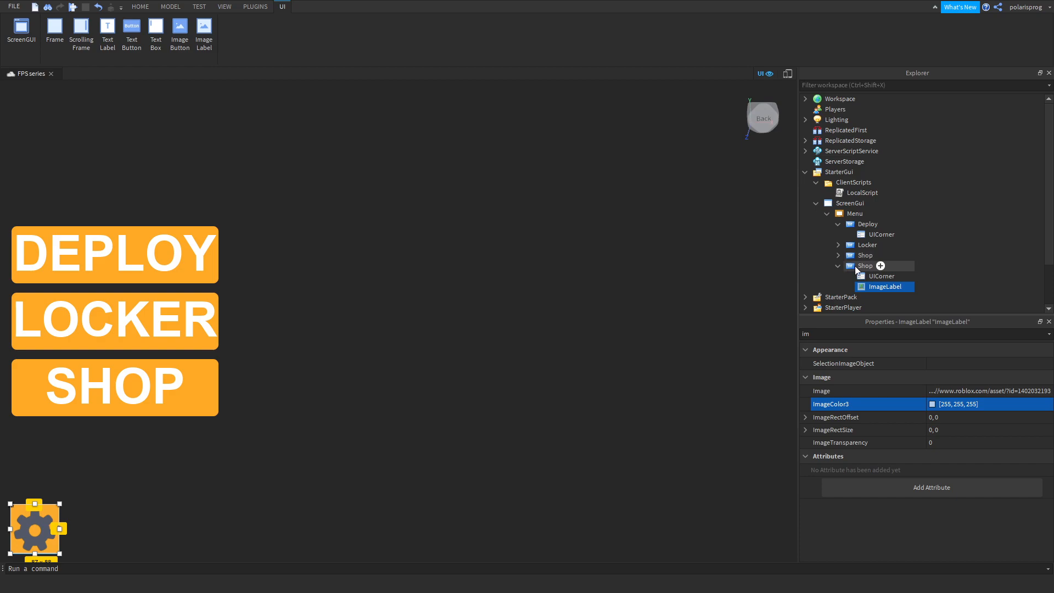
Switch back to Roblox Studio and set the Menu frame's BackgroundTransparency to 1.
click(837, 266)
click(857, 223)
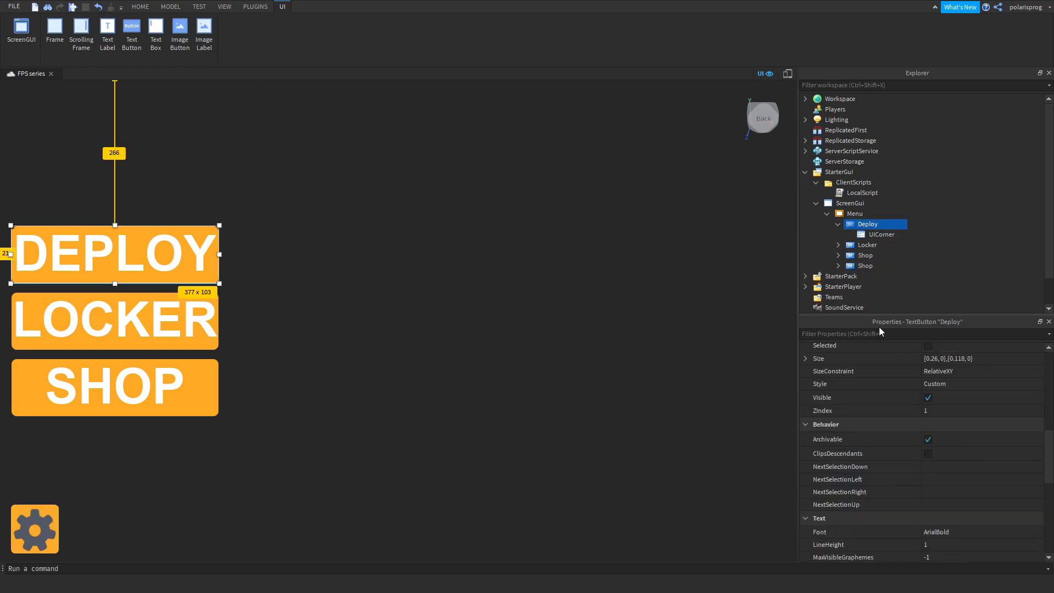
click(878, 213)
click(878, 334)
text(ba)
click(946, 378)
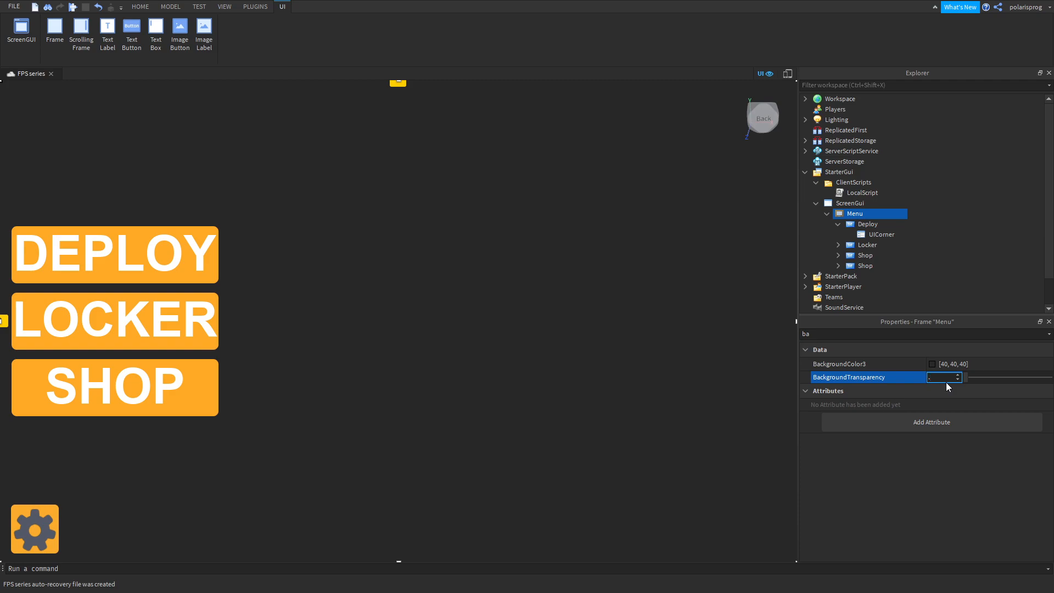
text(1)
key(Return)
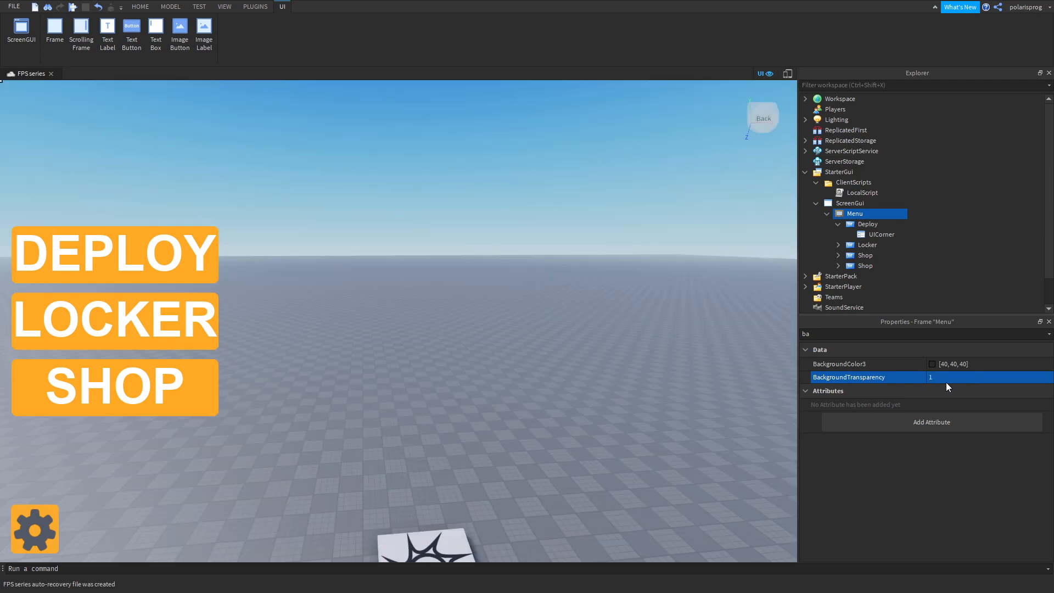
Add a Blur effect to the Lighting service.
click(464, 287)
right_drag(464, 288, 462, 271)
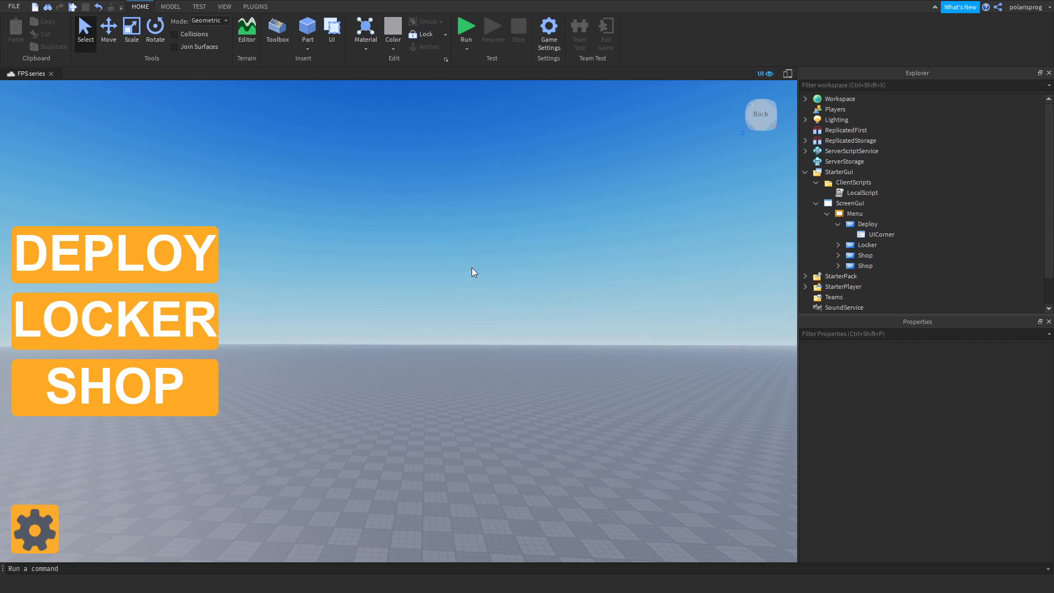
click(805, 141)
click(867, 140)
click(883, 141)
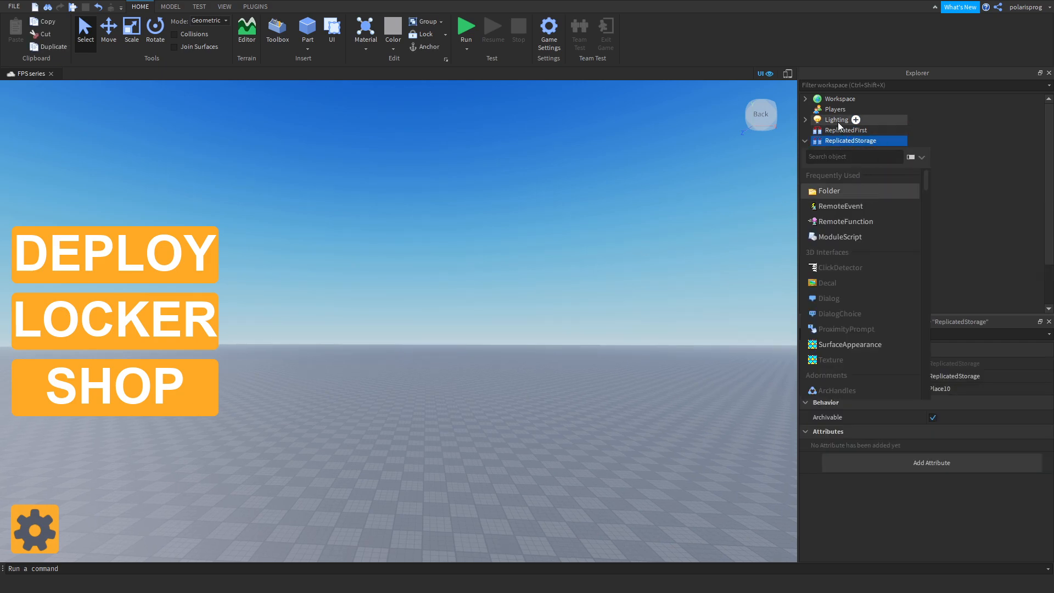
click(805, 119)
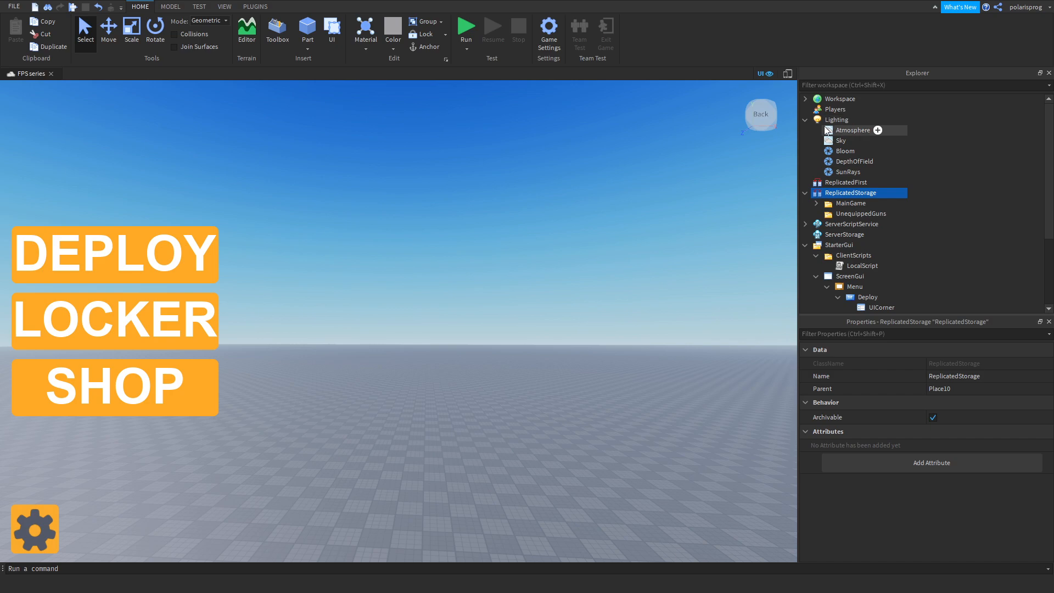
click(855, 120)
text(blur)
key(Return)
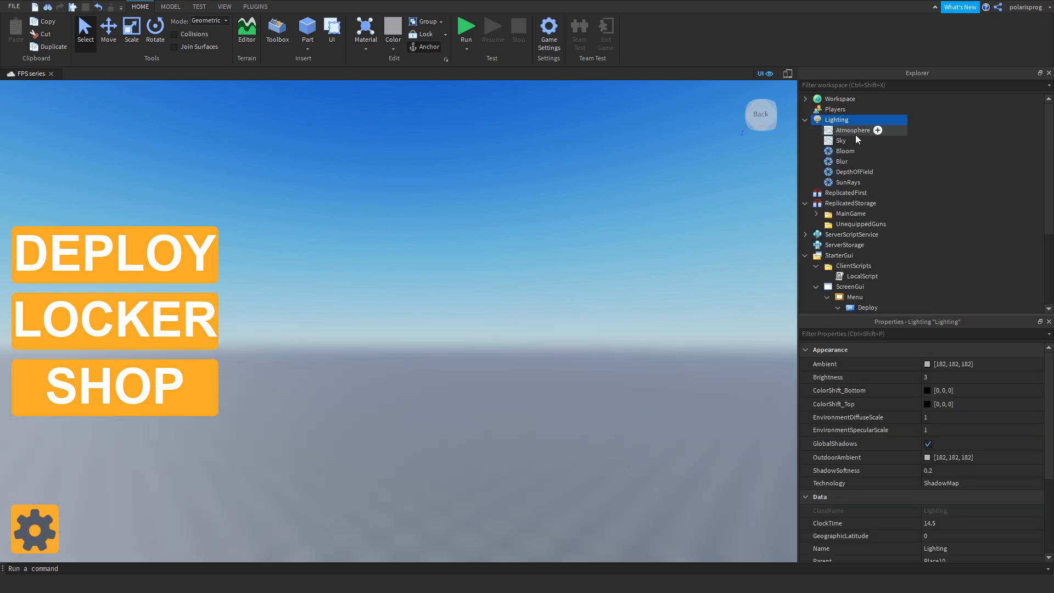
Try a Size of 23 on the Blur effect and view the scene with it.
click(839, 162)
click(981, 430)
click(1002, 432)
drag(1009, 430, 1001, 430)
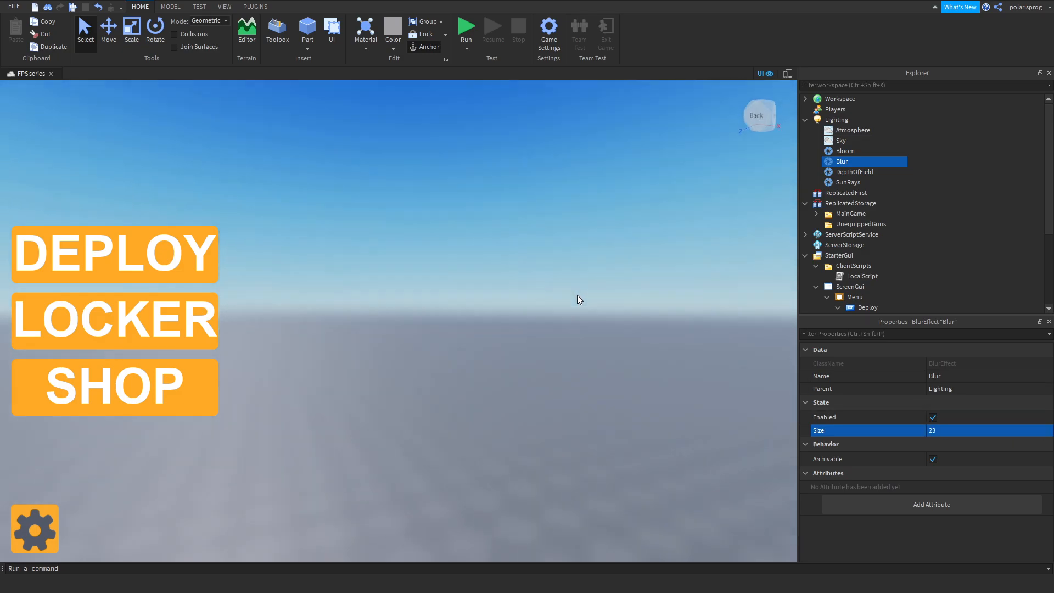
right_drag(577, 296, 577, 296)
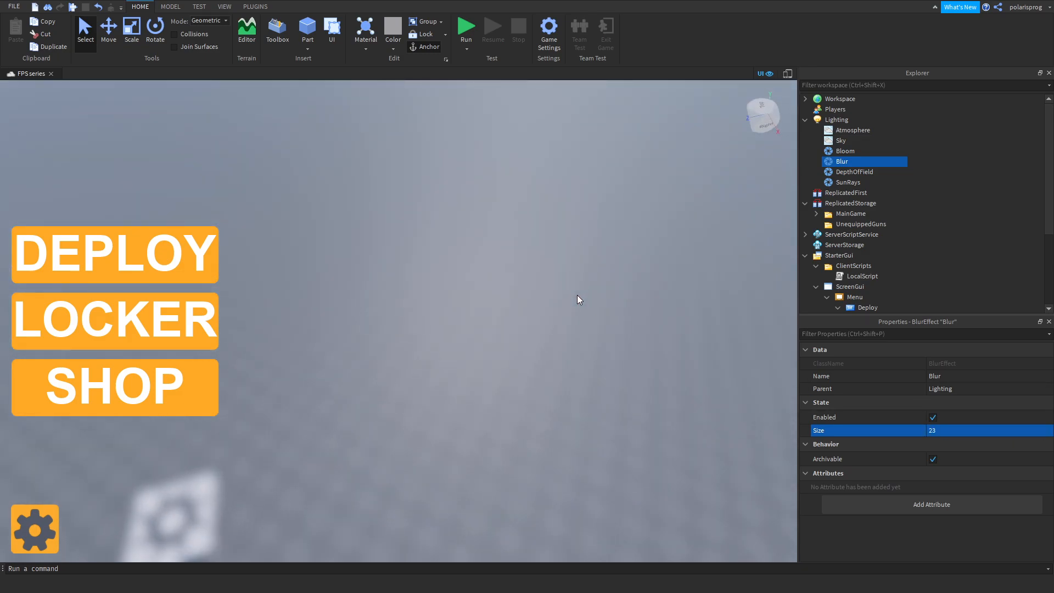
Set the Blur effect's Size to 0 and hide the menu UI in the viewport.
click(964, 431)
text(0)
key(Return)
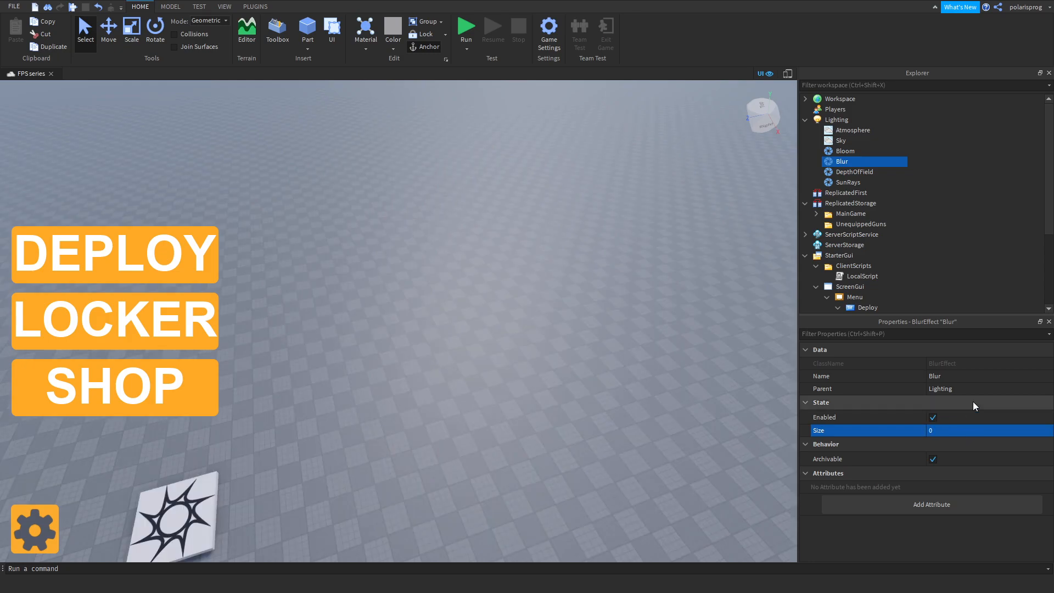
click(764, 76)
right_drag(554, 315, 554, 318)
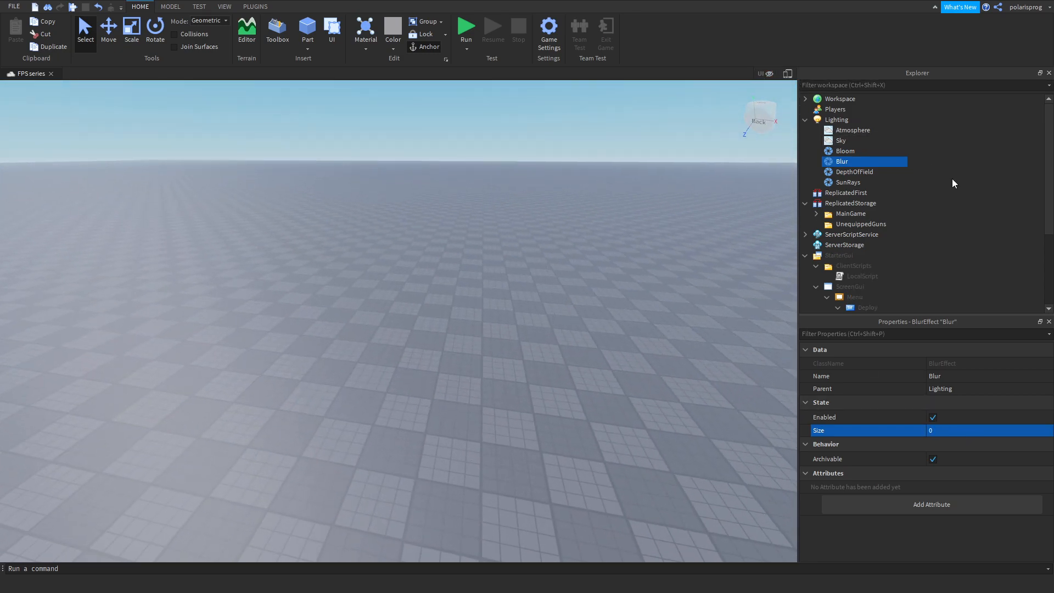
Add a folder named CharacterGuns inside the MainGame folder of ReplicatedStorage.
scroll(828, 183, down, 3)
drag(852, 215, 885, 215)
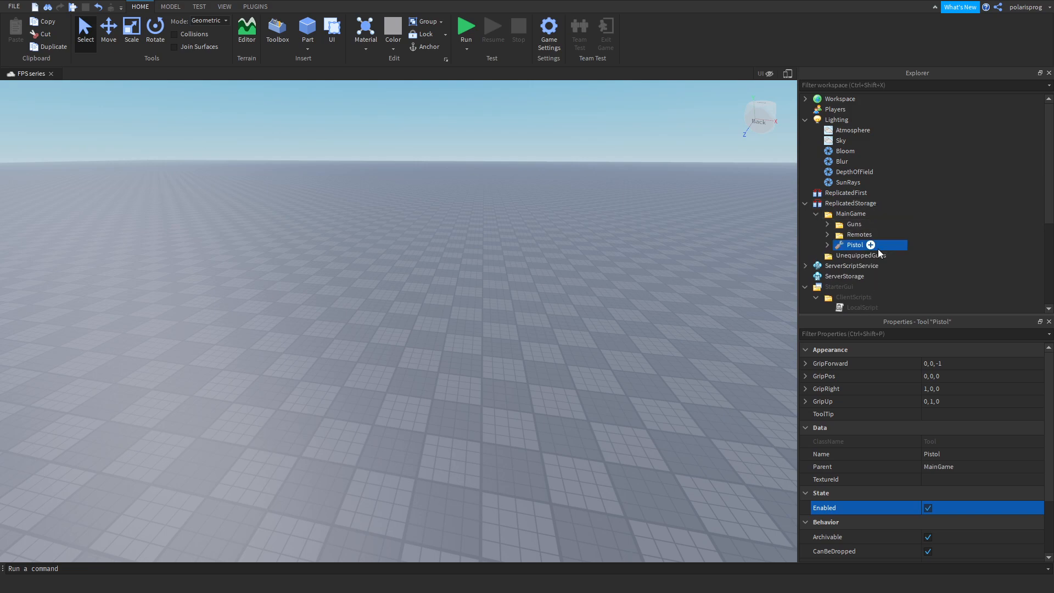
click(875, 213)
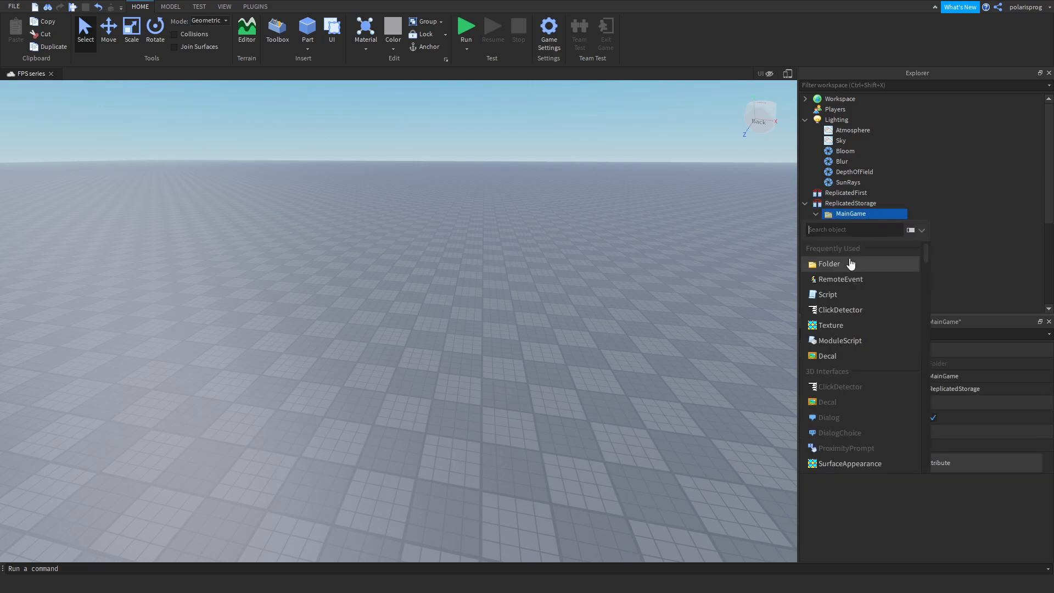
click(854, 224)
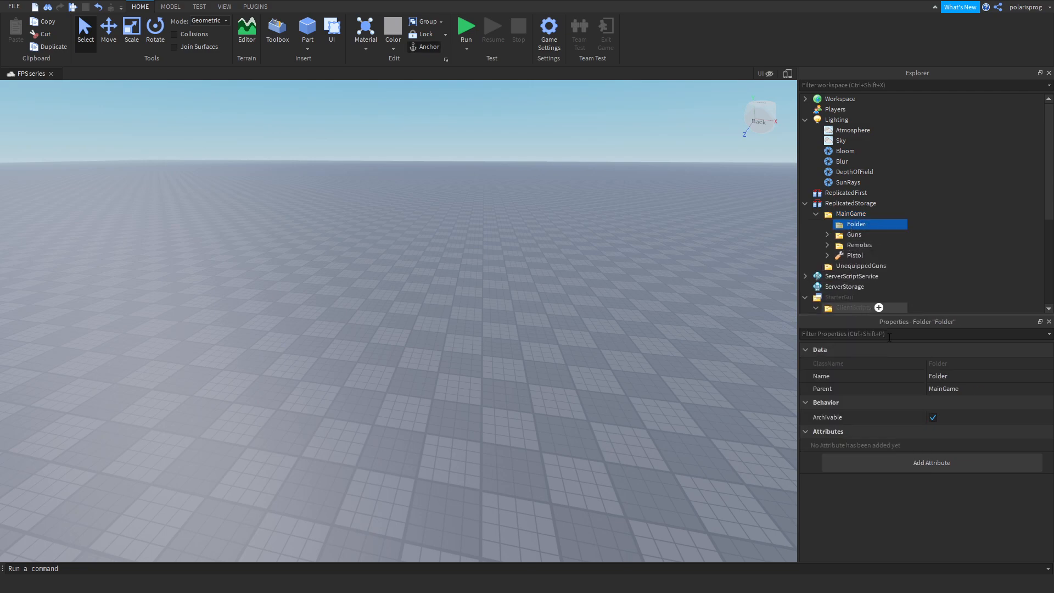
click(970, 378)
text(C)
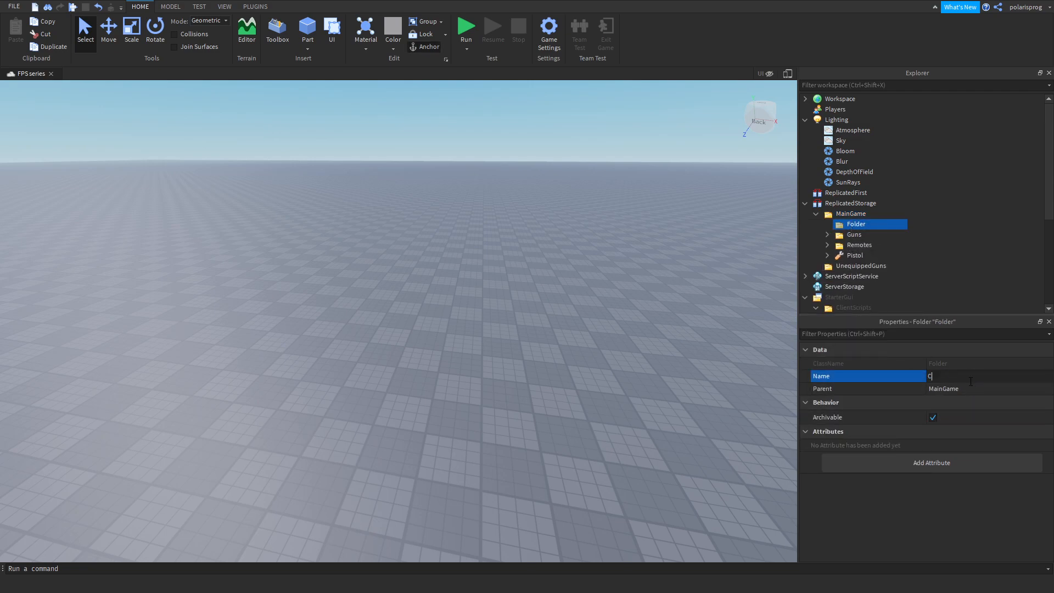
text(haracterGuns)
key(Return)
Move the Pistol tool from MainGame into the CharacterGuns folder.
drag(858, 253, 873, 222)
click(542, 296)
right_drag(542, 296, 538, 294)
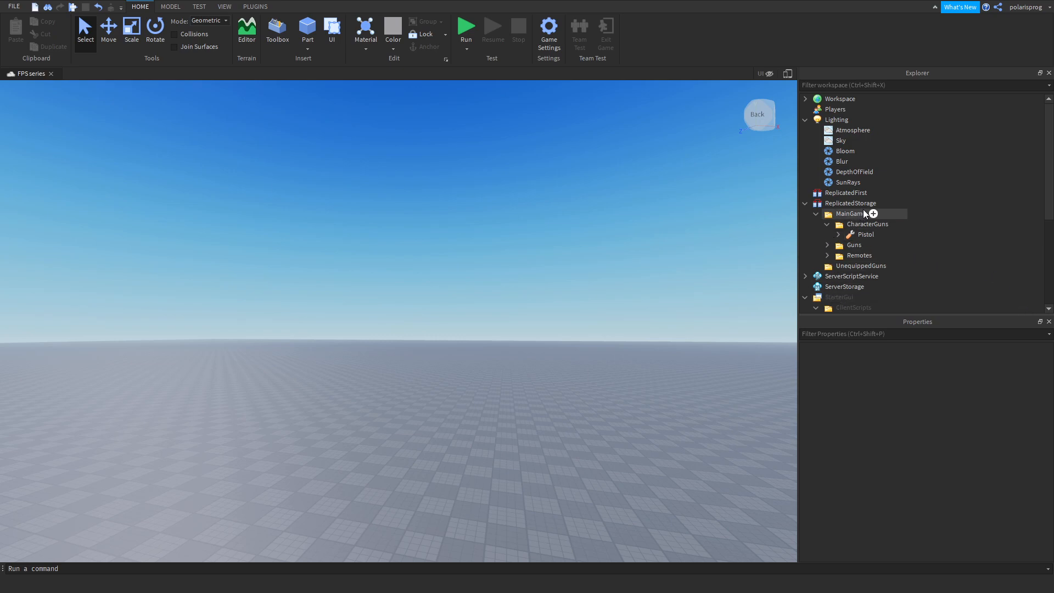
Show the menu UI in the viewport again and delete the LocalScript from the ClientScripts folder.
scroll(944, 214, down, 2)
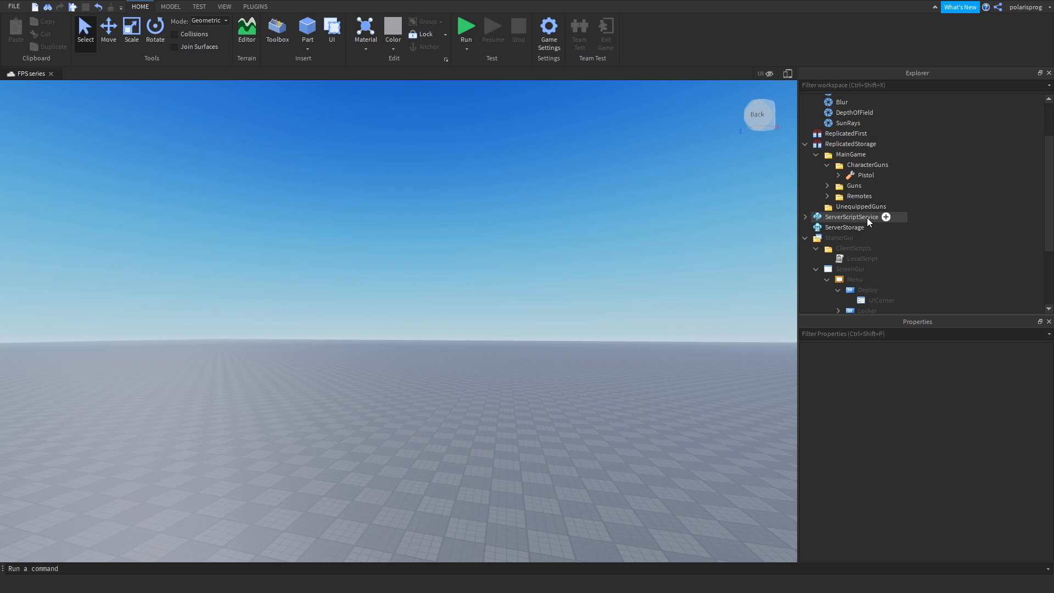
click(804, 217)
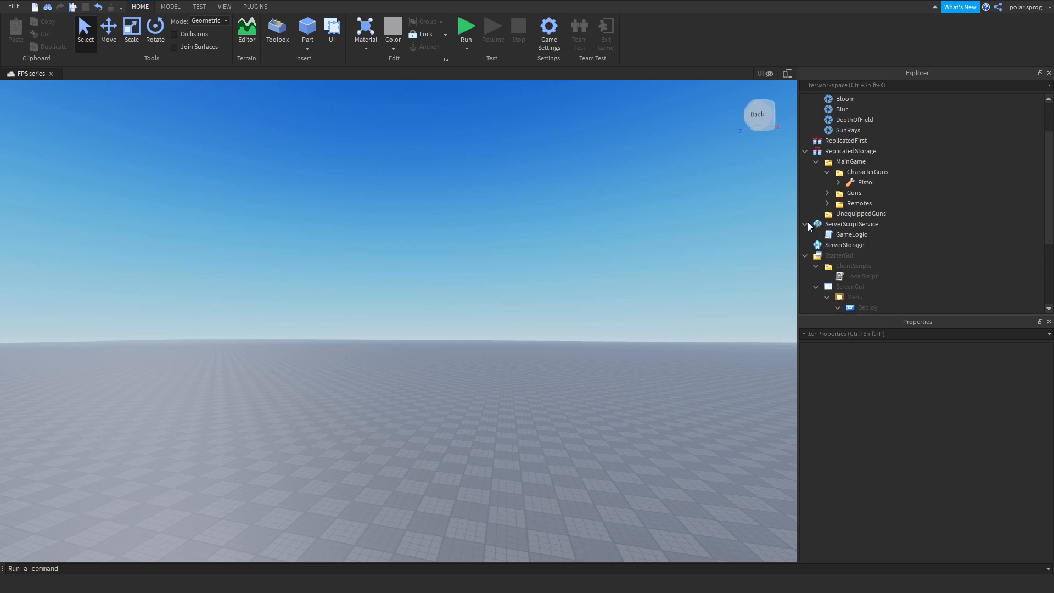
click(767, 72)
scroll(867, 175, down, 1)
click(854, 237)
click(858, 247)
key(Delete)
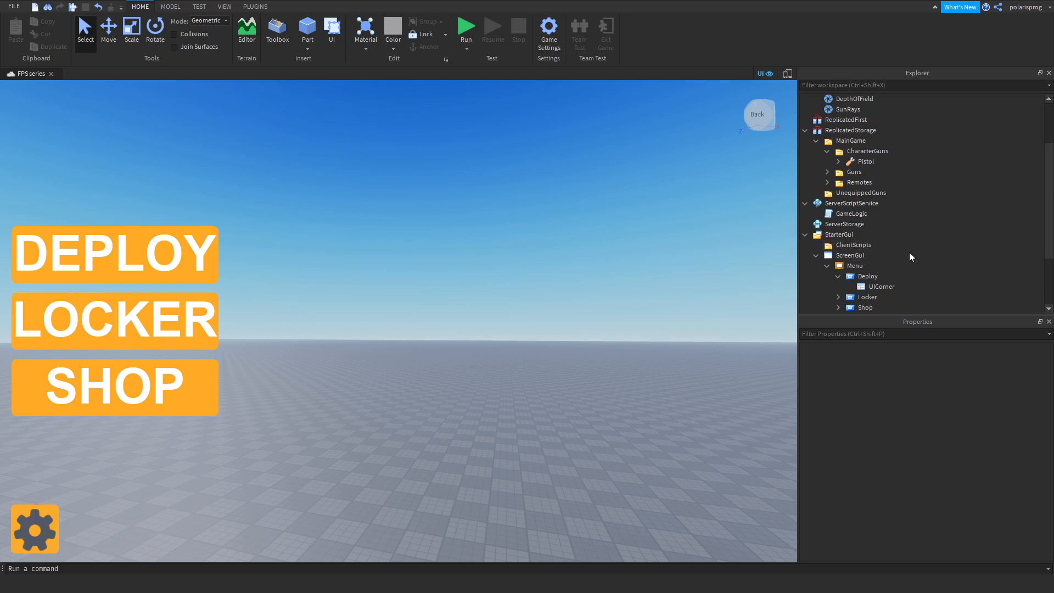
Add a new LocalScript to the ClientScripts folder in StarterGui and enlarge its code text.
click(877, 245)
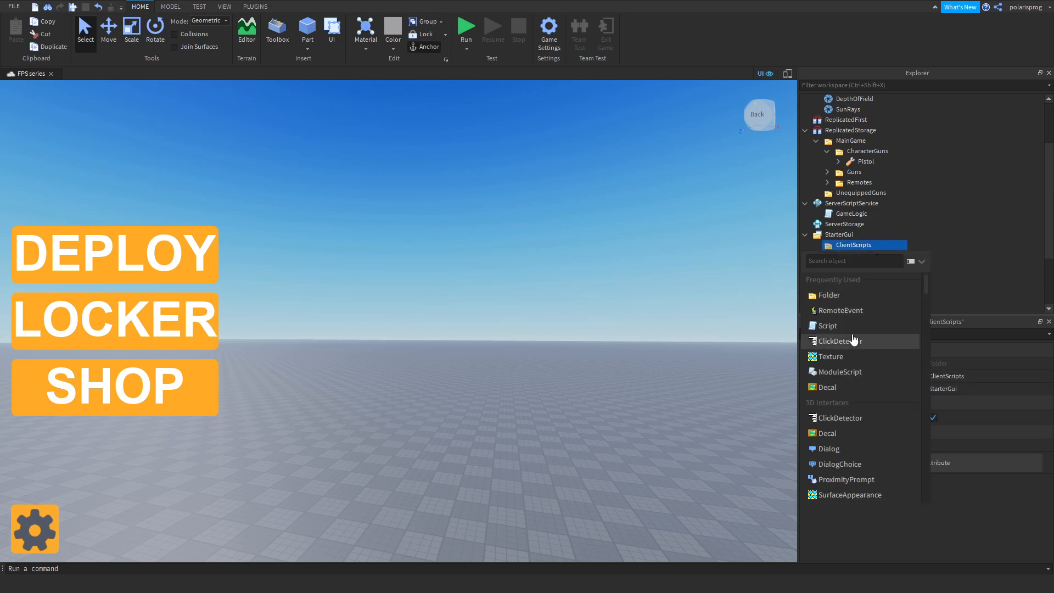
text(loca)
key(Return)
click(560, 349)
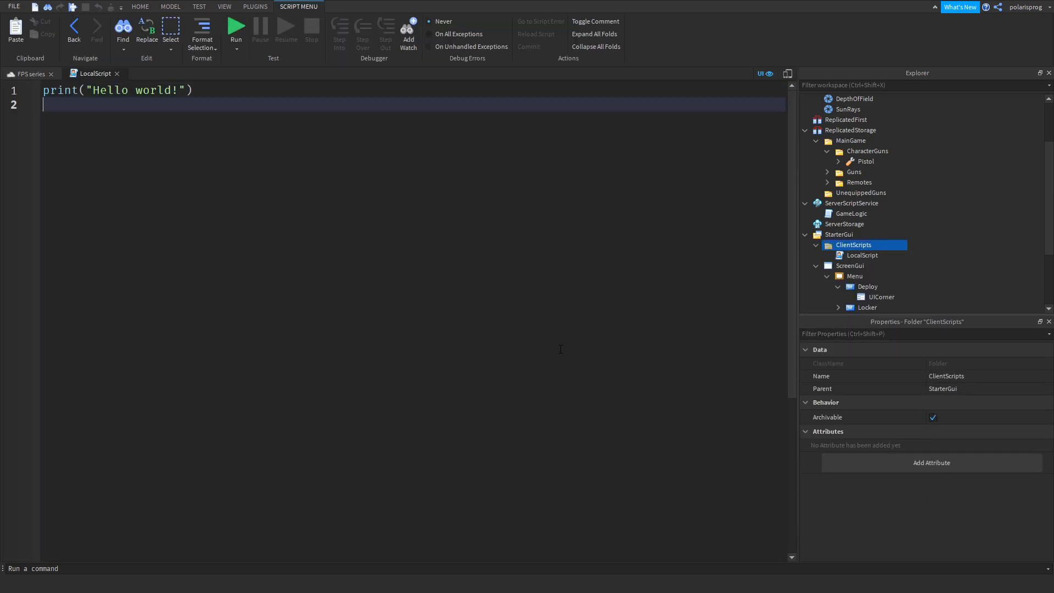
key(ctrl+a)
ctrl+scroll(561, 349, up, 2)
Rename the new LocalScript in ClientScripts to Main_Client.
click(882, 255)
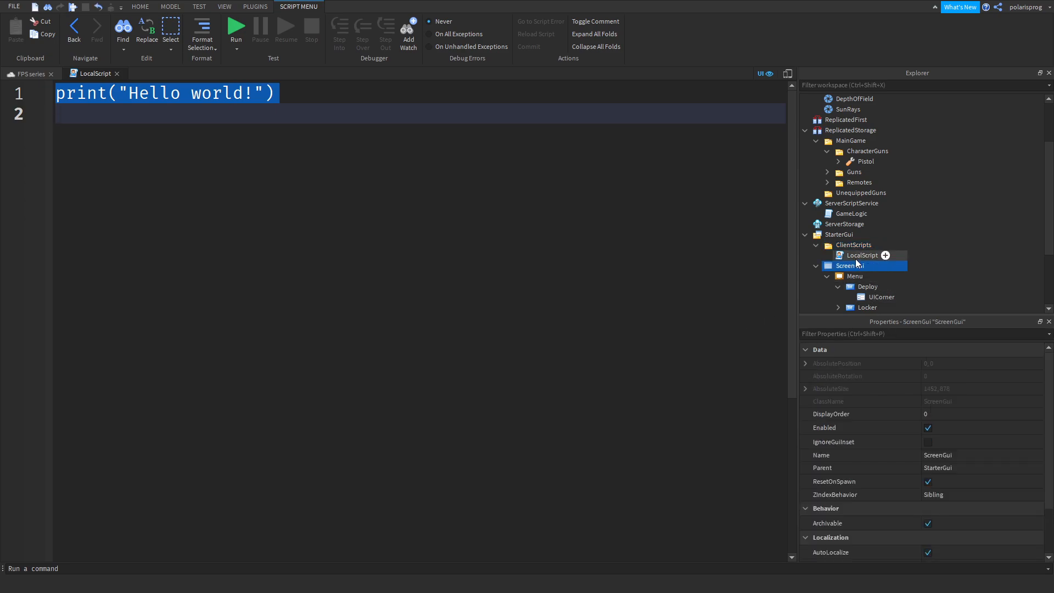
click(956, 390)
text(C)
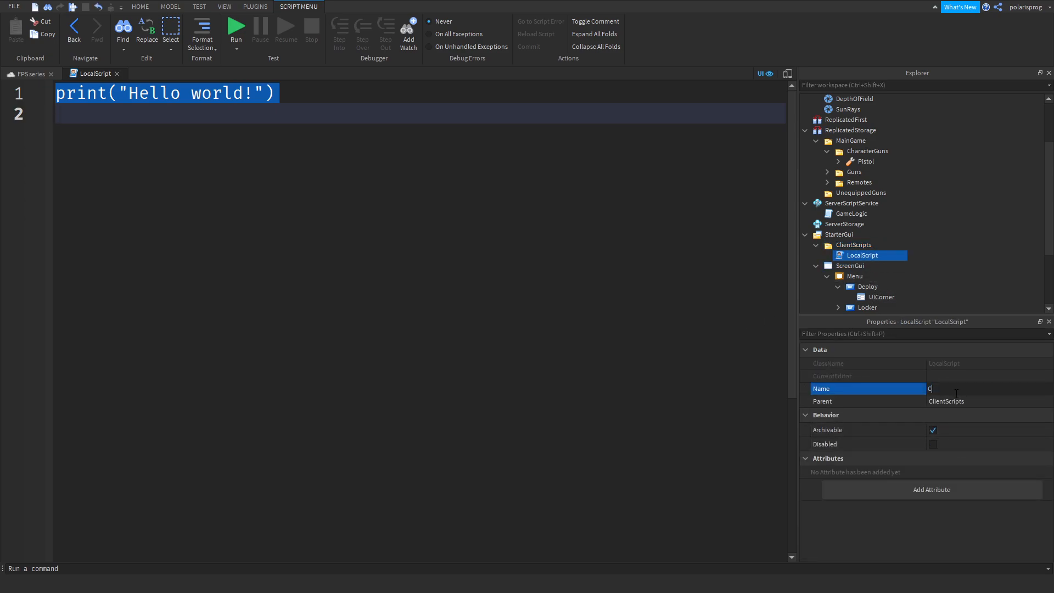
text(en)
key(BackSpace)
key(BackSpace)
text(ai)
key(Return)
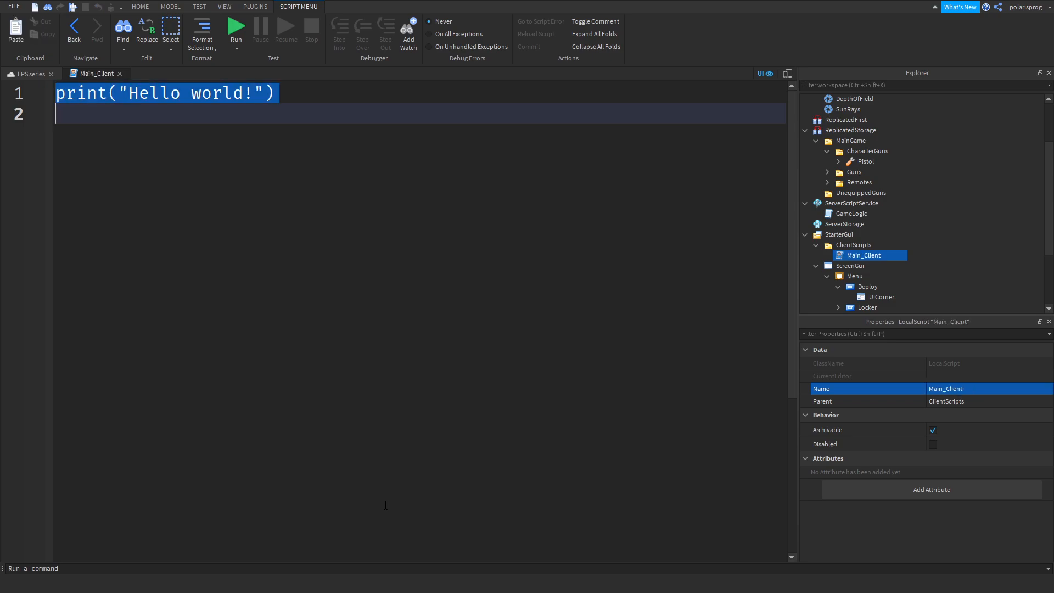
Clear all the default code from the Main_Client script.
click(385, 504)
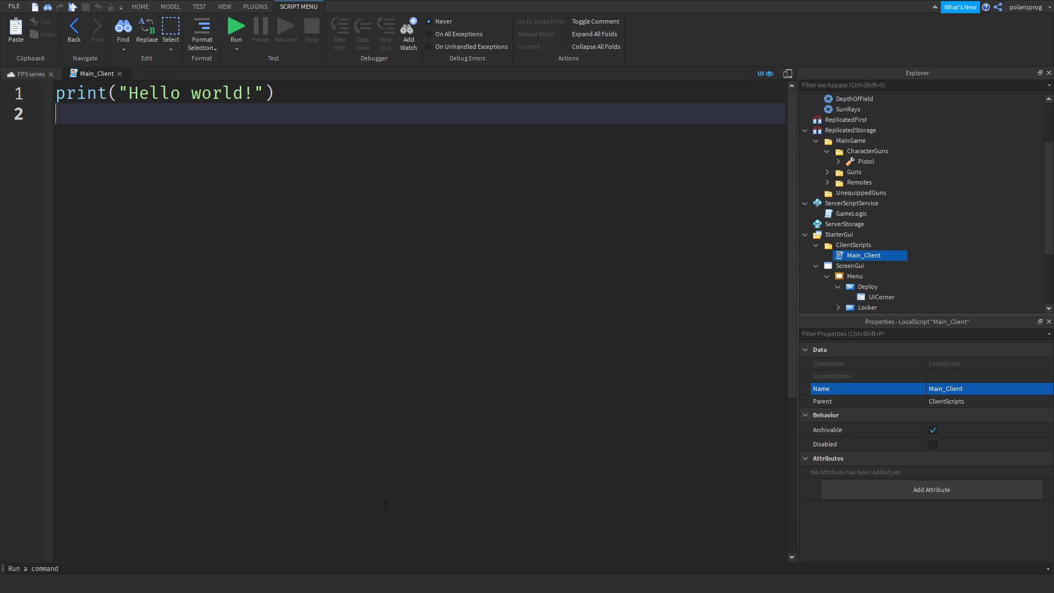
key(ctrl+a)
text(local)
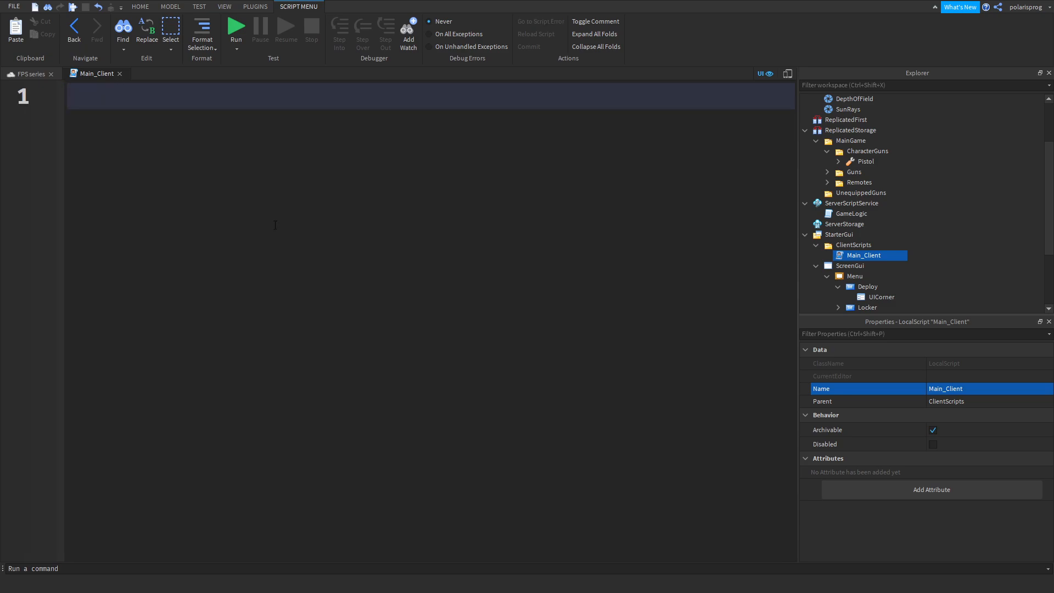
text(local)
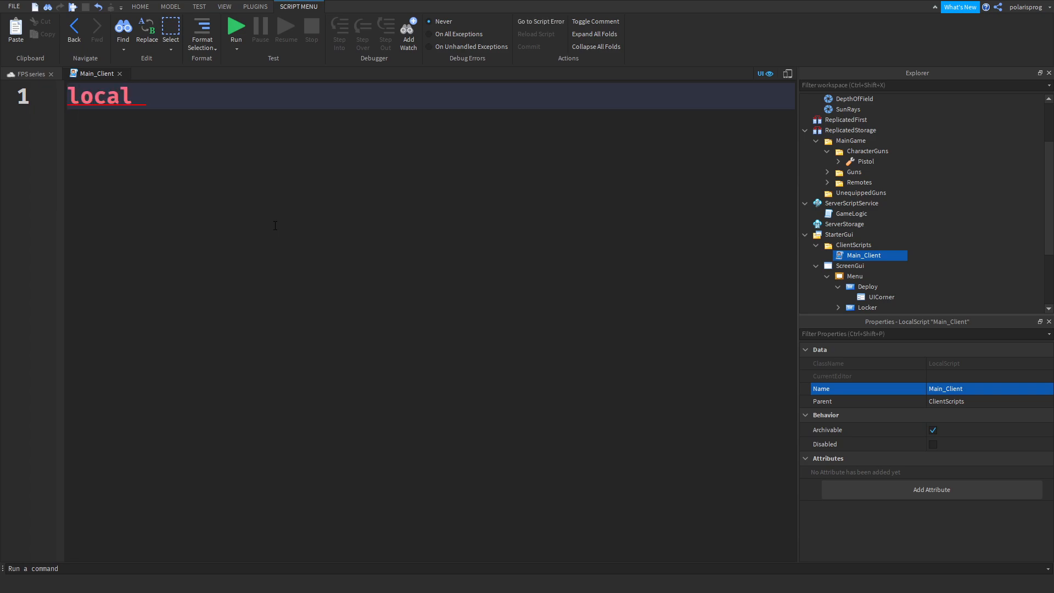
key(ctrl+a)
key(BackSpace)
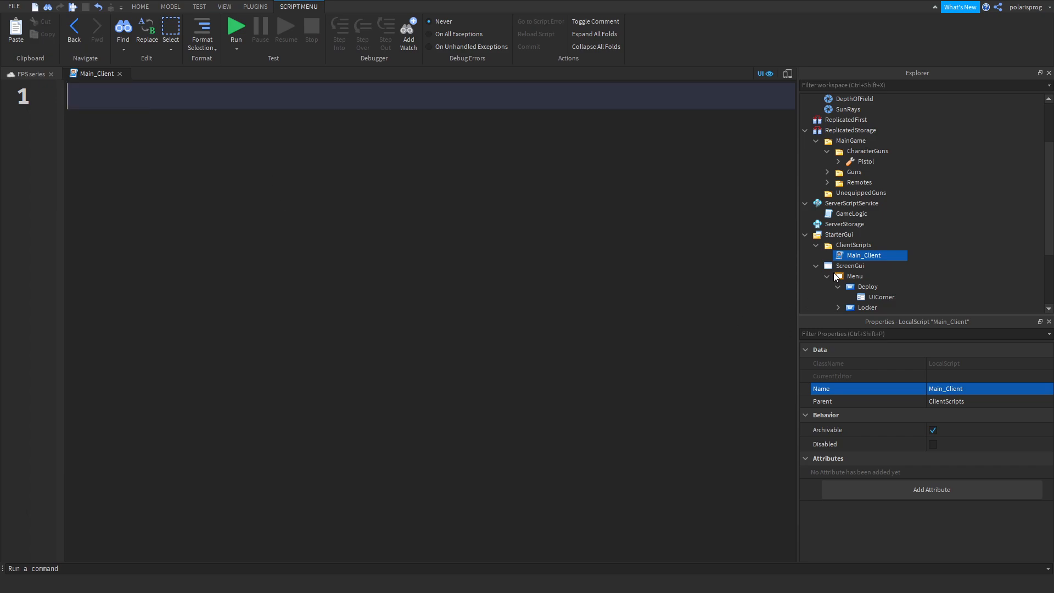
Rename the ScreenGui to Main_SG and return to editing the Main_Client script.
click(850, 266)
click(958, 455)
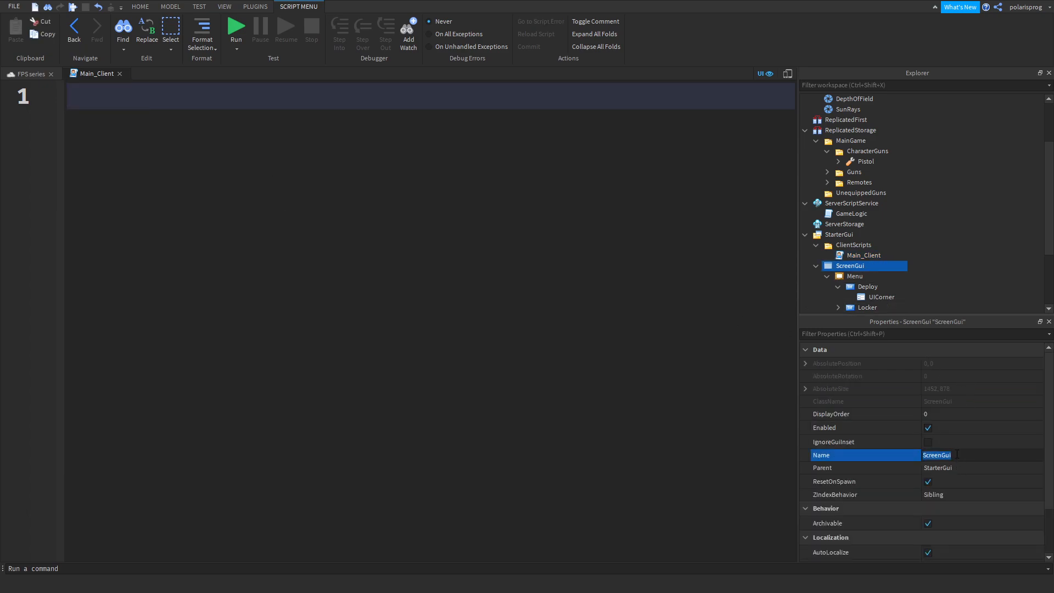
text(Main_SG)
key(Return)
click(150, 419)
text(ColorSequenceKeypoint)
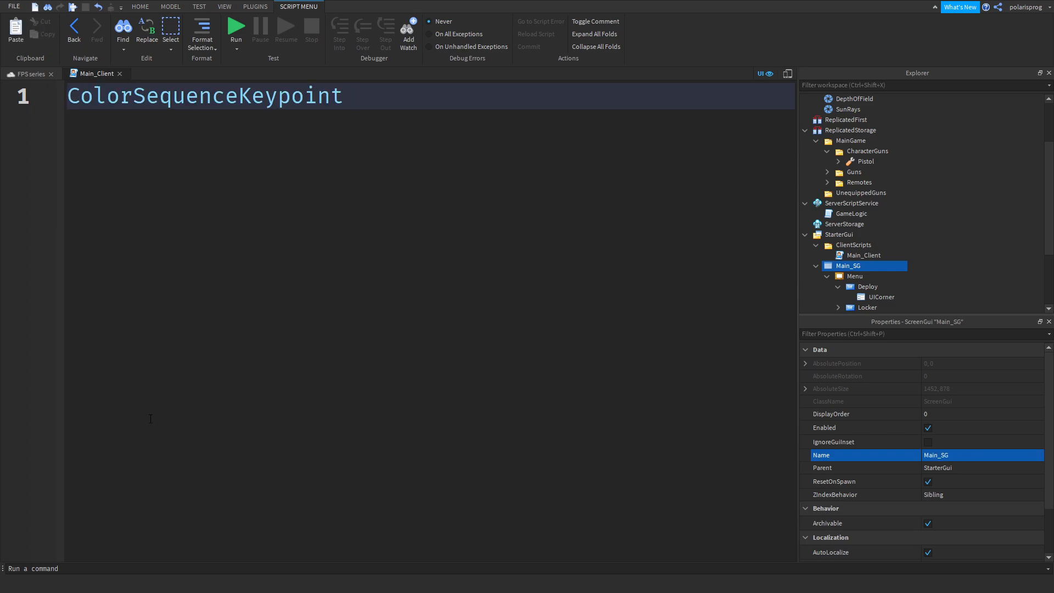
key(ctrl+BackSpace)
text(local)
key(ctrl+BackSpace)
text(p)
key(BackSpace)
Declare a local variable Players in Main_Client as game:GetService('Players').
text(local Player)
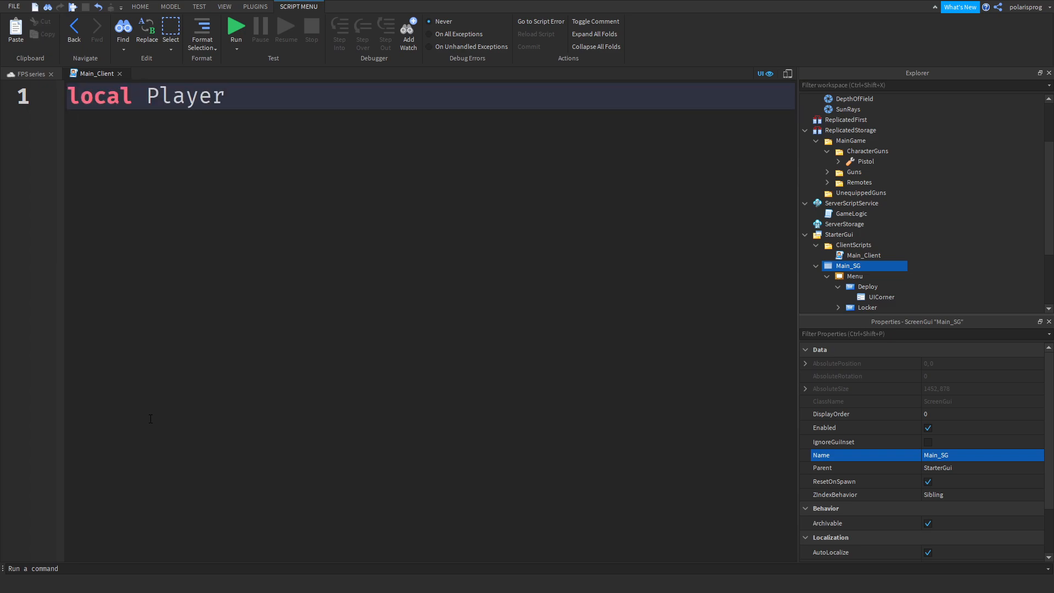
text(s = )
text(game:GetService('pla)
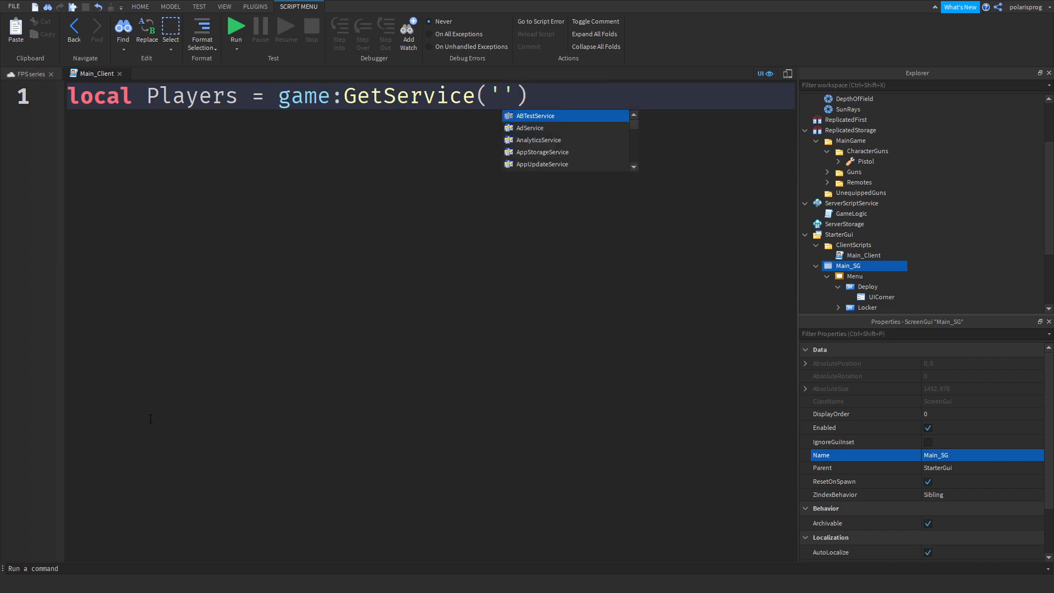
key(Tab)
key(Return)
key(Return)
key(BackSpace)
Declare a local variable lighting on the second line as game:GetService('Lighting').
text(local)
key(alt+Tab)
key(alt+Tab)
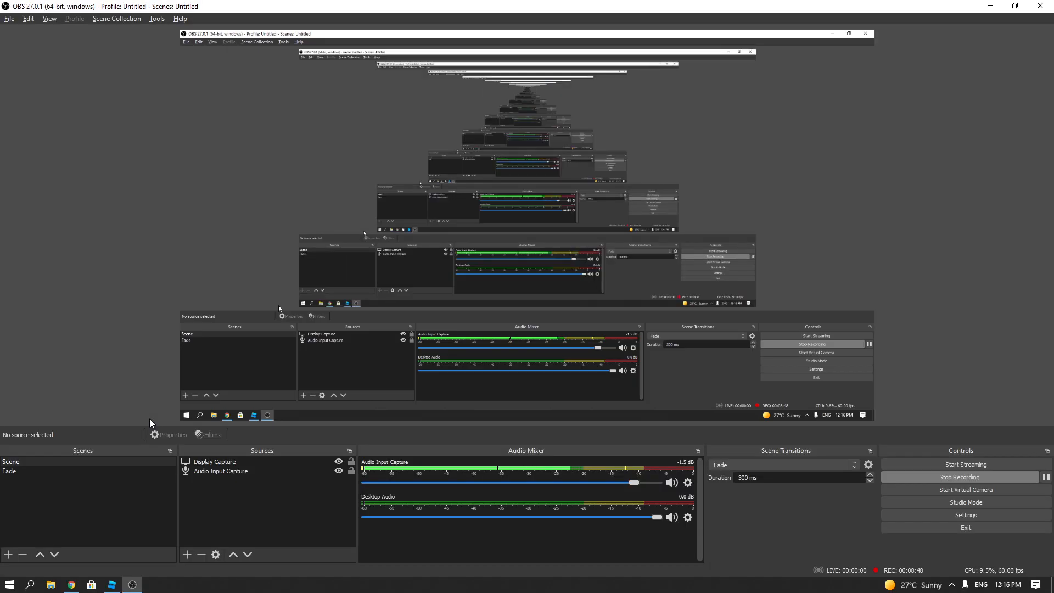
key(alt+Tab)
text(l)
key(BackSpace)
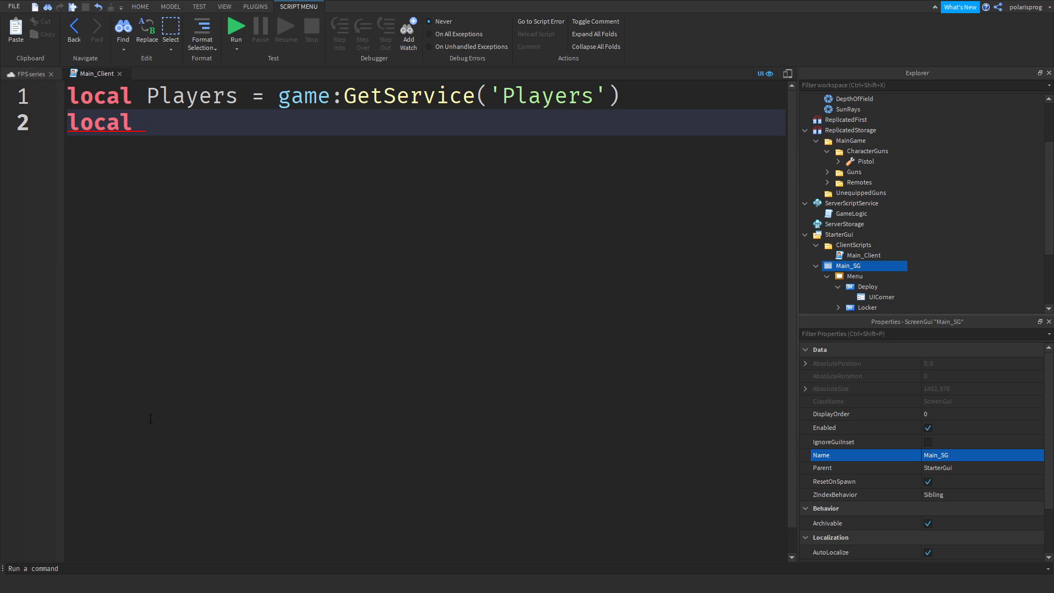
text(liughti)
key(ctrl+BackSpace)
text(lighti)
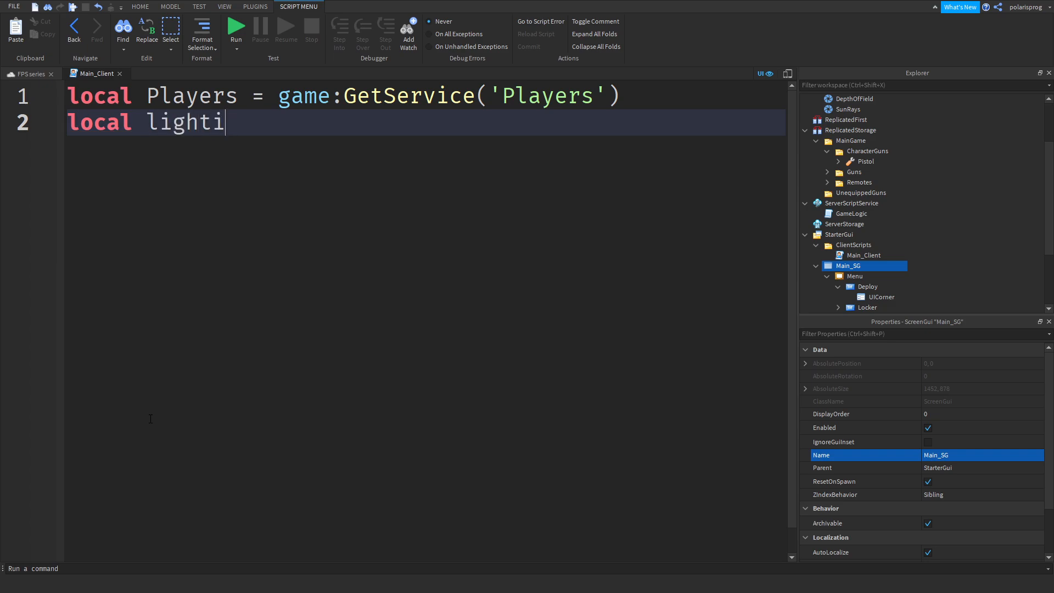
text(ng = game:ge)
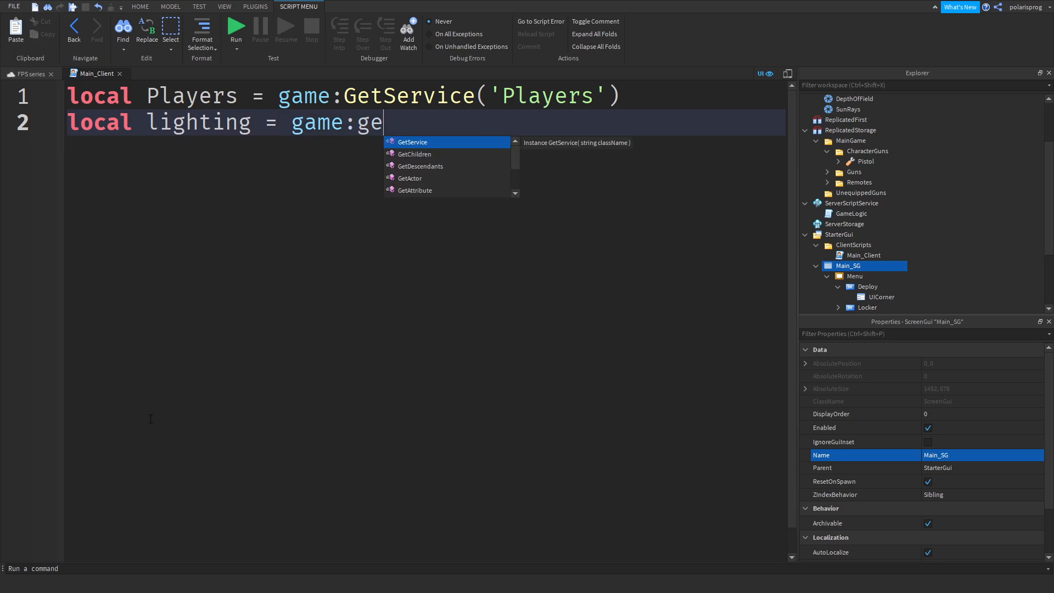
key(Tab)
text('ligh)
key(Tab)
key(Right)
key(Return)
text(local)
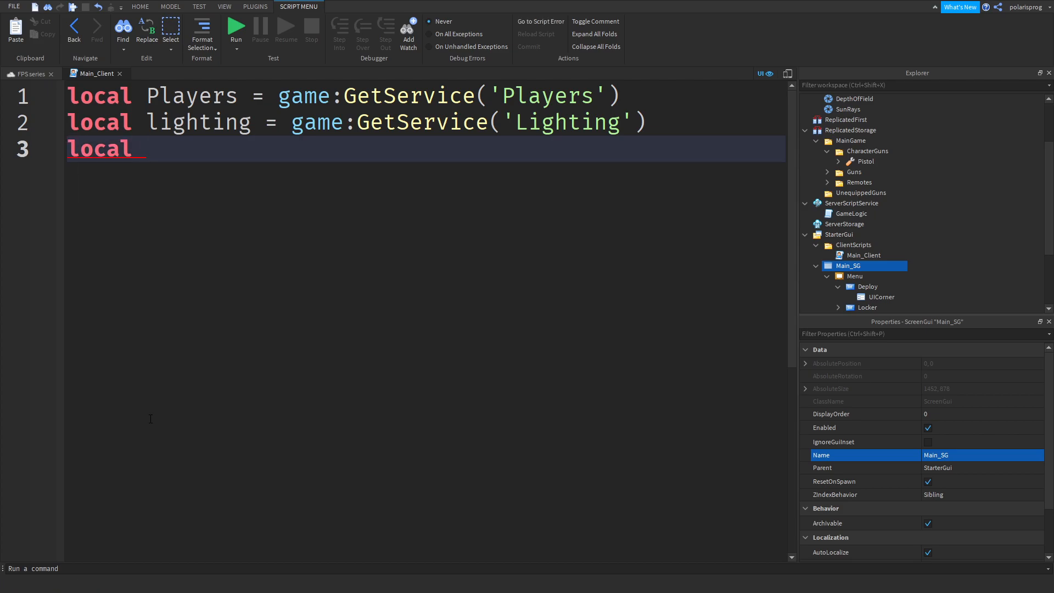
key(BackSpace)
key(BackSpace)
key(BackSpace)
key(BackSpace)
key(BackSpace)
key(BackSpace)
Insert an empty line above the Players declaration at the start of the script.
key(Up)
key(Up)
key(Return)
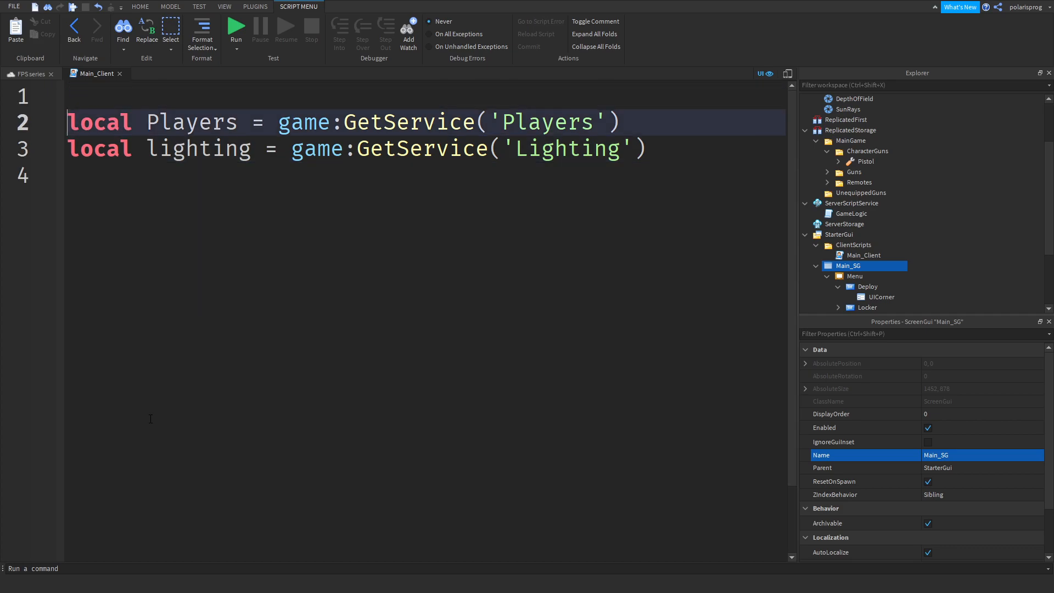
Add the comment --// Services on the script's first line and go to the empty line below the declarations.
key(Up)
text(--//)
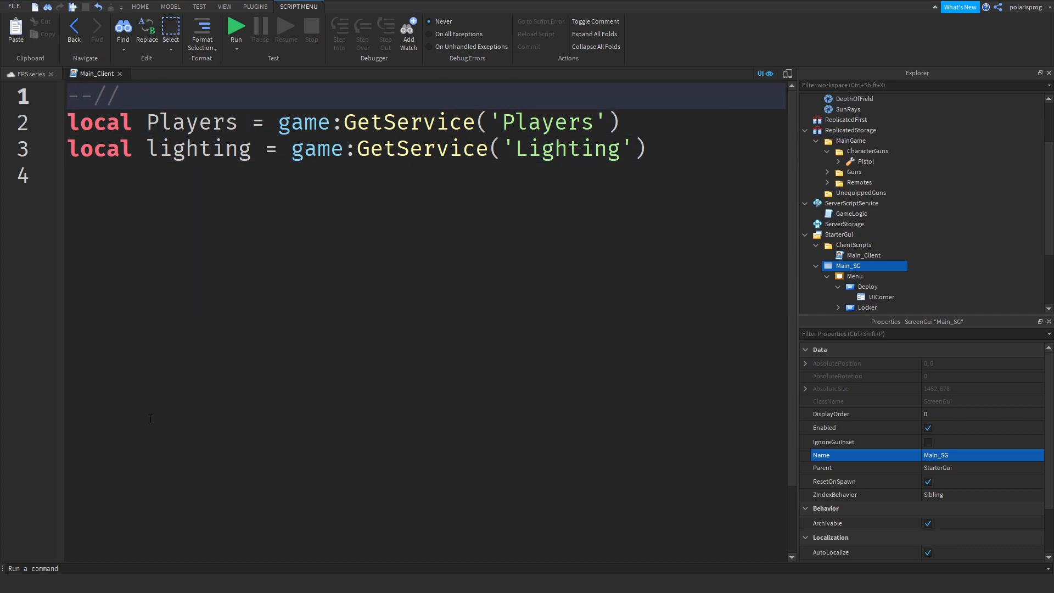
text( Services)
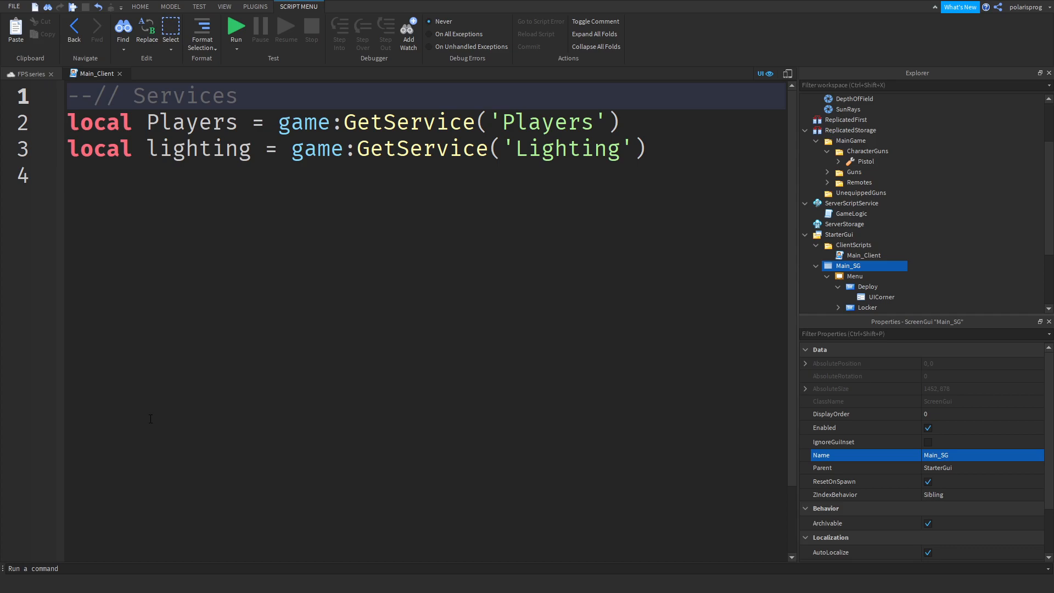
key(Down)
key(Down)
key(Down)
key(Return)
text(l)
key(BackSpace)
key(BackSpace)
key(Return)
text(local)
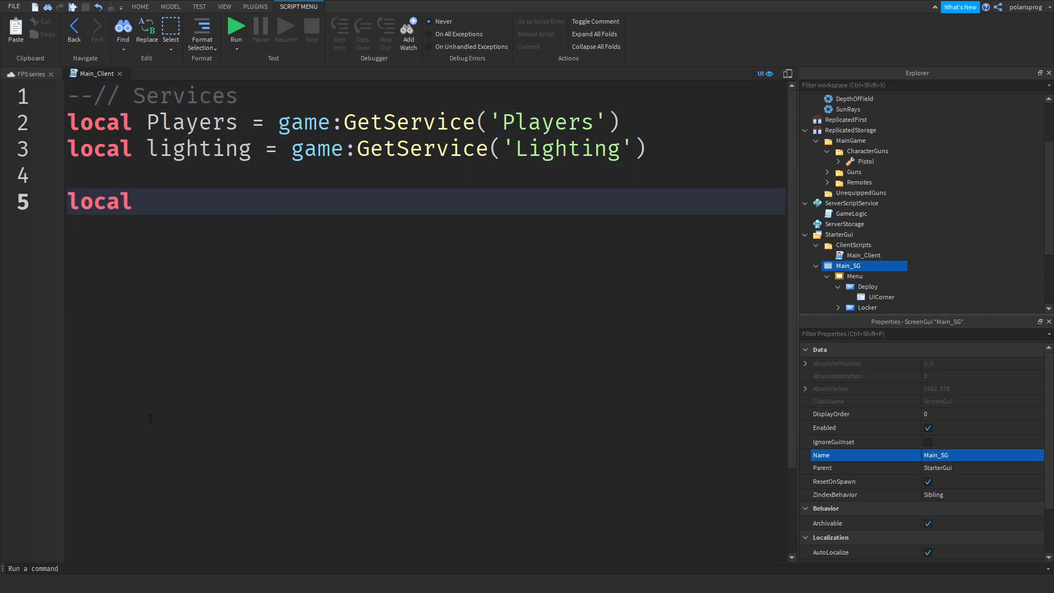
key(BackSpace)
key(BackSpace)
key(BackSpace)
key(BackSpace)
key(BackSpace)
key(BackSpace)
key(BackSpace)
Declare a local variable TweenService on line 4 as game:GetService('TweenService').
text(local)
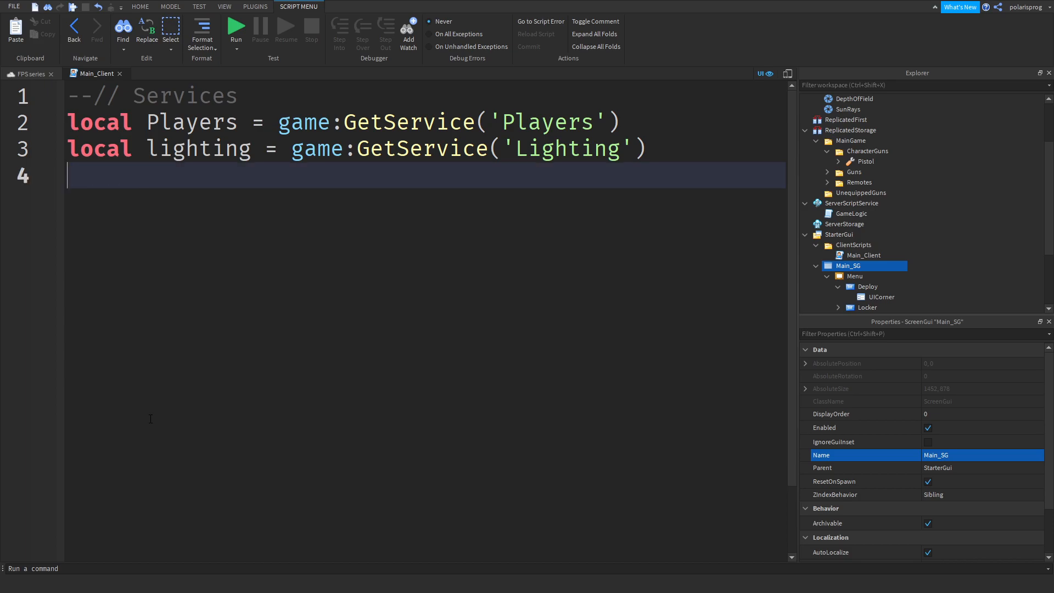
text( T)
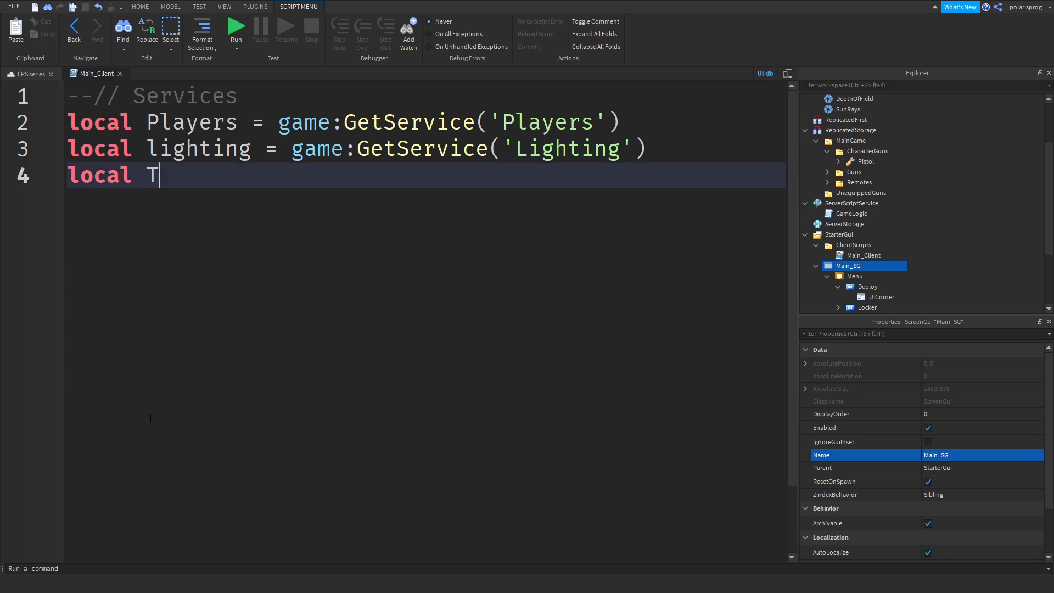
text(weenSer)
text(ivec)
key(BackSpace)
key(BackSpace)
text(ce)
key(BackSpace)
key(BackSpace)
key(BackSpace)
key(BackSpace)
key(BackSpace)
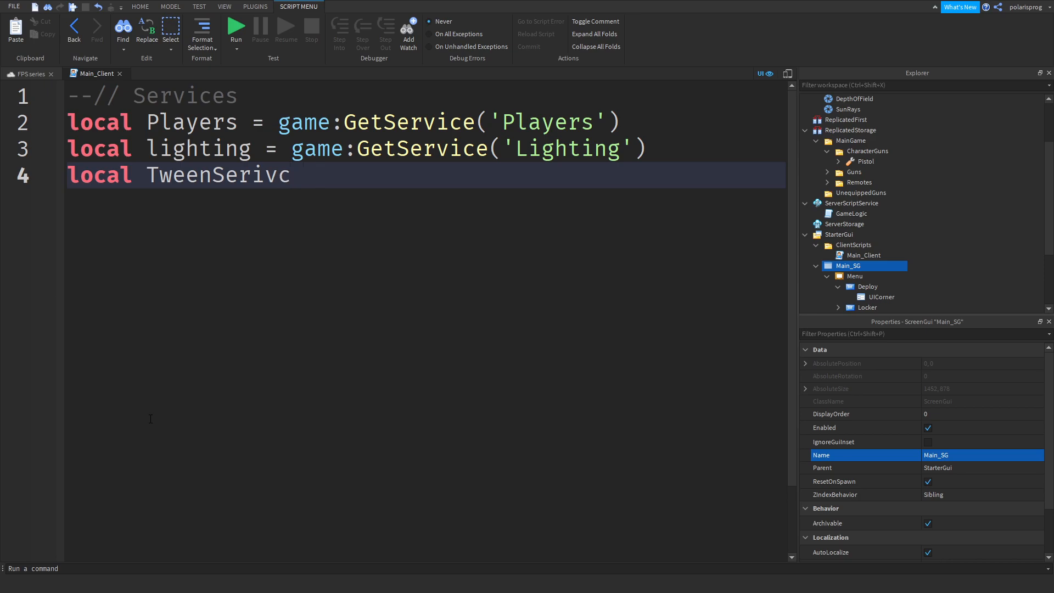
text(rvice = game:)
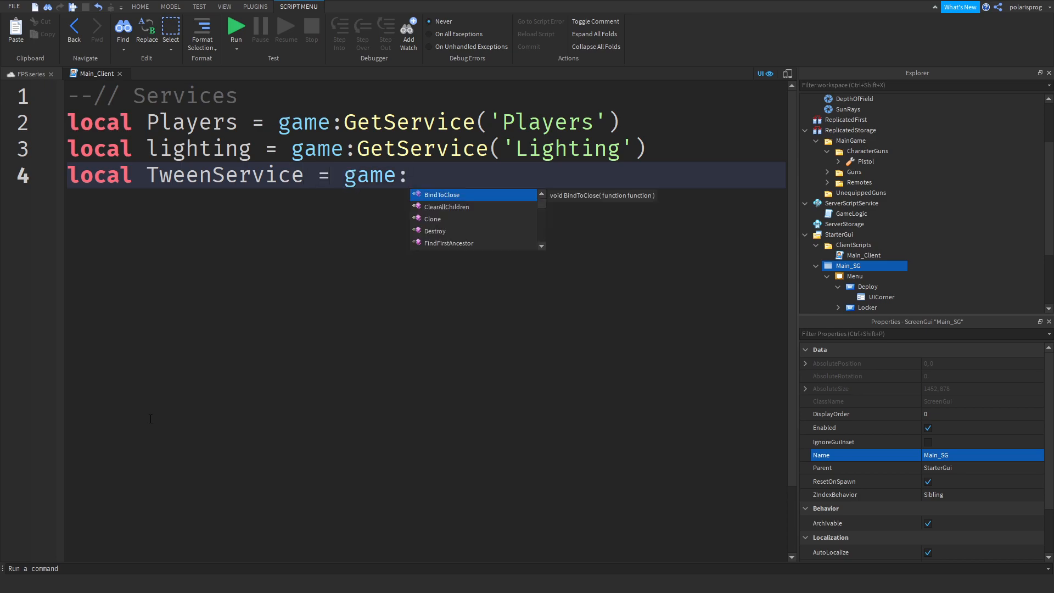
text(gets)
key(Tab)
text(('t)
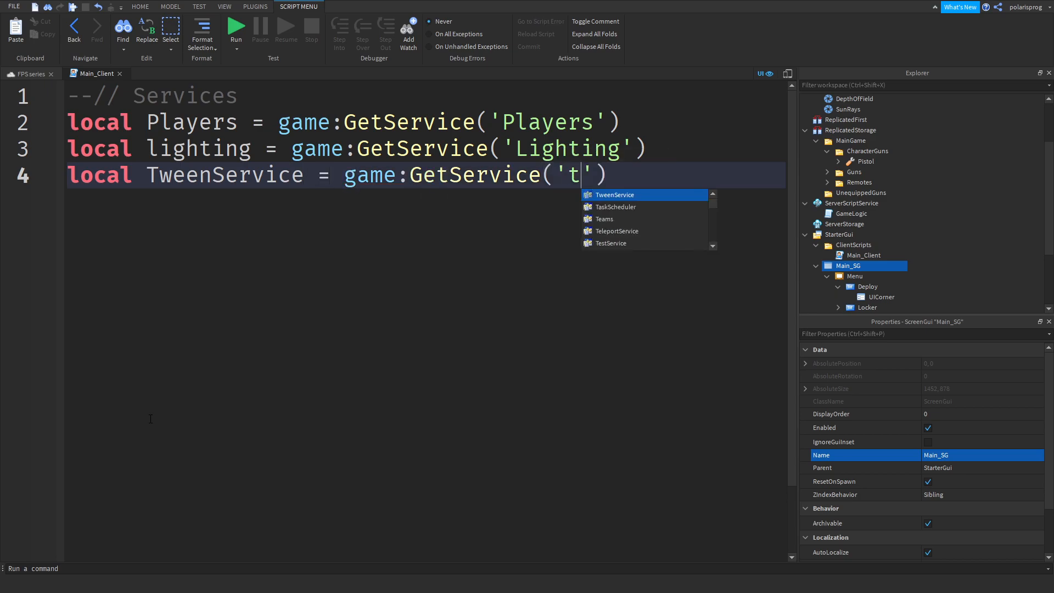
text(ween)
key(Tab)
key(Right)
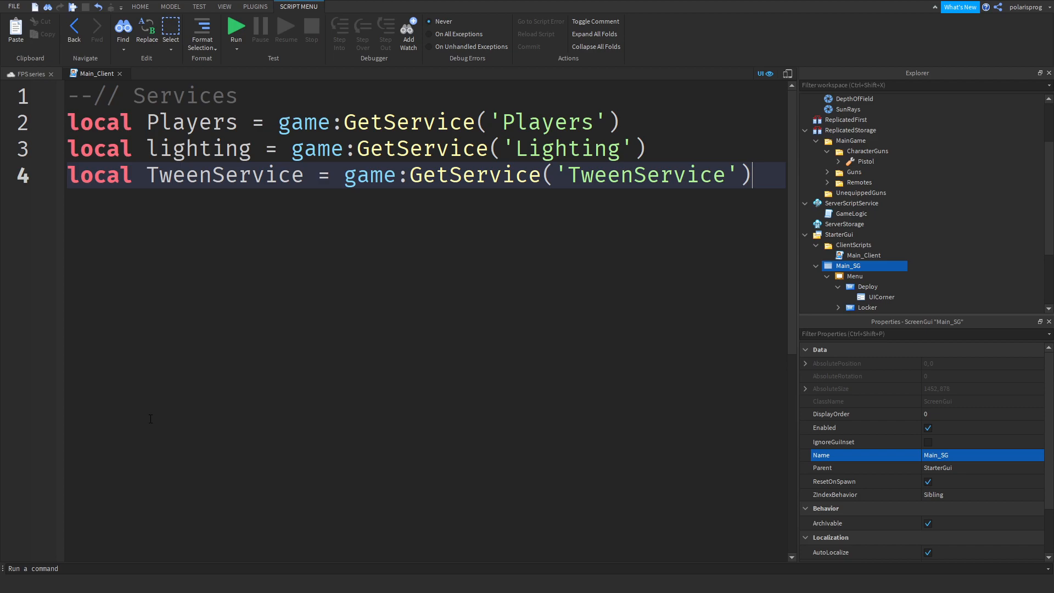
Add the comment --// References below the TweenService declaration and start a new line under it.
key(Return)
text(--//)
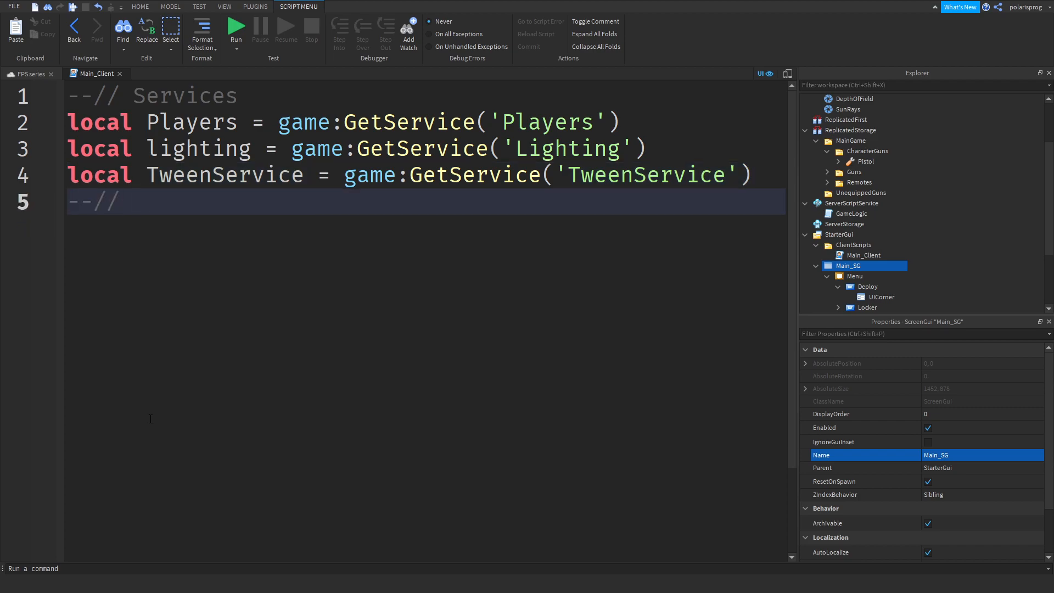
text( References)
key(Return)
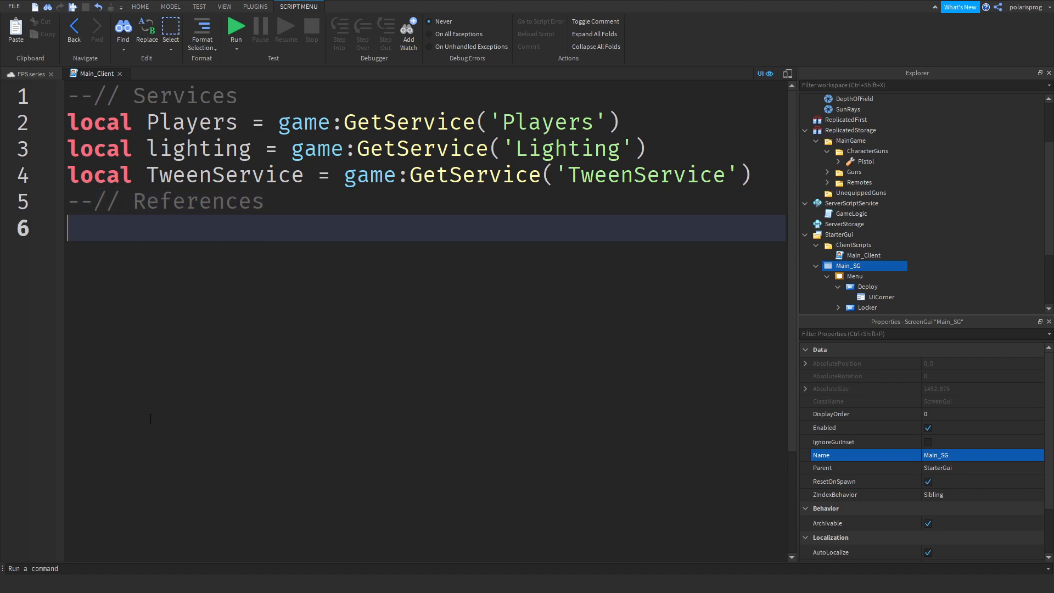
text(local )
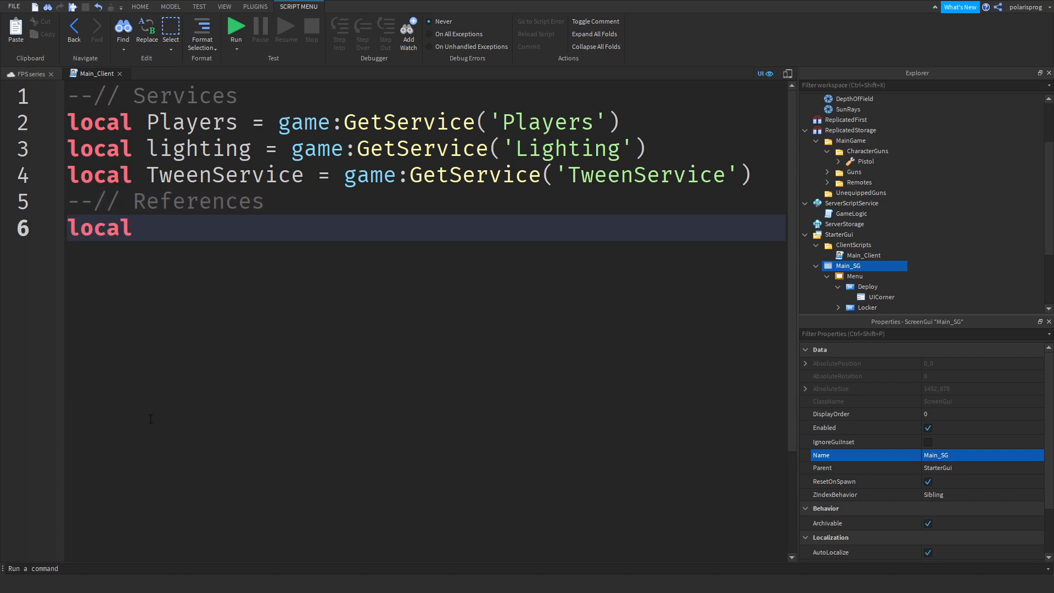
text(MSG =)
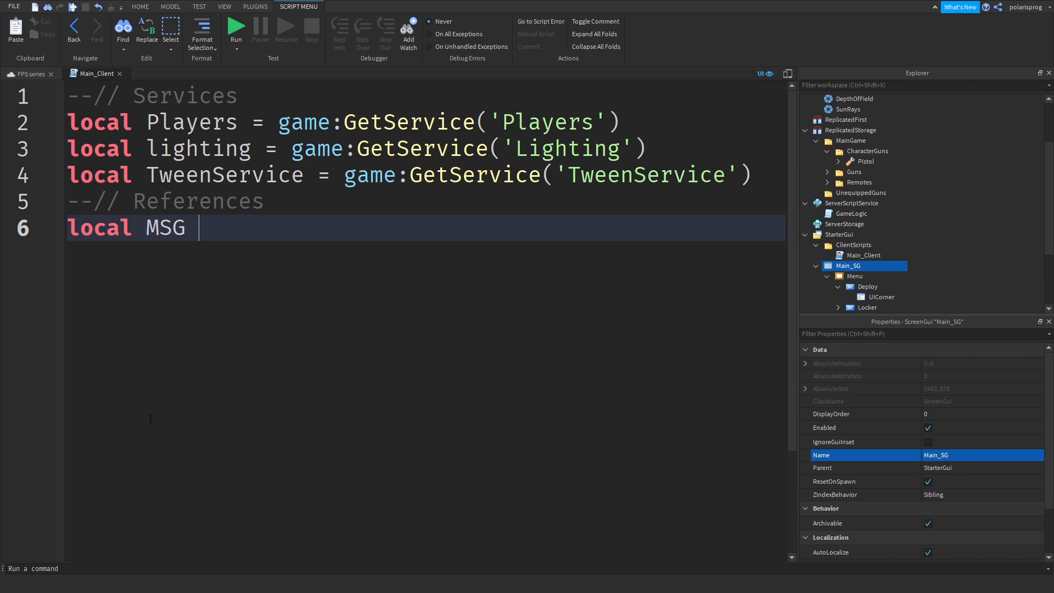
key(BackSpace)
key(BackSpace)
key(BackSpace)
key(BackSpace)
key(BackSpace)
key(BackSpace)
text(sc)
key(BackSpace)
key(BackSpace)
text(mian_Scre)
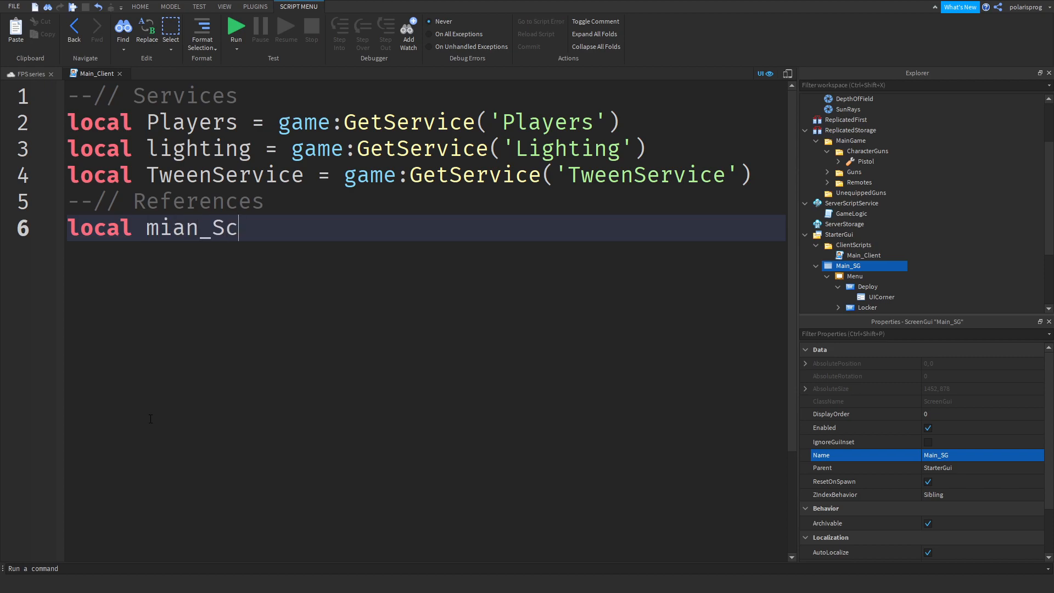
key(ctrl+BackSpace)
key(ctrl+BackSpace)
Declare a local variable Main_Screen_Gui under the References comment as script.Parent.Parent:WaitForChild('Main_SG').
text(local)
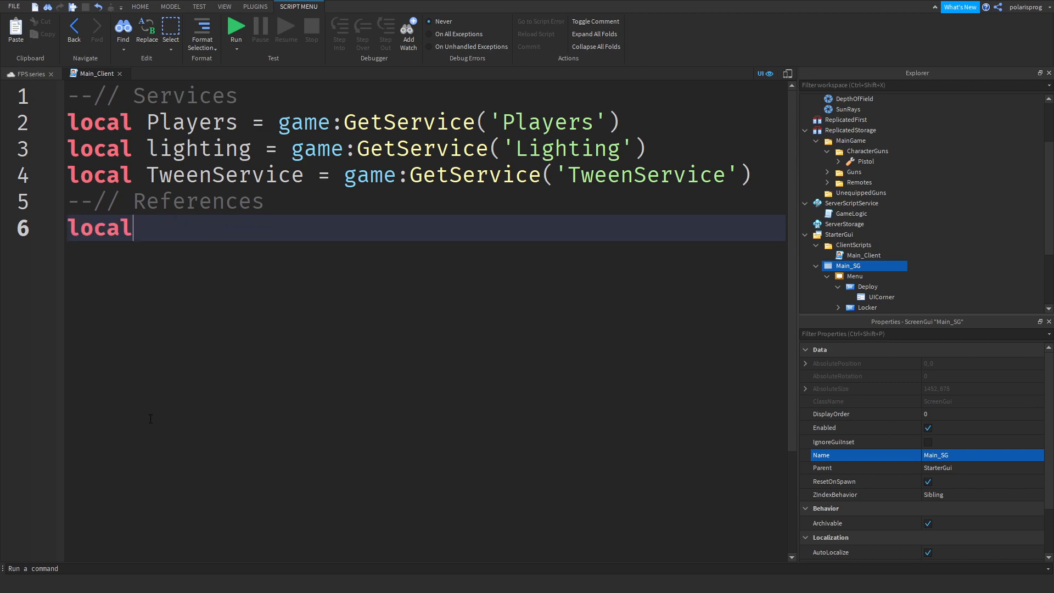
text( Main_Scr)
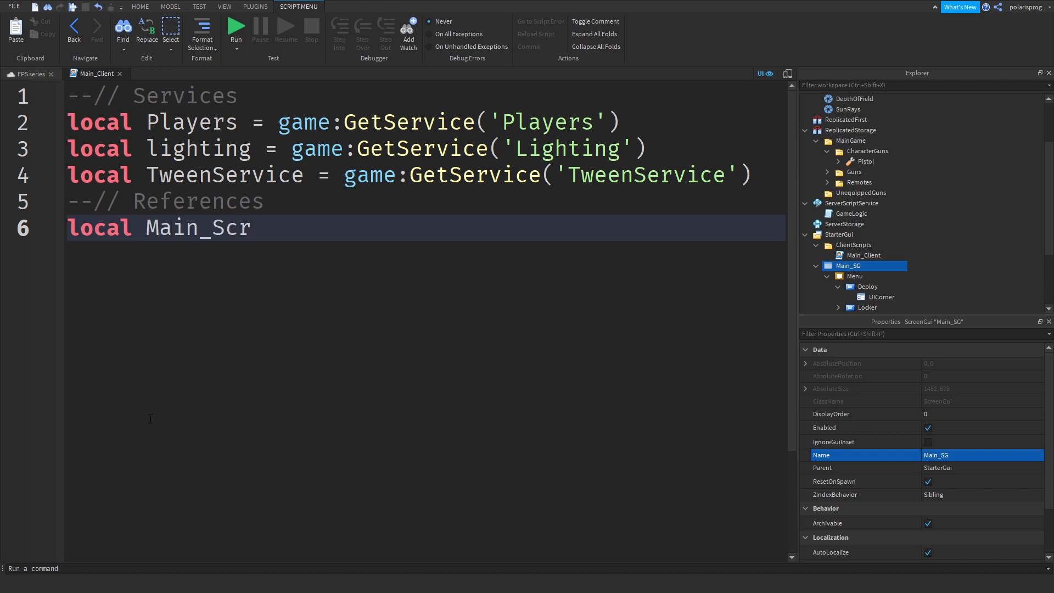
text(een_Gui =)
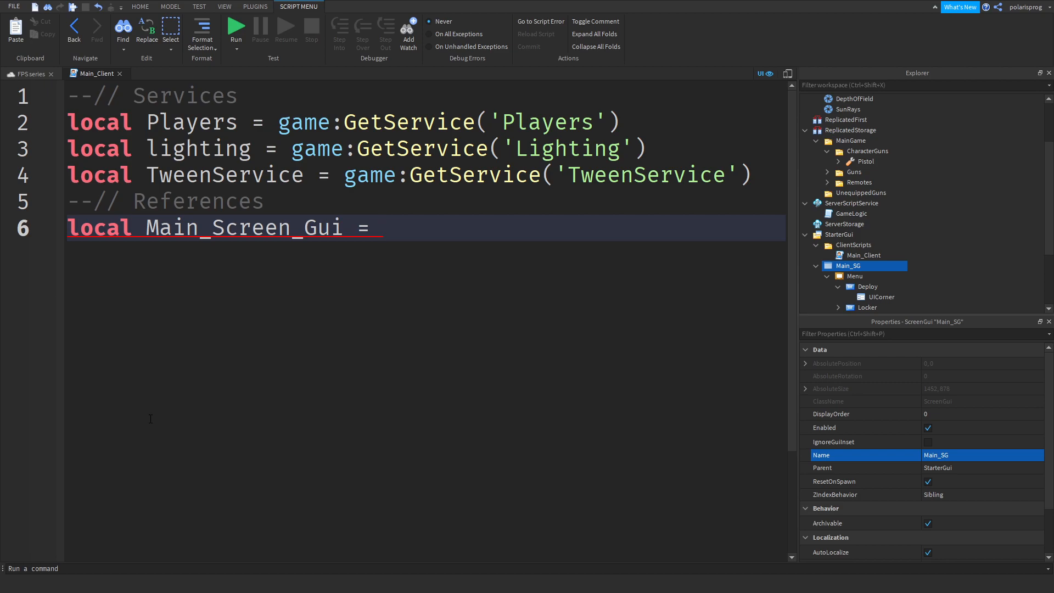
text( script.Parent)
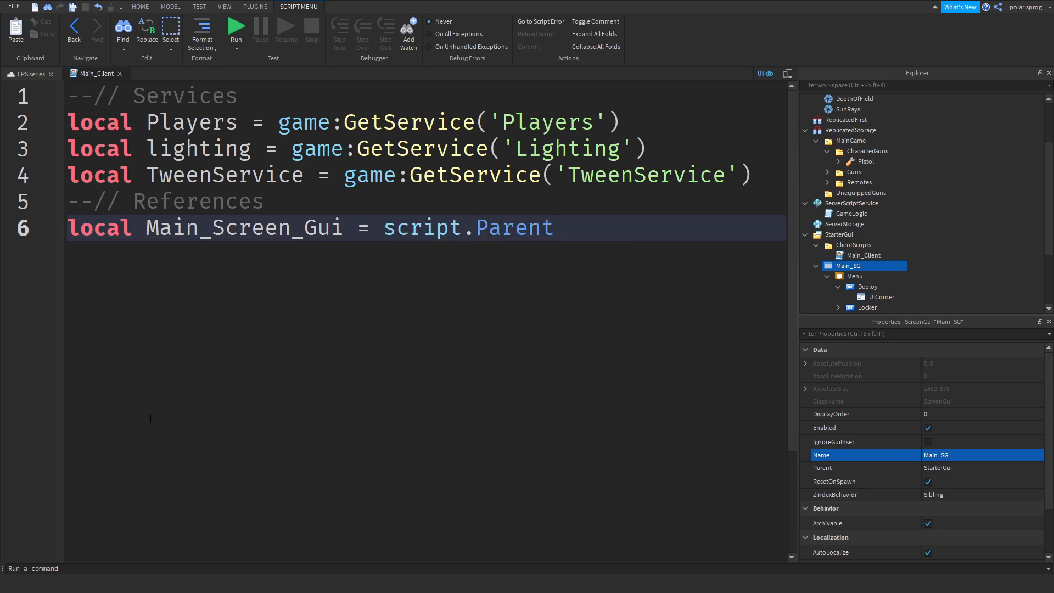
text(.Parent:WaitForChild(')
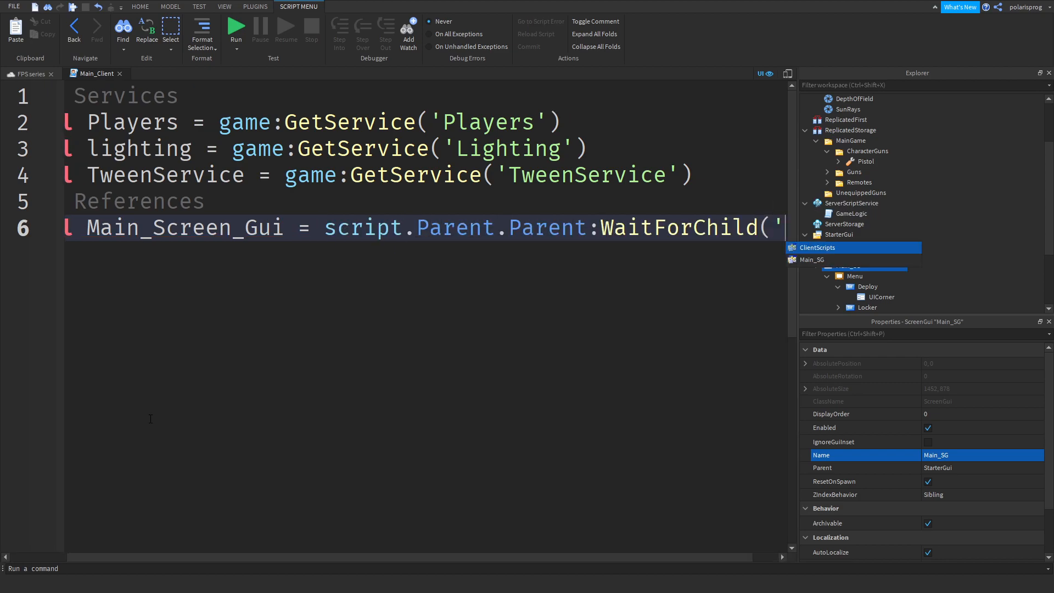
key(Down)
key(Return)
key(Right)
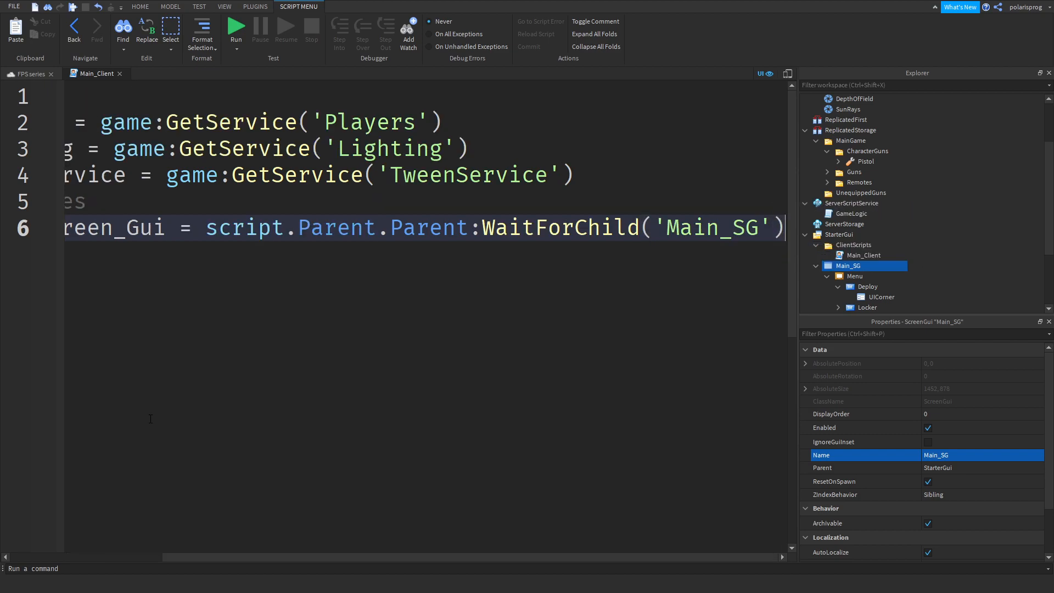
key(Return)
Declare a local variable Menu on line 7 as Main_Screen_Gui:WaitForChild('Menu').
ctrl+scroll(376, 296, down, 6)
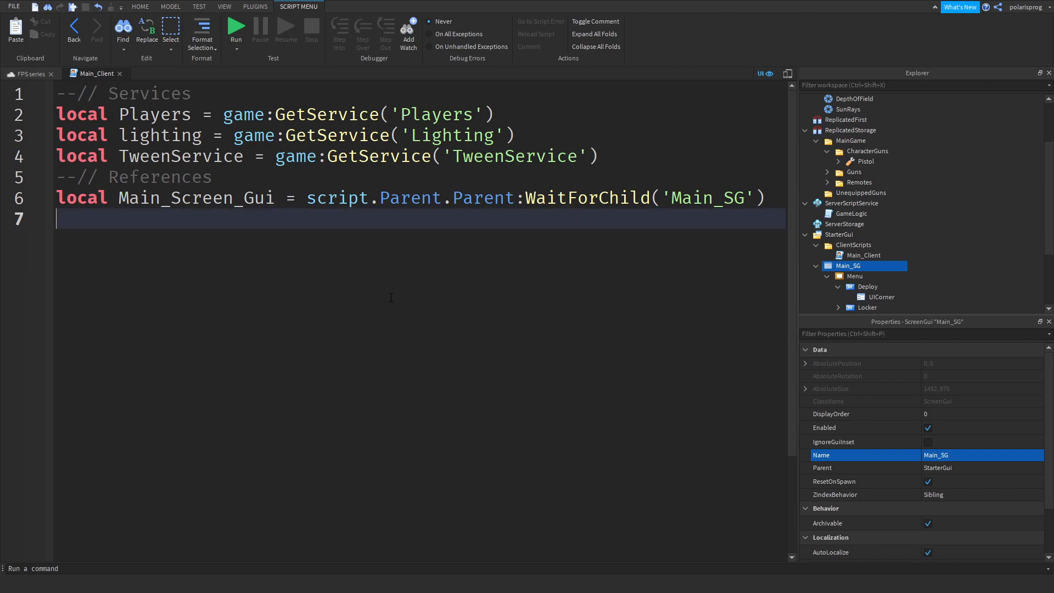
ctrl+scroll(525, 254, up, 1)
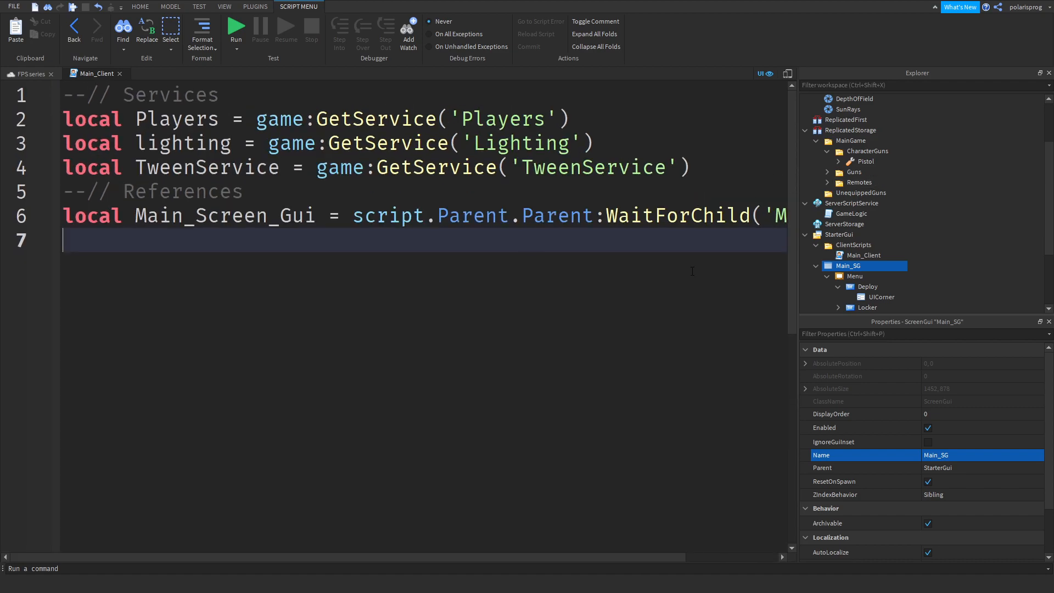
text(l)
key(BackSpace)
text(local)
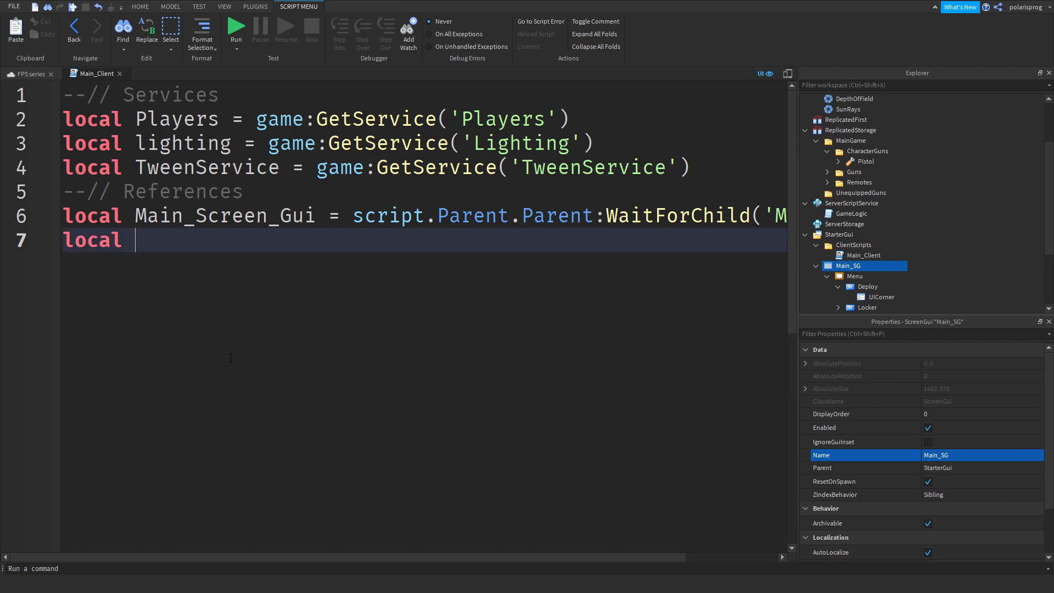
text( Menu = Main_Screen_Gui:Wa)
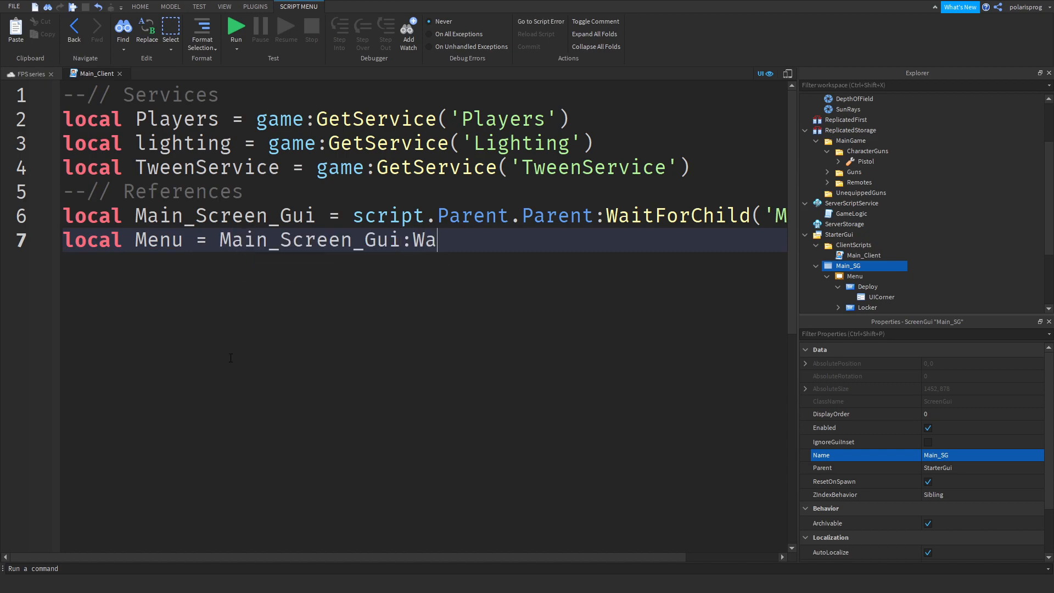
text(itForChild(')
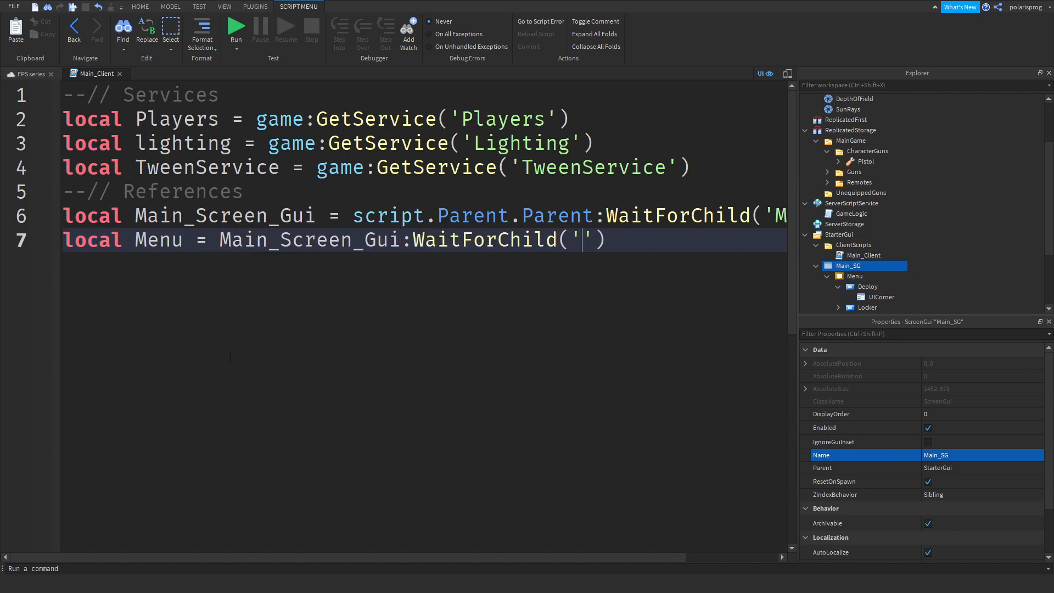
text(Menu)
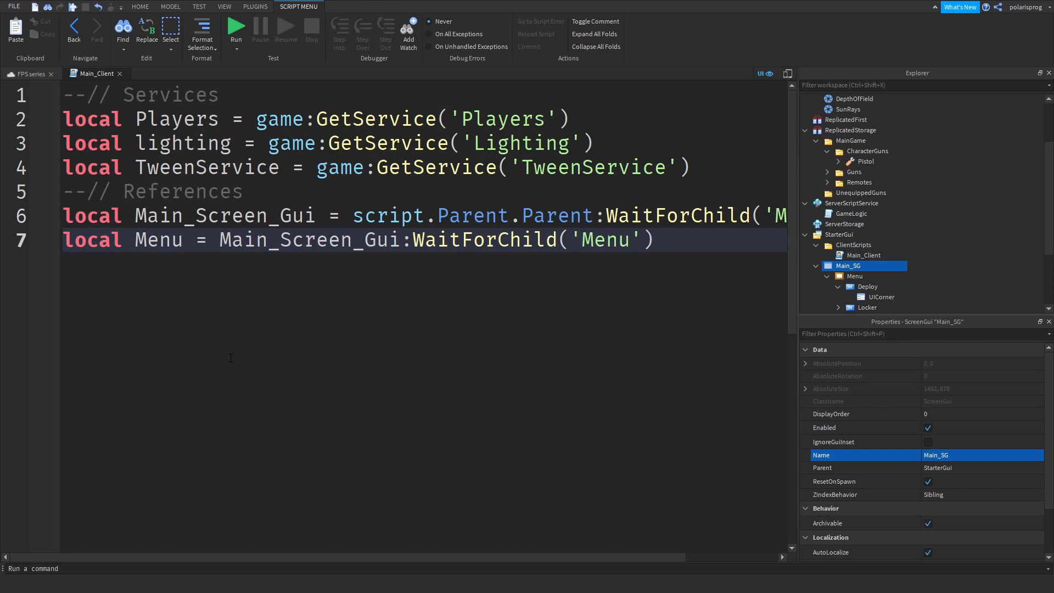
key(Return)
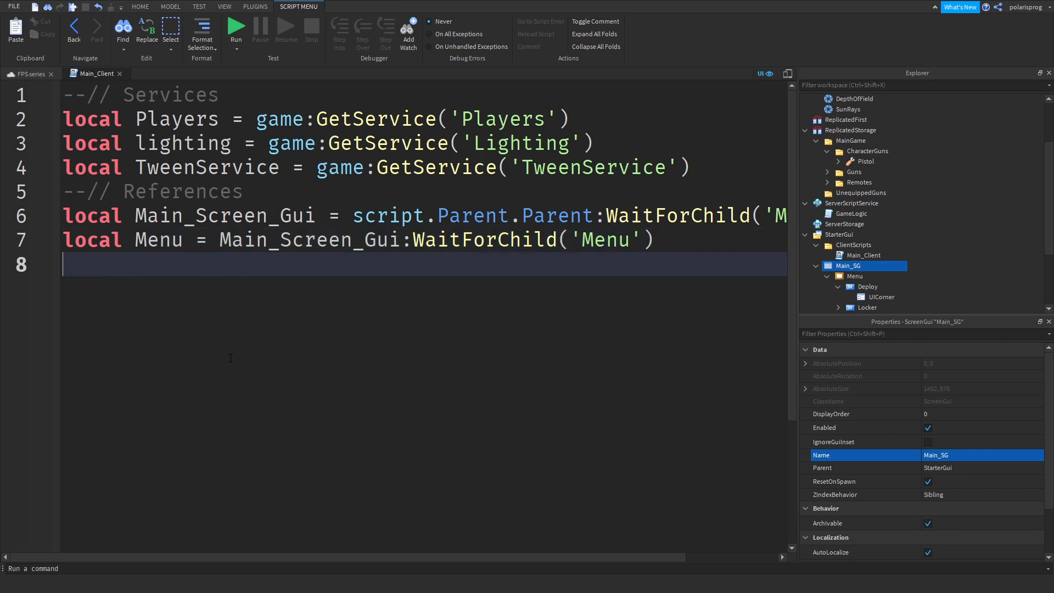
Declare a local variable Demploy on line 8 as Menu:WaitForChil('Deploy').
text(local Demplo)
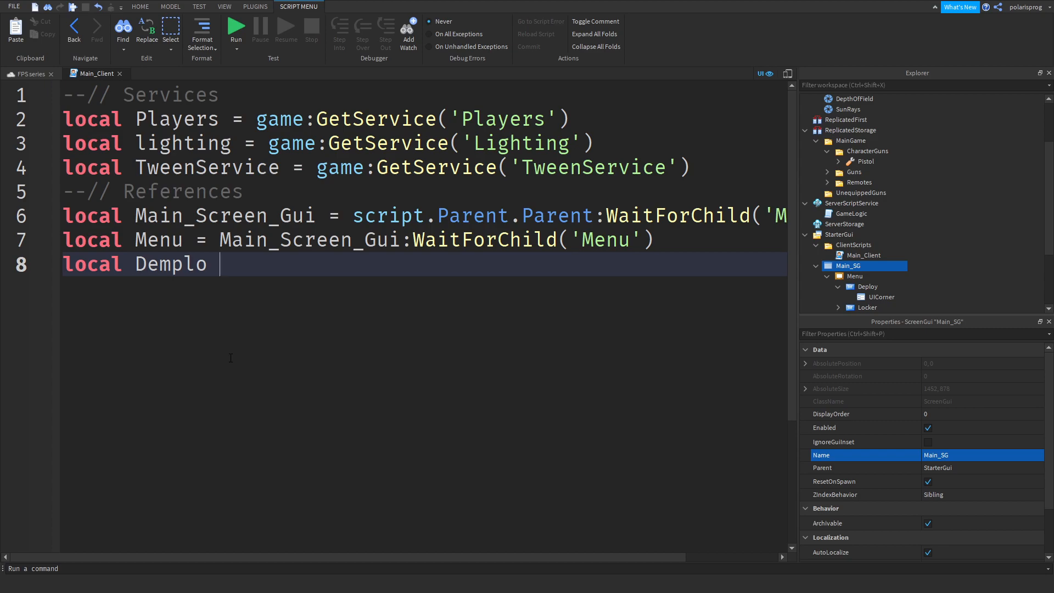
text(y = Menu:WaitForChil('Deply)
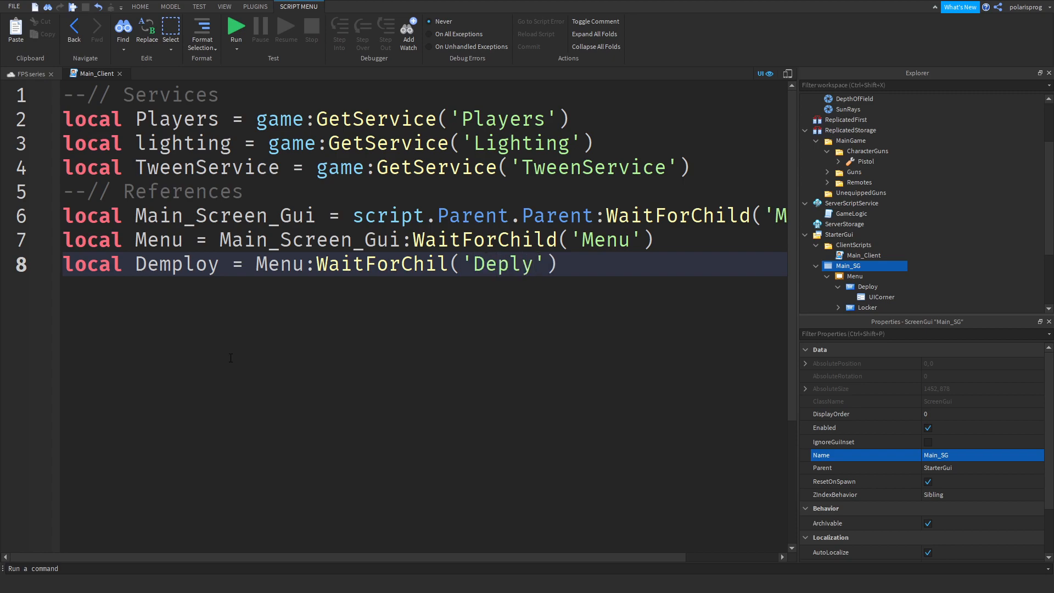
key(Left)
text(o)
key(Right)
key(Right)
key(Right)
key(Return)
key(Return)
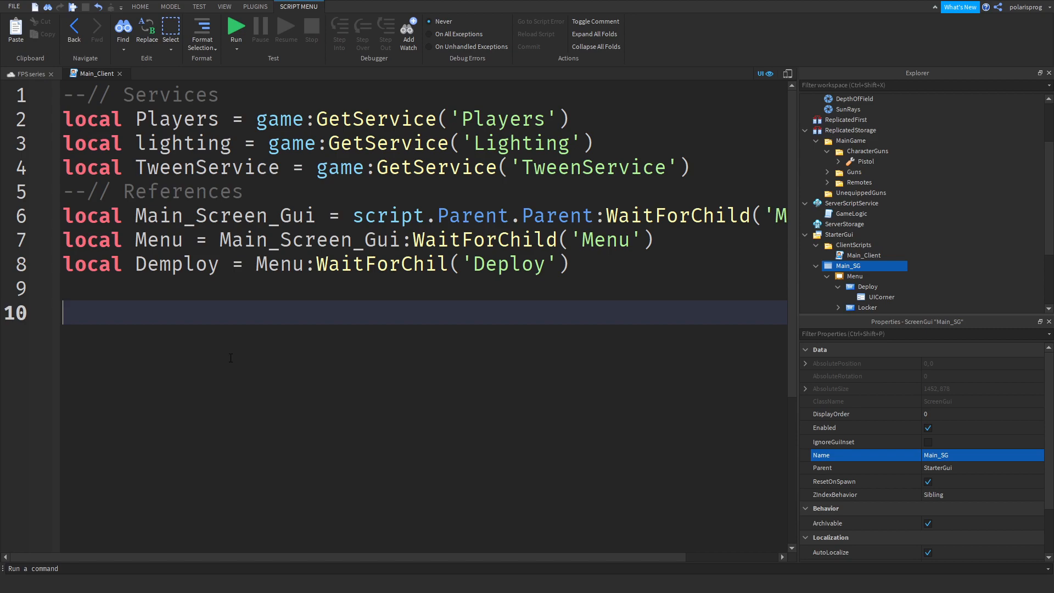
Declare a local variable Camera on line 10 as workspace.CurrentCamera, with a blank line above and below it.
key(BackSpace)
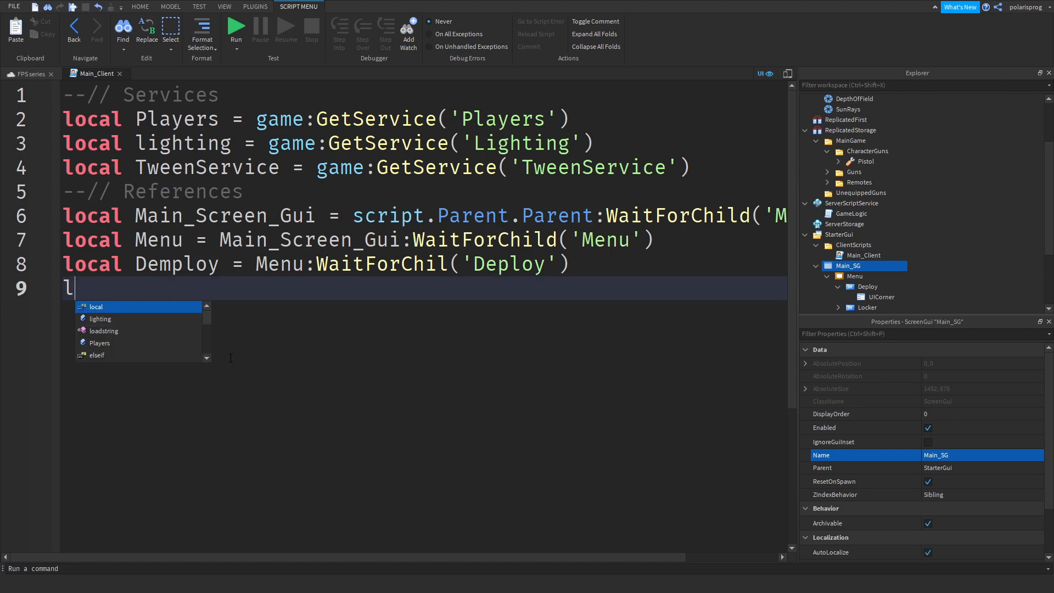
key(BackSpace)
key(Return)
key(Return)
text(local)
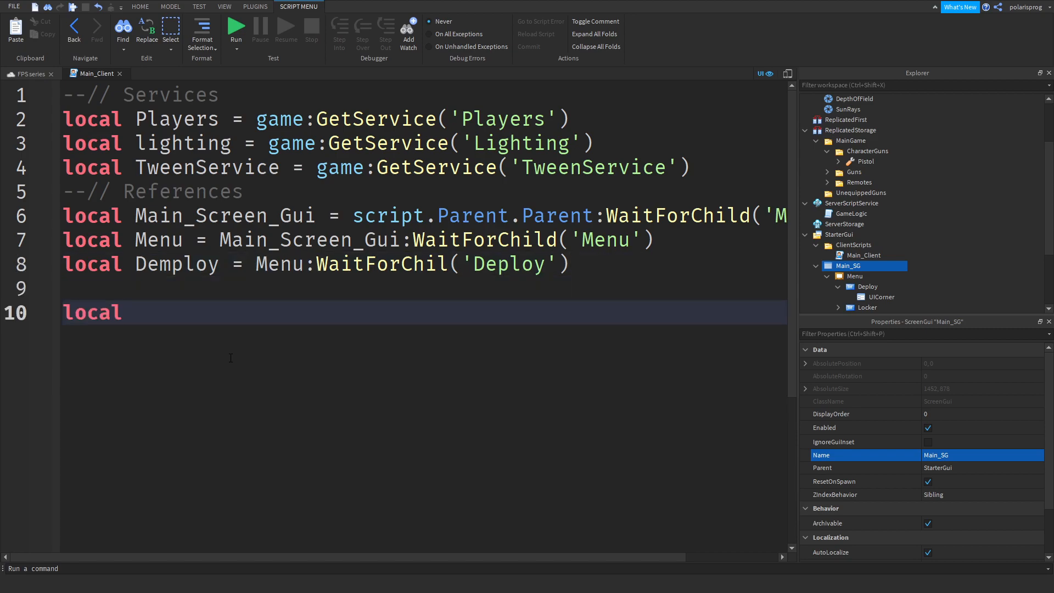
text( Camera = workspace)
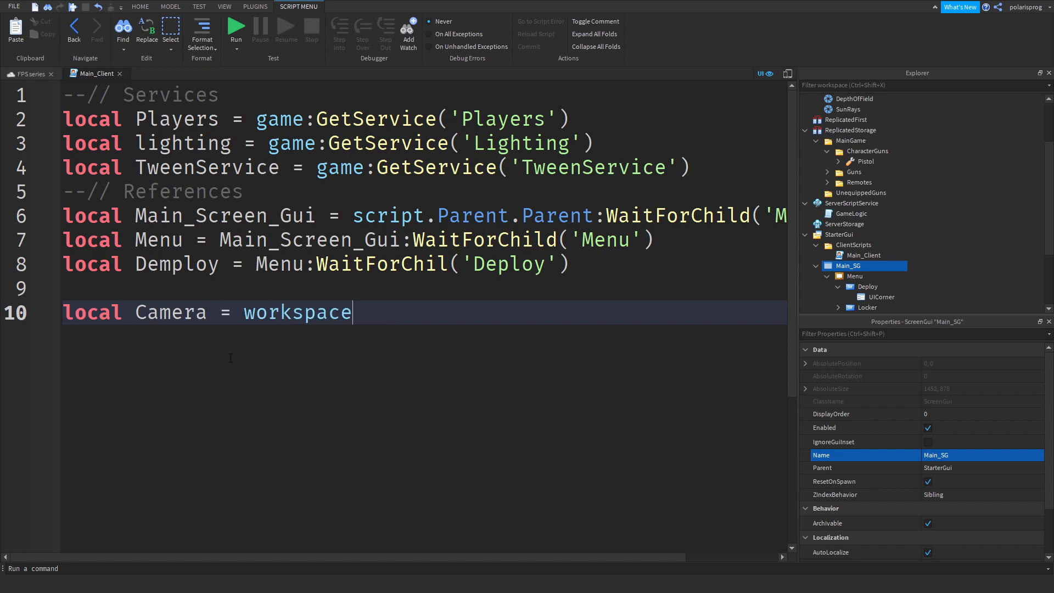
text(.CurrentCamera)
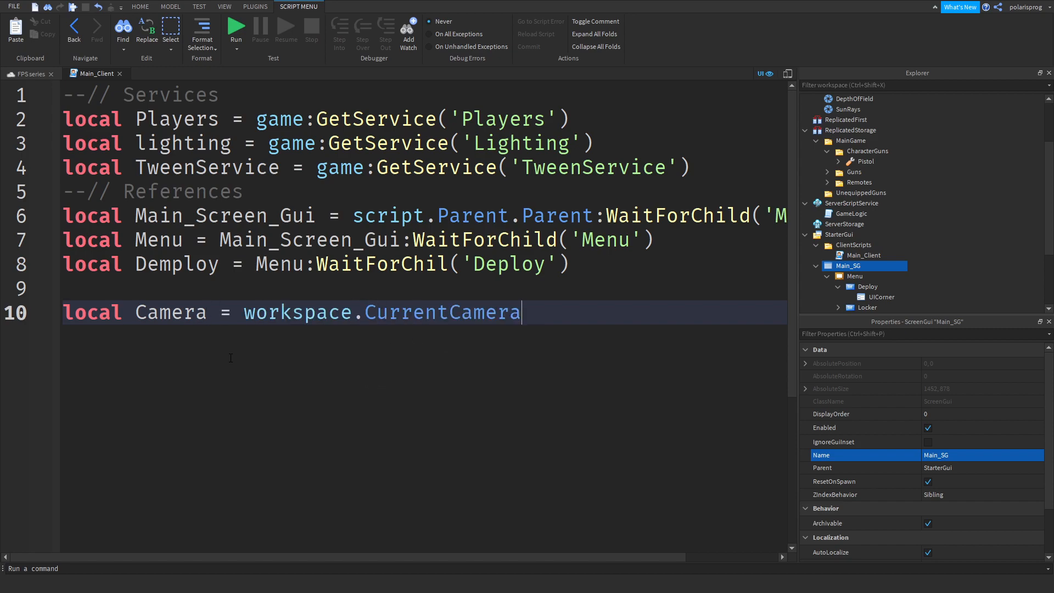
key(Return)
key(Return)
scroll(178, 371, down, 2)
scroll(177, 371, up, 2)
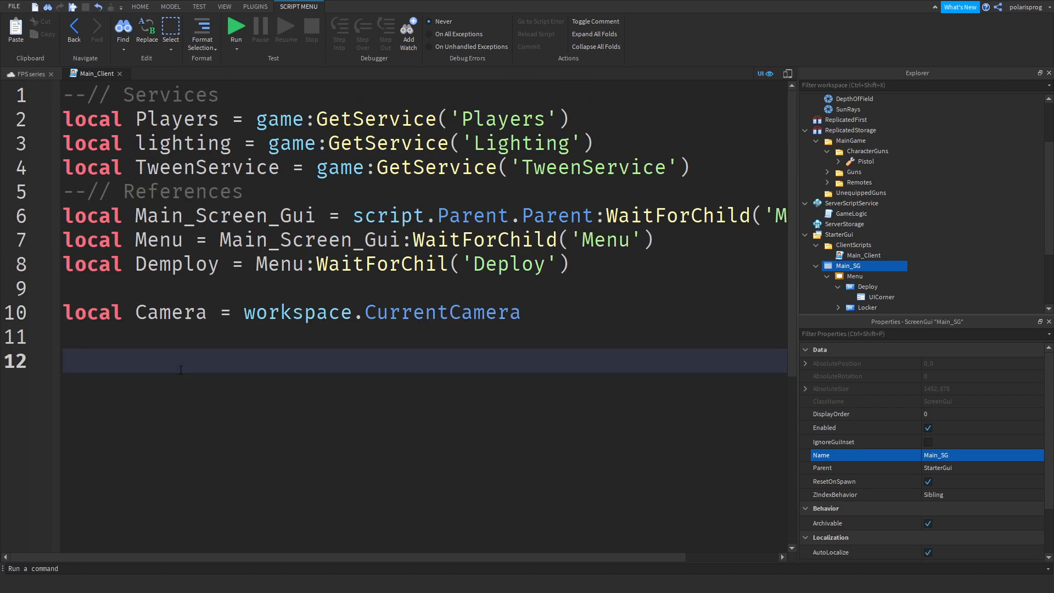
Hide the menu GUI in the FPS series viewport and insert a block part into the workspace.
click(20, 76)
right_drag(258, 222, 258, 225)
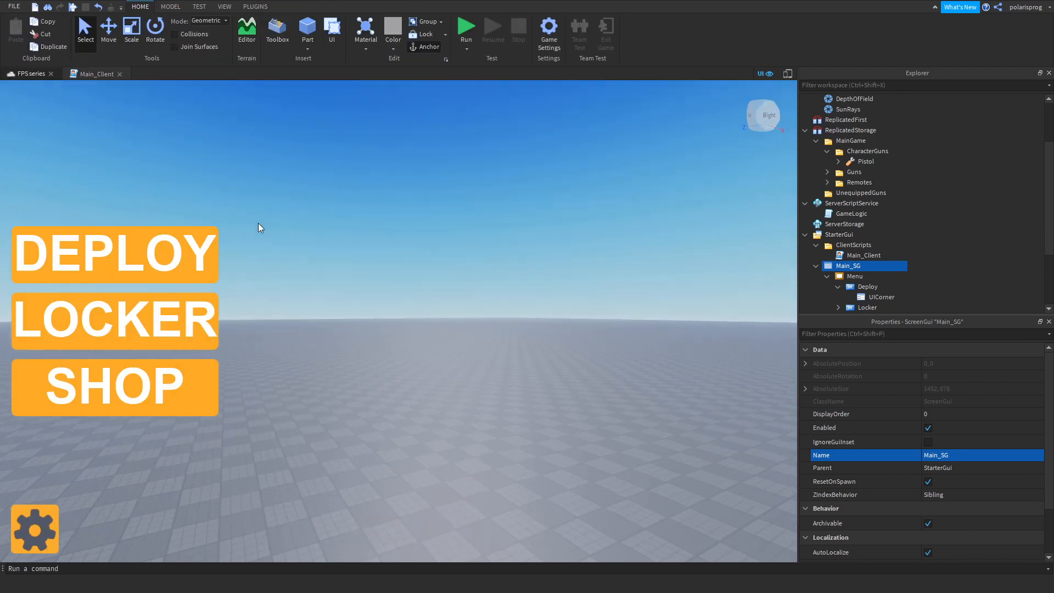
click(770, 76)
right_drag(525, 313, 525, 314)
click(307, 27)
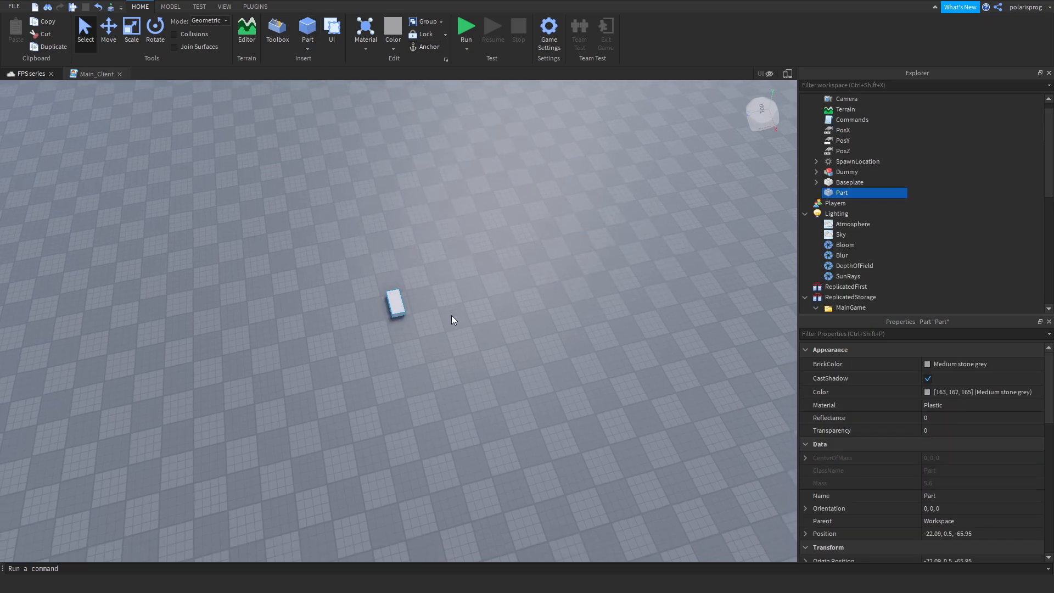
Focus on the new part and show its orientation indicator to identify the front face.
key(f)
right_drag(459, 289, 412, 370)
right_click(412, 370)
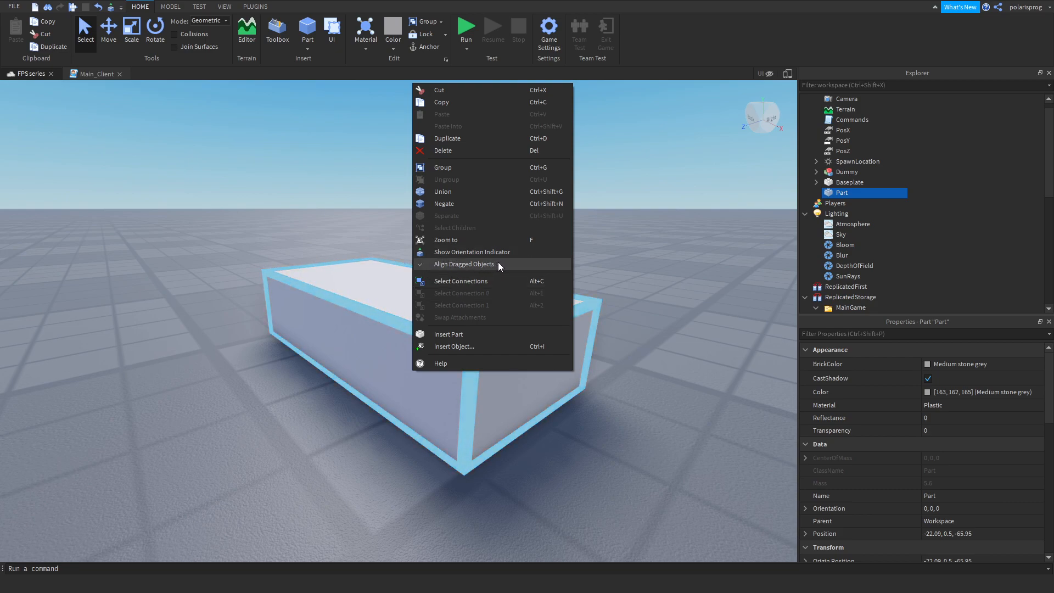
click(486, 252)
right_drag(486, 253, 485, 255)
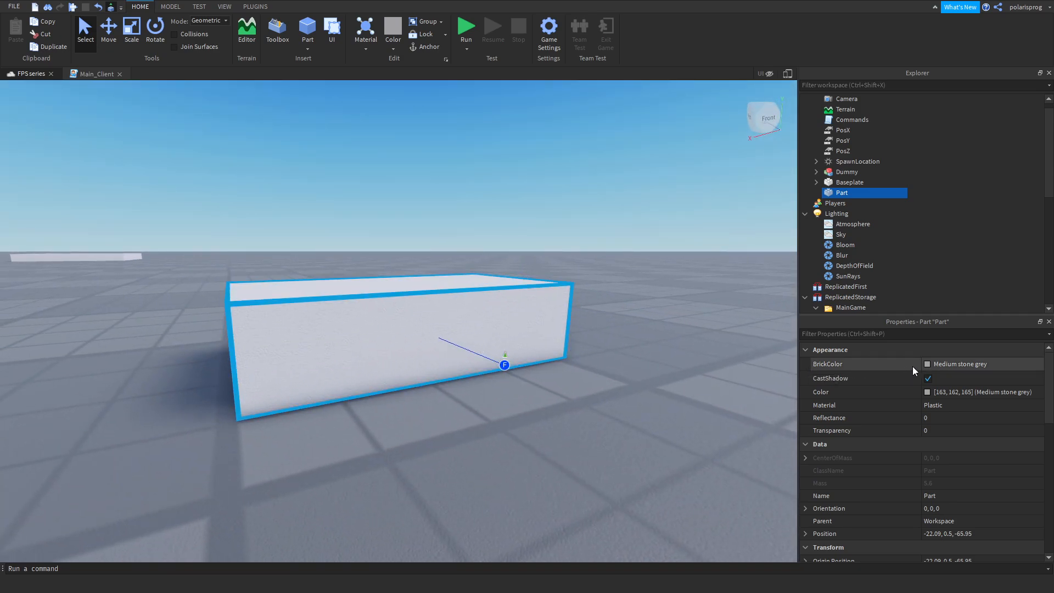
Set the part's BrickColor to Really red.
click(957, 366)
click(957, 368)
click(980, 364)
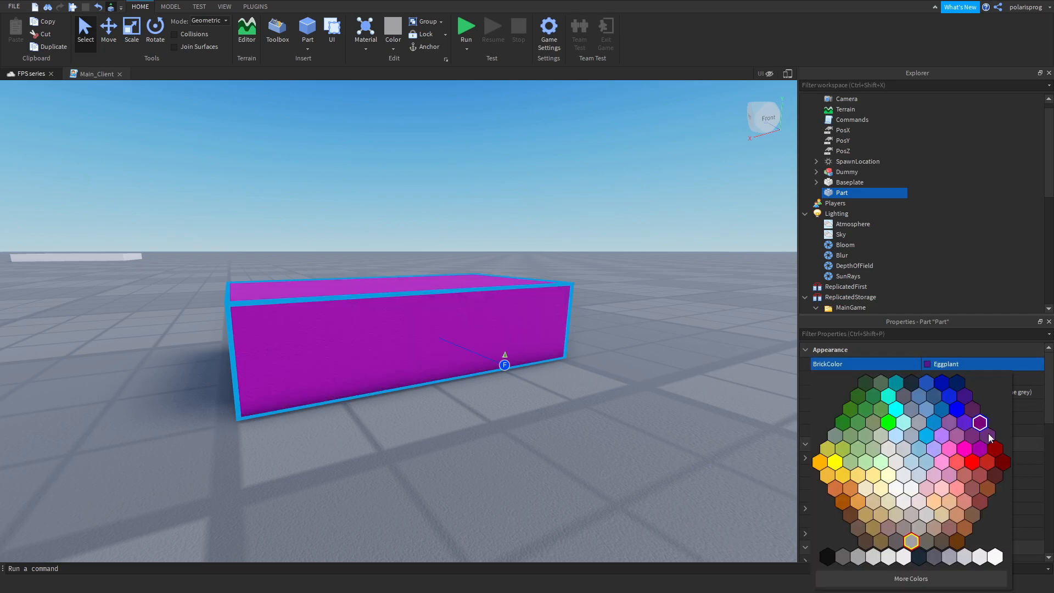
click(974, 462)
right_drag(647, 334, 625, 334)
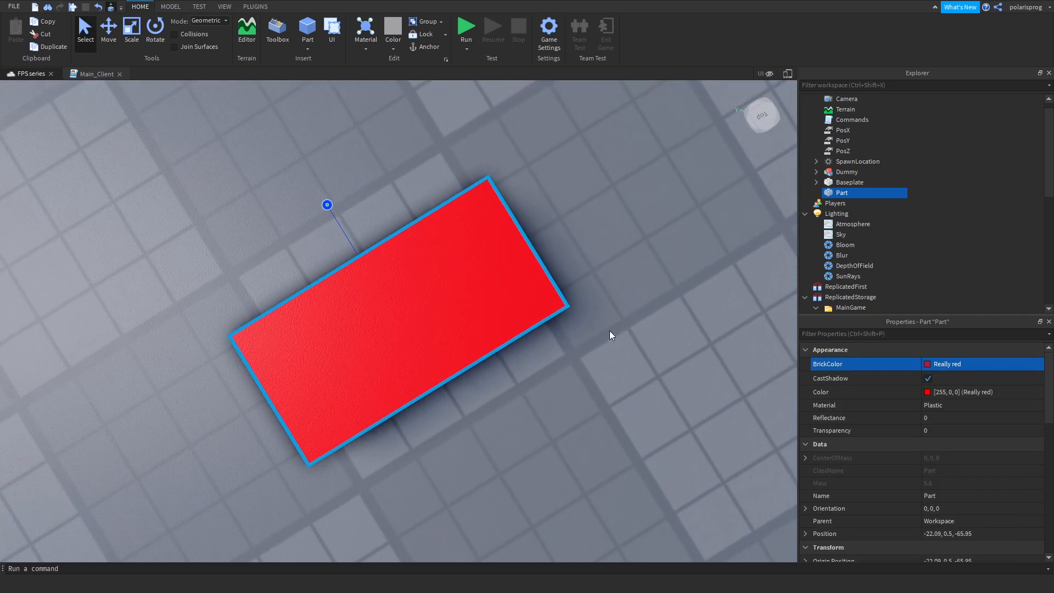
right_drag(347, 357, 346, 356)
Move the red part straight up above the baseplate to a Y position of about 31.5.
click(109, 30)
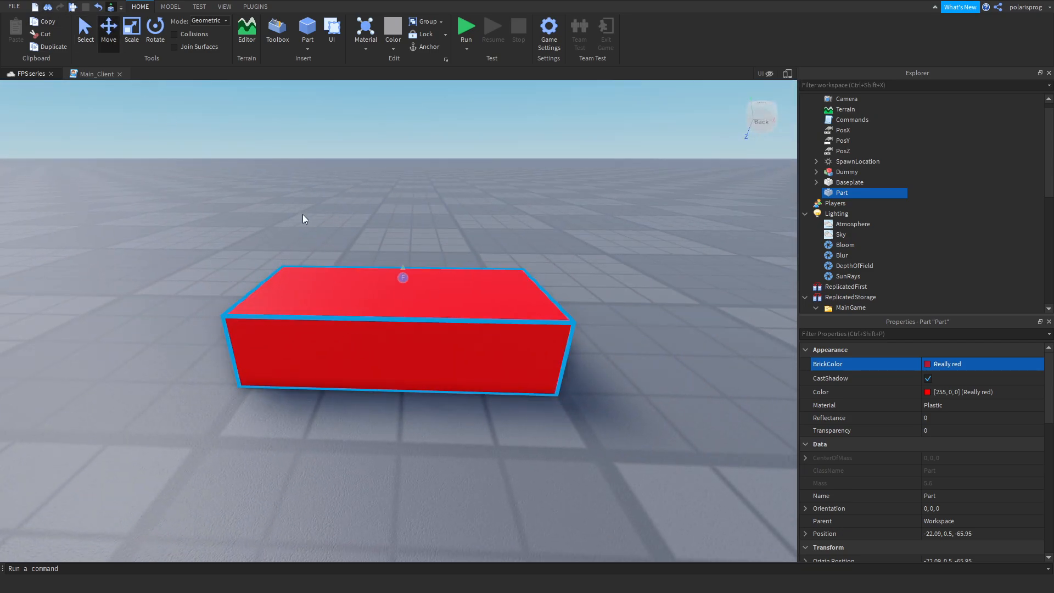
key(e)
key(s)
drag(395, 249, 460, 64)
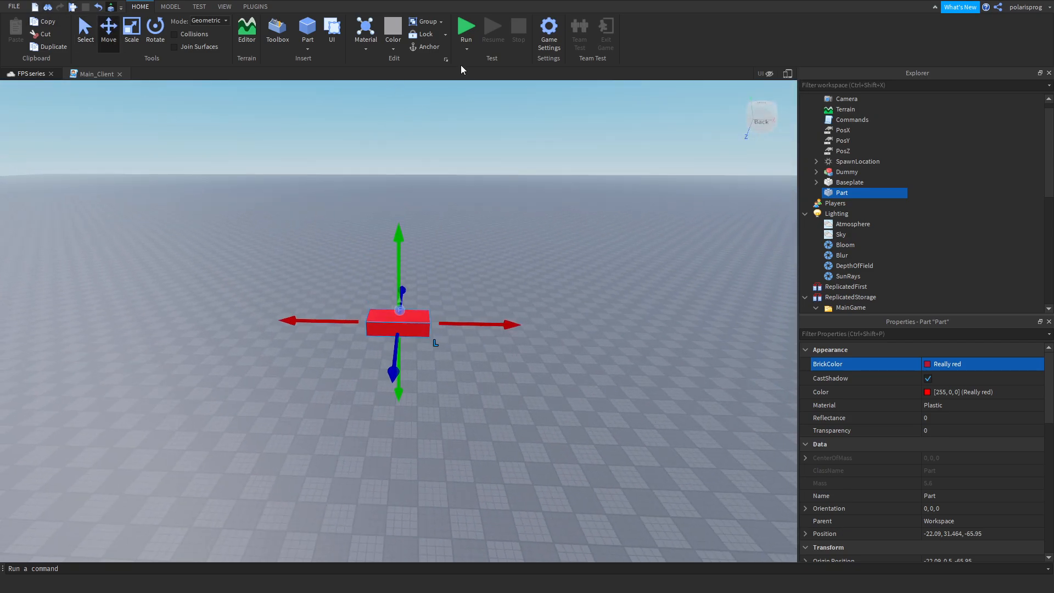
Rename the red part as CameraPart.
click(835, 201)
click(837, 196)
double_click(839, 195)
text(Came)
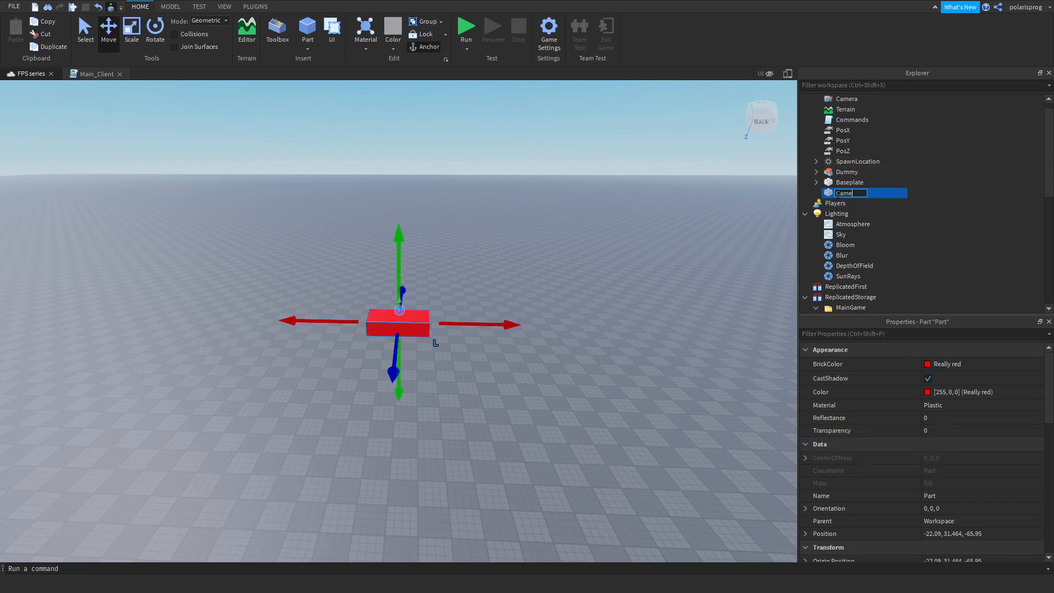
text(raPart)
key(Return)
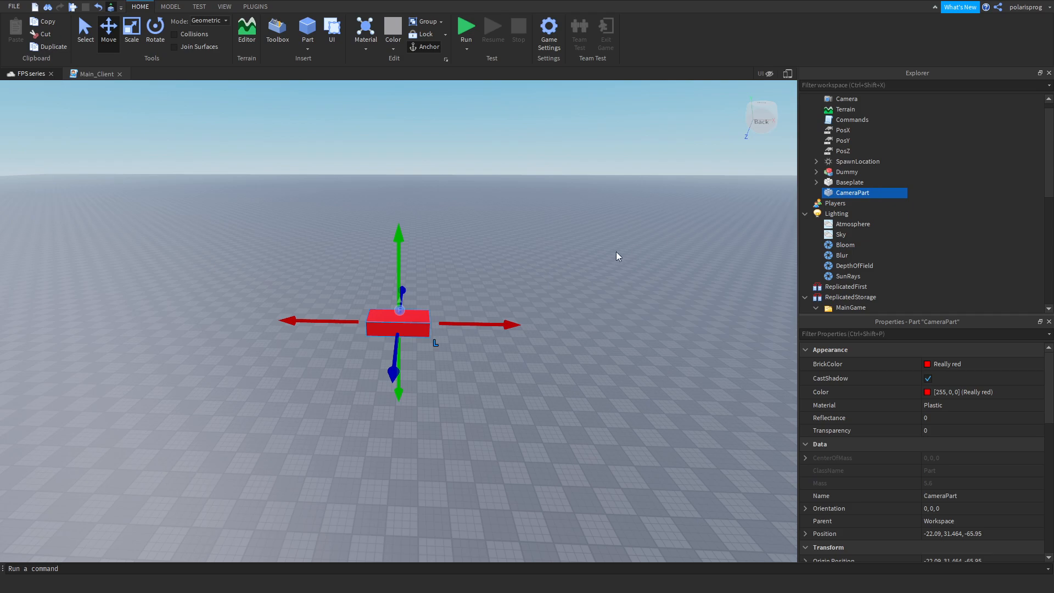
Examine CameraPart's placement and orientation above the baseplate and the view it looks out on.
key(f)
key(w)
right_drag(627, 311, 612, 410)
key(s)
key(e)
key(d)
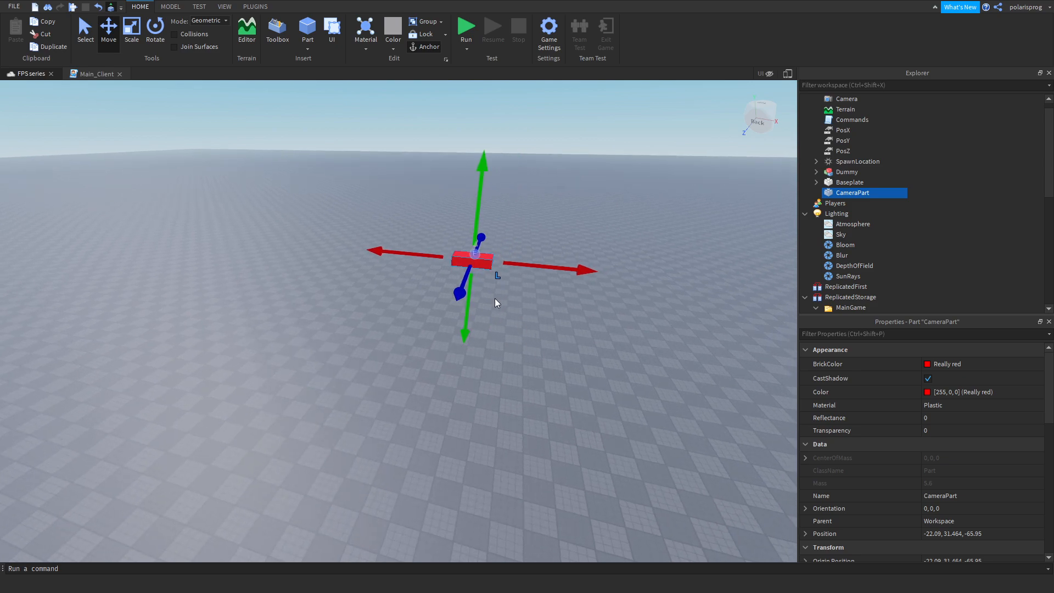
key(d)
right_drag(495, 298, 495, 298)
key(w)
click(507, 463)
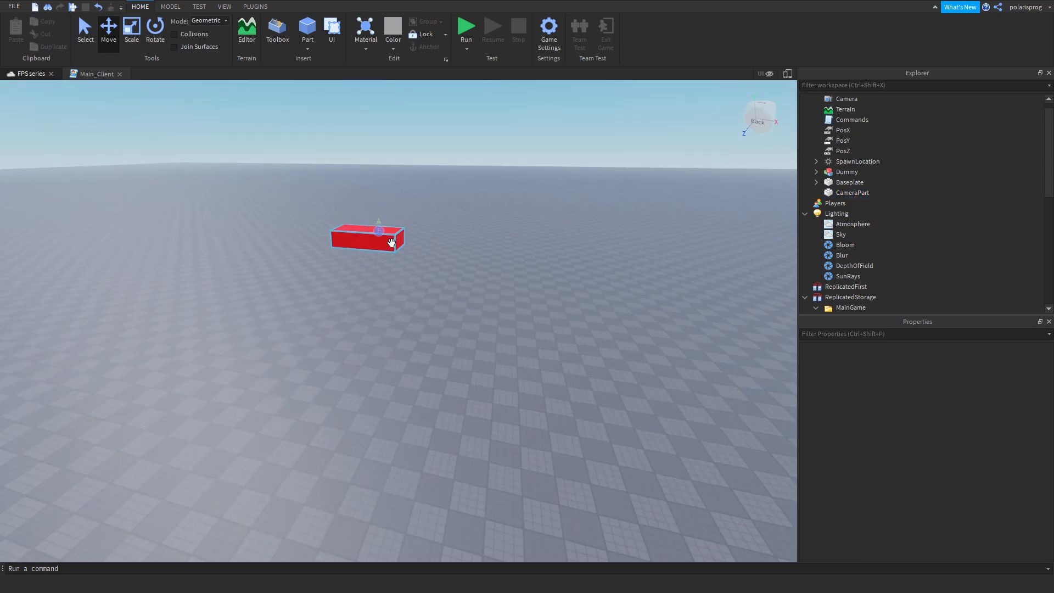
key(w)
right_drag(390, 305, 390, 305)
key(e)
key(w)
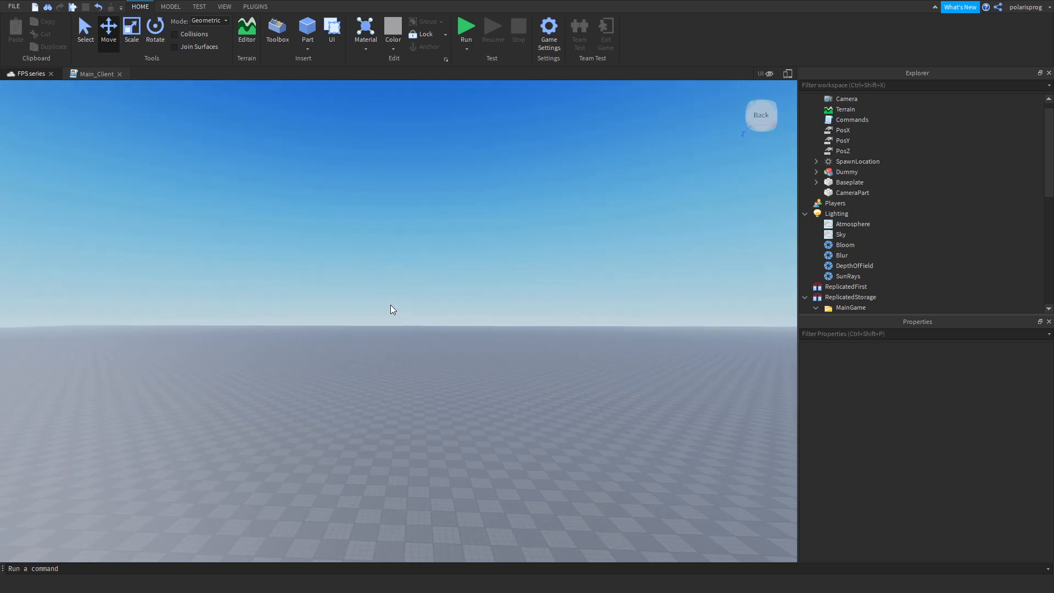
Add wait(2) on line 12 of the Main_Client script, followed by a blank line.
click(81, 74)
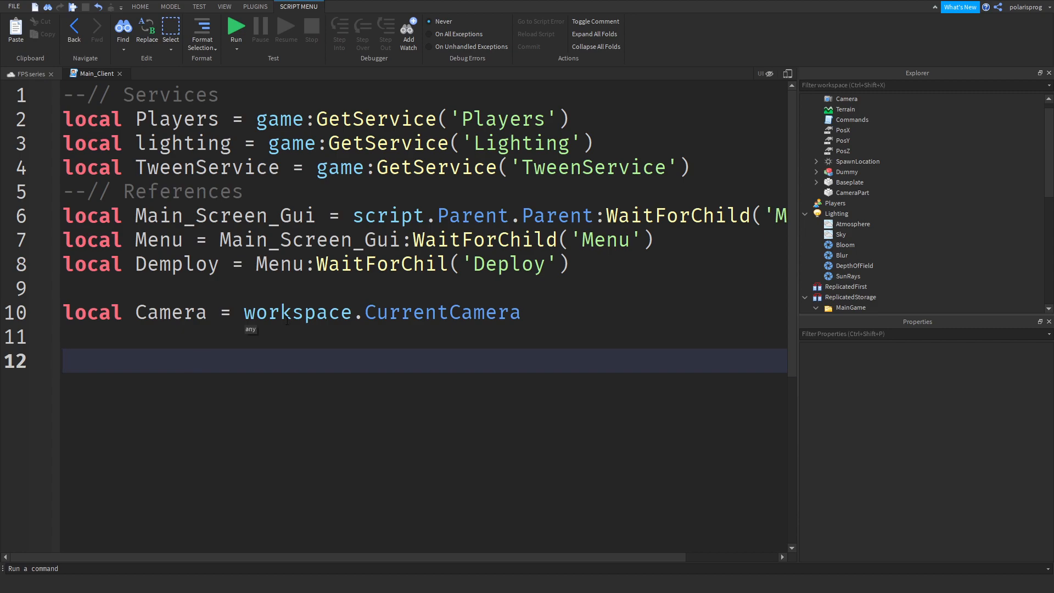
text(wait()2)
key(Right)
key(Return)
key(Return)
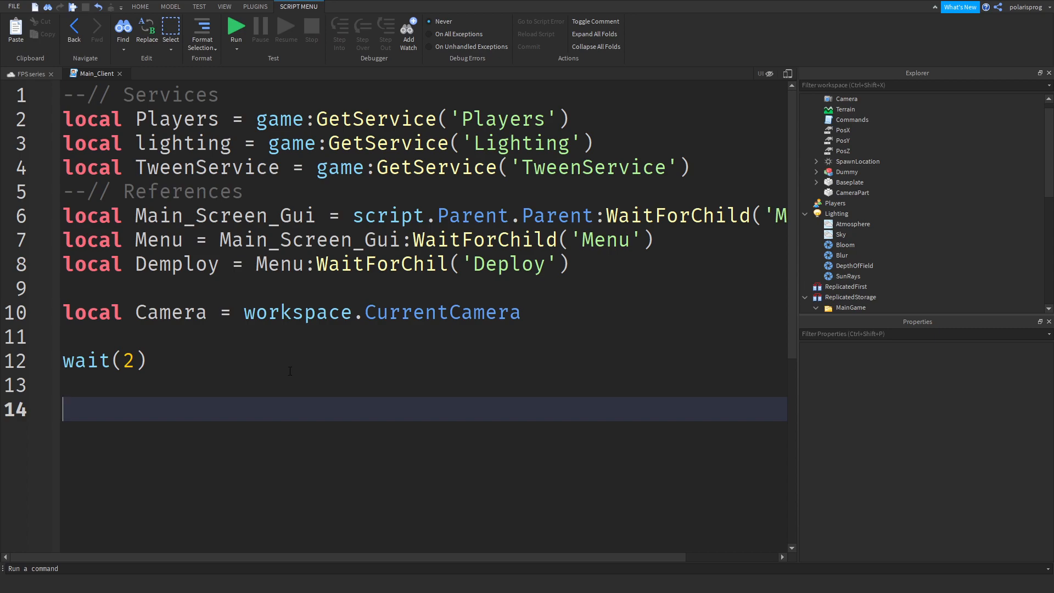
Set Camera.CameraType to Enum.CameraType.Scriptable on line 14 and leave a blank line below it.
text(Camera.CameraType = )
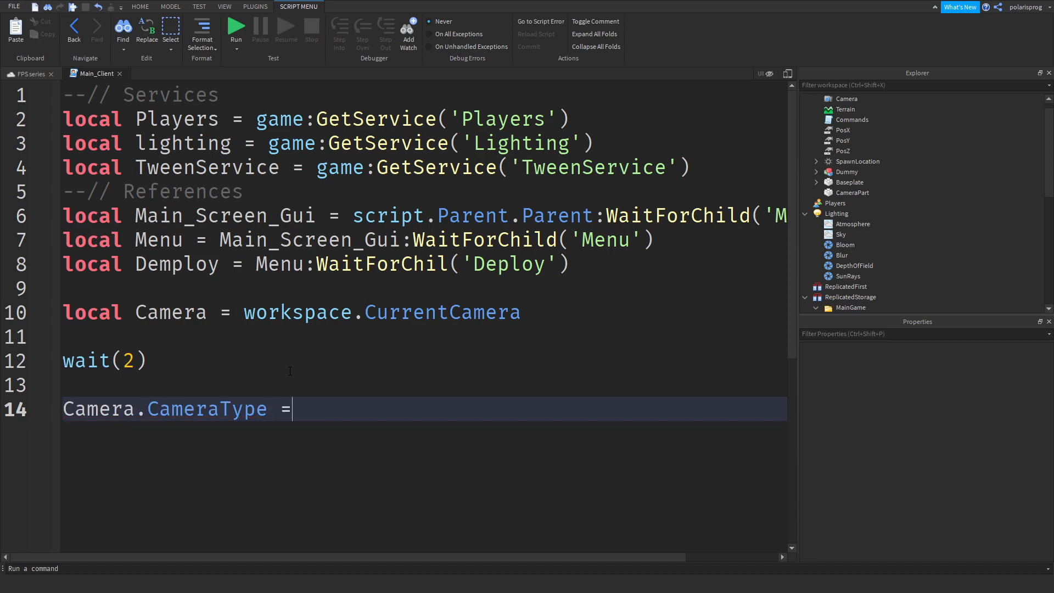
text(Enum.CameraType)
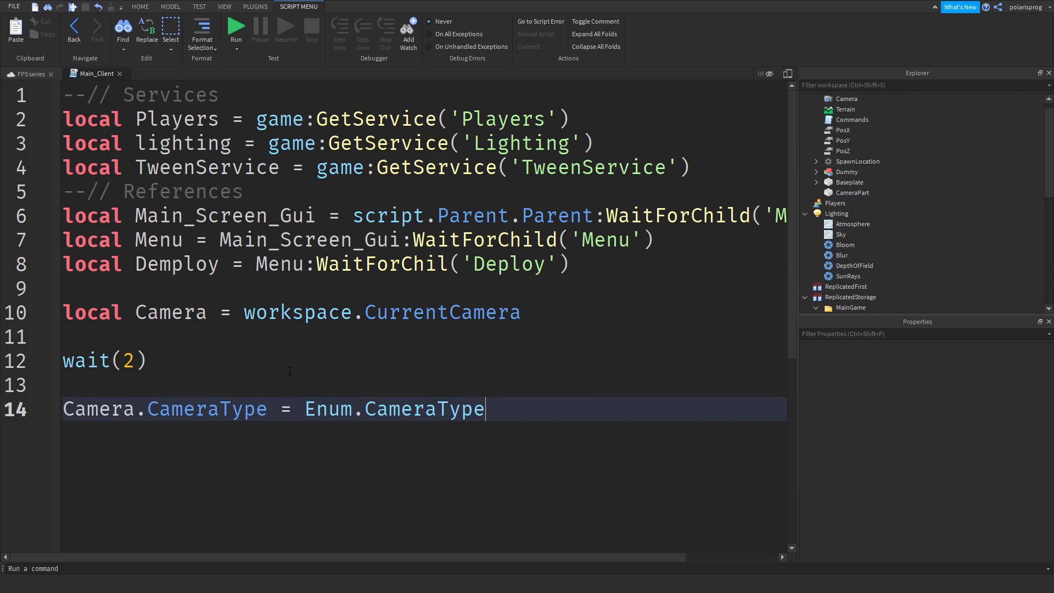
text(.Scriptable)
key(Return)
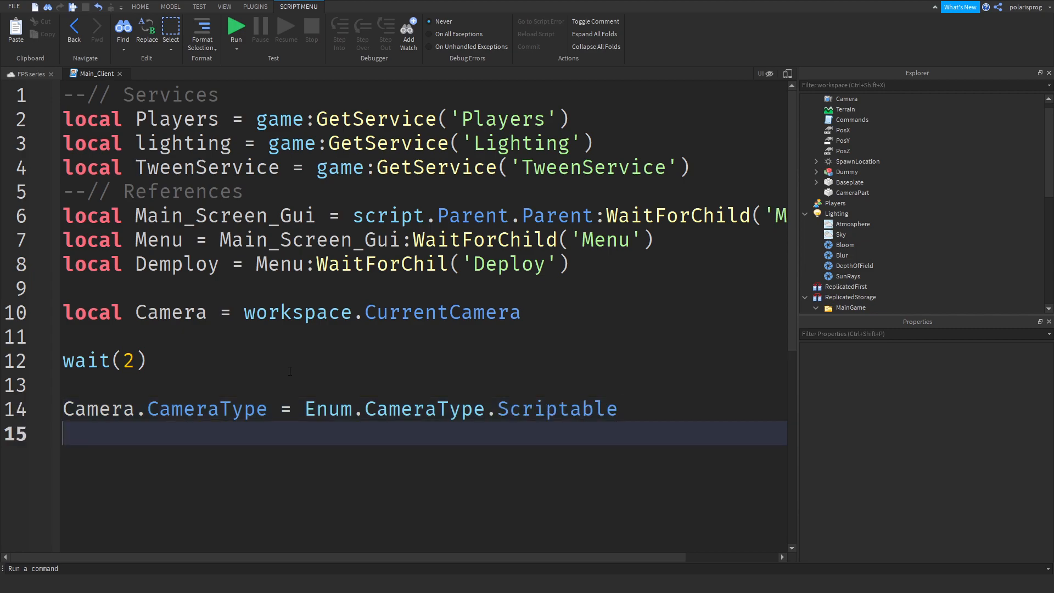
key(Return)
Set Camera.CFrame to workspace['CameraPart'].CFrame on line 16.
scroll(290, 371, down, 4)
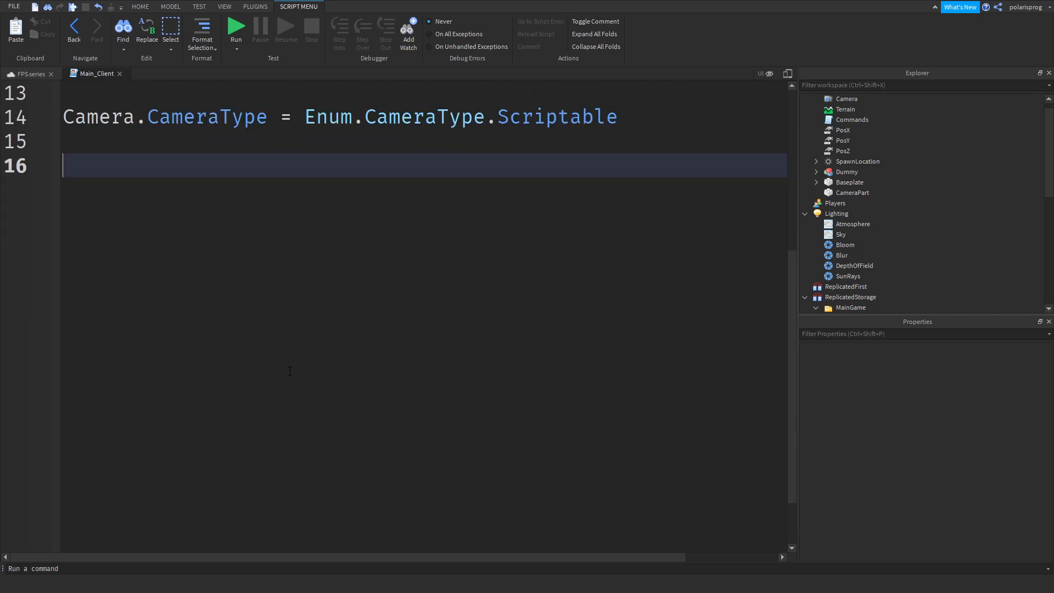
text(Camera.CFr)
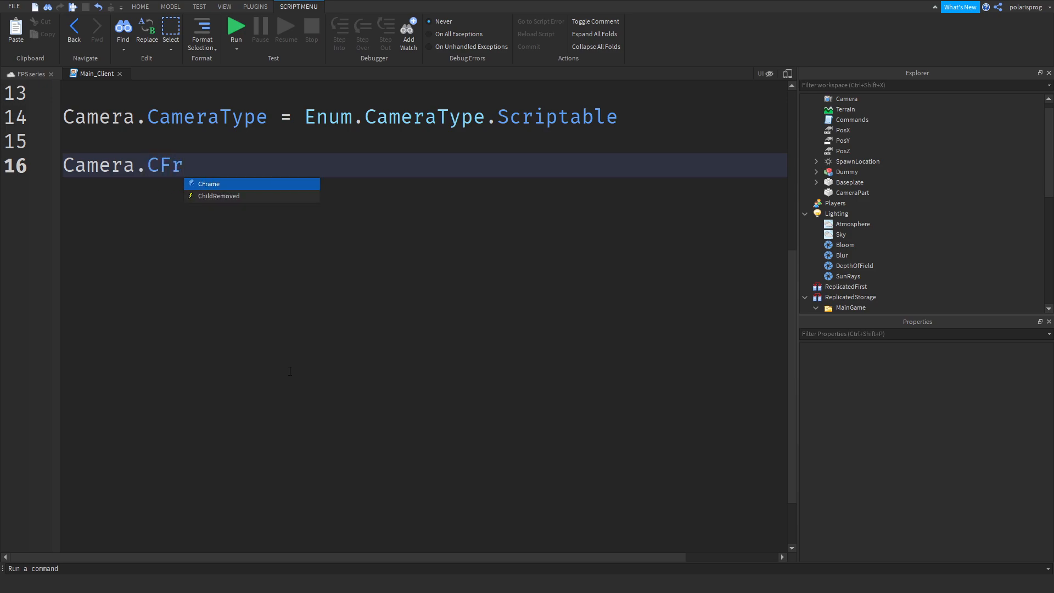
text(ame = workspace[')
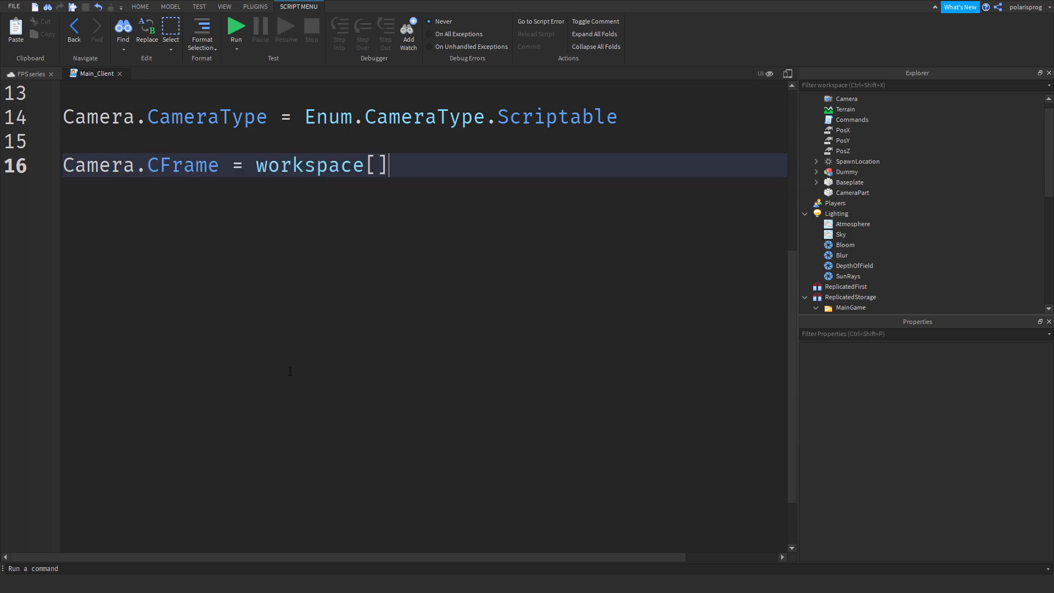
text(Camera)
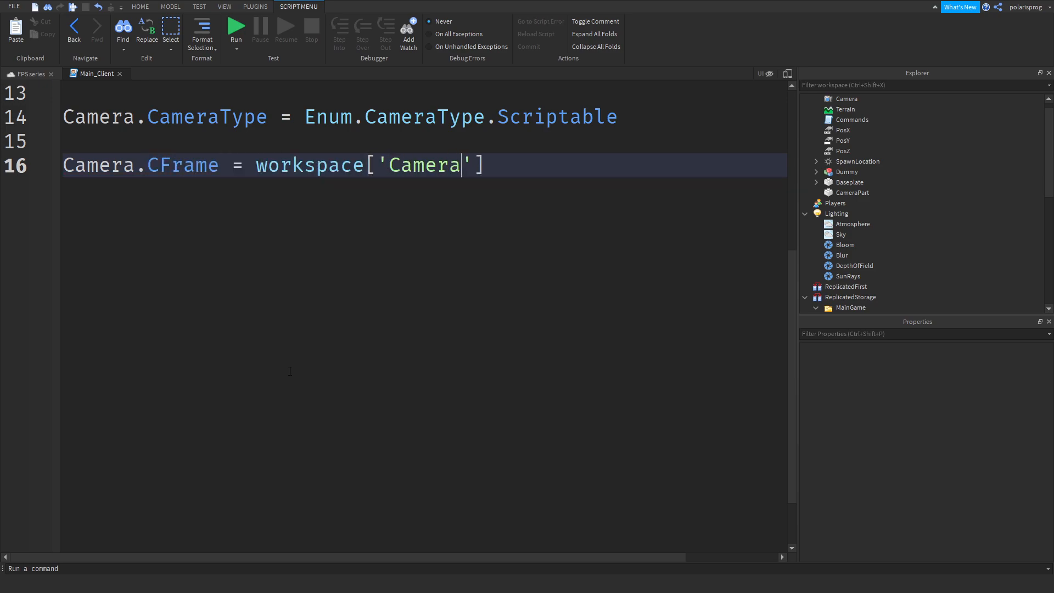
text(Part'])
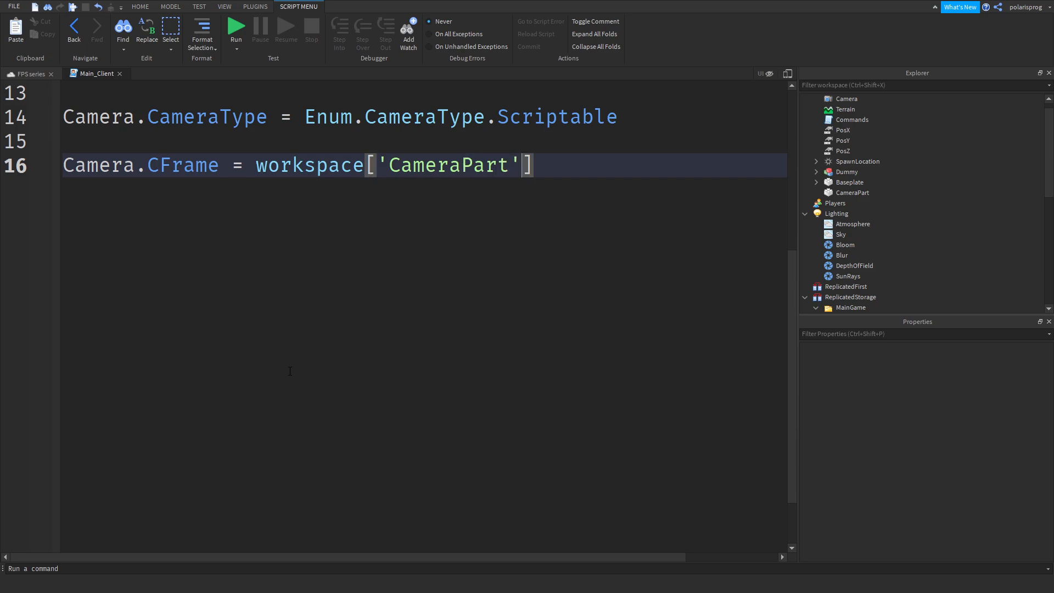
text(.CFrame)
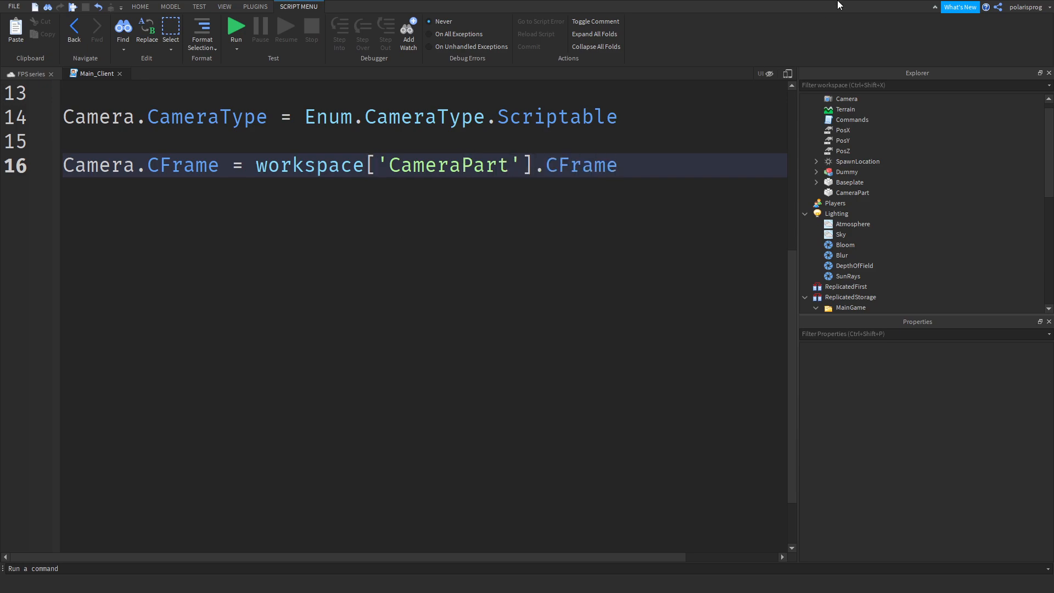
Compare CameraPart's name in the workspace with the name on line 16, and add two new lines below that statement.
click(860, 193)
click(852, 192)
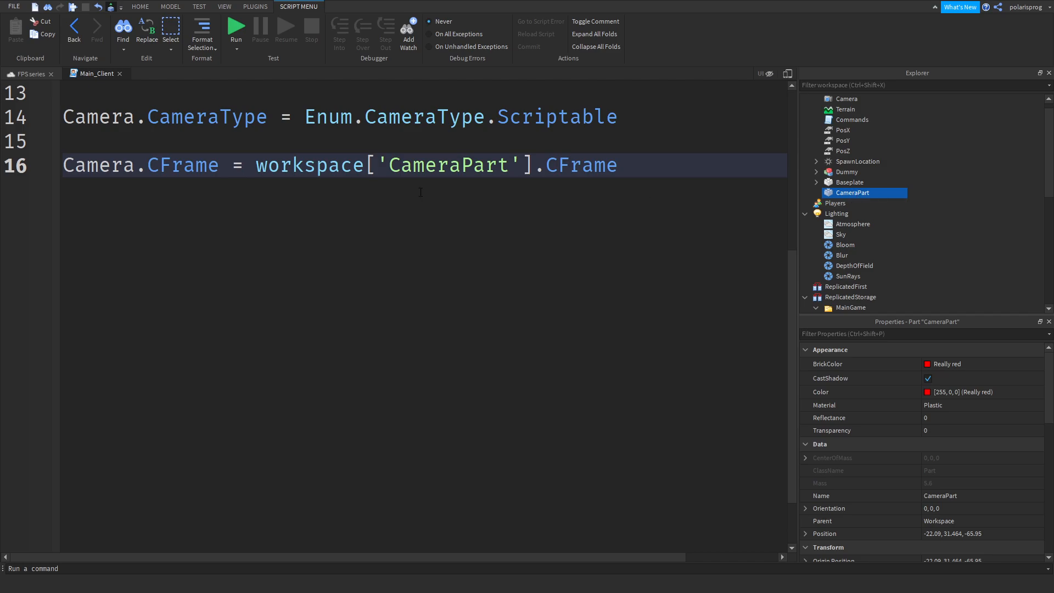
double_click(450, 166)
click(730, 255)
scroll(603, 326, up, 3)
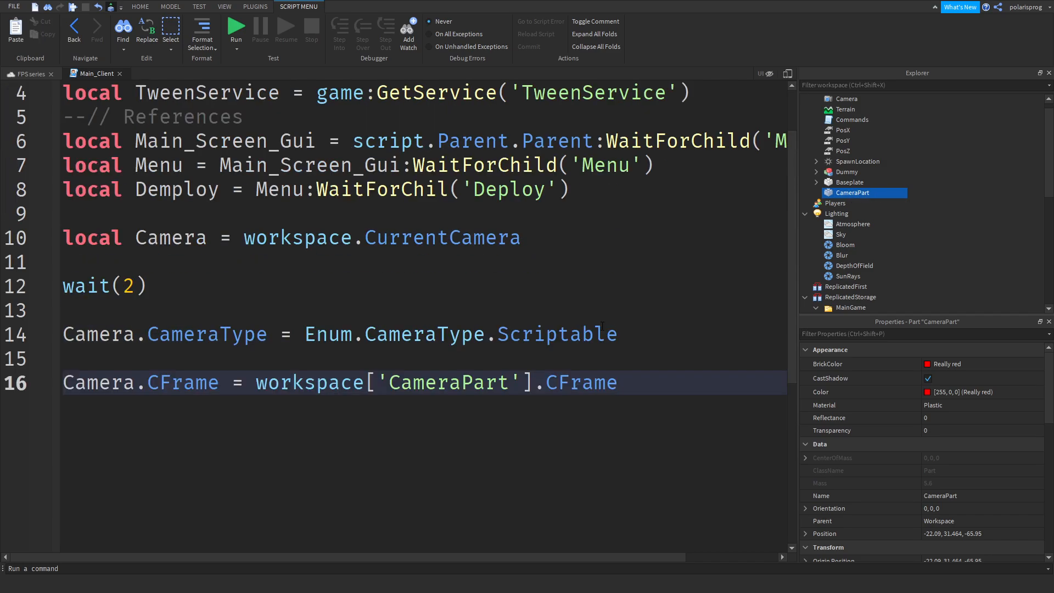
key(Return)
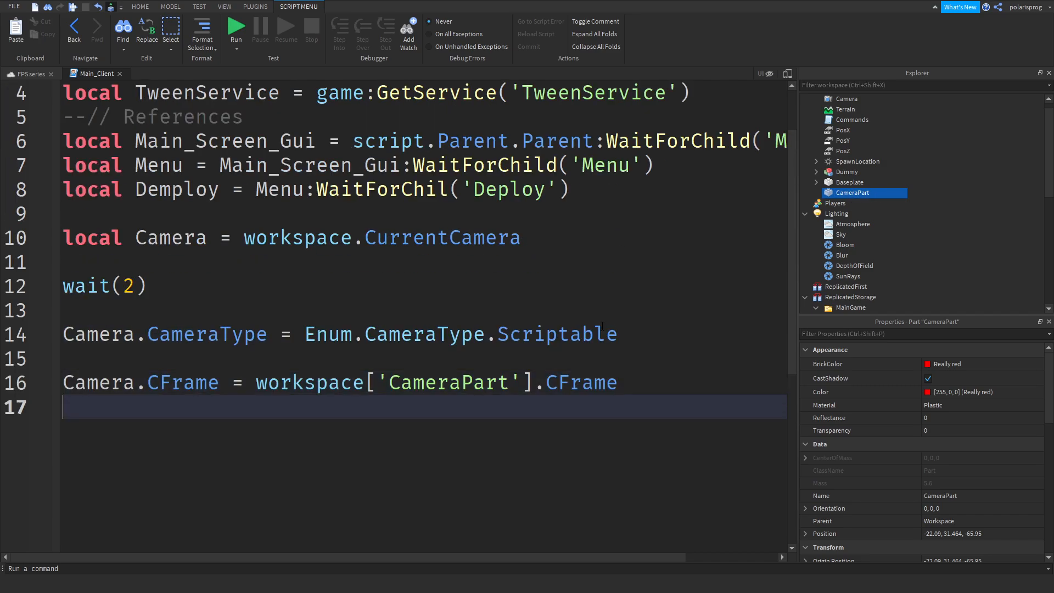
key(Return)
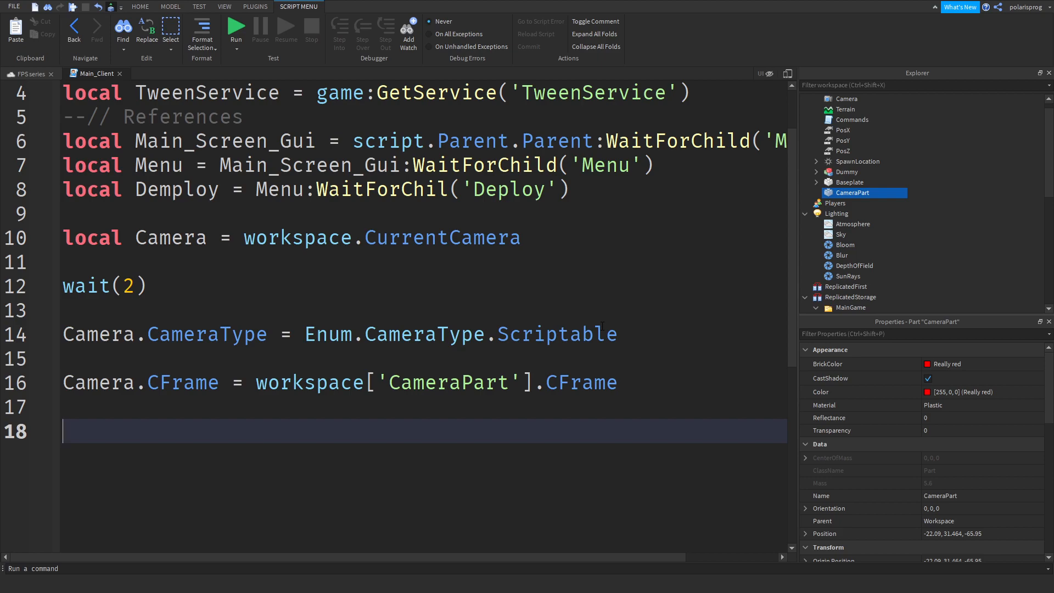
Start a play test and show the Output window with smaller text to read the script errors.
click(238, 50)
click(234, 61)
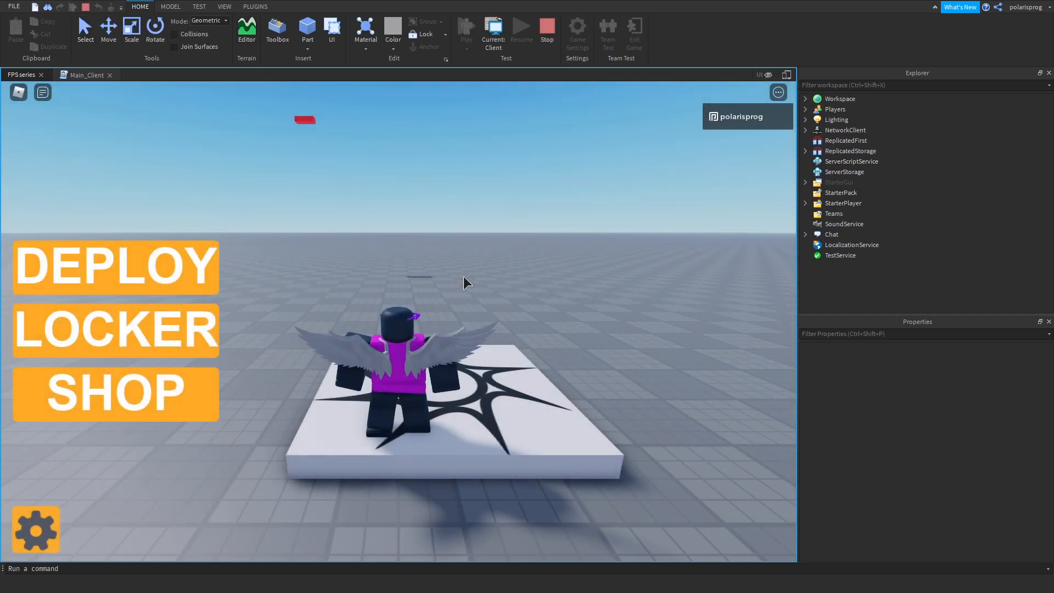
click(225, 7)
click(163, 21)
ctrl+scroll(433, 533, down, 2)
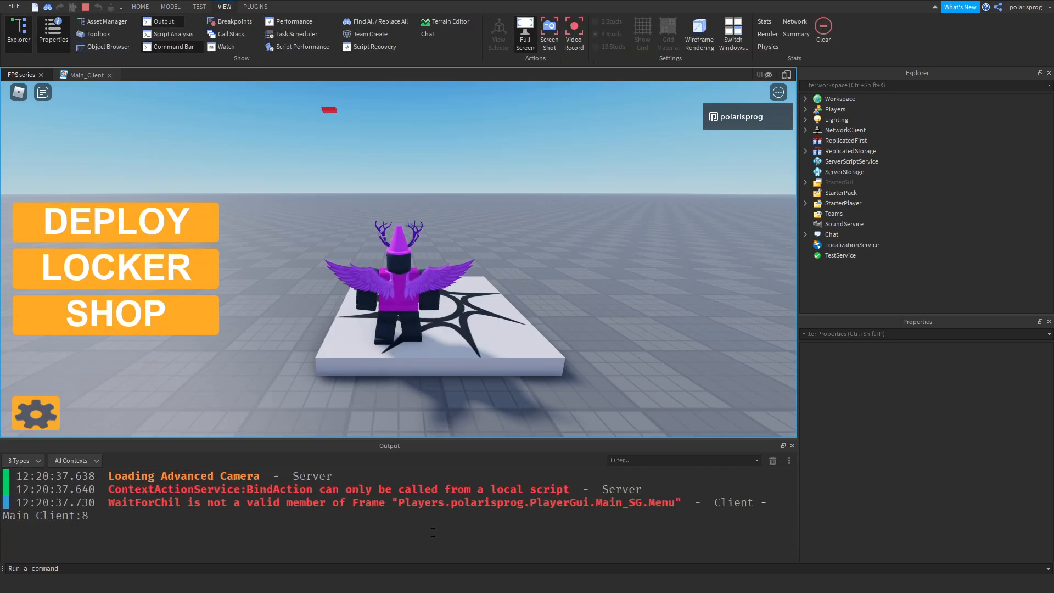
Correct WaitForChil to WaitForChild on line 8 of Main_Client, and stop the play test keeping the script change.
click(442, 504)
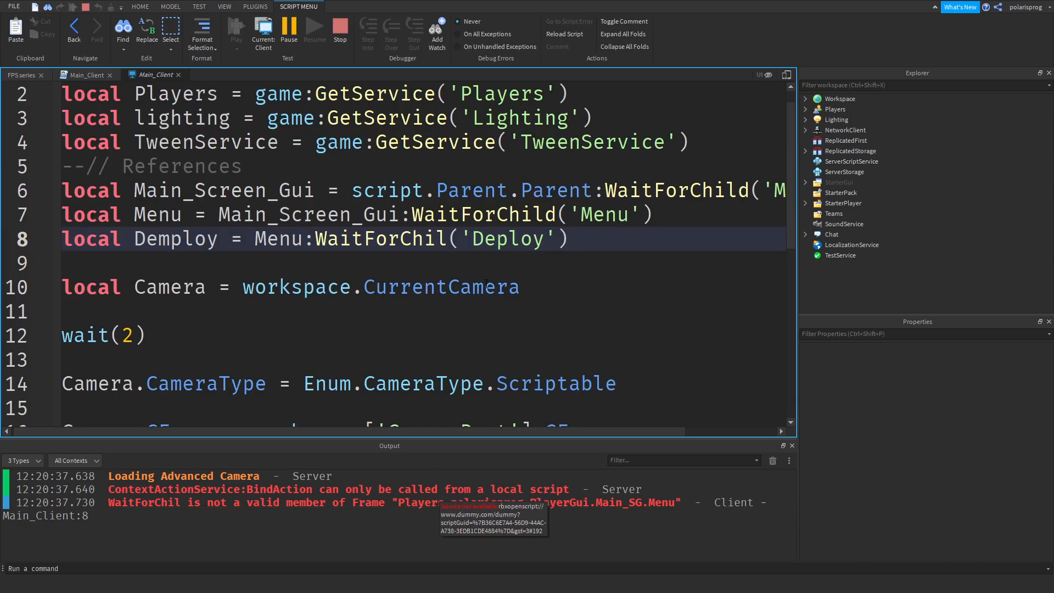
click(447, 242)
text(d)
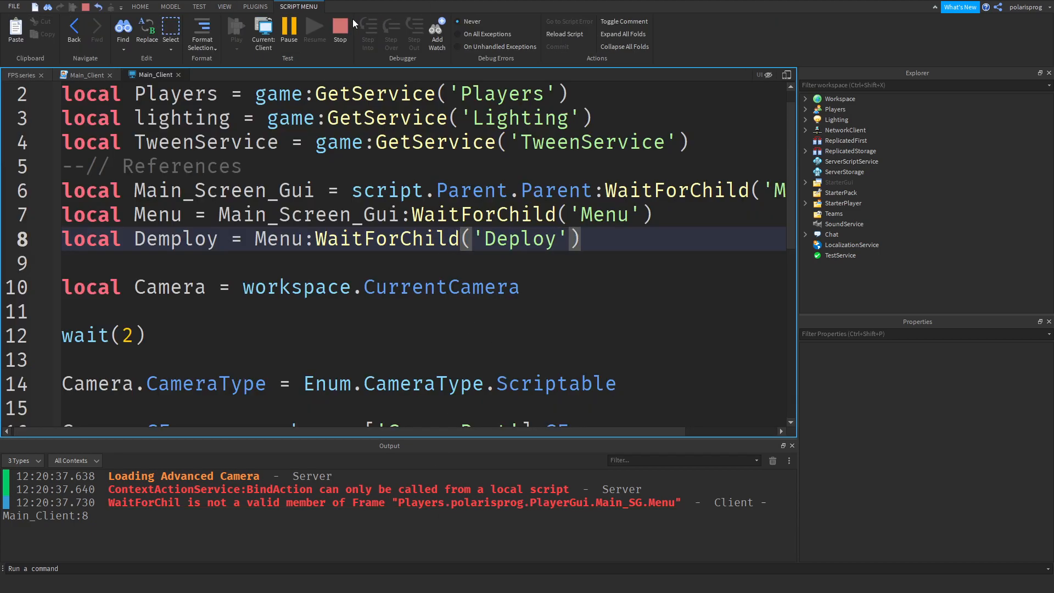
click(340, 27)
click(544, 311)
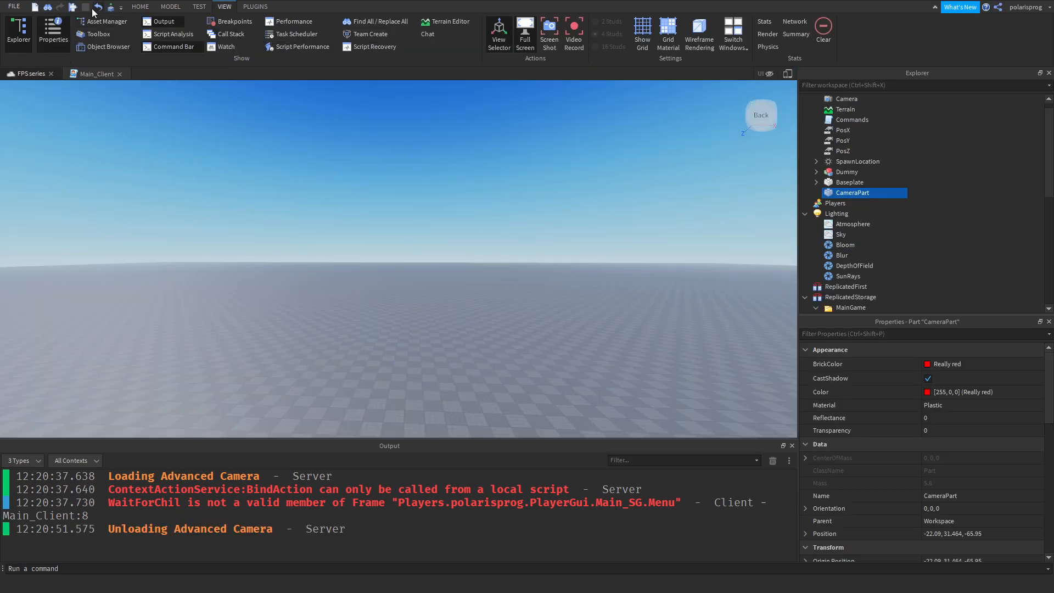
Play test the game again to check the menu camera, and close the Output window.
click(70, 7)
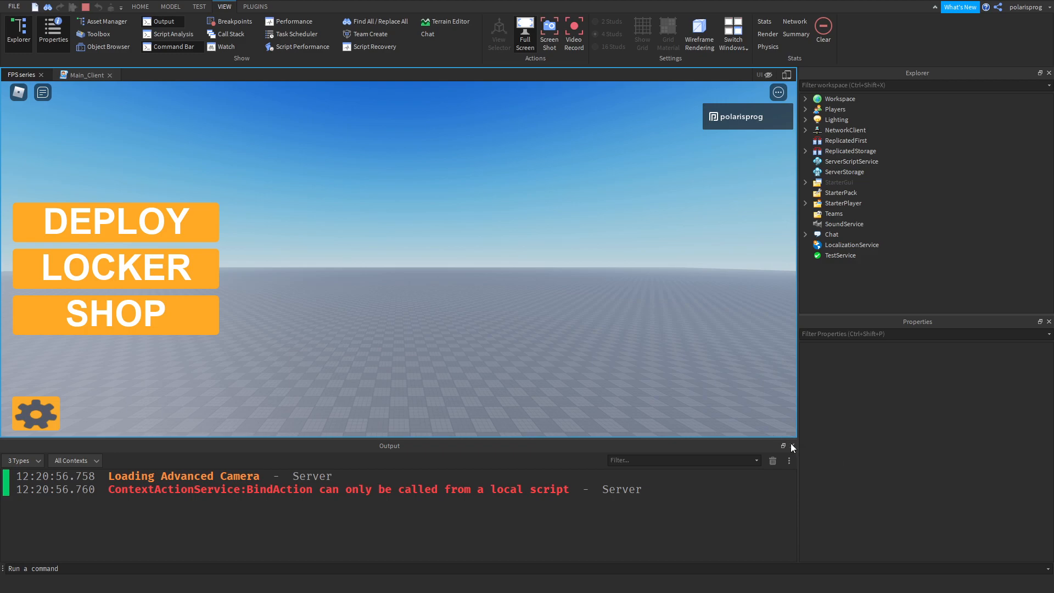
click(791, 446)
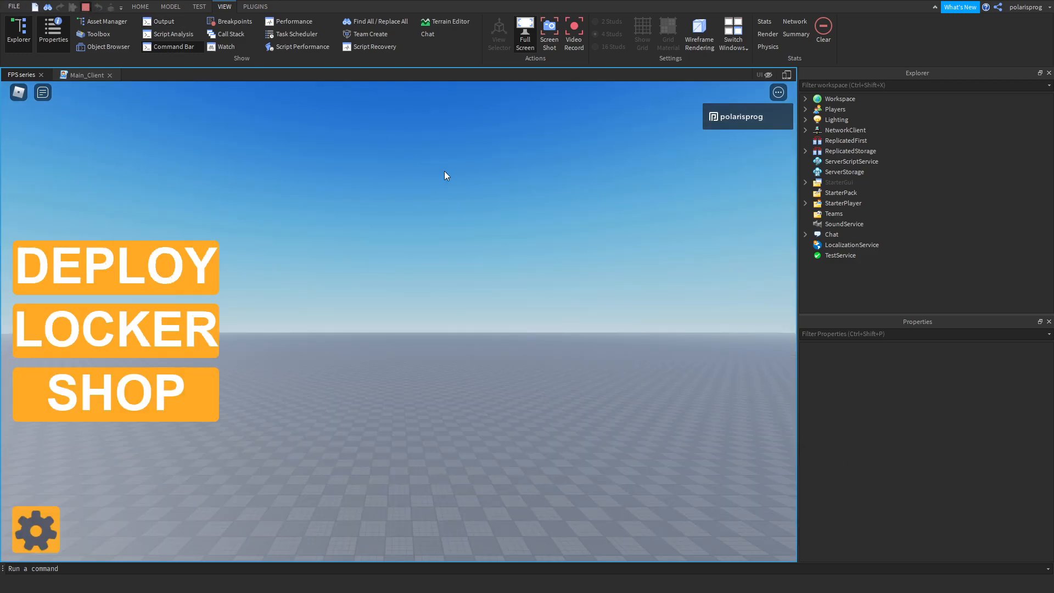
Stop the play test and add Menu.Visible = true on line 18 of Main_Client.
key(shift+F5)
scroll(838, 246, down, 5)
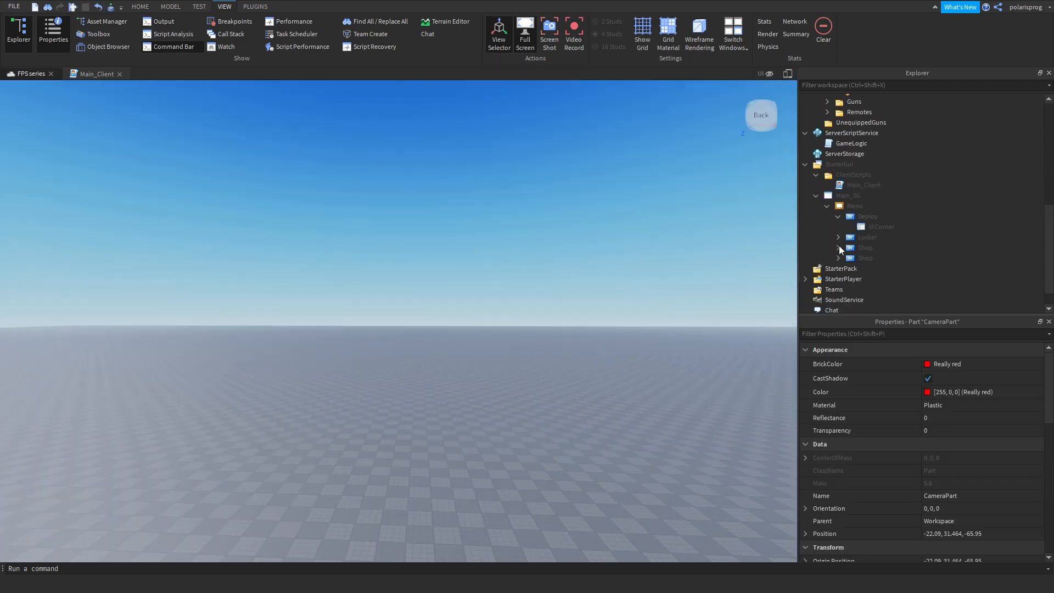
click(84, 73)
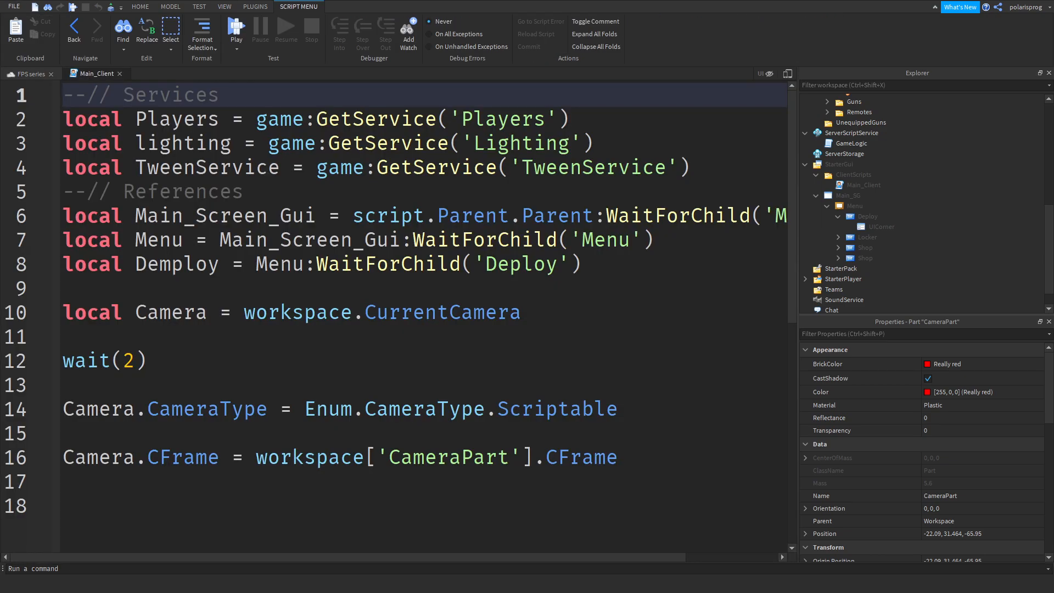
click(446, 550)
scroll(446, 550, down, 2)
scroll(452, 536, up, 2)
scroll(452, 536, down, 1)
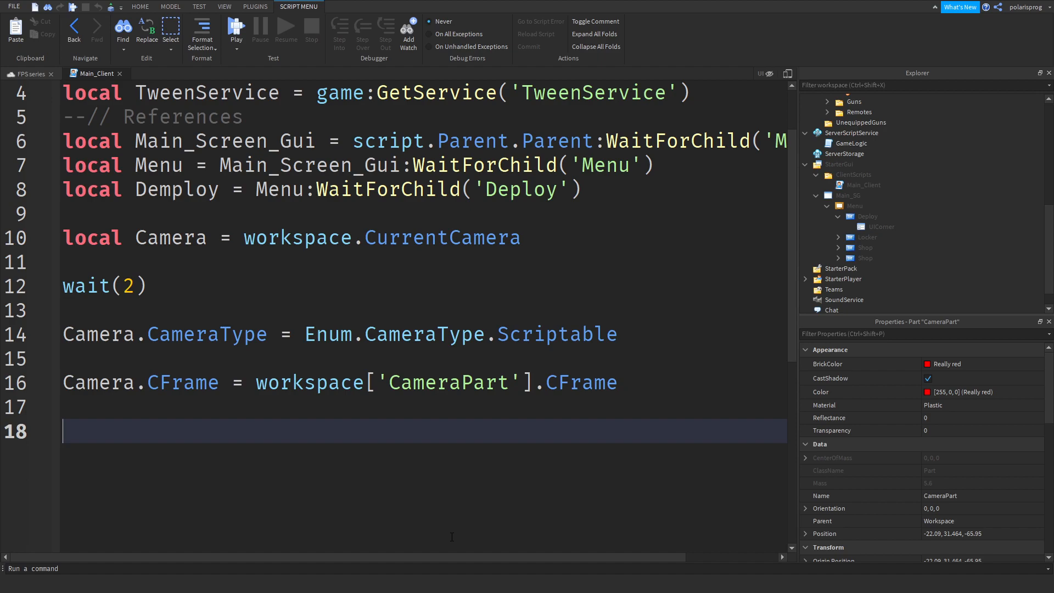
text(Menu?.Visible = true)
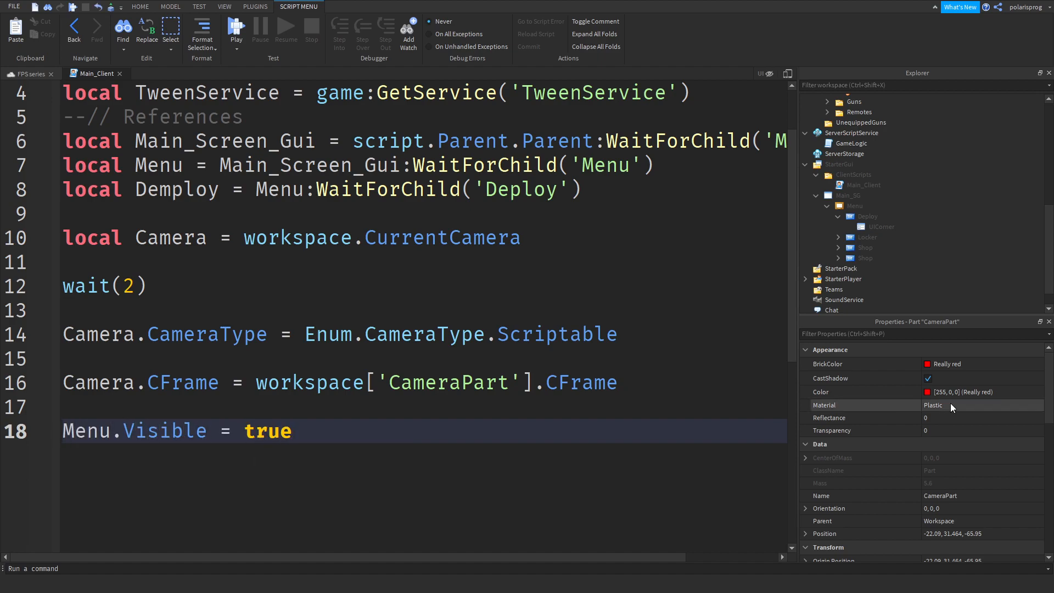
Turn off the Visible property of the Menu frame, and add two new lines below Menu.Visible = true in Main_Client.
scroll(864, 259, up, 1)
click(871, 243)
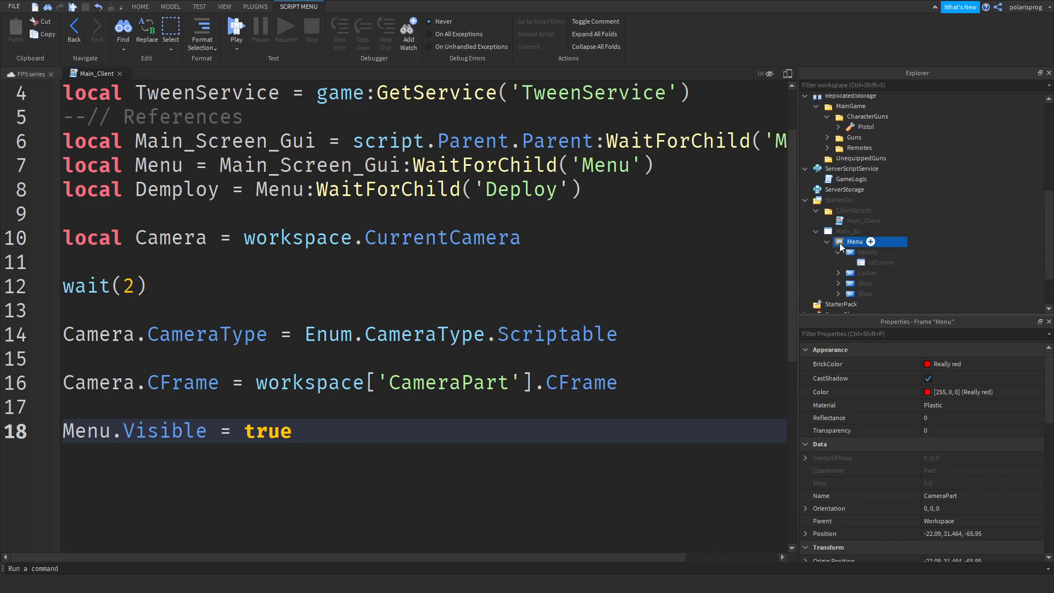
click(862, 334)
text(v)
click(932, 379)
click(361, 483)
key(Return)
key(Return)
scroll(361, 483, down, 1)
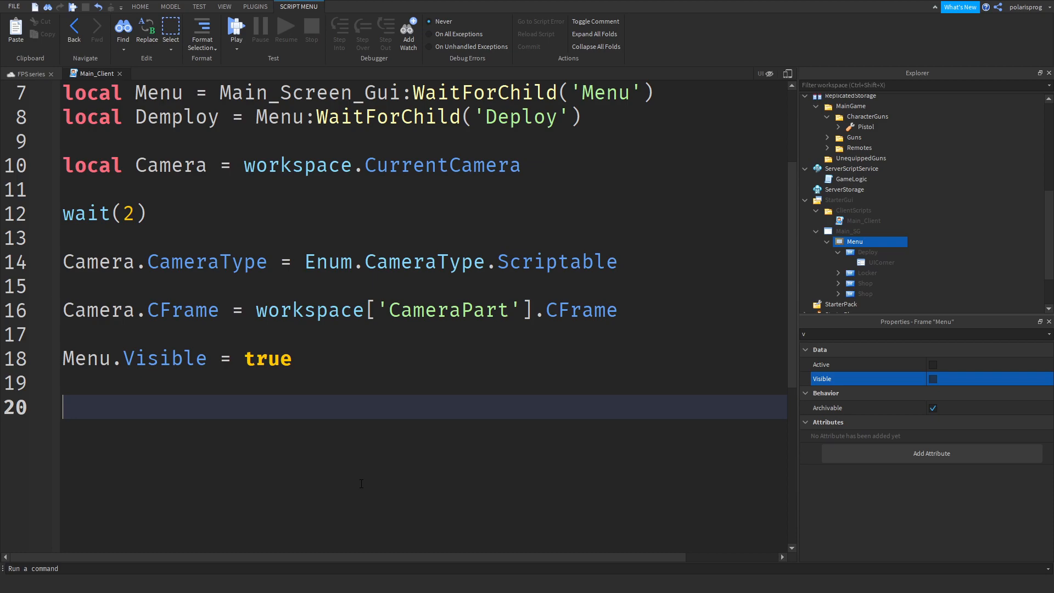
Begin the declaration local Blur = on a new line directly above the Camera variable.
scroll(361, 483, up, 2)
ctrl+scroll(540, 297, down, 1)
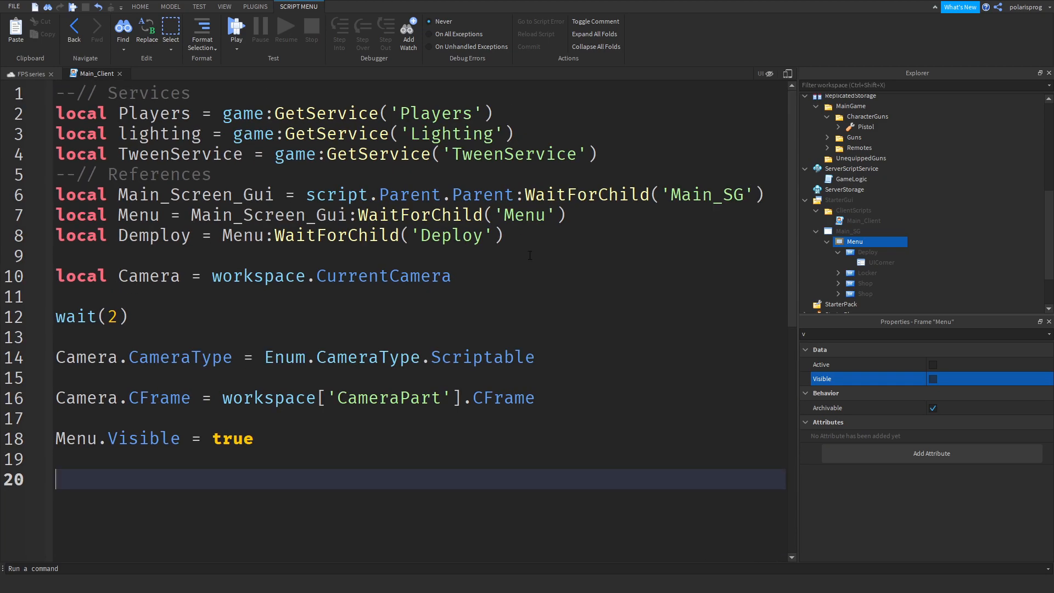
click(551, 242)
key(Return)
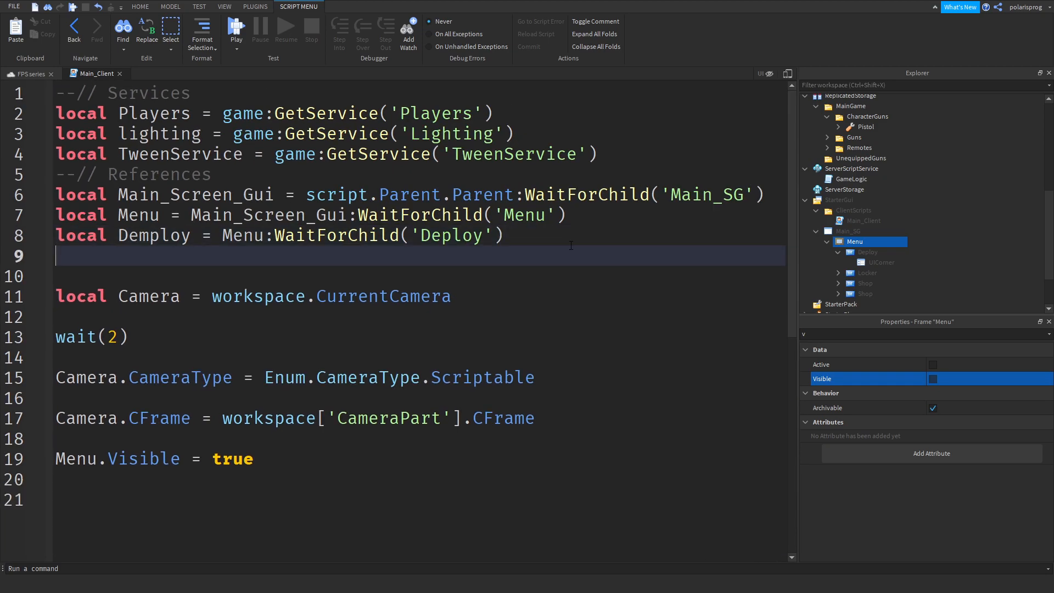
key(Down)
text(local Bli)
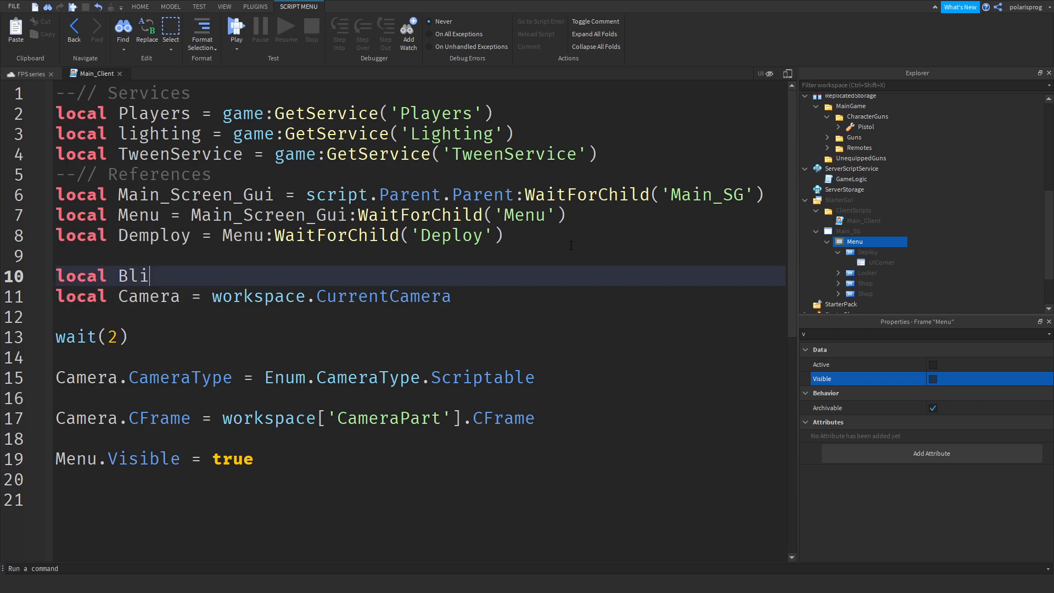
key(BackSpace)
text(ur =)
Replace the Blur effect in Lighting with a new BlurEffect and set its Size to 0.
scroll(901, 209, up, 6)
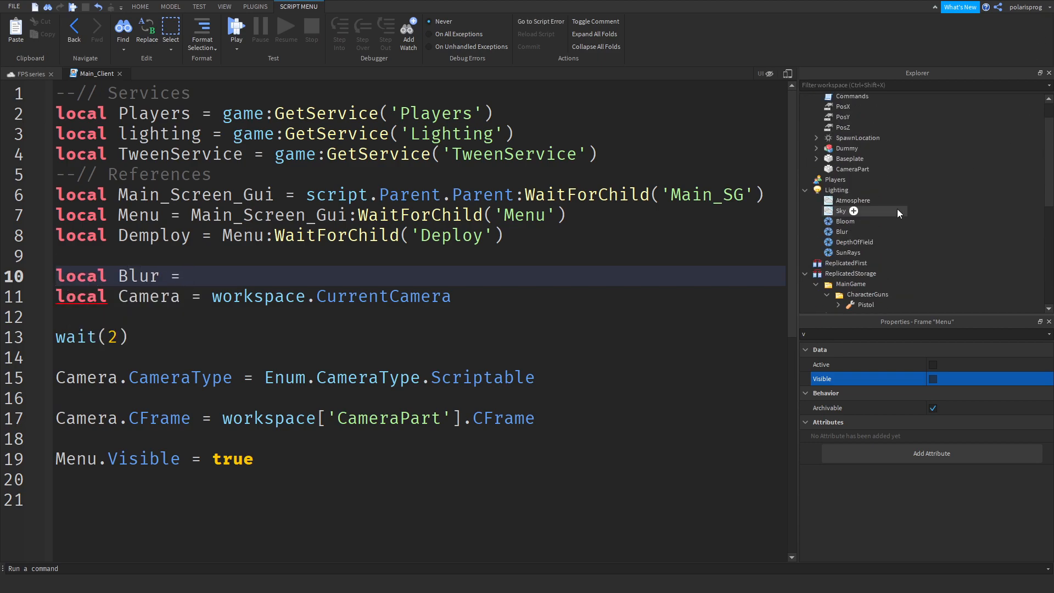
click(837, 233)
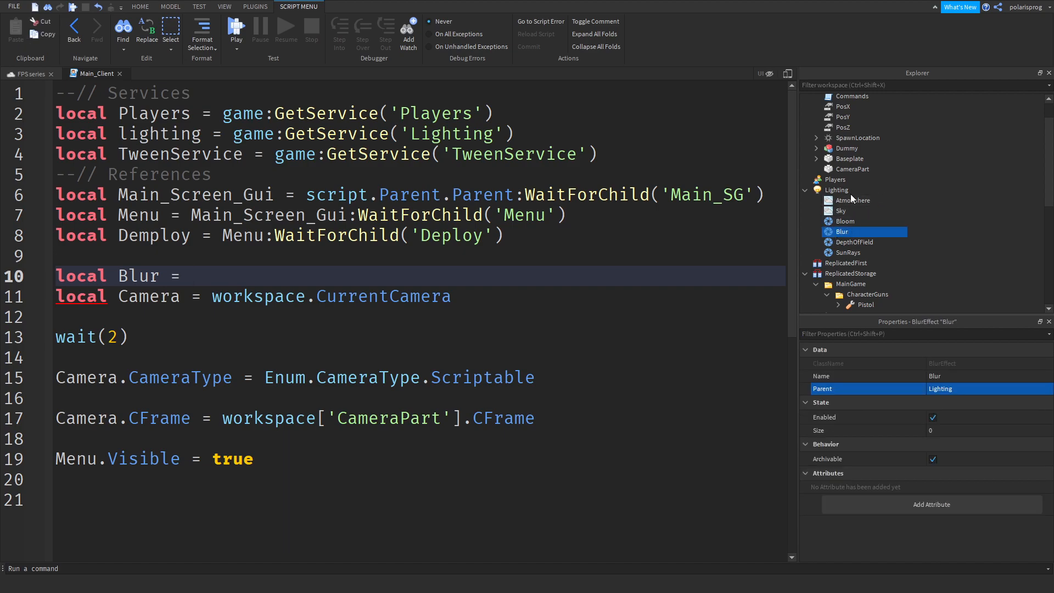
key(Delete)
click(878, 192)
text(b)
click(834, 335)
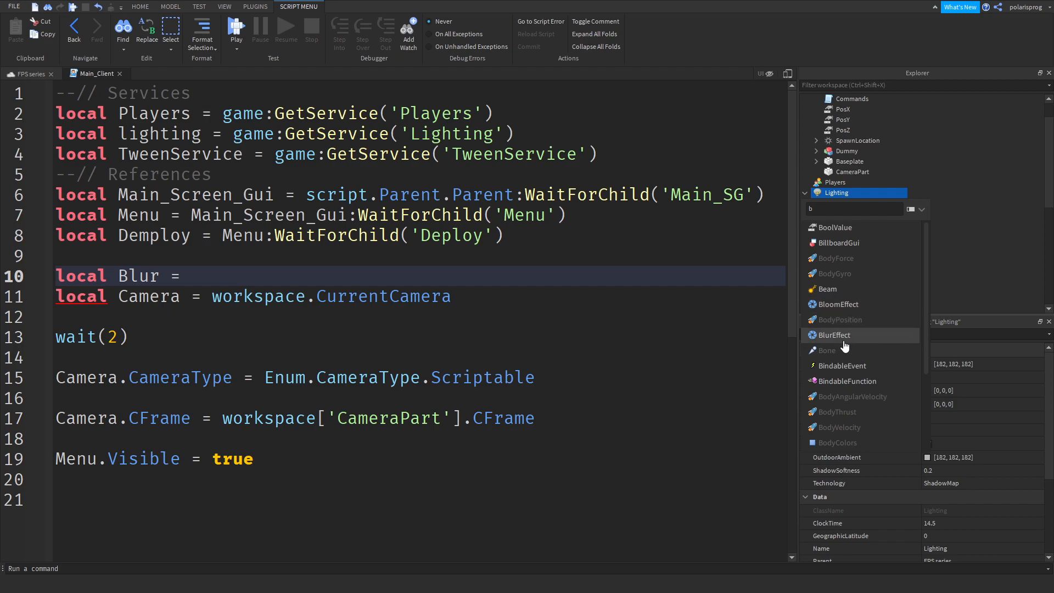
click(859, 235)
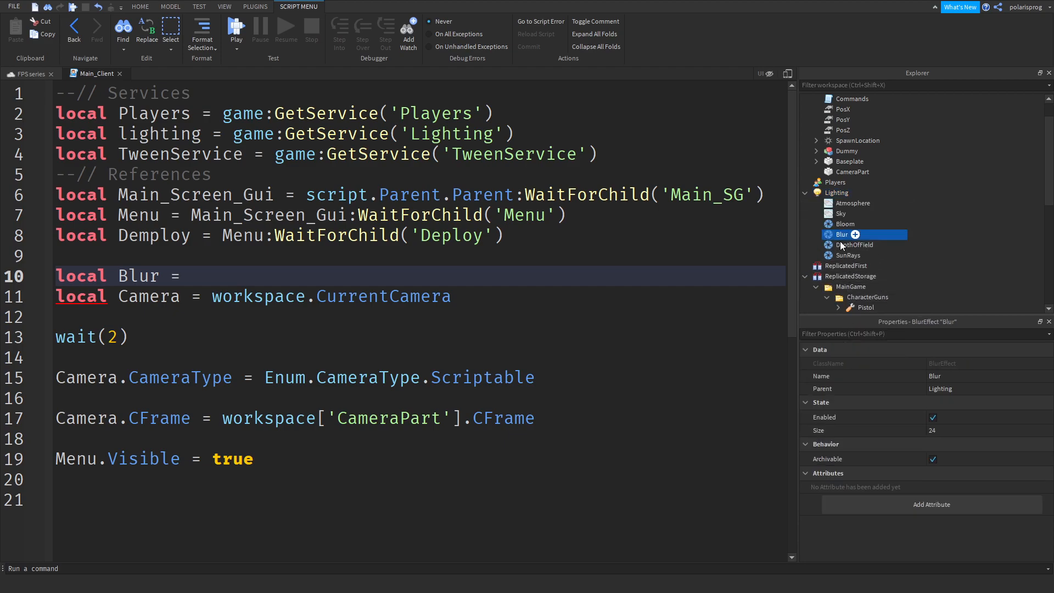
click(993, 434)
text(0)
key(Return)
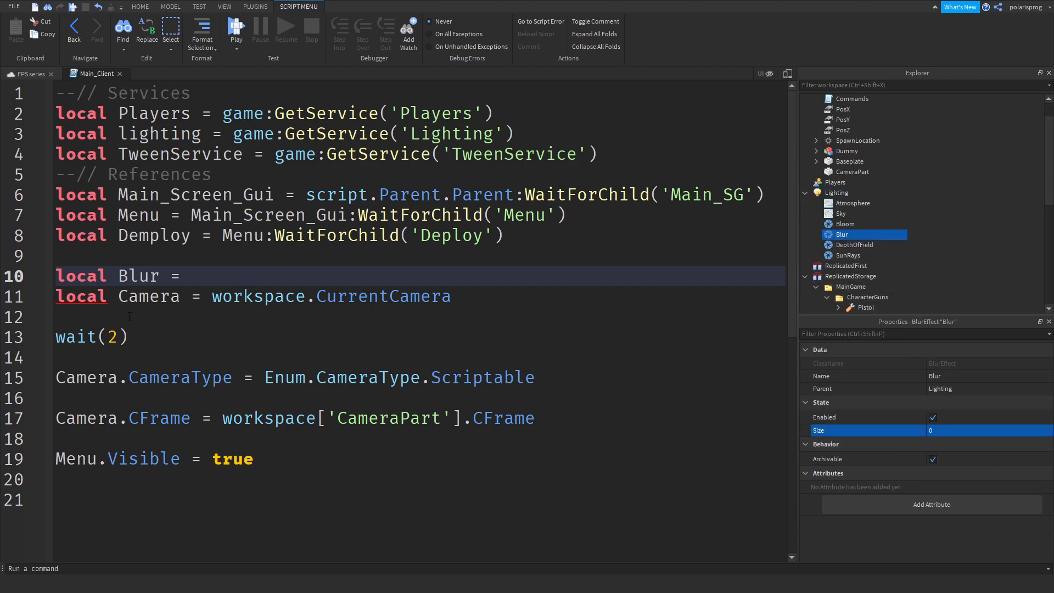
Complete the Blur variable on line 10 with lighting:WaitForChild('Blur').
click(232, 282)
text(lighting:)
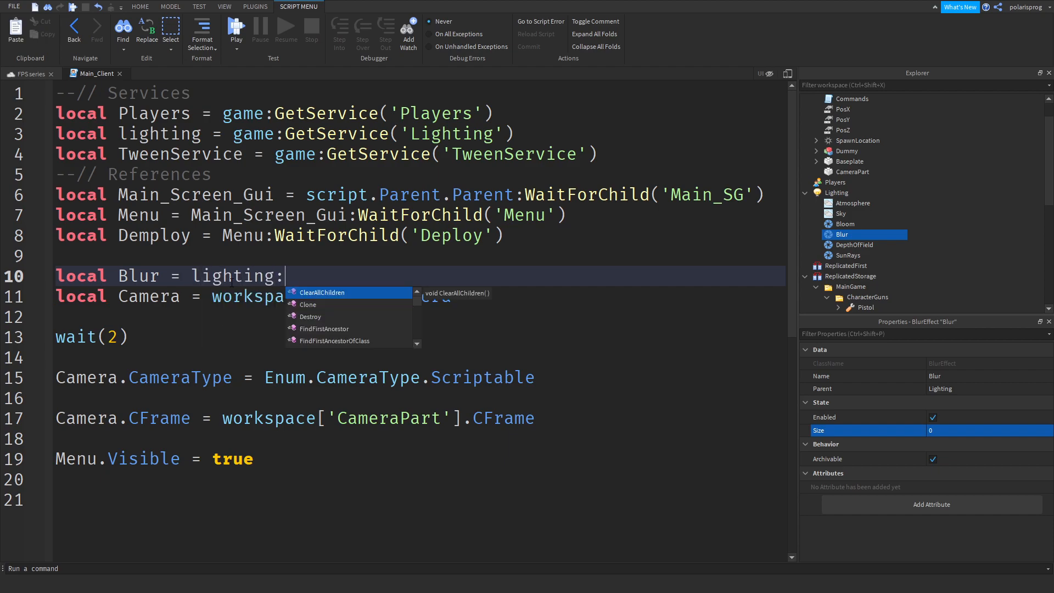
text(WaitForChild('Blur)
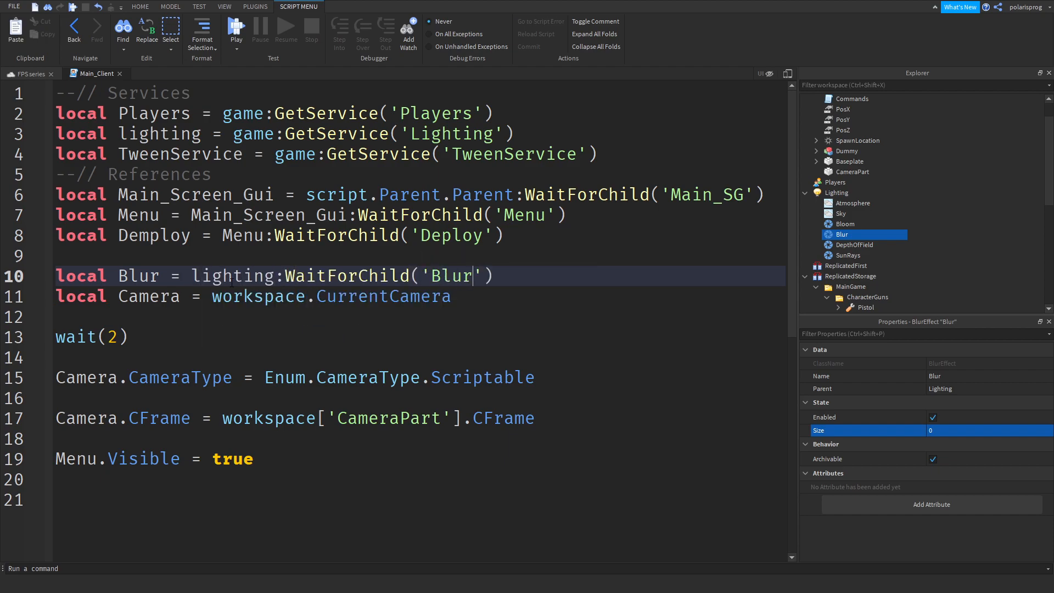
Add Blur.Size = 20 on line 21, below the Menu.Visible statement.
click(354, 499)
scroll(354, 497, down, 1)
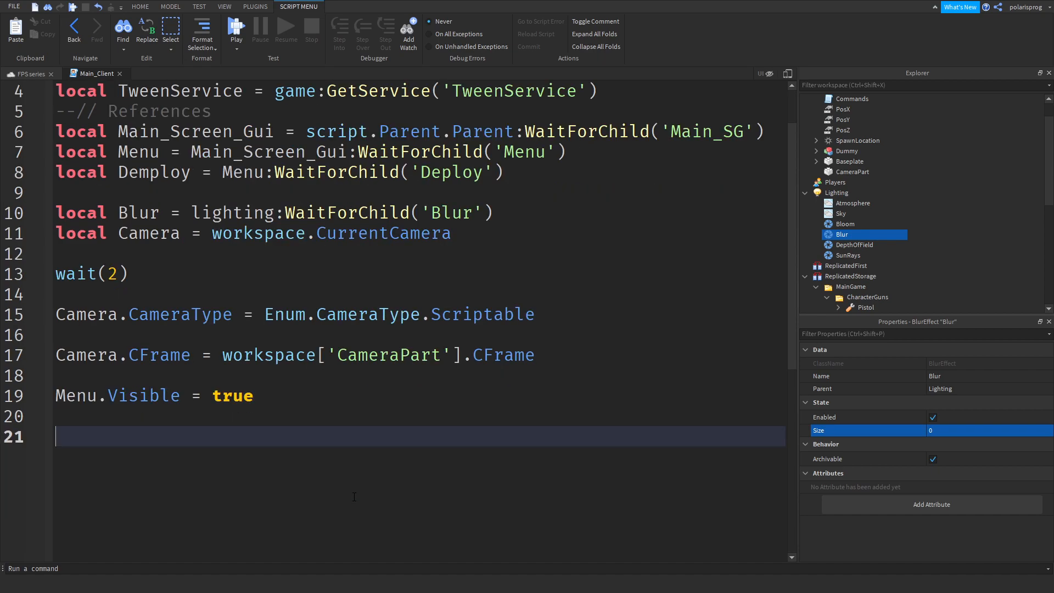
text(Blur.Size = )
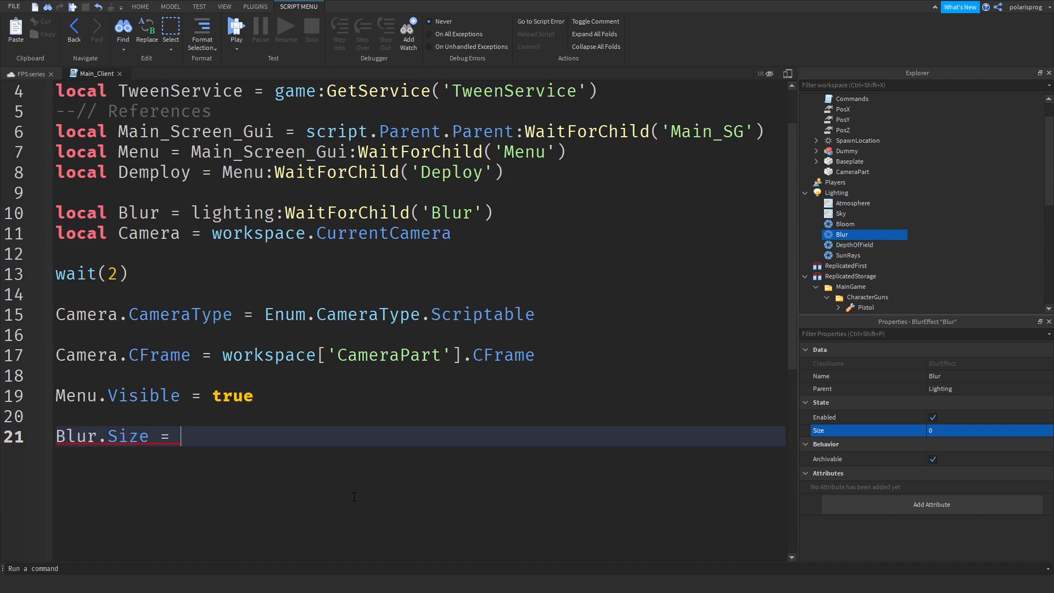
text(20)
Preview the Blur effect's Size in the 3D viewport, leave it at 0, and return to Main_Client.
click(22, 73)
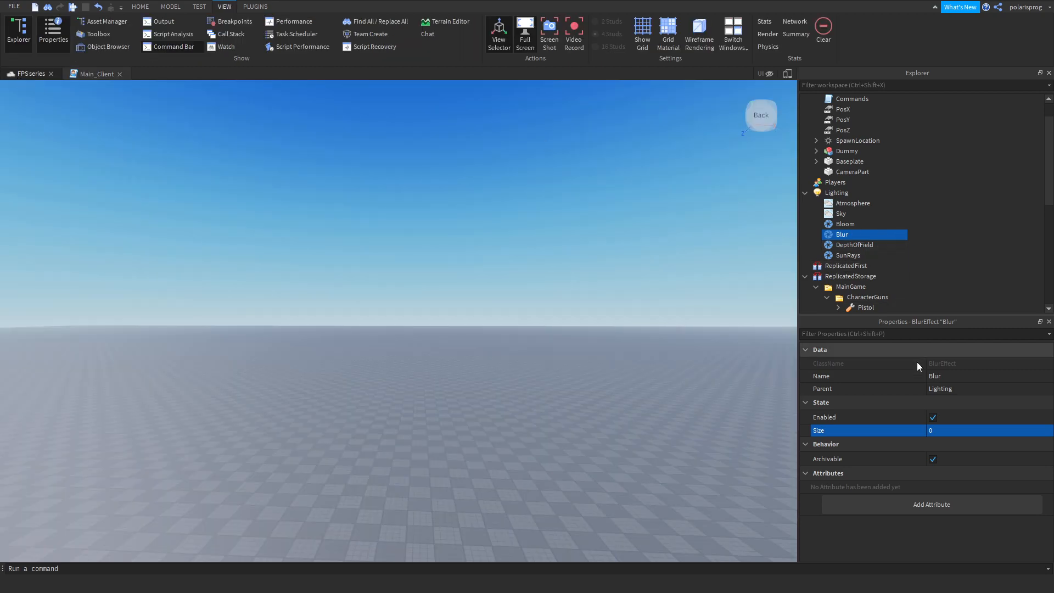
click(959, 434)
drag(969, 430, 684, 413)
click(90, 74)
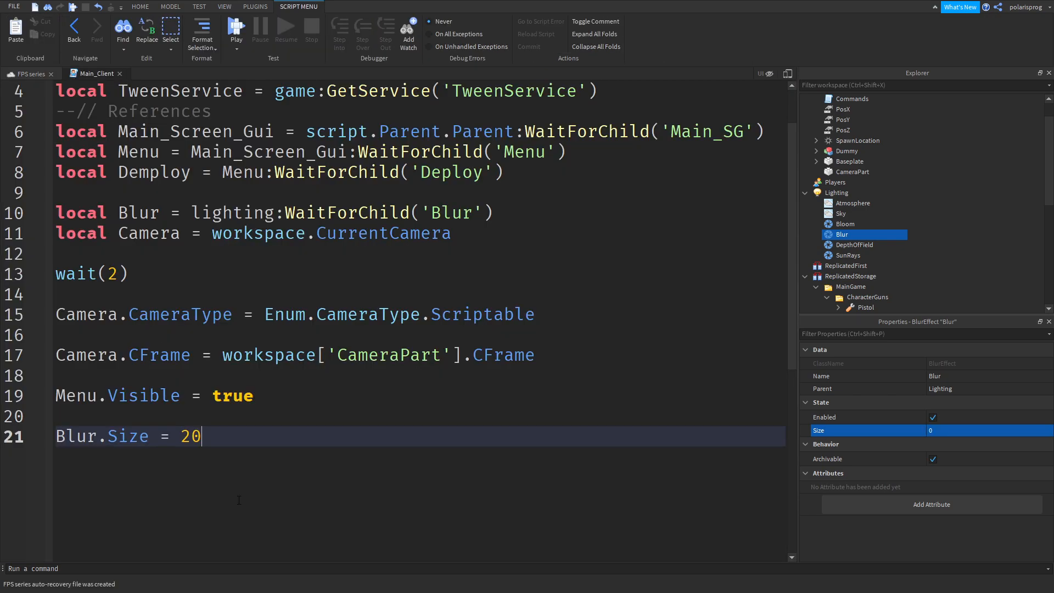
Start line 23 with the Demploy variable, and correct its name to Deploy in the declaration on line 8.
key(Return)
key(Return)
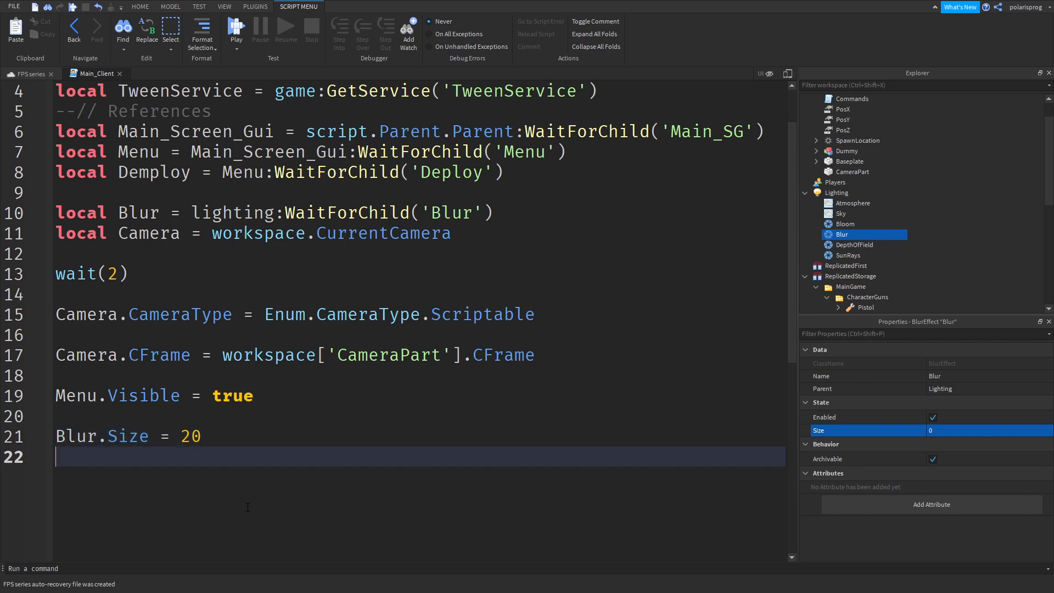
scroll(248, 506, down, 1)
text(Demploy)
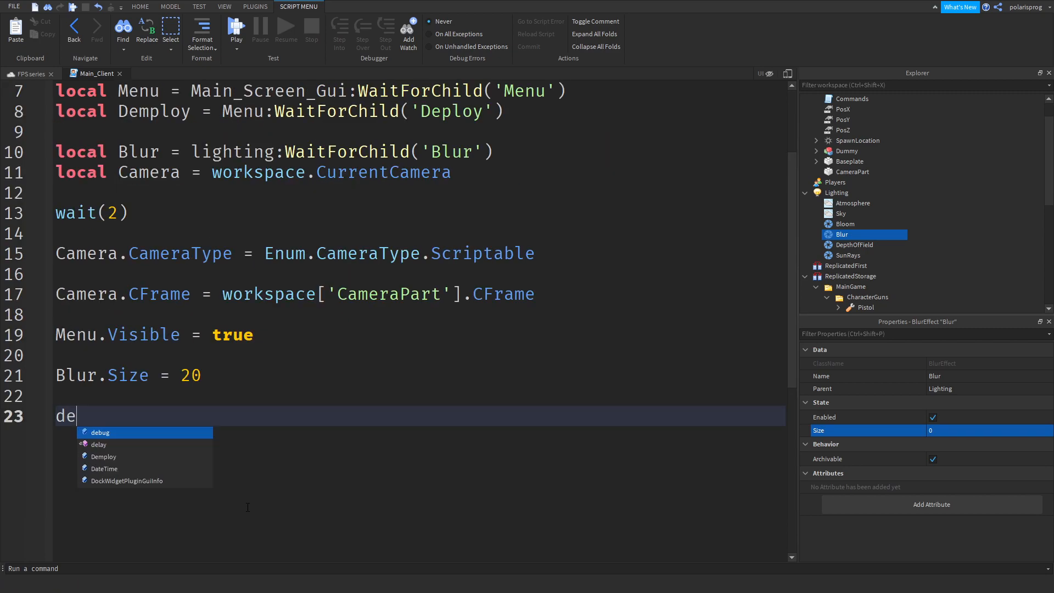
click(273, 565)
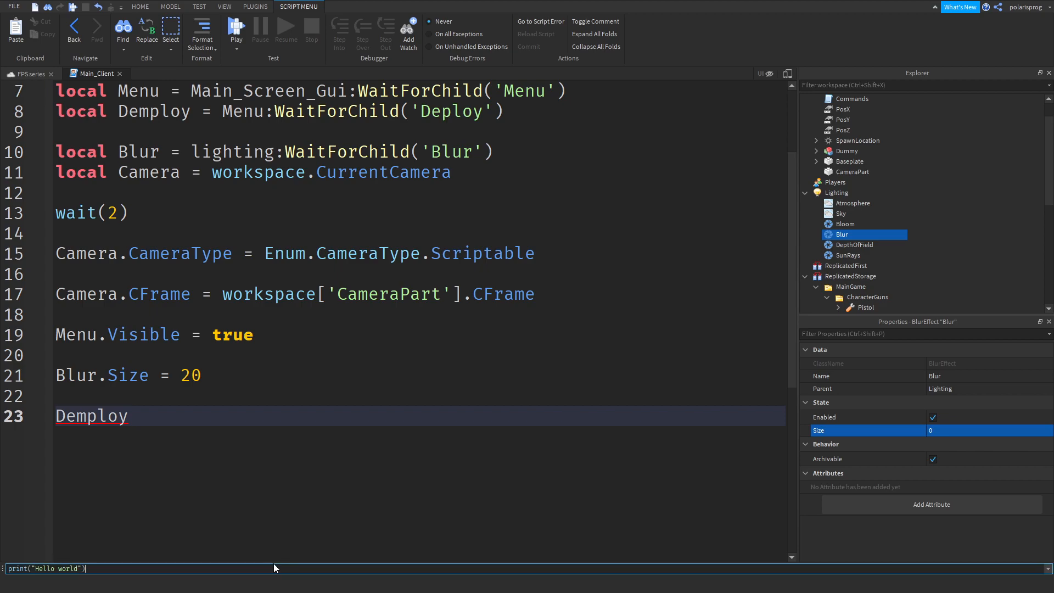
scroll(265, 518, up, 2)
click(150, 236)
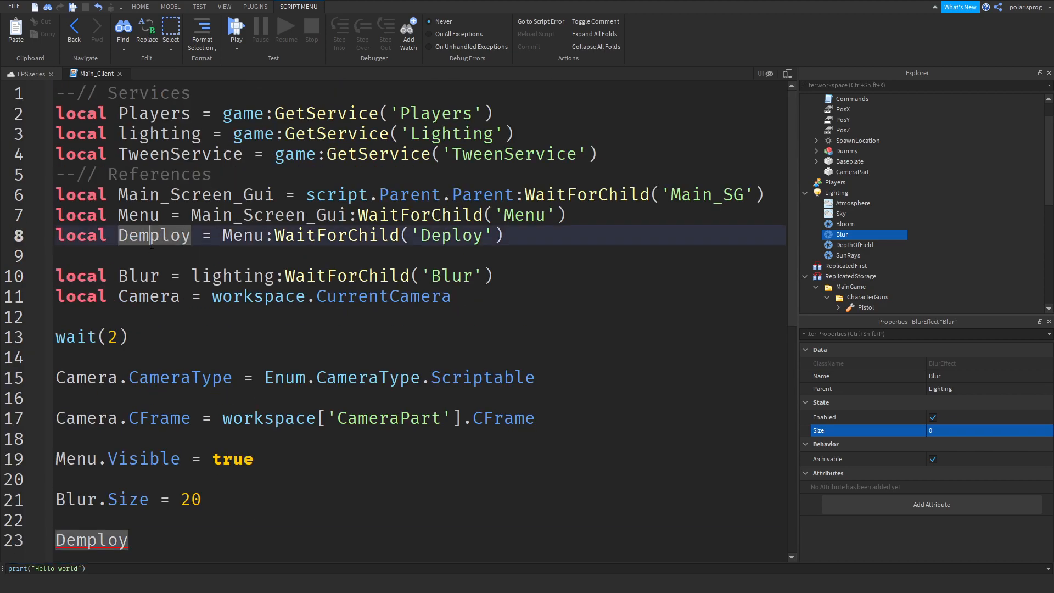
key(BackSpace)
Extend line 23 to Demploy.MouseButton1Click:Connect(function() with an empty body closed by end).
scroll(153, 277, down, 2)
click(143, 410)
double_click(143, 410)
text(dep)
key(Tab)
text(.Moy)
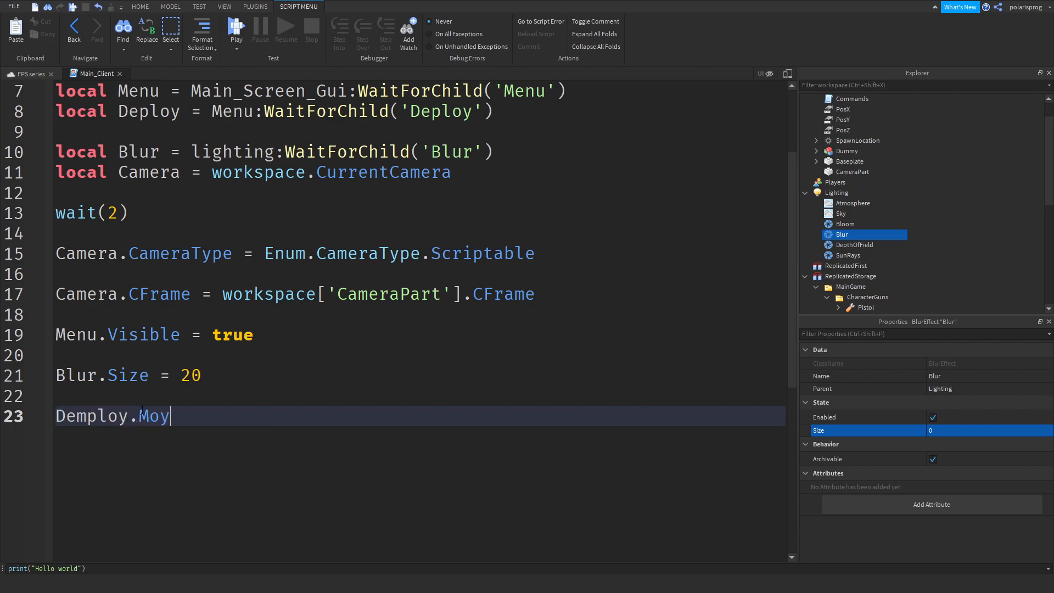
key(BackSpace)
text(useButton1Click)
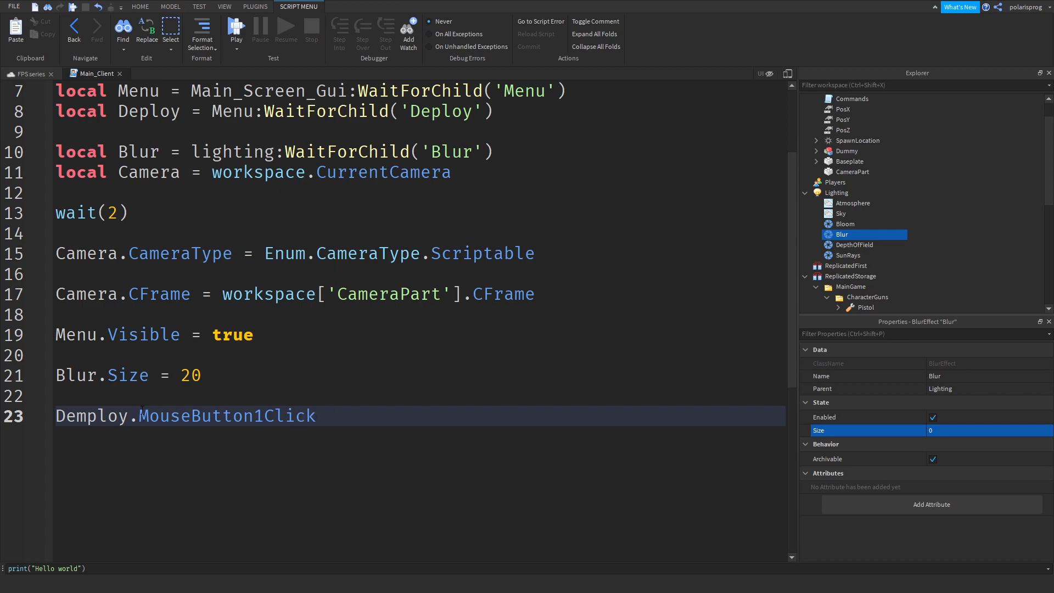
text(:Connect(function()
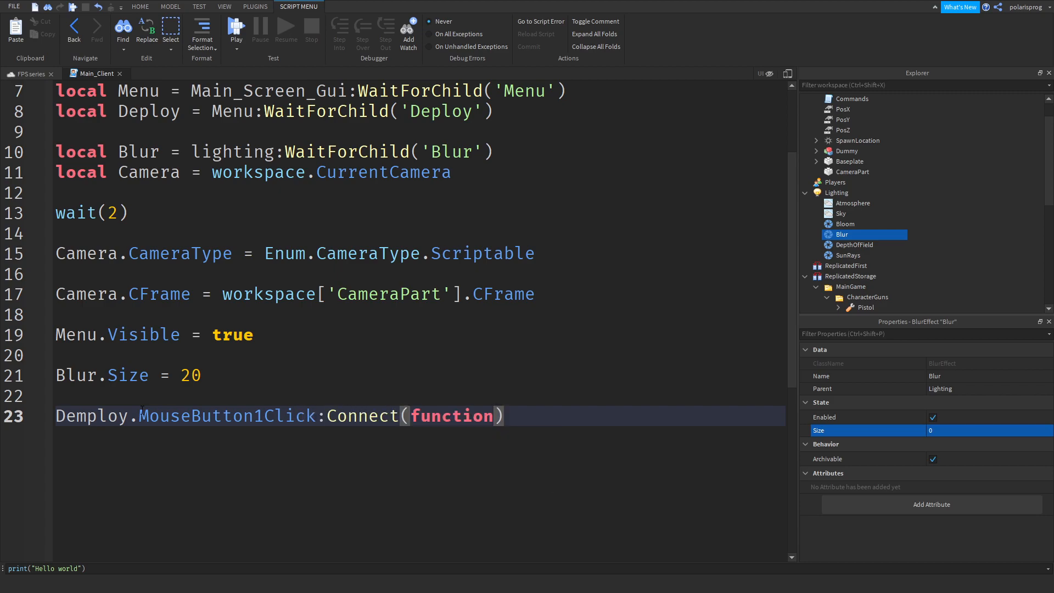
key(Return)
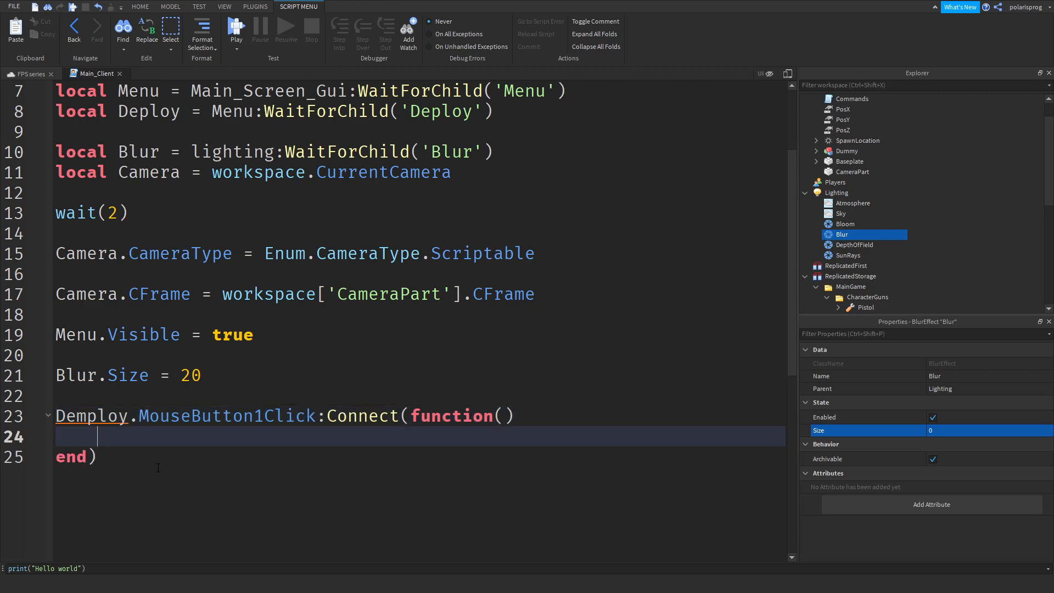
Correct Demploy to Deploy on line 23 and place the cursor in the empty function body.
ctrl+scroll(142, 409, up, 1)
scroll(154, 466, up, 2)
click(152, 314)
click(159, 248)
scroll(119, 276, down, 5)
click(92, 245)
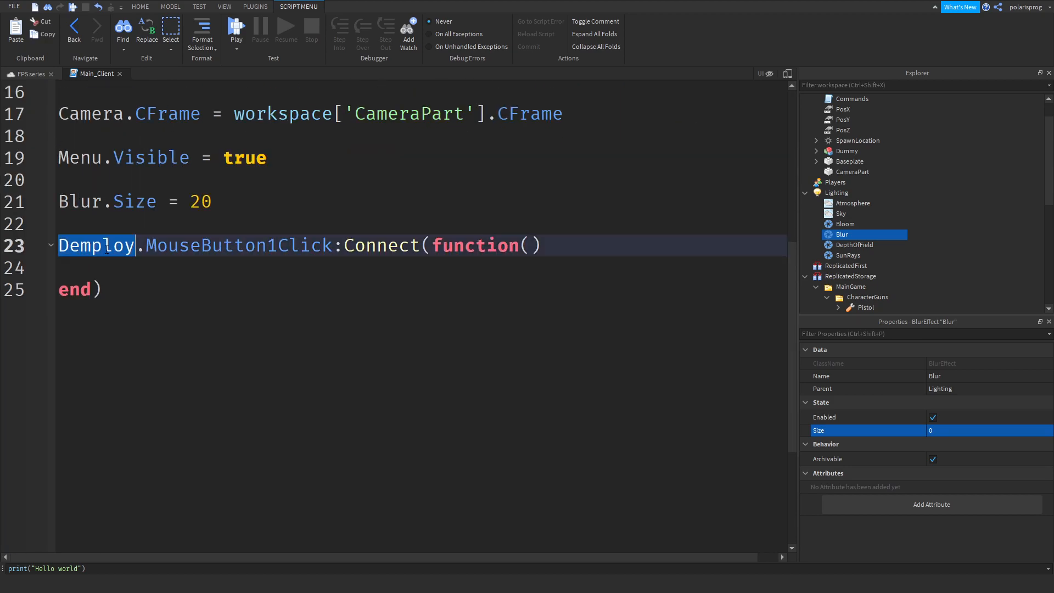
key(BackSpace)
click(109, 263)
ctrl+scroll(110, 263, down, 1)
ctrl+scroll(109, 263, up, 2)
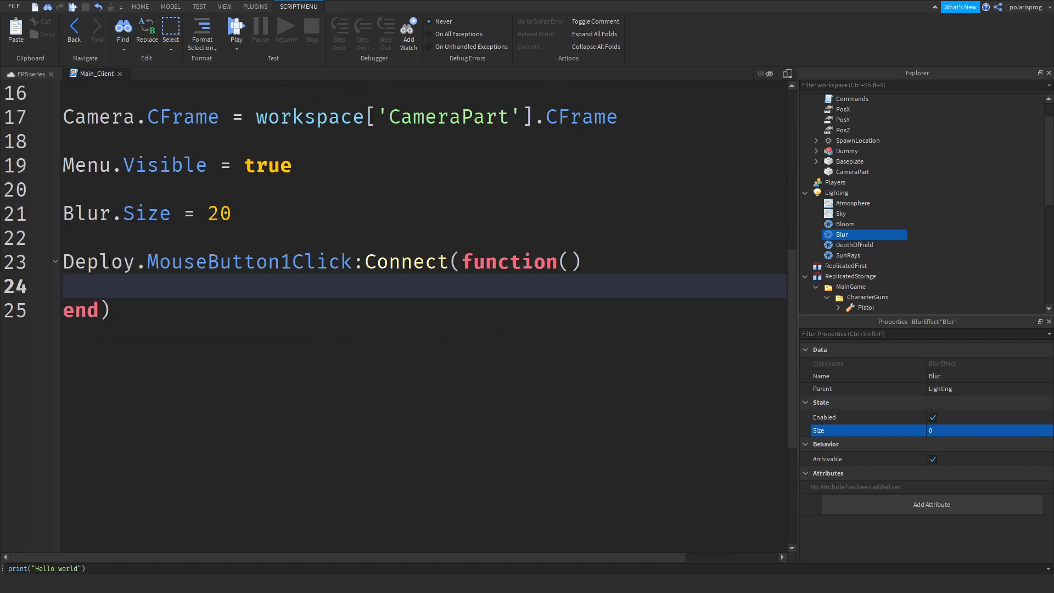
On line 24, declare local BlurTween = TweenService:Create( with Blur as its first argument.
text(local twe)
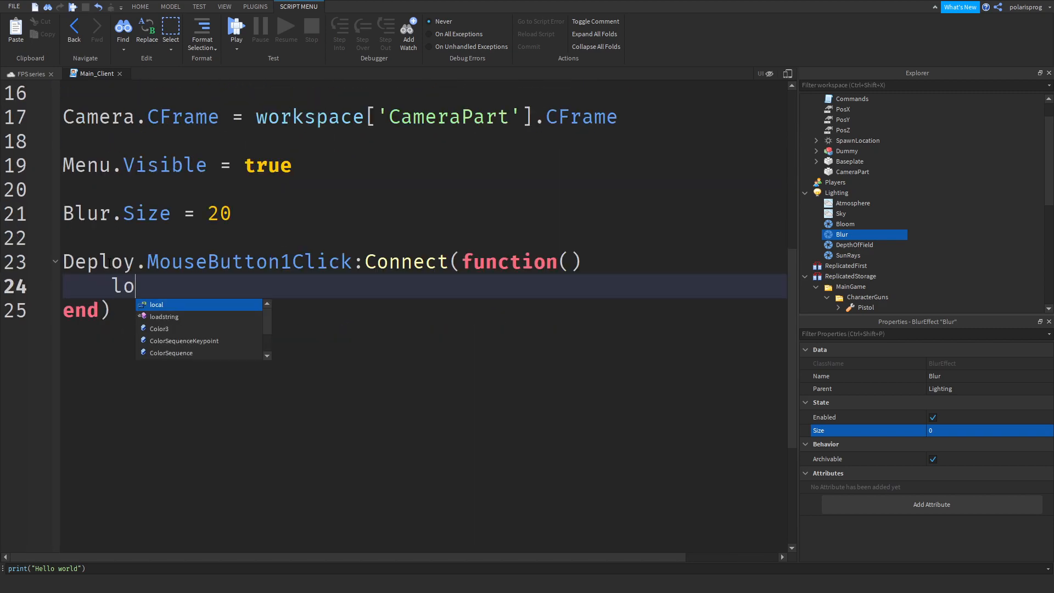
key(BackSpace)
key(BackSpace)
key(BackSpace)
text(BlurTw)
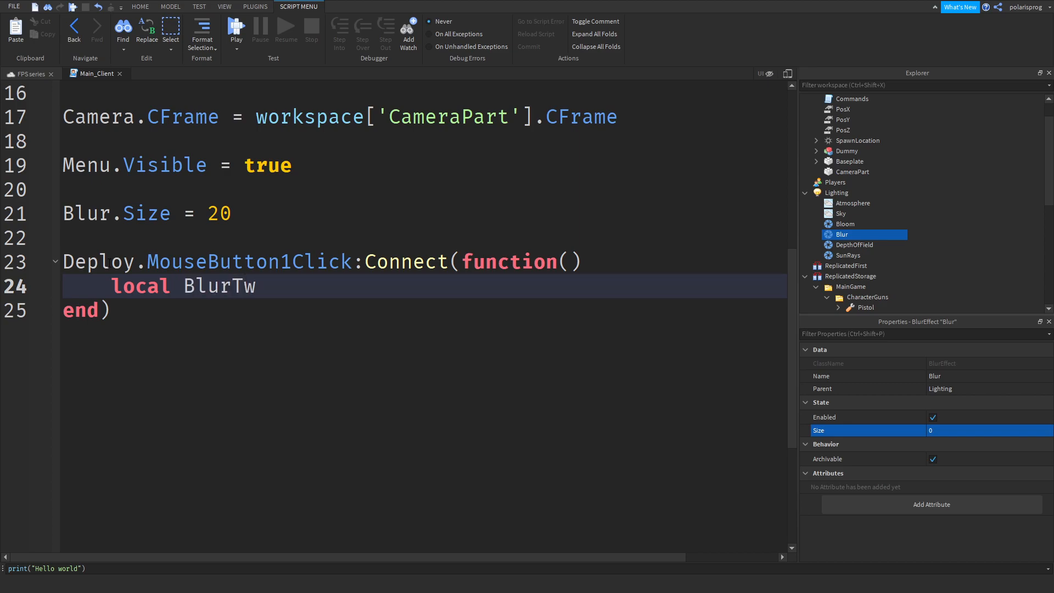
text(een = TweenService)
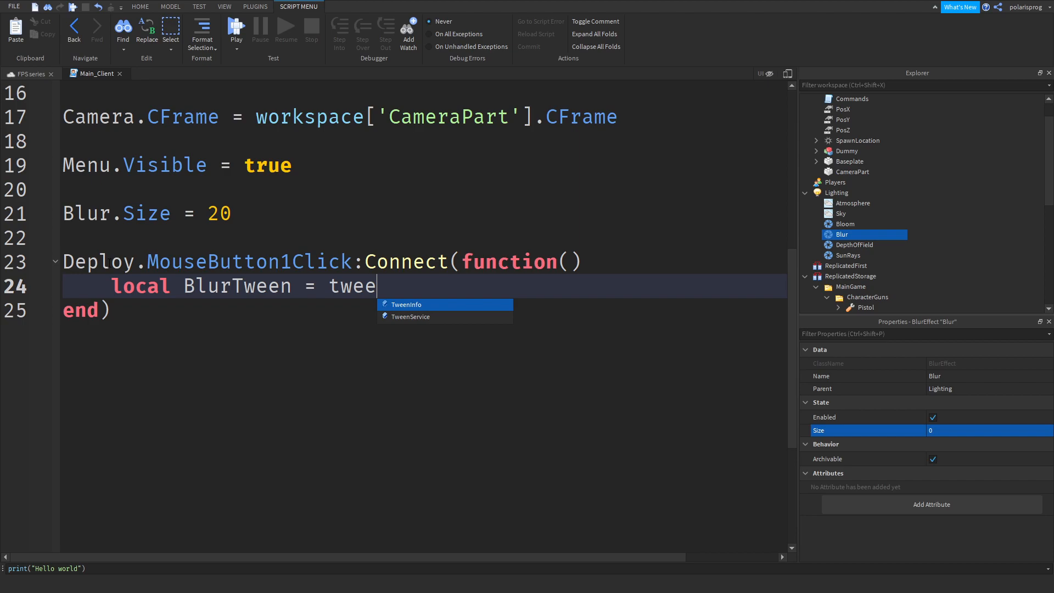
text(:cr)
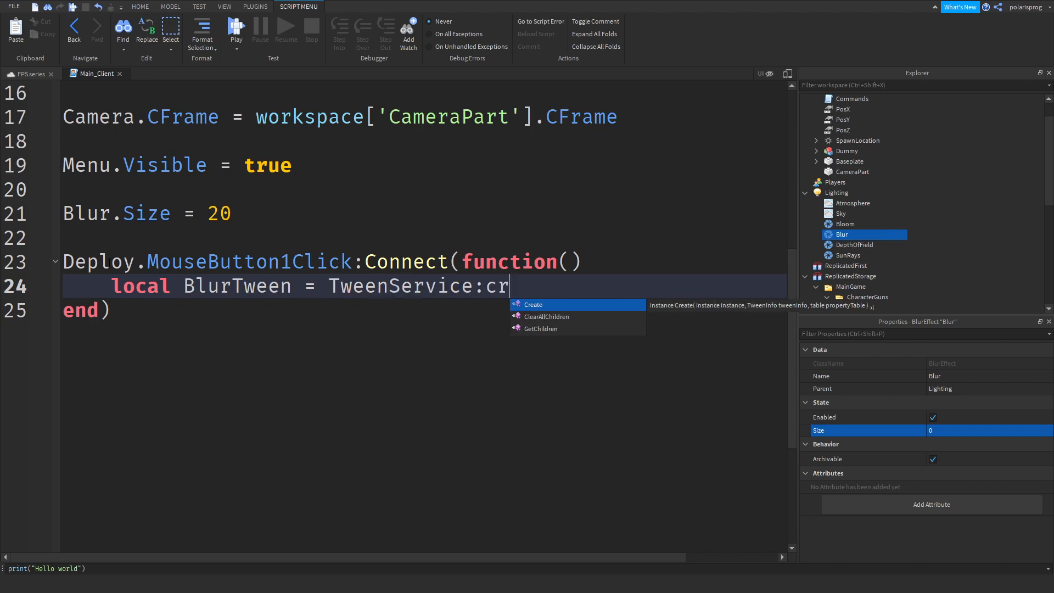
key(Tab)
text(blu)
key(Tab)
text(, )
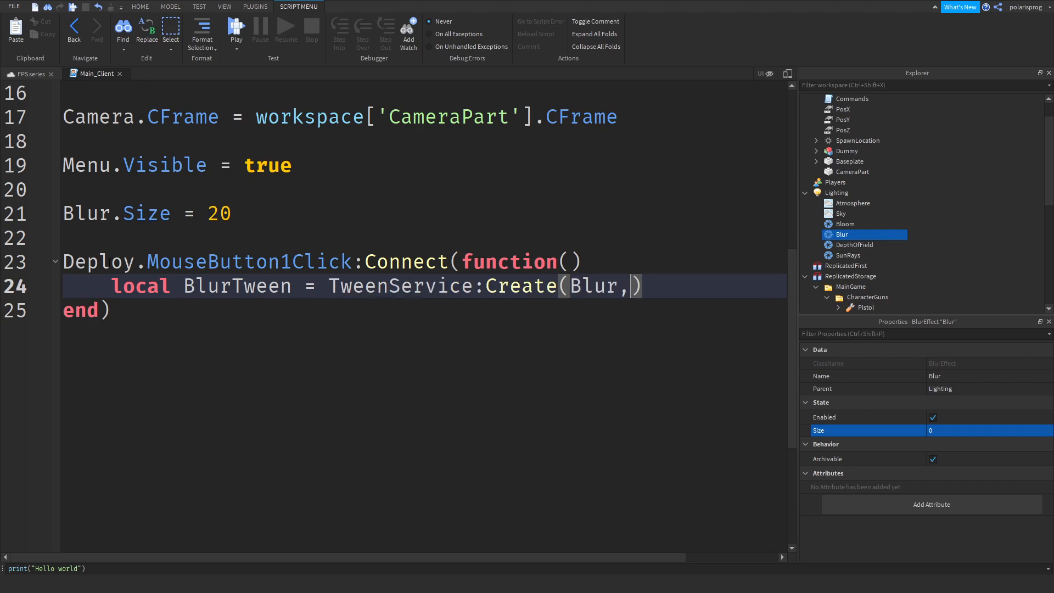
Complete the BlurTween call with TweenInfo.new(2) and the property table {Size = 0}.
text(TweenInfo.new(2)
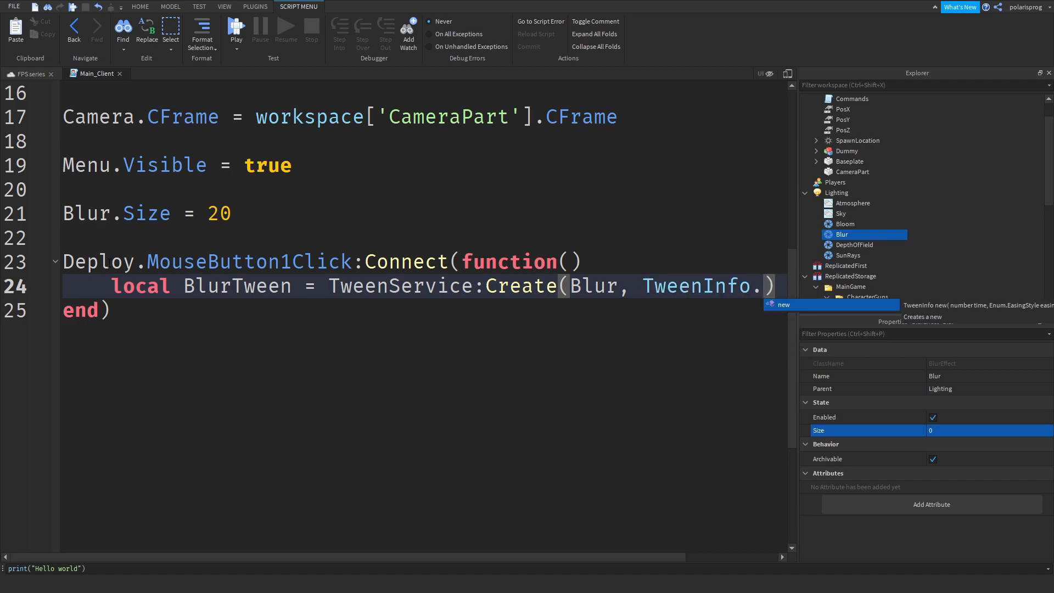
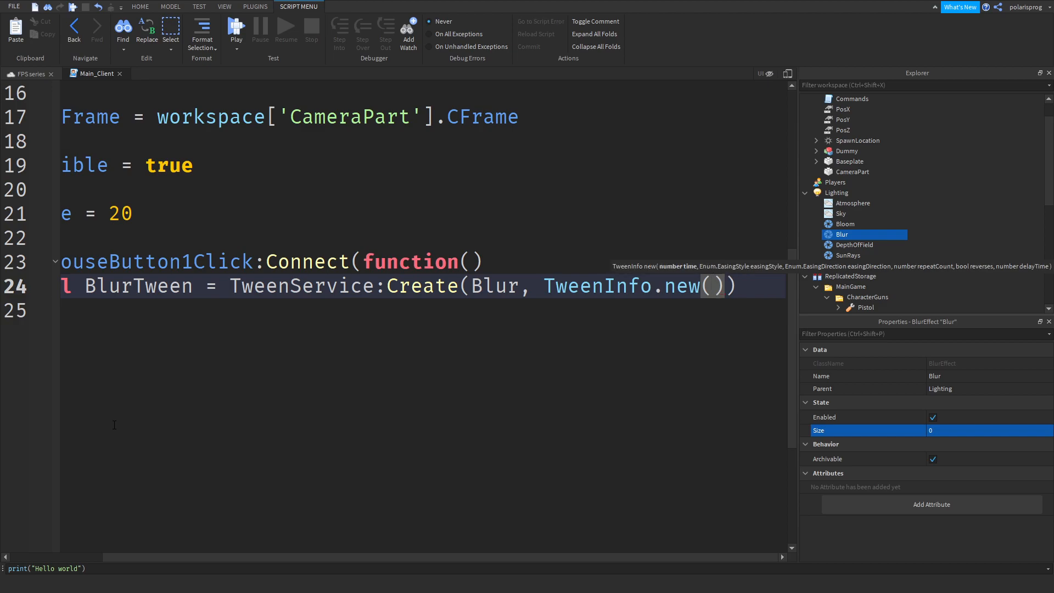
text(2)
key(Right)
text(, {)
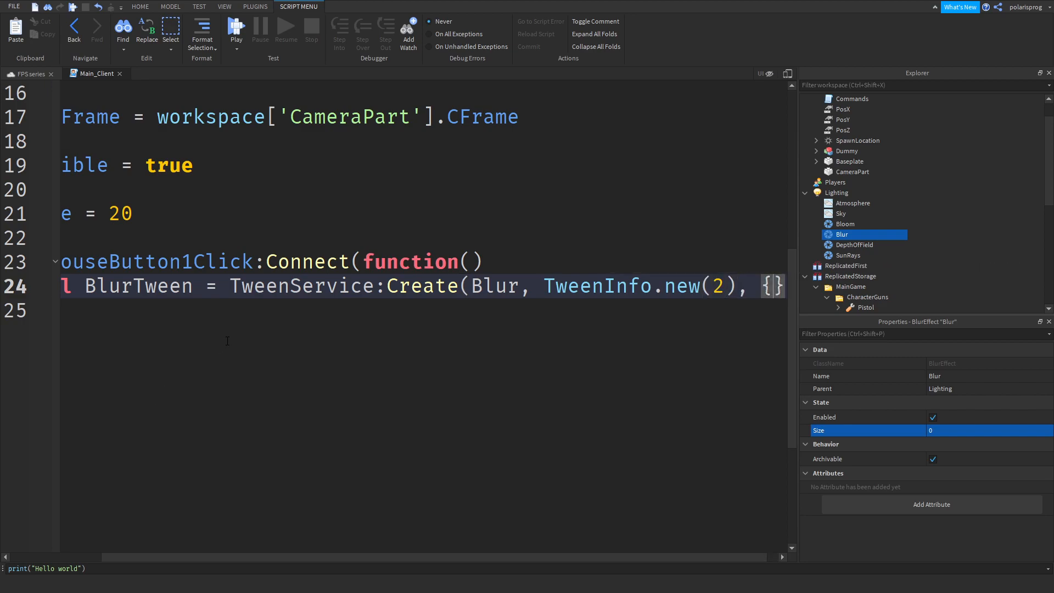
ctrl+scroll(227, 340, down, 2)
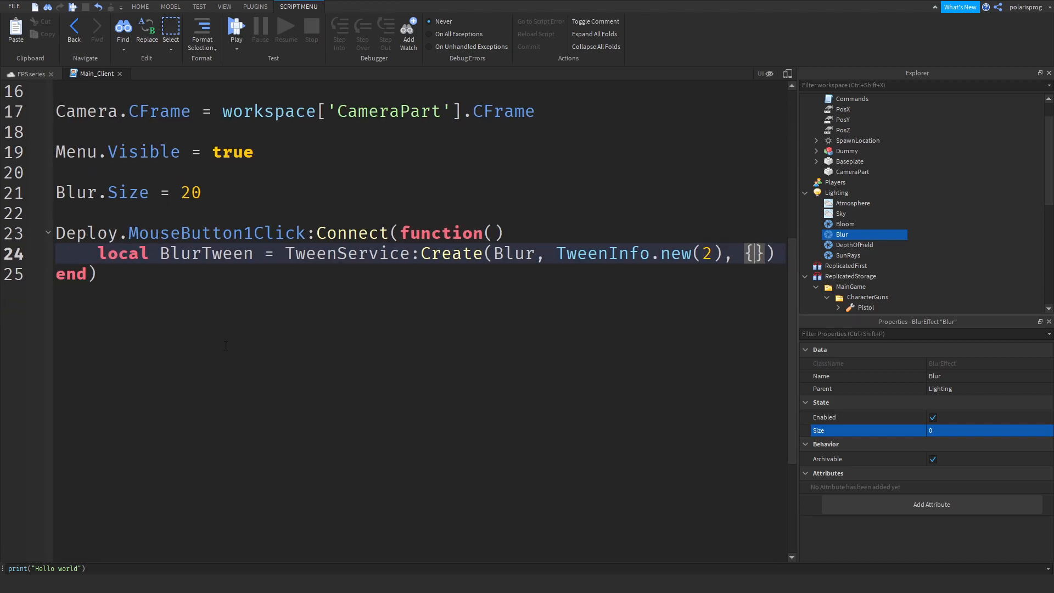
text(Size = )
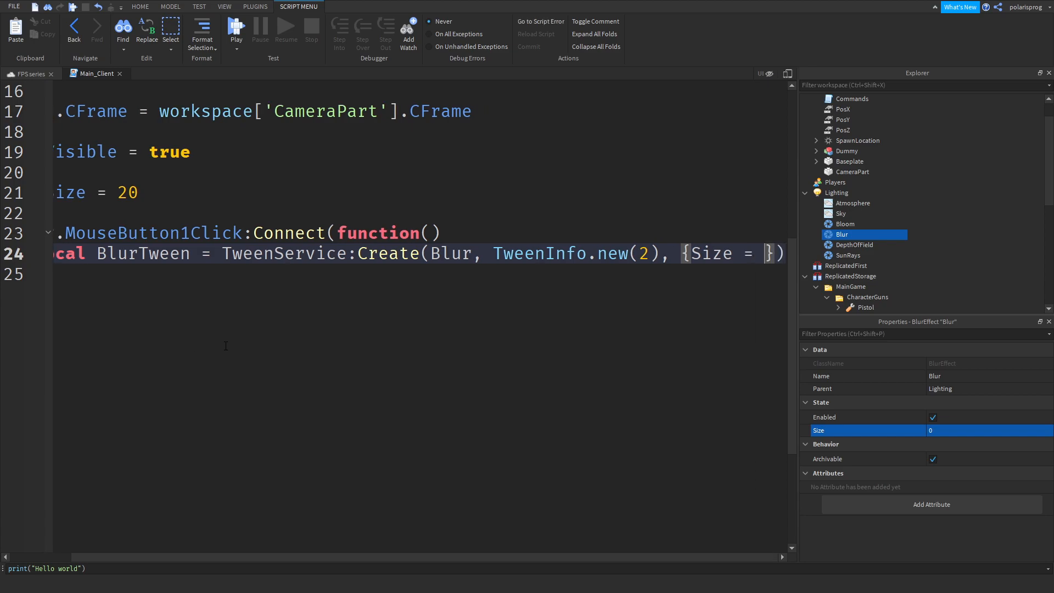
text(0)
click(226, 345)
ctrl+scroll(726, 411, down, 1)
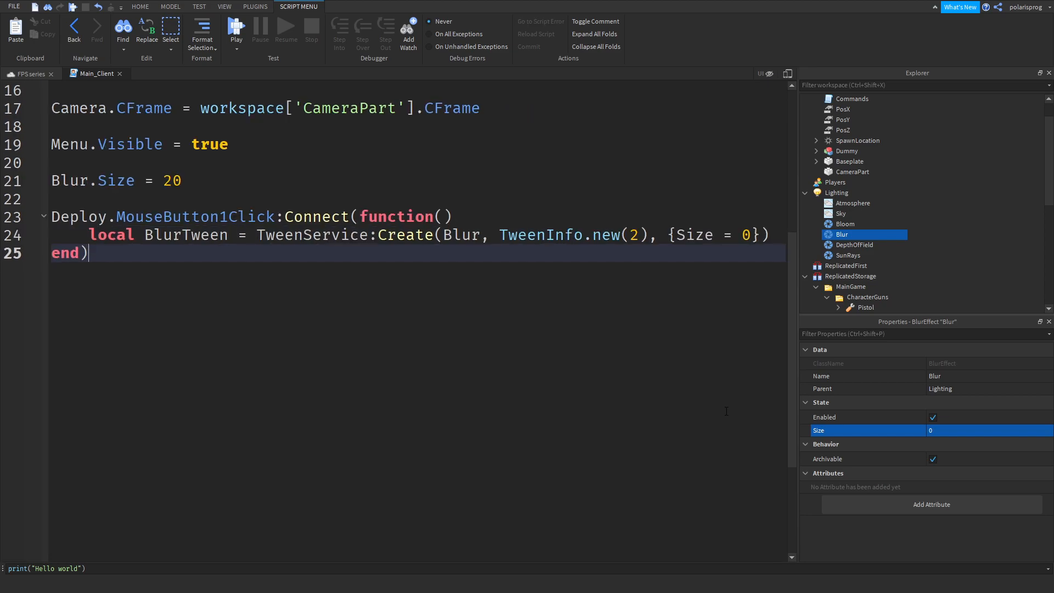
Insert a new line 23 between Blur.Size = 20 and the Deploy handler, starting with the keyword local.
click(781, 234)
scroll(696, 402, up, 5)
scroll(241, 252, down, 3)
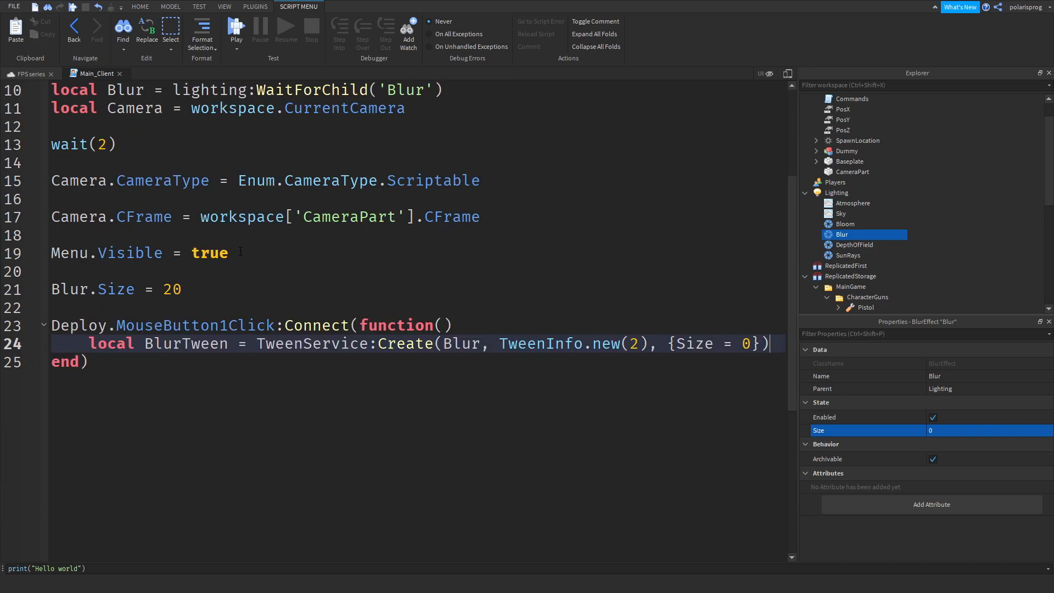
click(230, 290)
key(Return)
key(Return)
text(f)
key(BackSpace)
text(local)
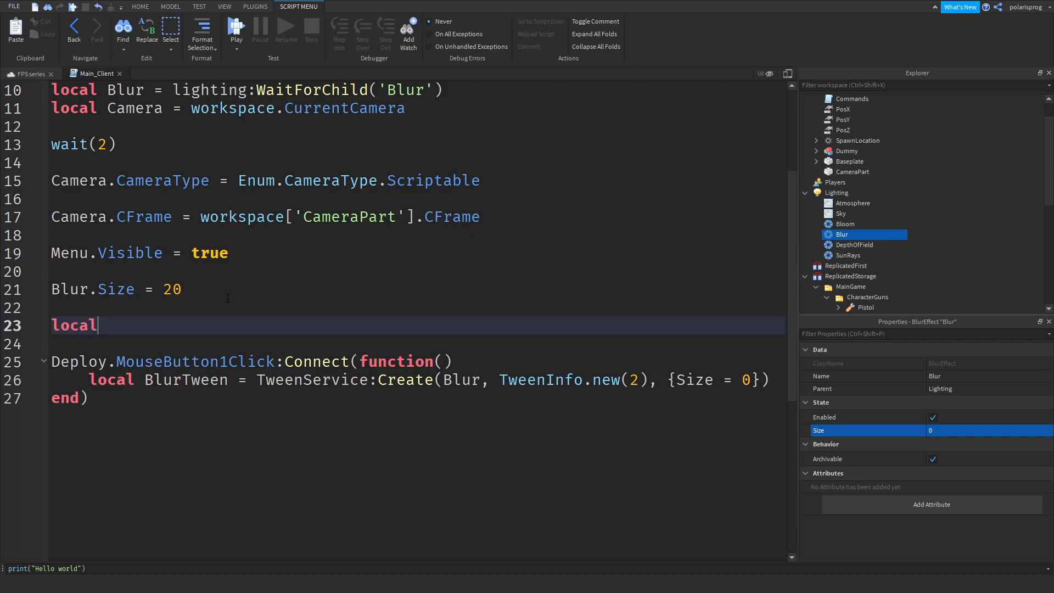
Complete line 23 as local function getOutOfMenu() and open its body, closed by end.
text( function get)
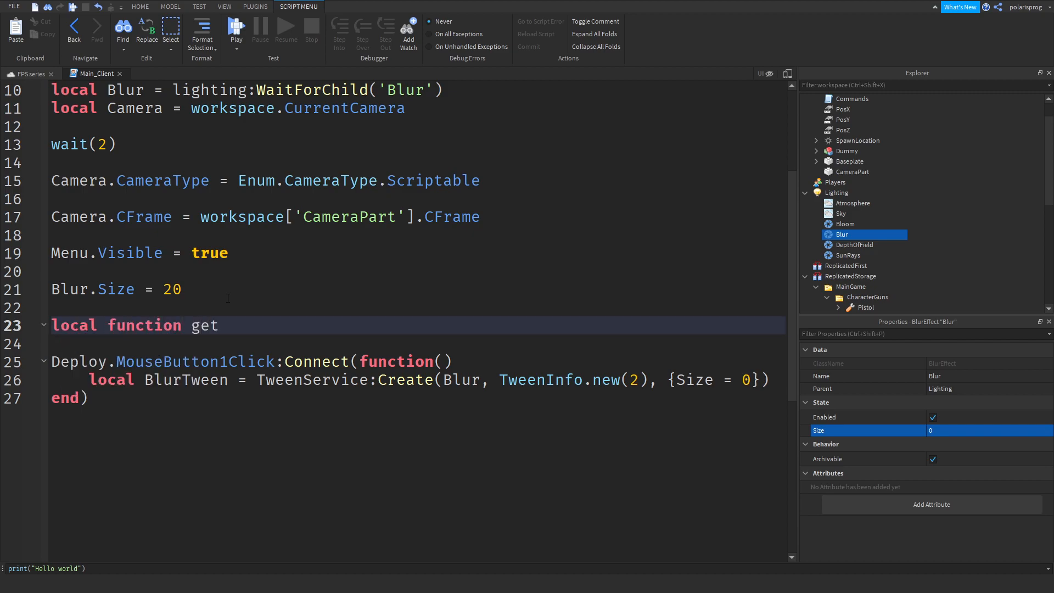
text(OutOfM)
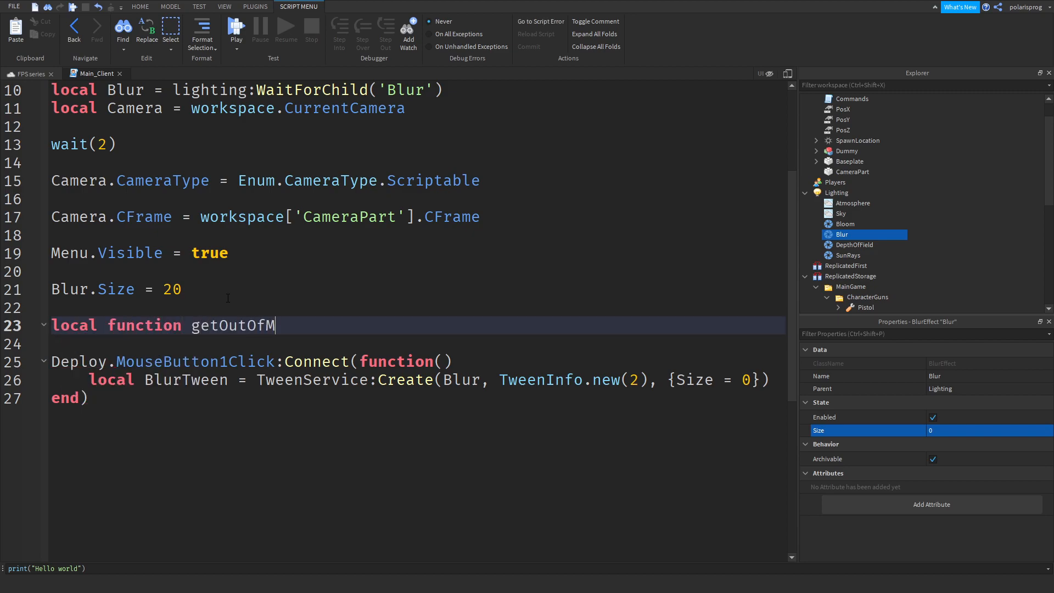
text(enu)
text( =)
key(BackSpace)
key(BackSpace)
key(BackSpace)
text(()
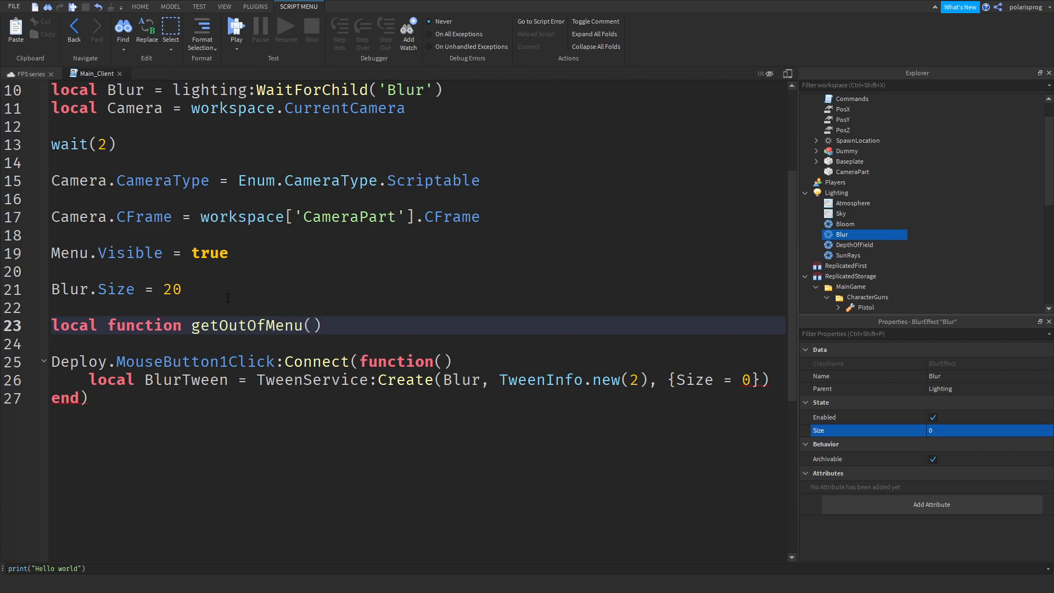
key(Return)
Move the BlurTween line from the Deploy handler into the body of getOutOfMenu.
triple_click(187, 416)
key(ctrl+x)
click(160, 362)
click(164, 351)
key(ctrl+v)
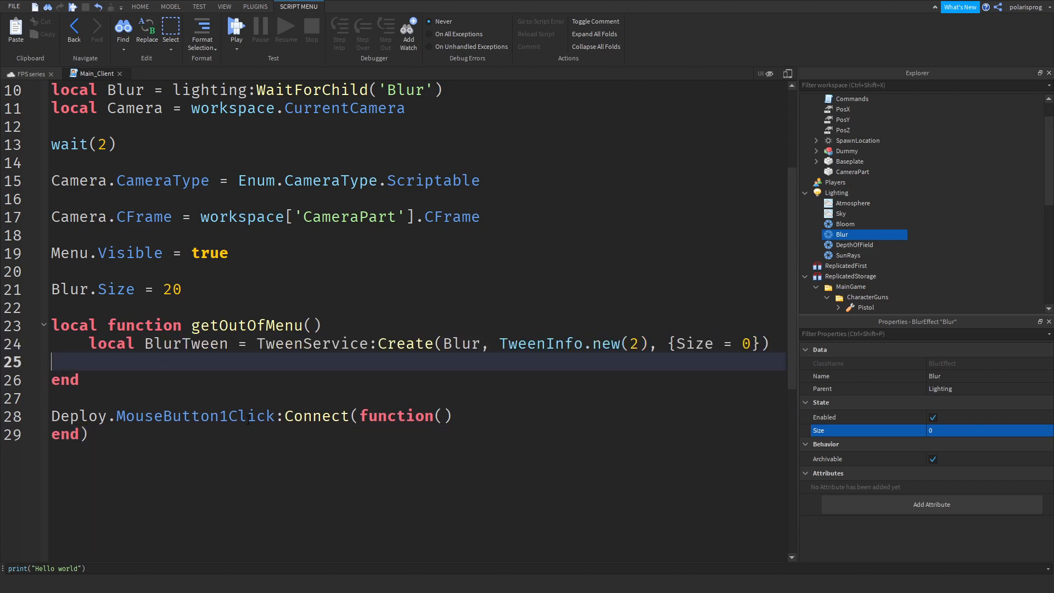
Remove the old Deploy.MouseButton1Click handler below getOutOfMenu, leaving line 27 empty.
drag(249, 420, 5, 402)
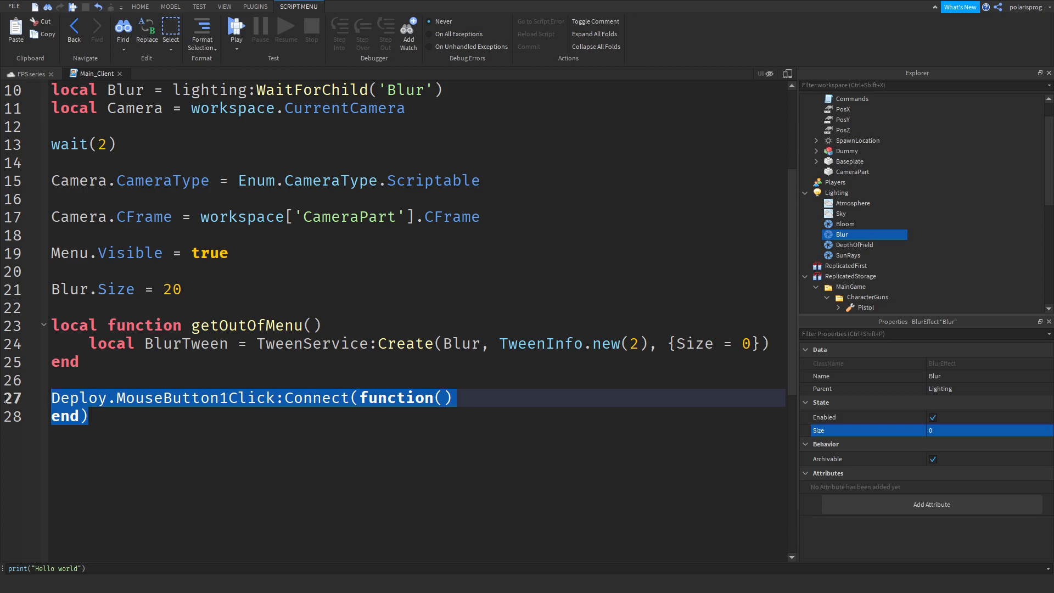
text(delay()
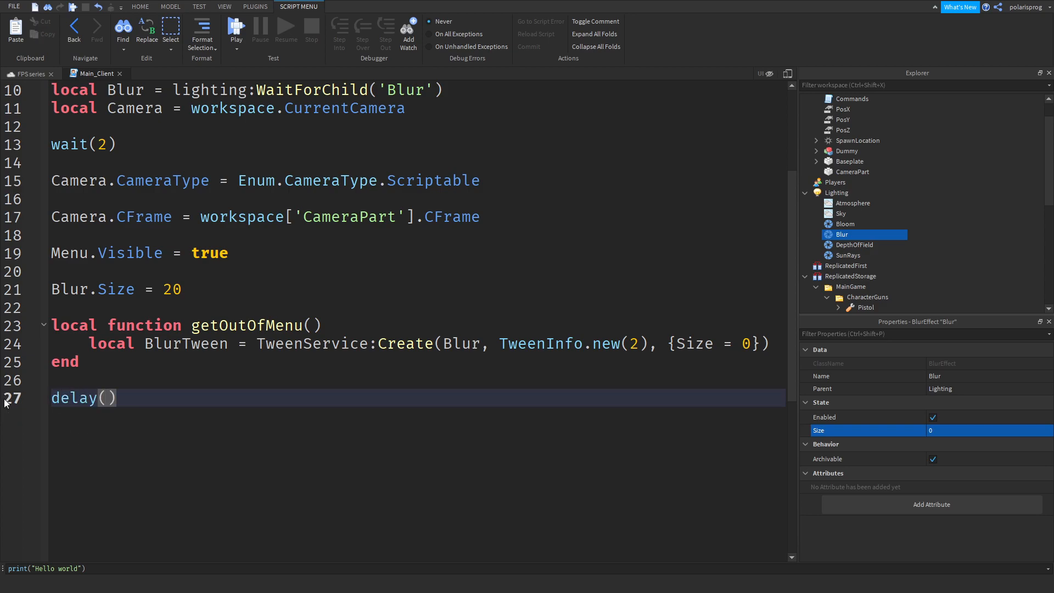
key(Delete)
key(BackSpace)
text(Dep)
key(BackSpace)
key(BackSpace)
key(BackSpace)
key(BackSpace)
key(BackSpace)
key(BackSpace)
key(BackSpace)
key(BackSpace)
Write Deploy.MouseButton1Click:Connect(getOutOfMenu) on line 27.
text(Deploy.Mouy)
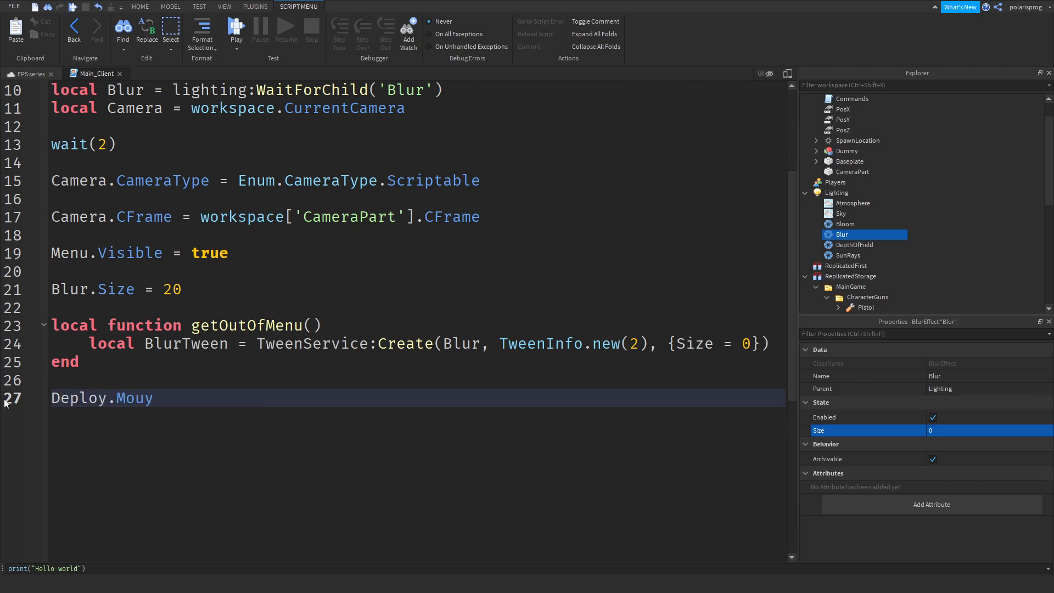
key(BackSpace)
text(seButton1Click:Connect(get)
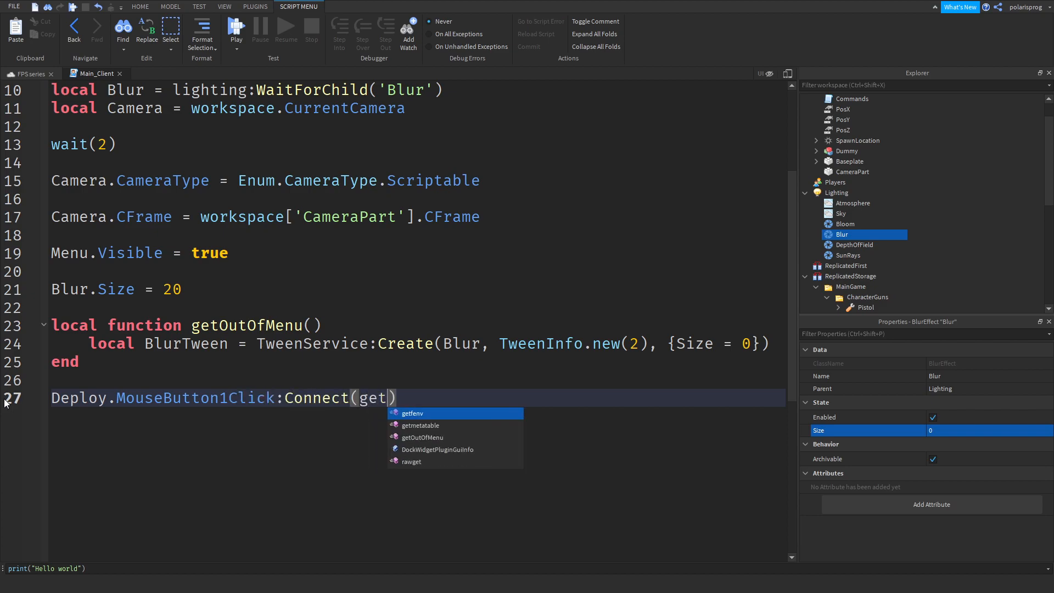
key(Down)
key(Down)
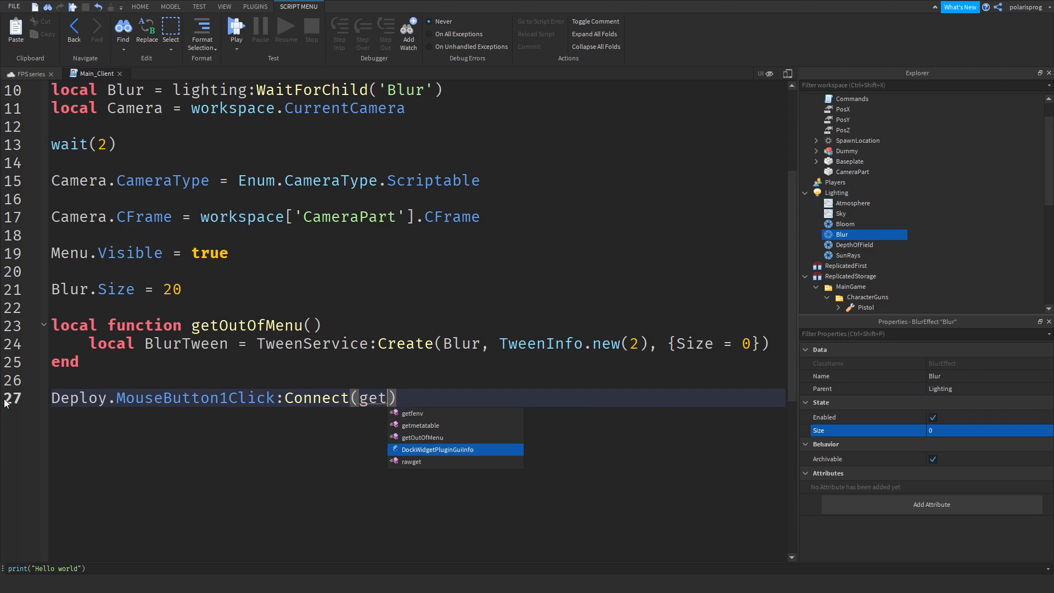
key(Return)
key(BackSpace)
key(BackSpace)
key(BackSpace)
text())
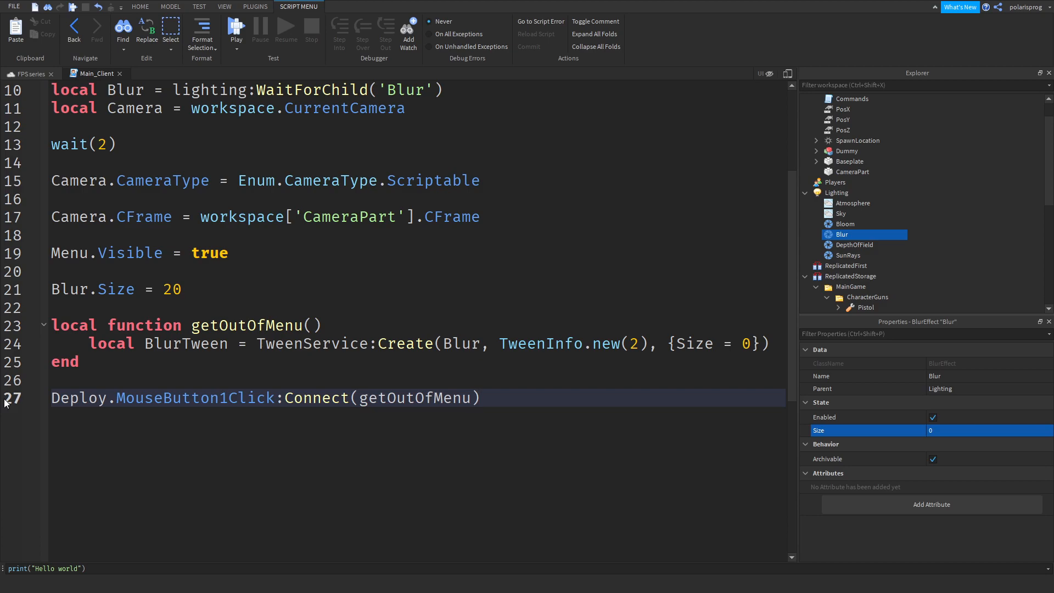
Add Menu.Visible = false below the BlurTween line inside getOutOfMenu.
click(772, 341)
key(Return)
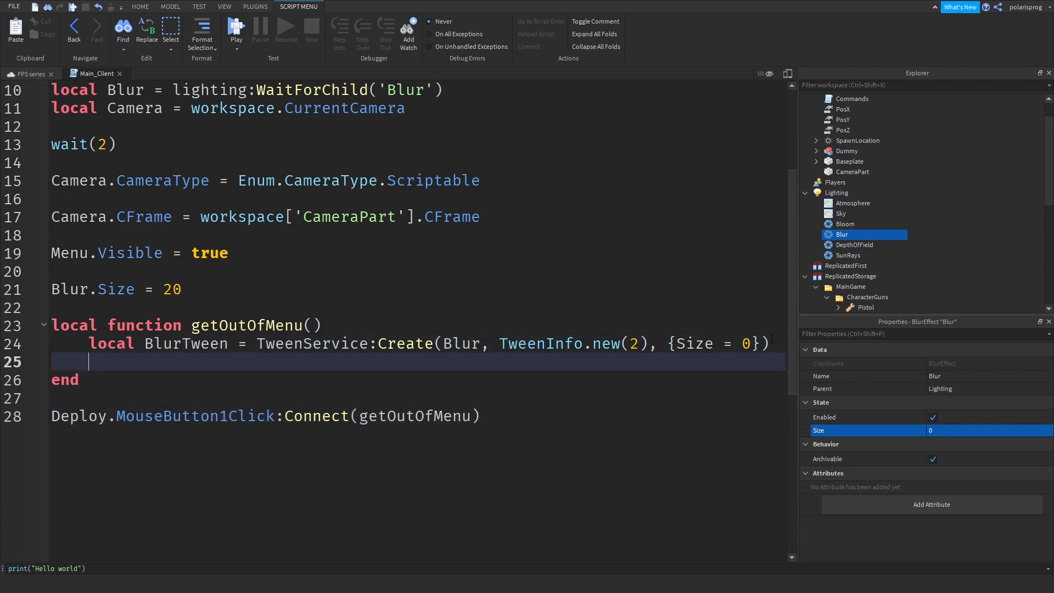
scroll(771, 338, up, 2)
scroll(771, 338, down, 2)
text(me)
key(Tab)
text(.Visible = fals)
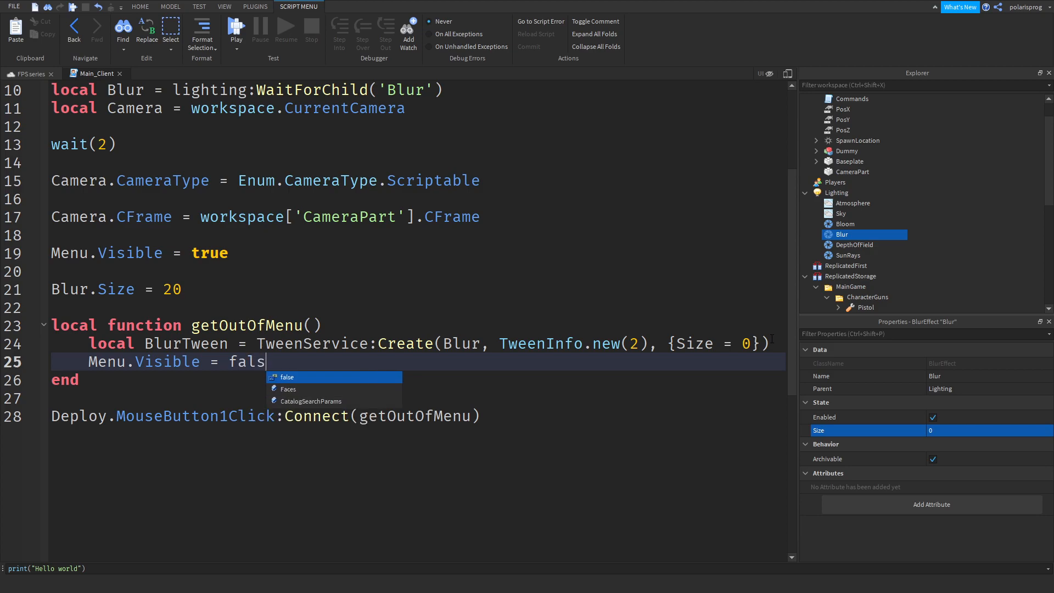
key(Tab)
On line 26, declare local cameraTween = TweenService:Create( with Camera as its first argument.
key(Return)
text(local c)
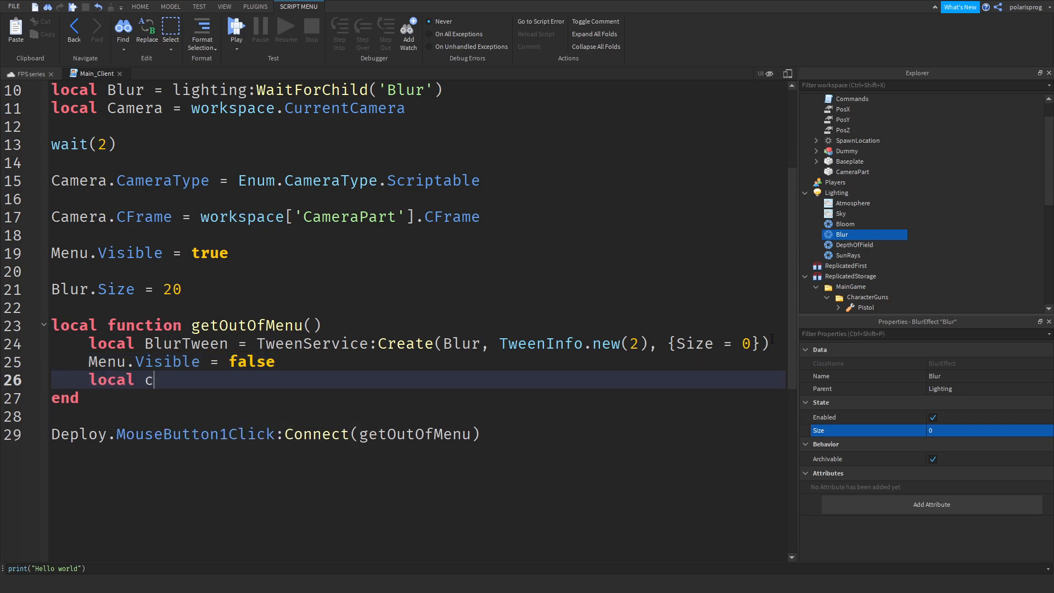
text(ameraTween =)
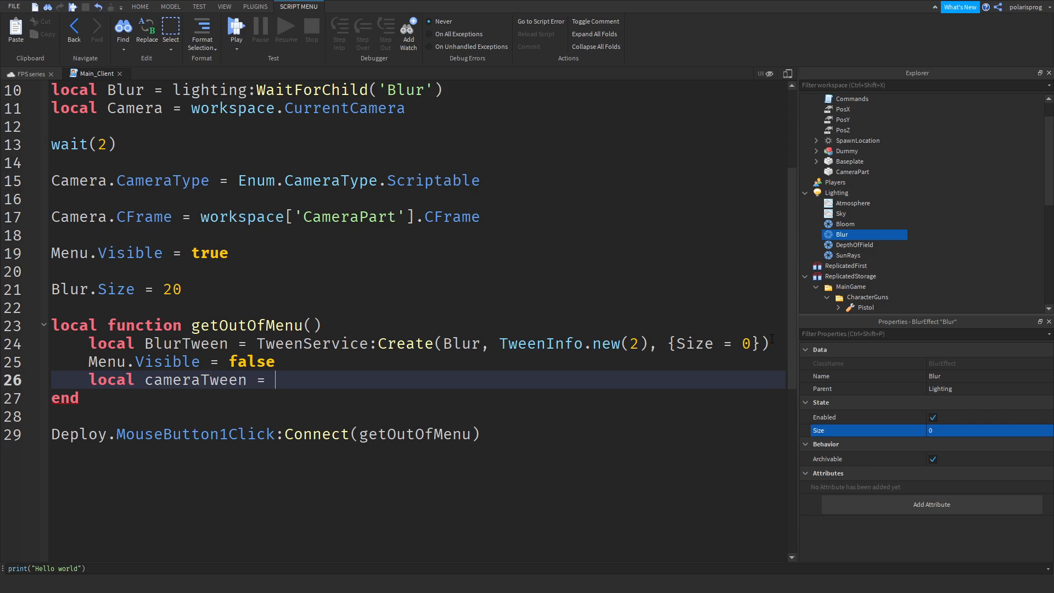
text( twe)
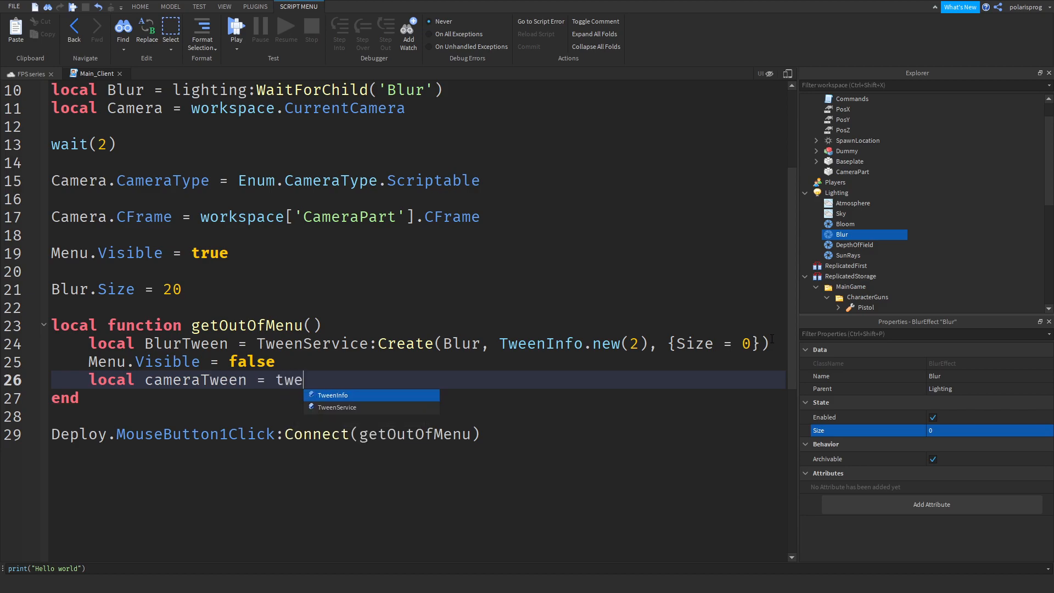
key(Tab)
text(:Cre)
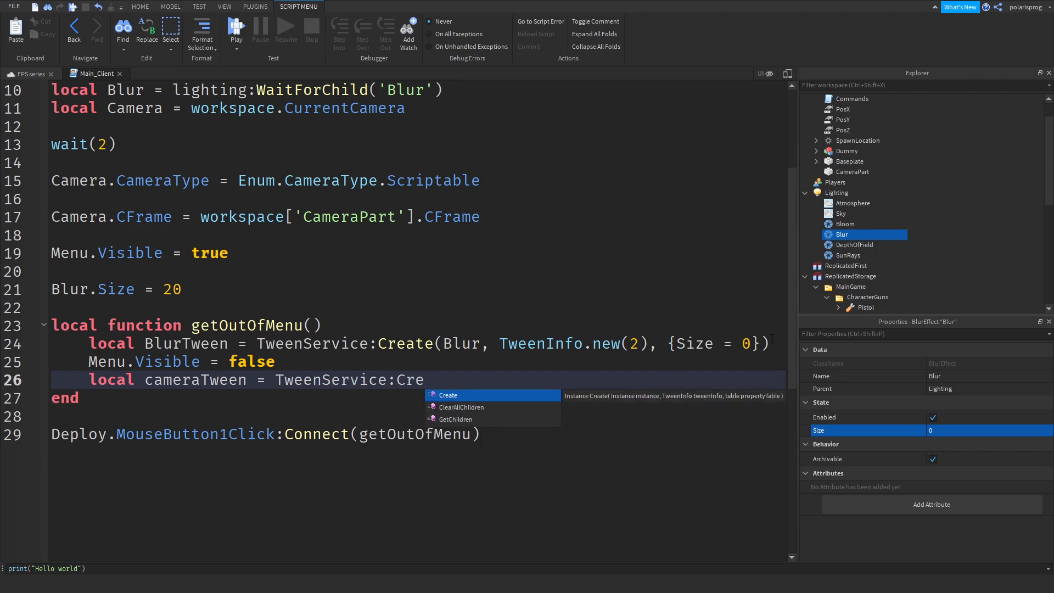
key(Tab)
text(()
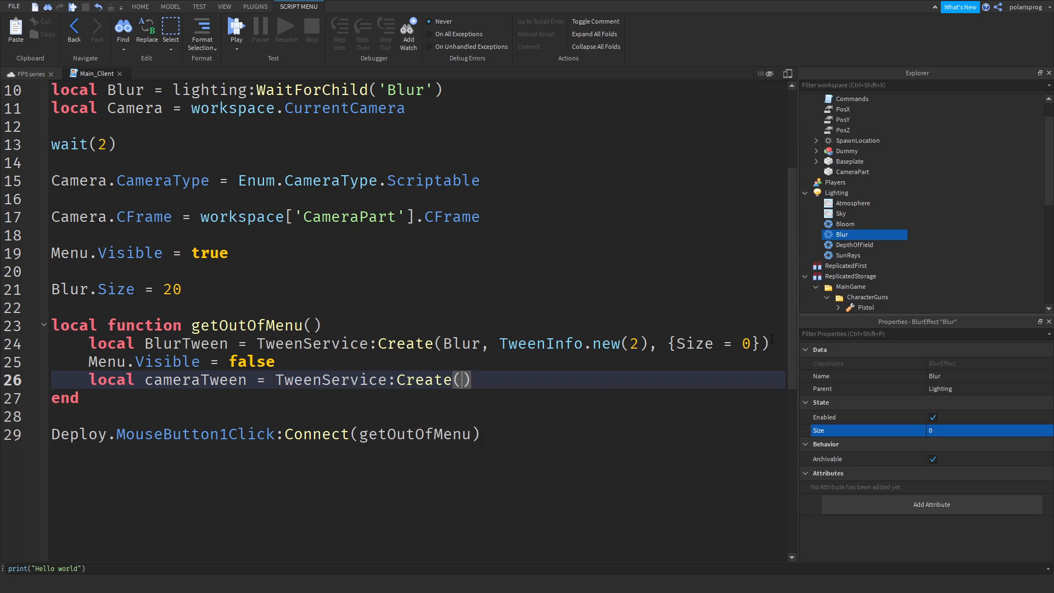
text(c)
key(Tab)
text(,)
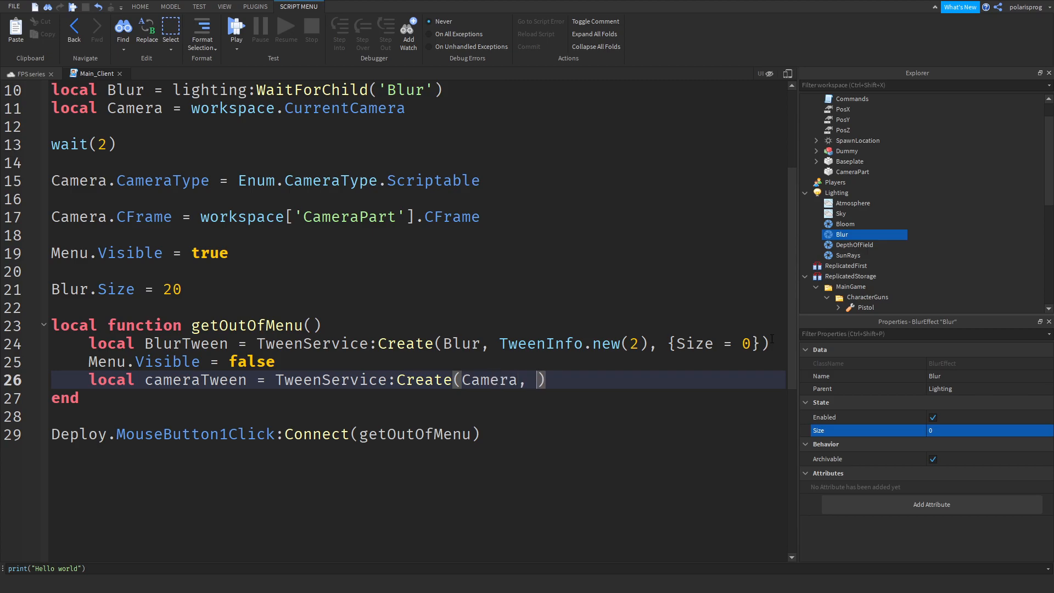
key(alt+Tab)
key(alt+Tab)
key(alt+Tab)
key(alt+Tab)
Extend the cameraTween call's arguments with TweenInfo.new(2) and a table starting with CFrame =.
text(t)
key(Tab)
text(.new()
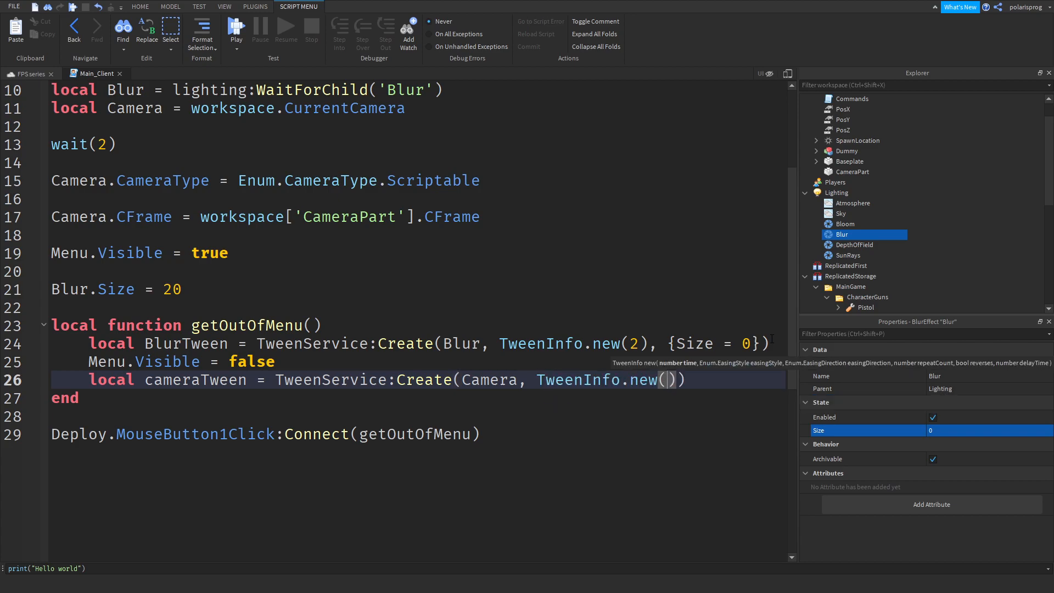
text(.)
key(BackSpace)
text(2), {)
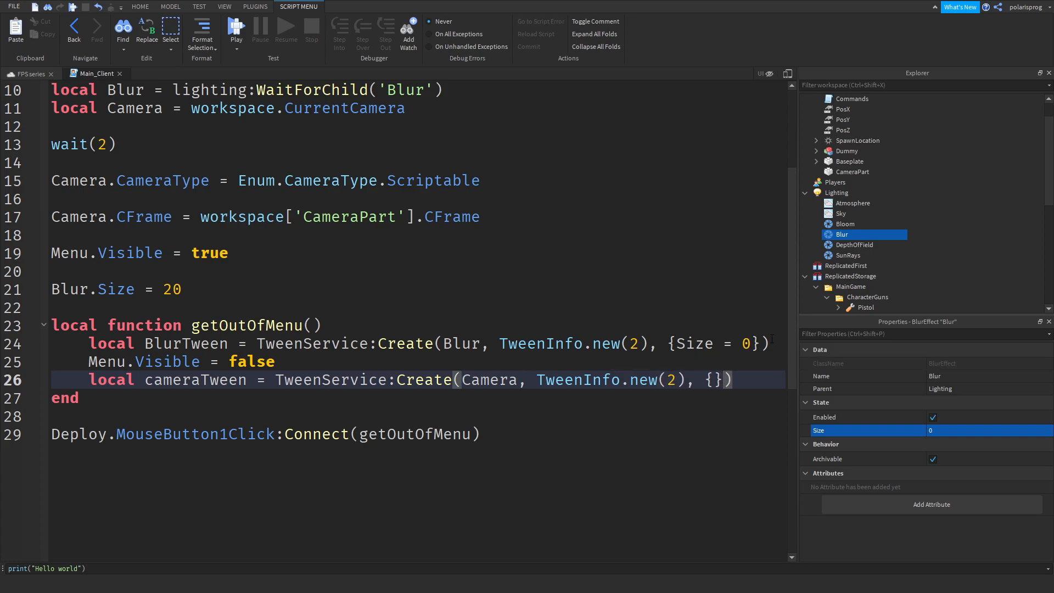
text(CFrame )
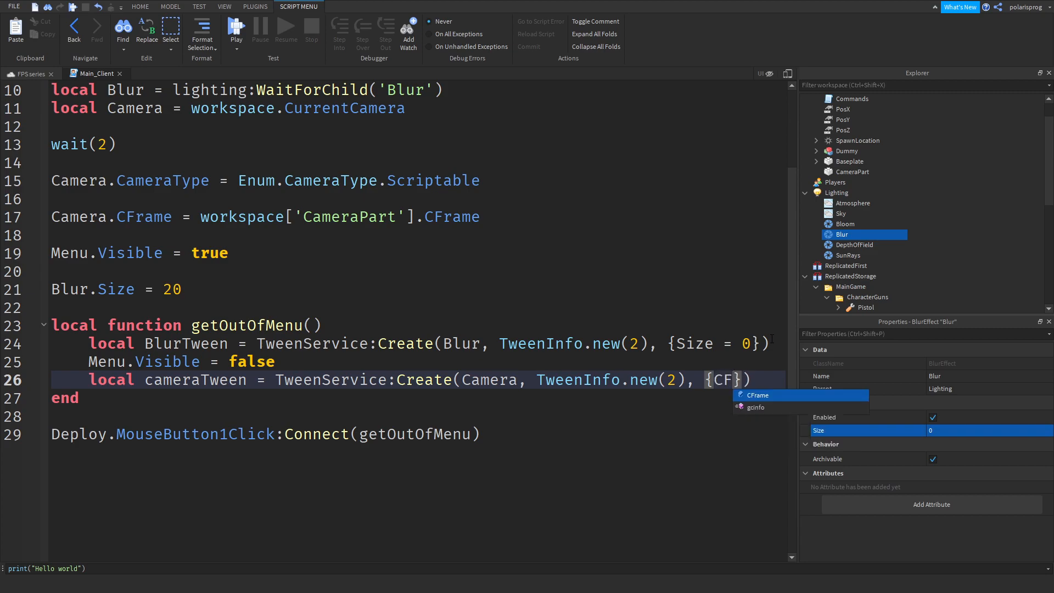
text(=)
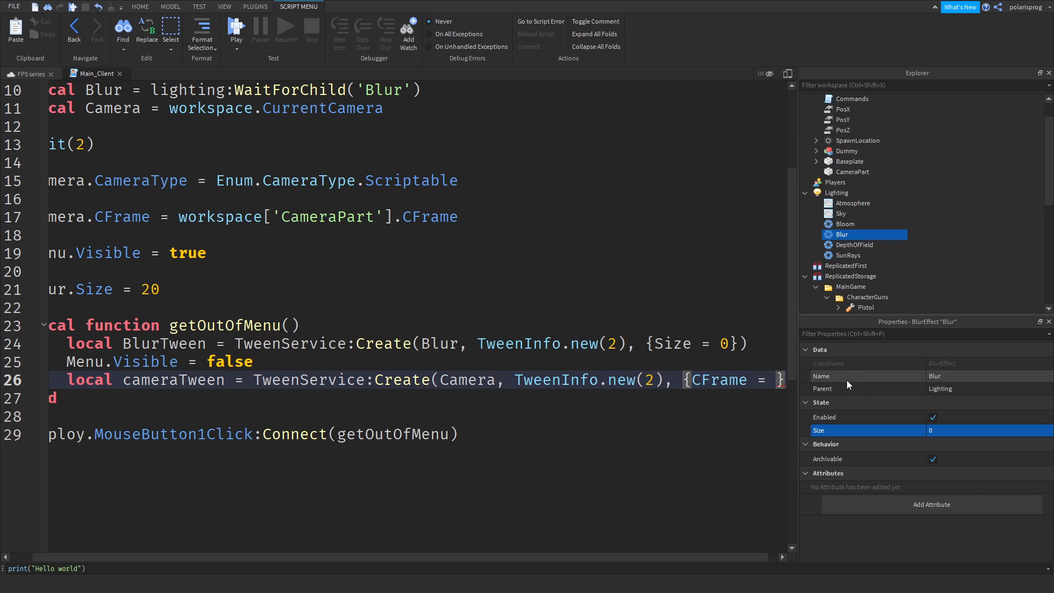
Declare local originalCF = Camera.CFrame on a new line 13, between the Camera declaration and wait(2).
drag(333, 559, 153, 543)
scroll(190, 233, up, 2)
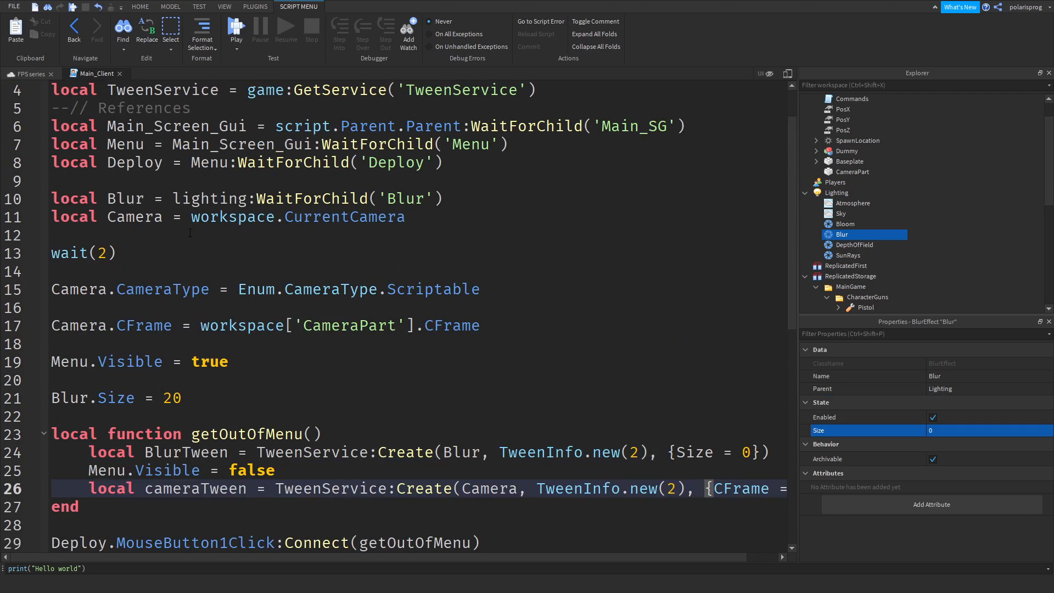
click(181, 255)
click(188, 237)
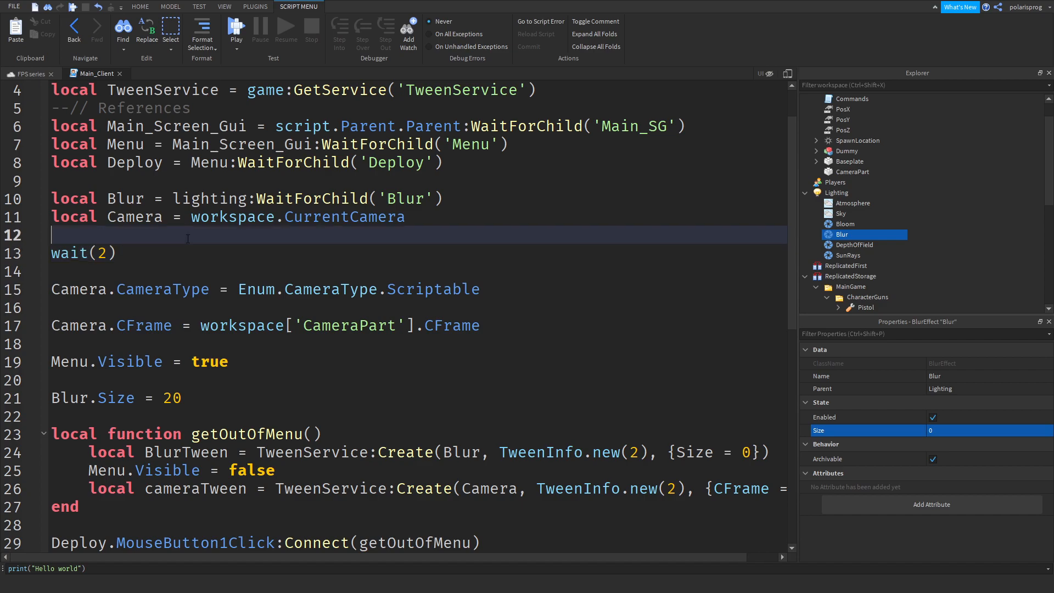
key(Return)
click(188, 238)
text(ocal o)
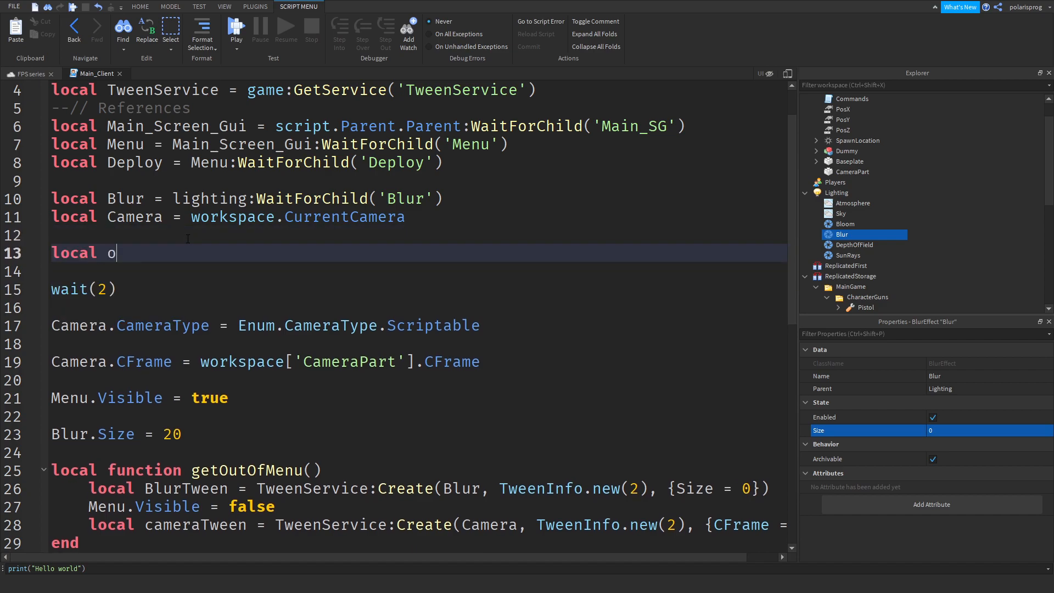
text(riginalCF = Camera.CF)
key(Tab)
Move the originalCF declaration below the Camera.CameraType line, above the Camera.CFrame assignment.
scroll(378, 389, down, 3)
drag(518, 560, 570, 560)
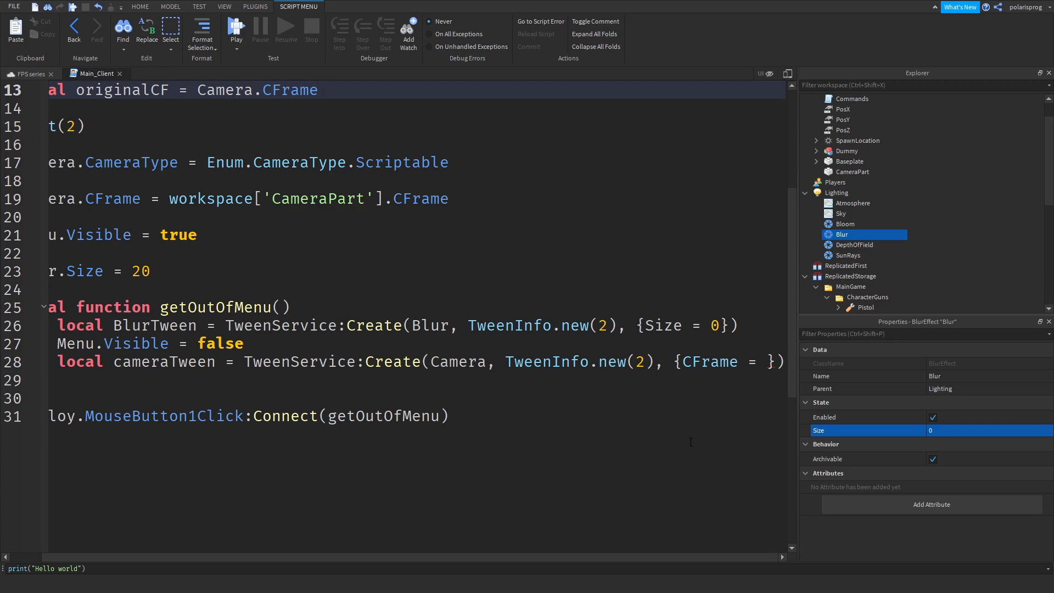
click(768, 362)
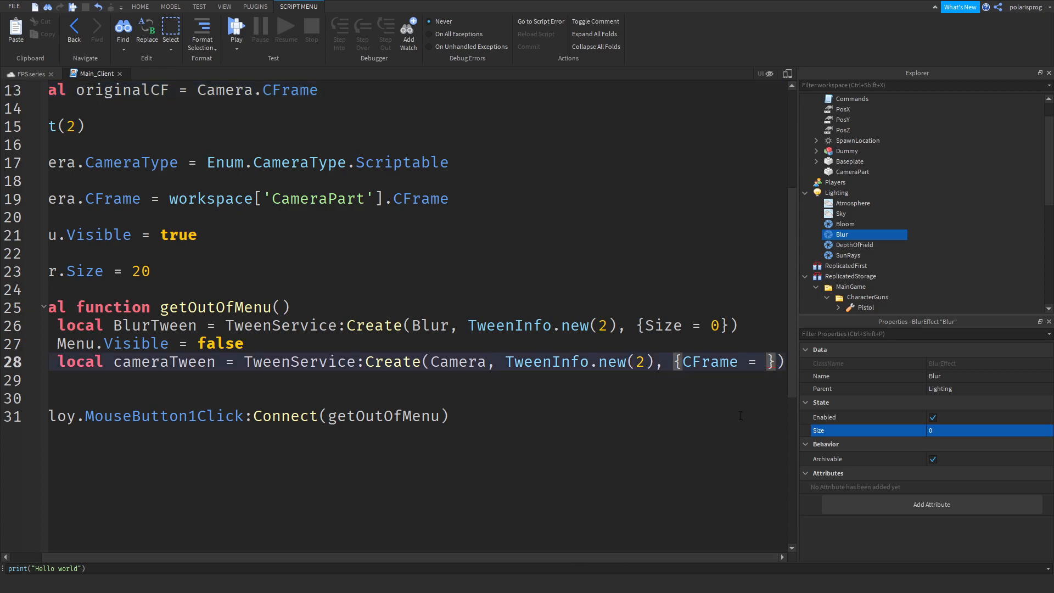
drag(529, 557, 452, 553)
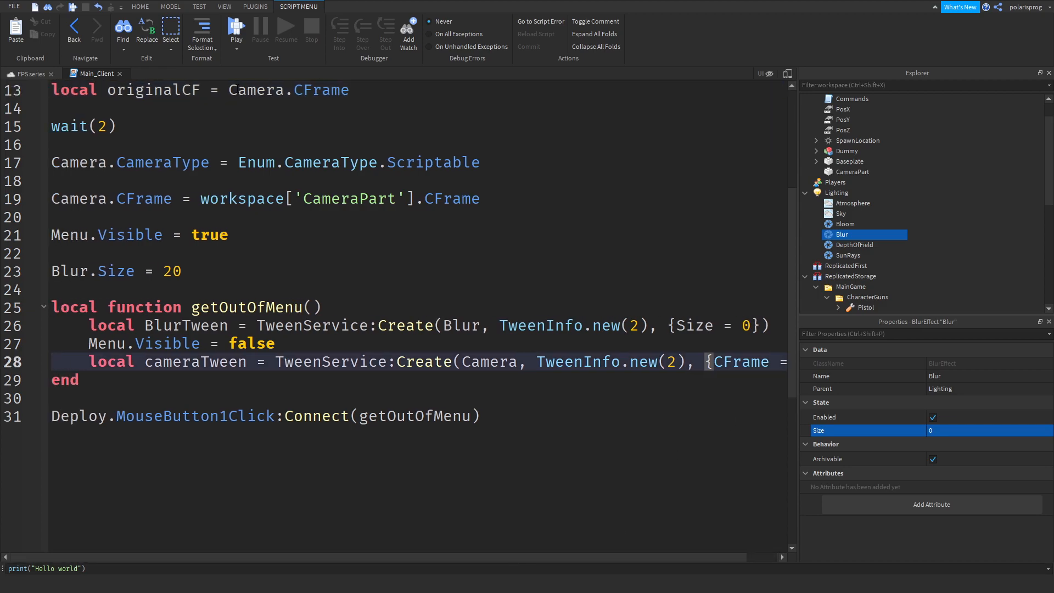
scroll(781, 553, up, 3)
triple_click(247, 252)
key(ctrl+c)
key(BackSpace)
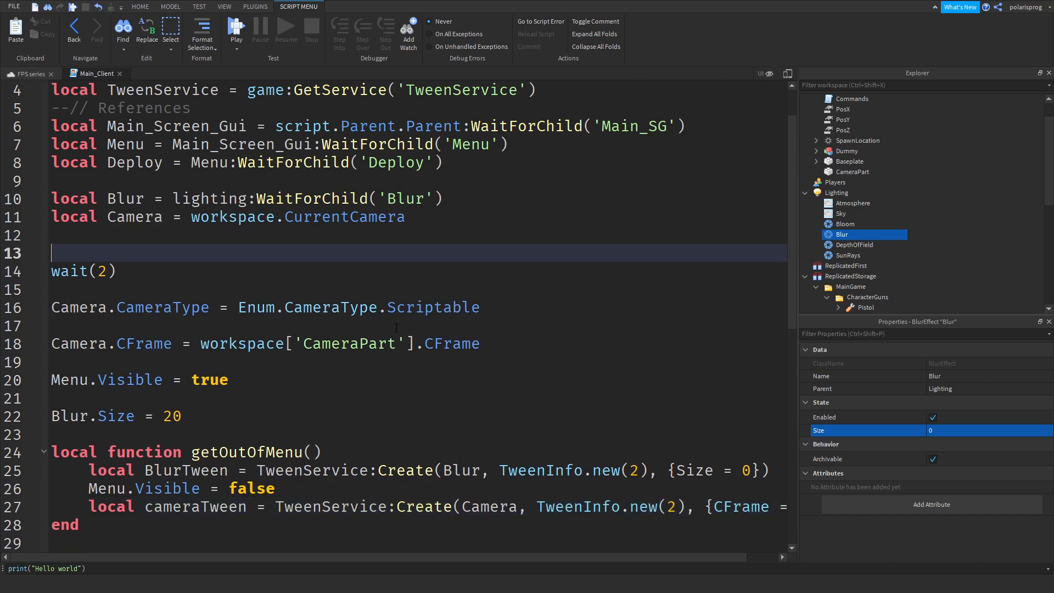
click(539, 319)
key(Return)
key(Return)
key(Up)
key(ctrl+v)
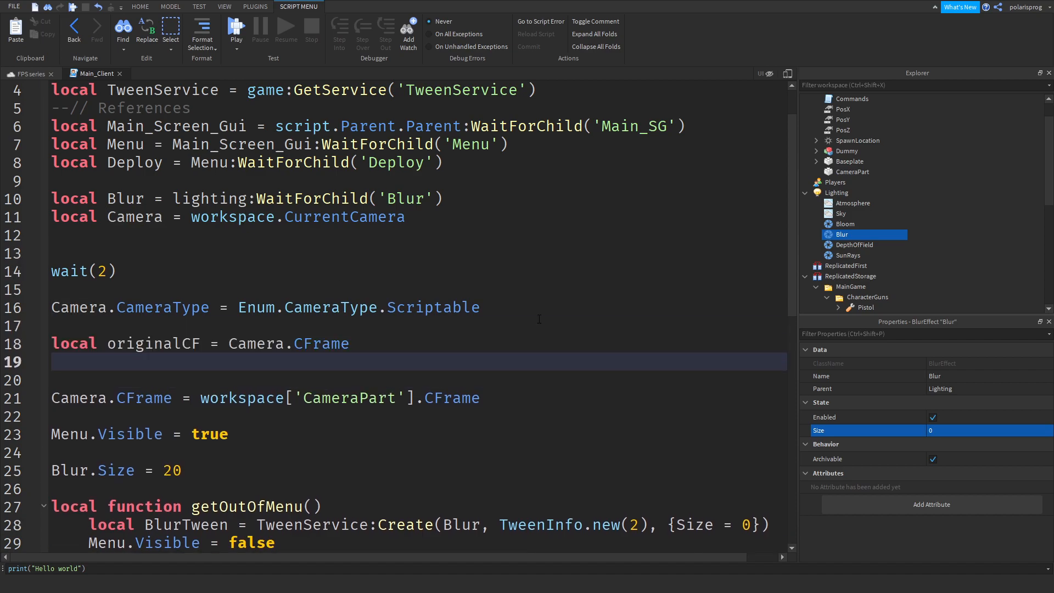
Move the originalCF declaration up between wait(2) and the Camera.CameraType line.
scroll(398, 279, down, 2)
scroll(398, 278, down, 1)
click(285, 172)
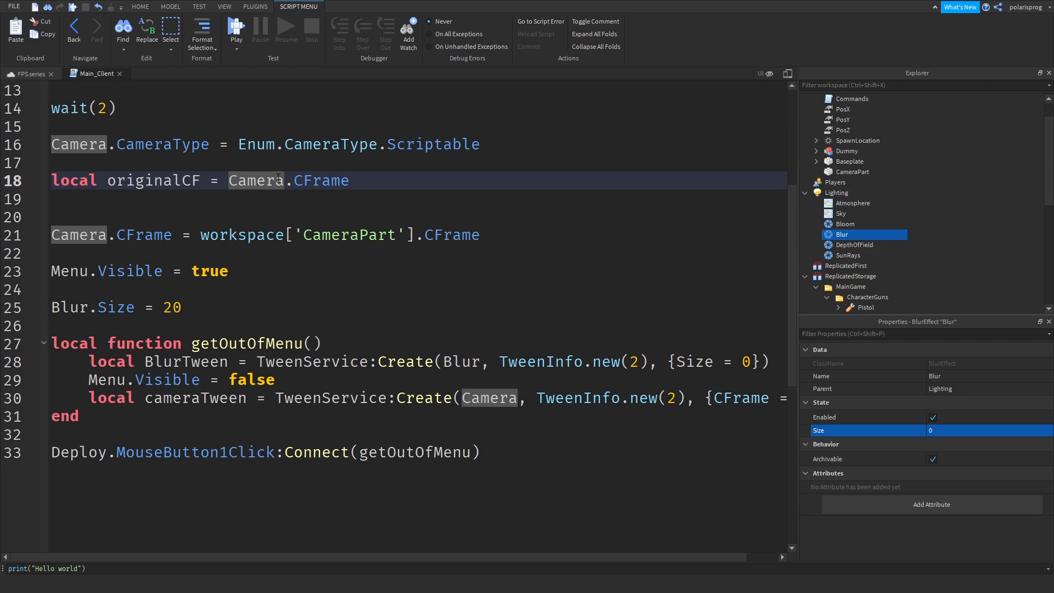
key(ctrl+x)
key(Up)
key(Up)
key(Up)
key(Return)
key(ctrl+v)
scroll(195, 147, down, 4)
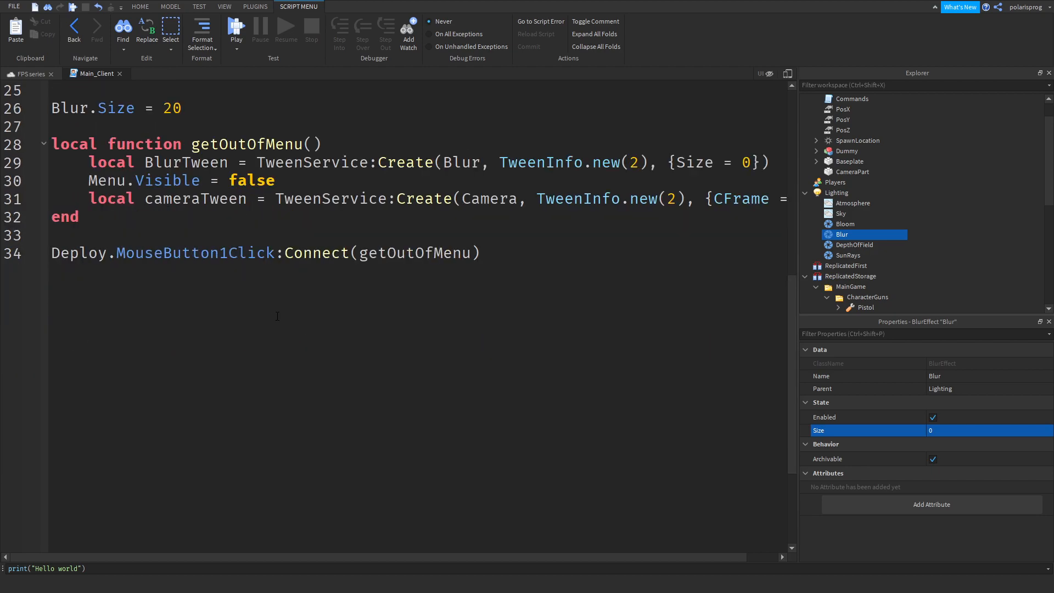
Complete the cameraTween property table inside getOutOfMenu with originalCF as the CFrame value.
scroll(194, 148, up, 2)
click(506, 569)
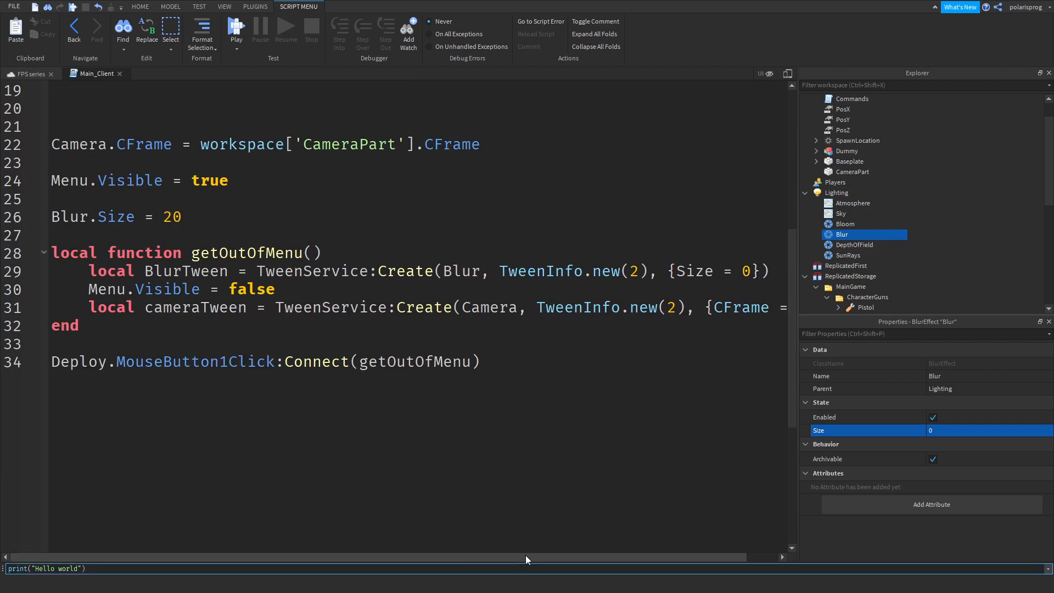
drag(525, 555, 615, 561)
click(774, 307)
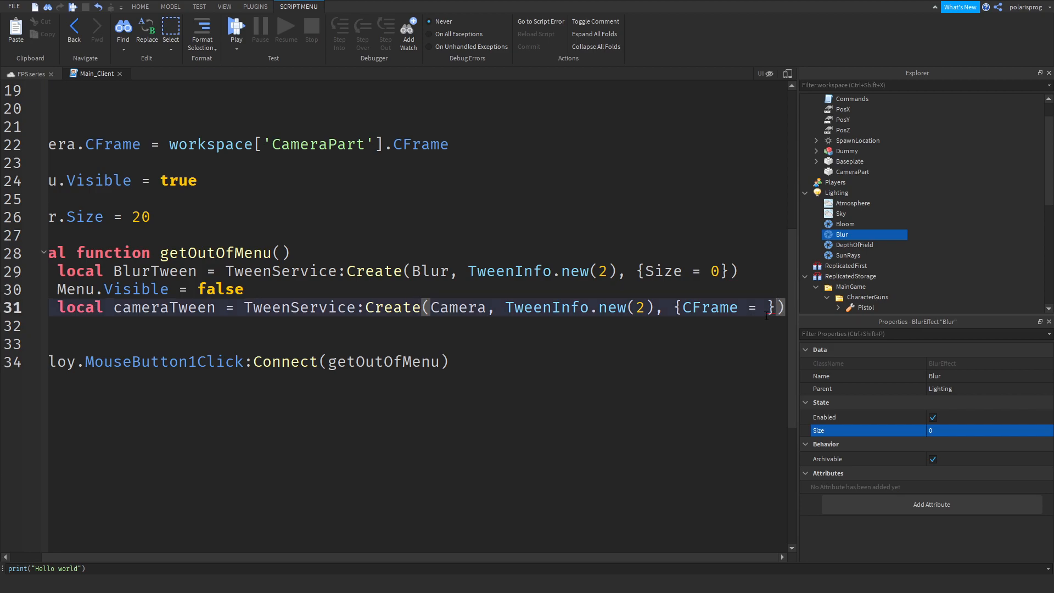
text(origi)
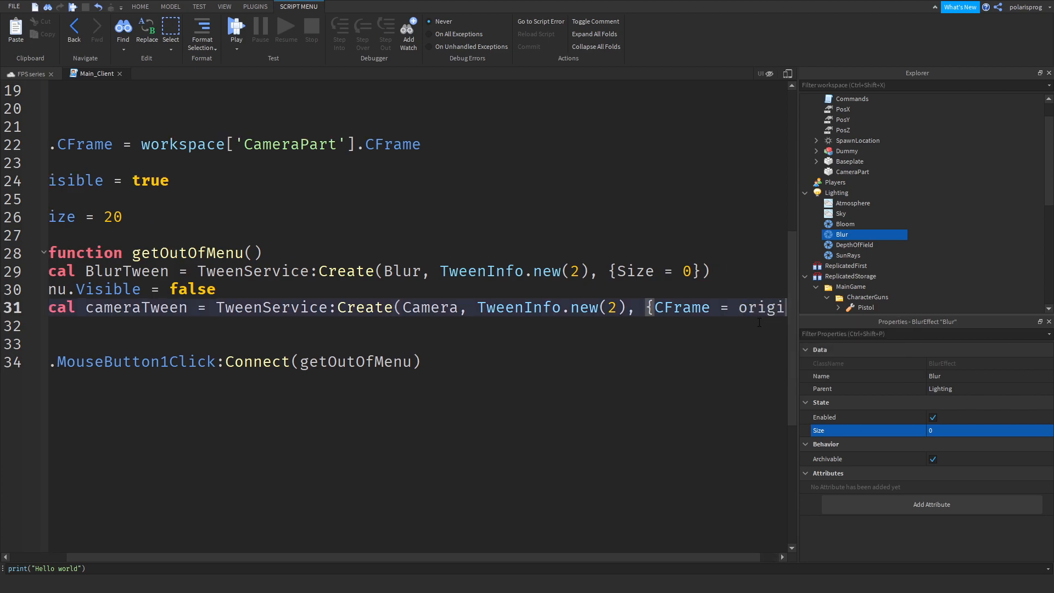
text(nalCF)
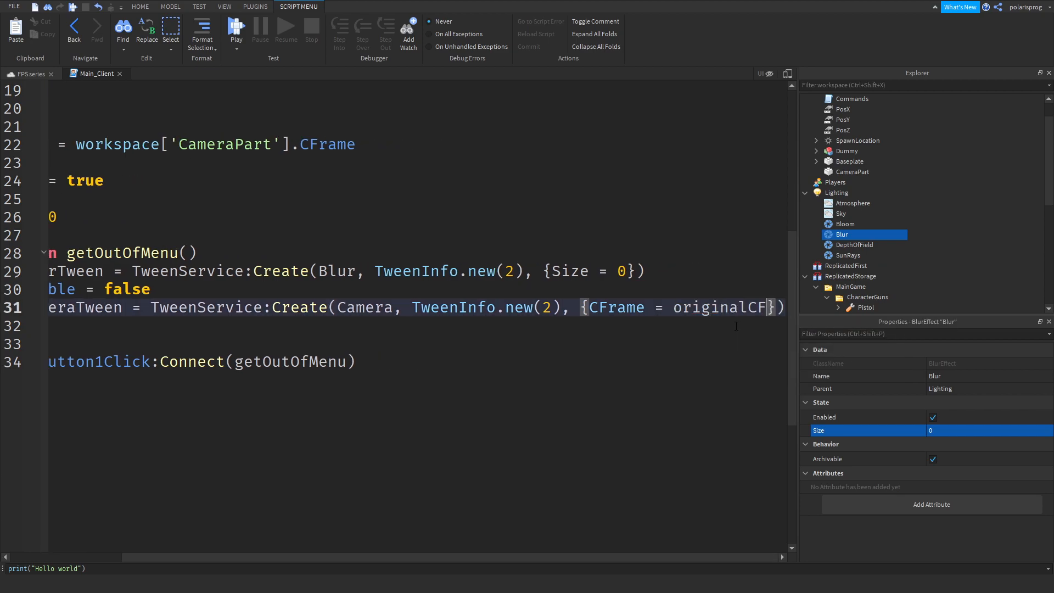
Add cameraTween:Play() and BlurTween:Play() below the cameraTween declaration in getOutOfMenu.
ctrl+scroll(736, 326, down, 2)
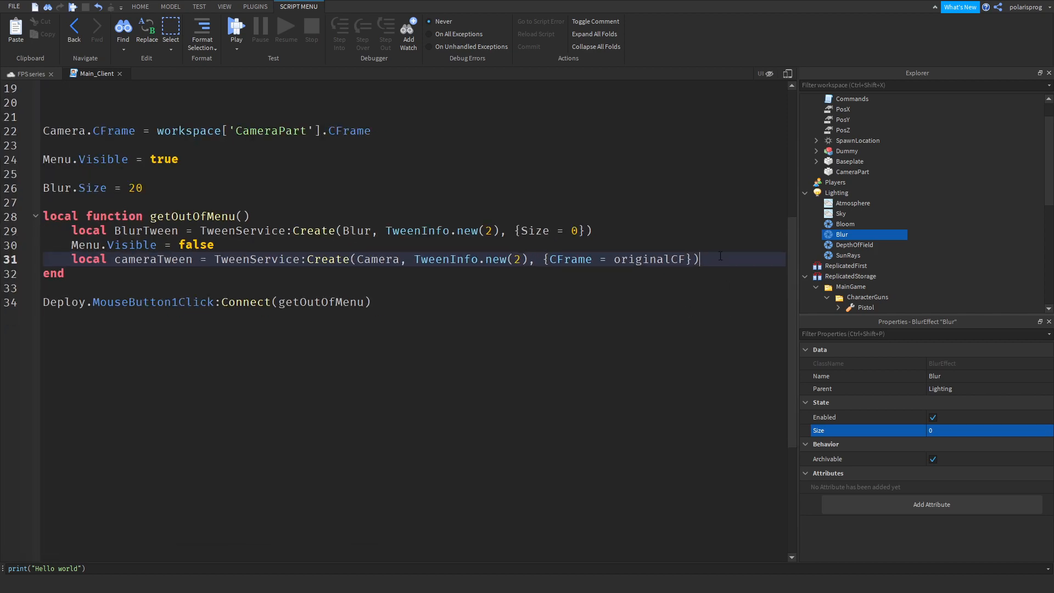
key(Return)
text(Camerat)
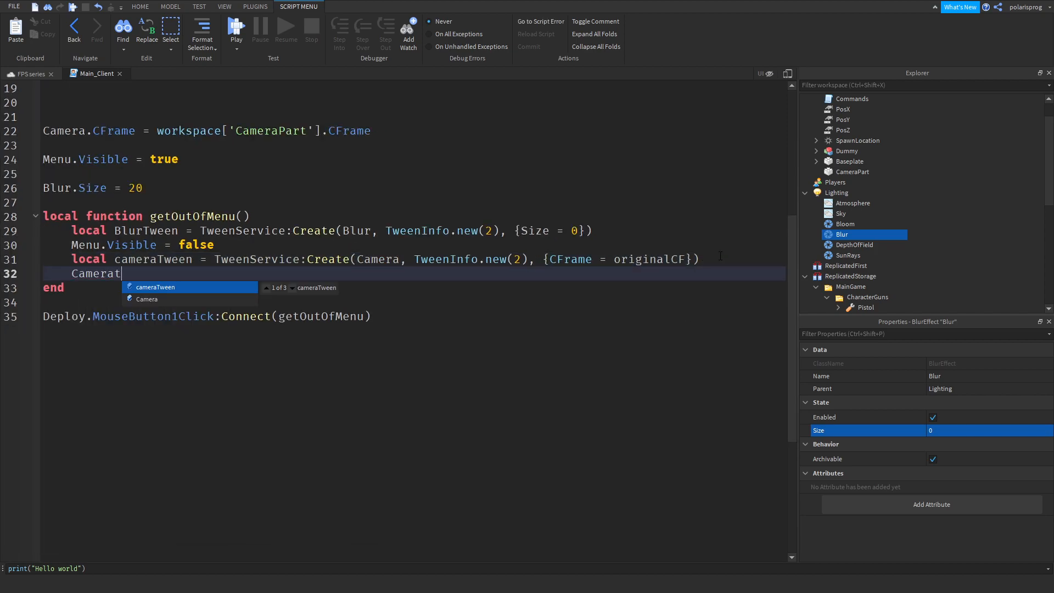
key(Tab)
text(/)
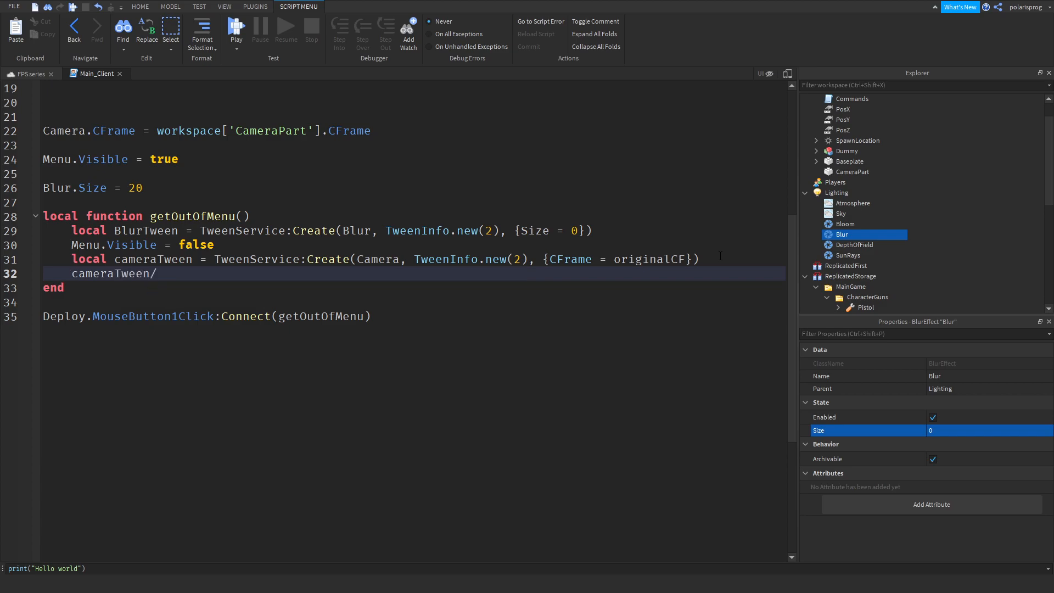
text(:Play())
key(Return)
text(BlurTween:)
key(BackSpace)
text(Tween:Play()
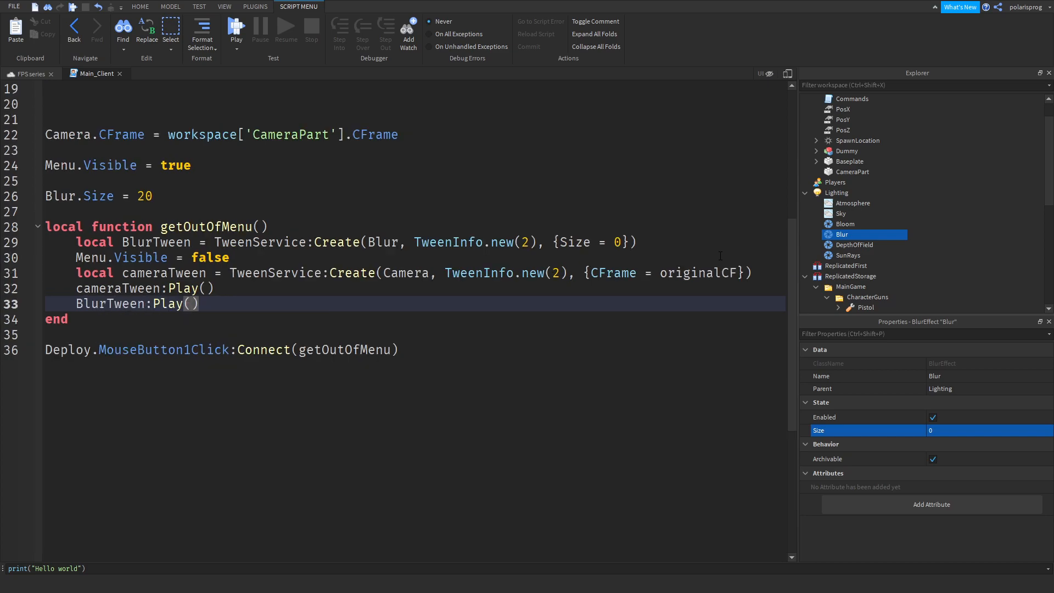
ctrl+scroll(679, 327, up, 2)
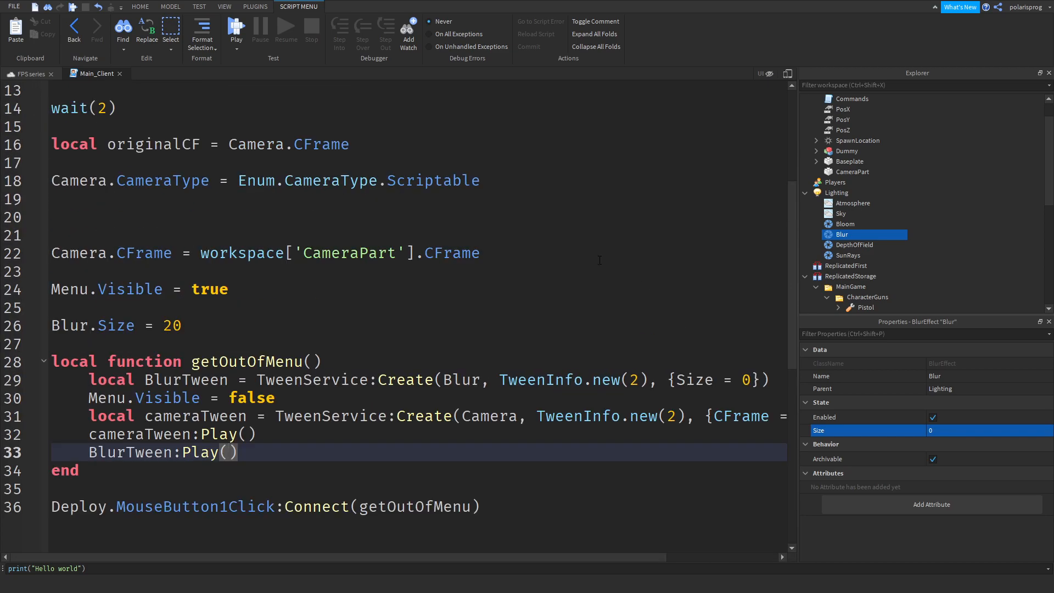
Enable Visible on the Menu frame in Main_SG and turn on UI display in the FPS series viewport.
click(14, 73)
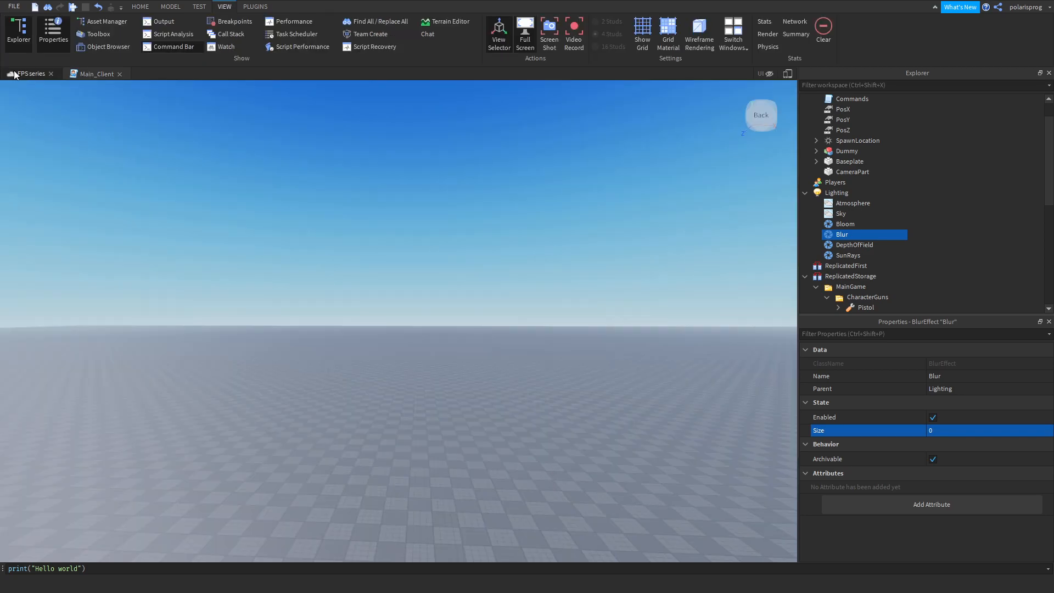
scroll(846, 269, down, 3)
scroll(843, 263, down, 3)
click(848, 274)
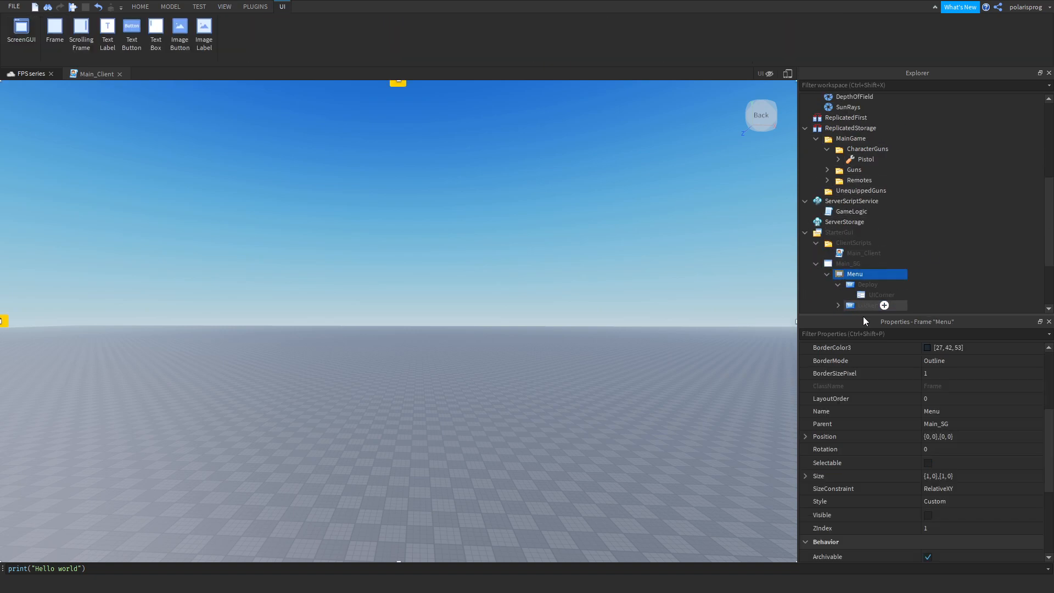
click(873, 333)
text(v)
click(933, 378)
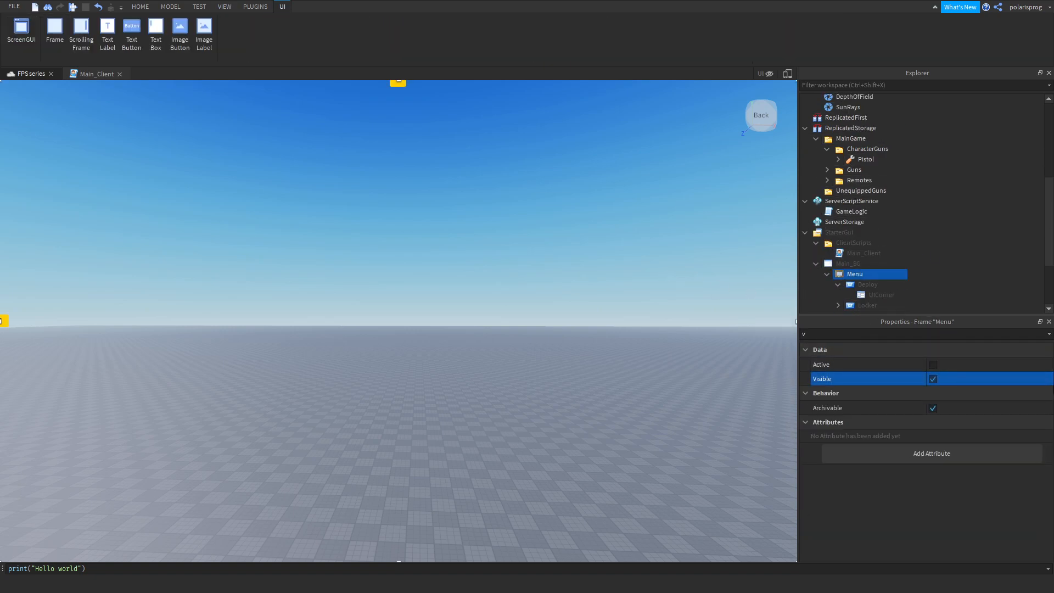
click(759, 74)
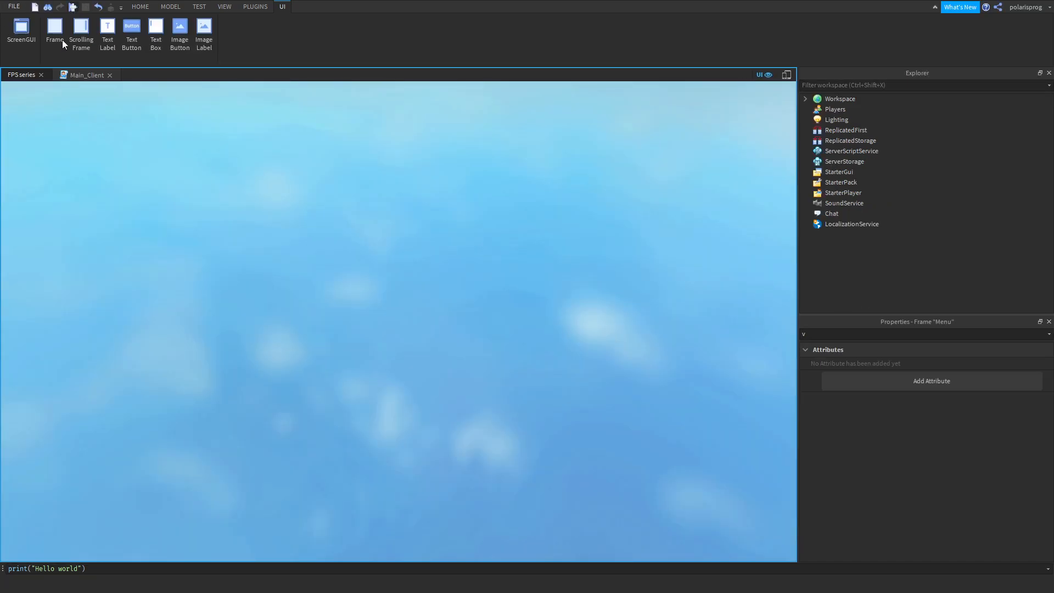
Playtest the game, choosing Deploy in the menu and trying to walk the character.
key(F5)
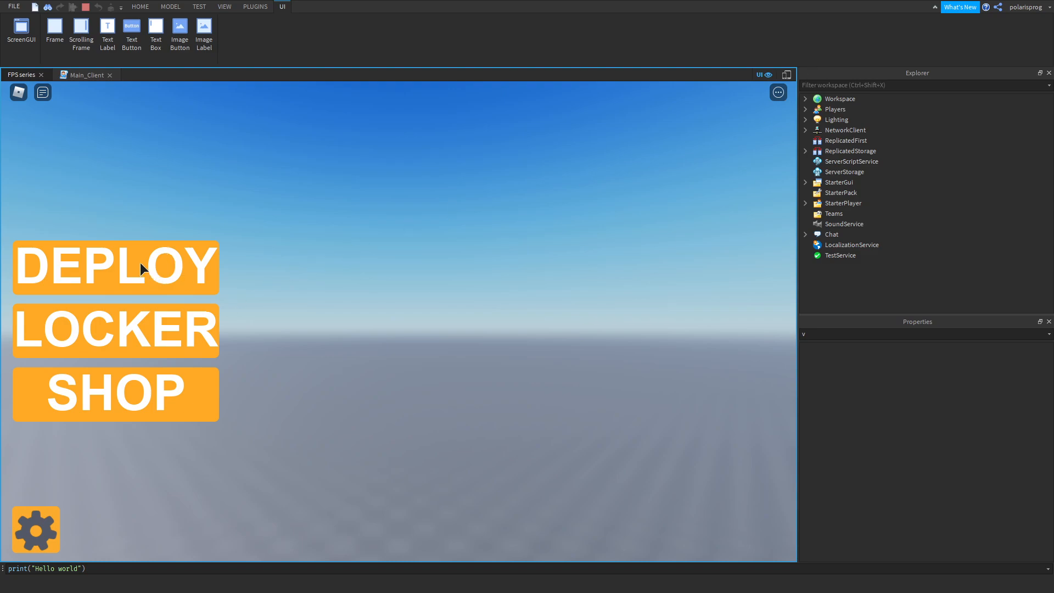
click(69, 264)
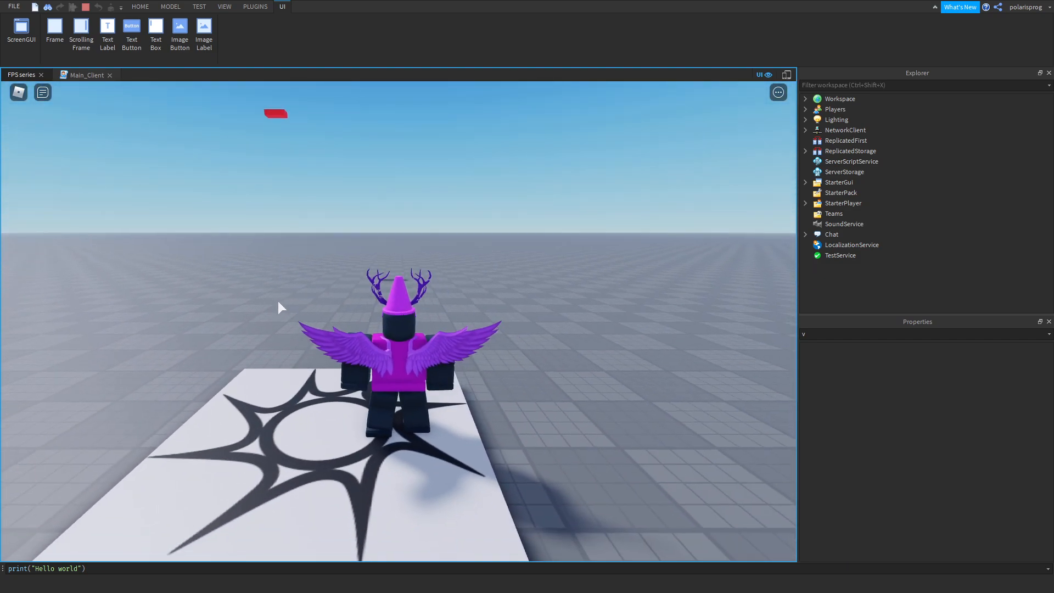
key(w)
key(a)
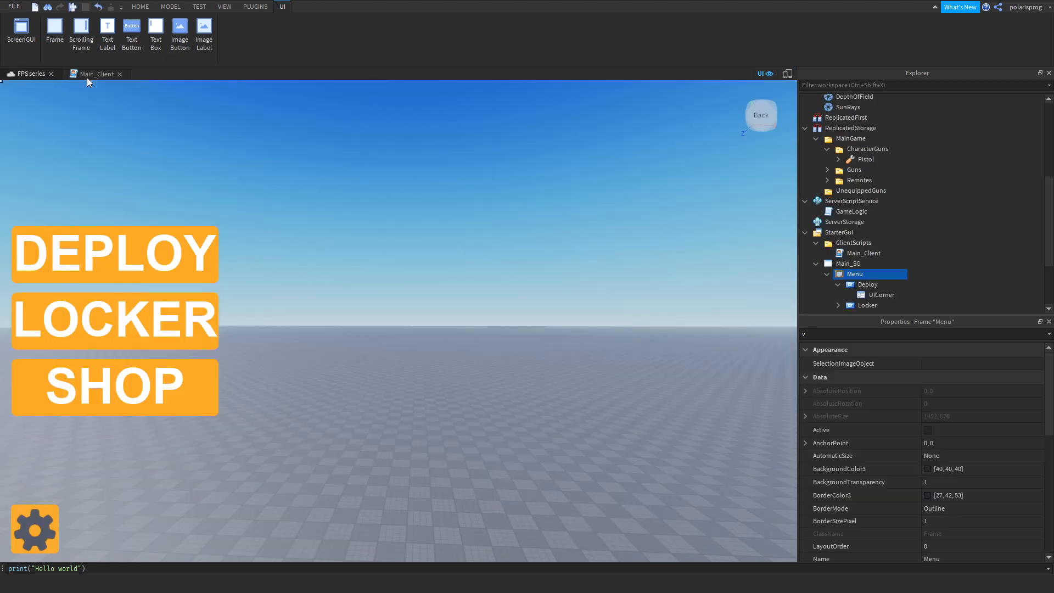
In Main_Client, add wait(2) below BlurTween:Play() inside getOutOfMenu, followed by an empty line.
click(87, 78)
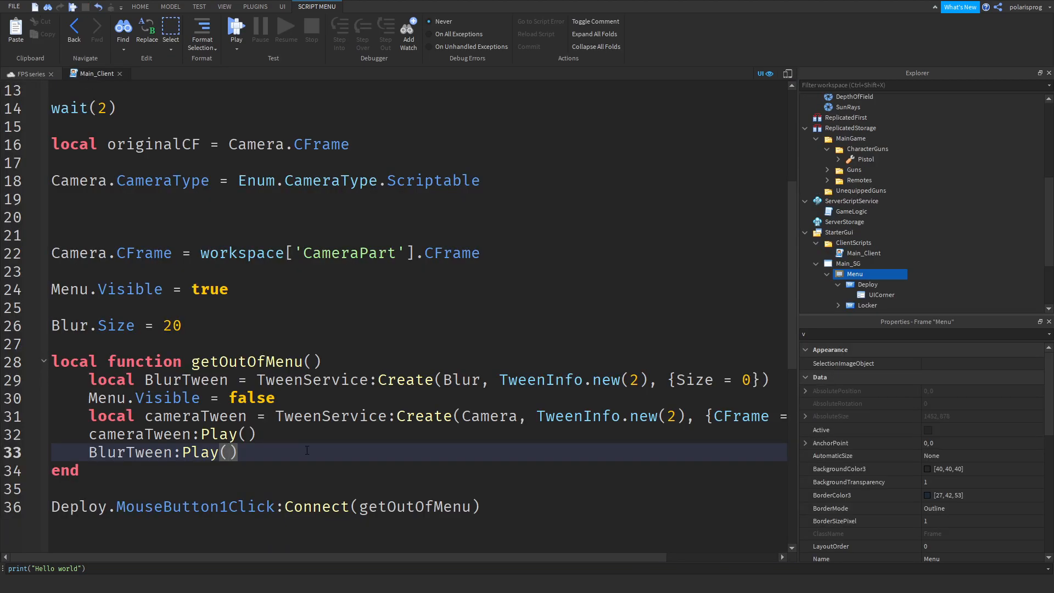
click(241, 438)
click(261, 452)
scroll(260, 450, down, 1)
scroll(261, 449, up, 2)
scroll(260, 449, down, 2)
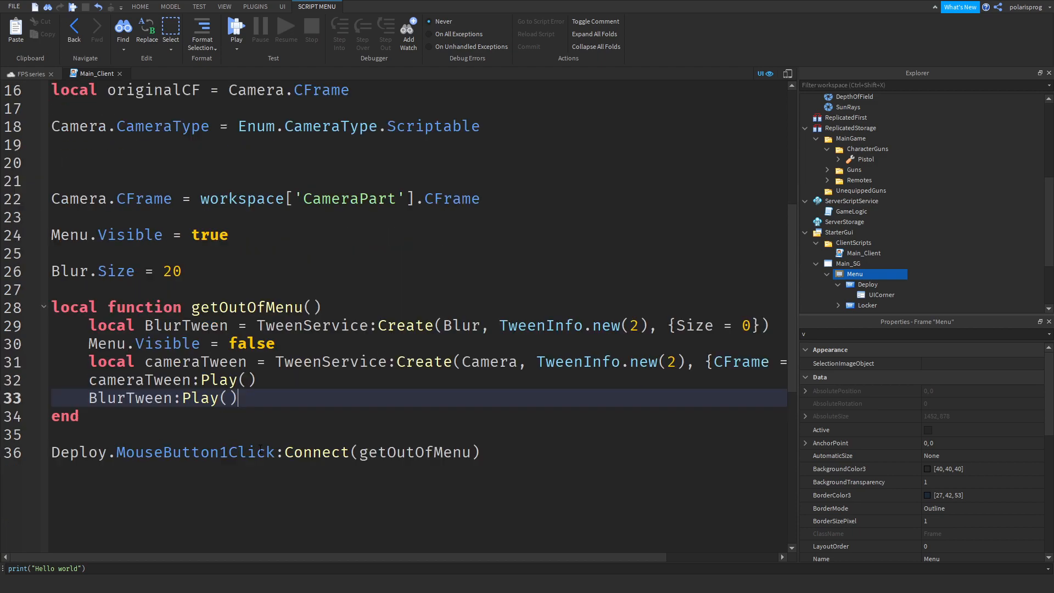
ctrl+scroll(362, 449, down, 1)
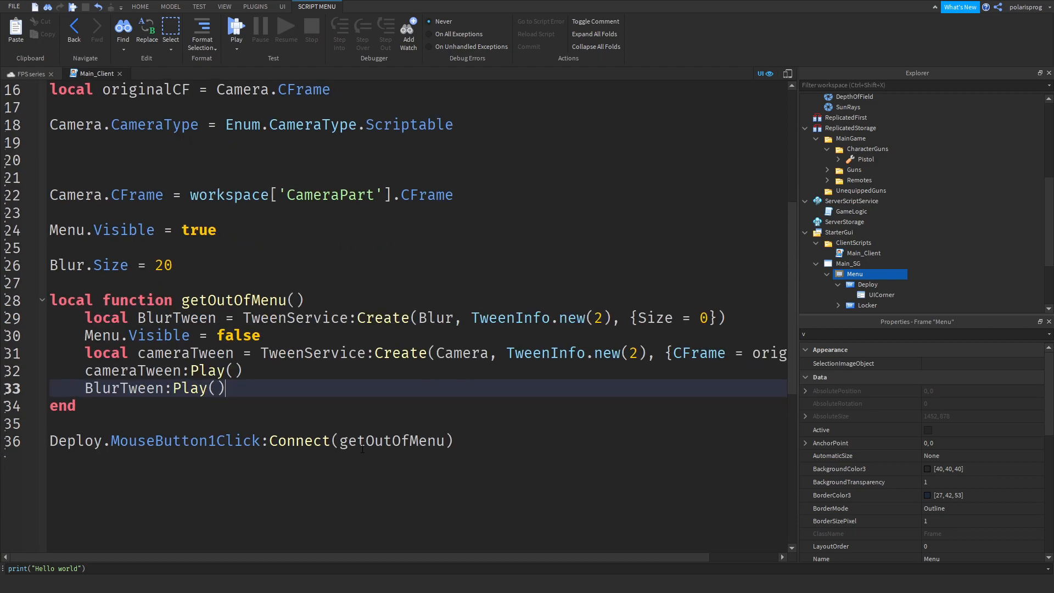
key(Return)
text(wait(2)
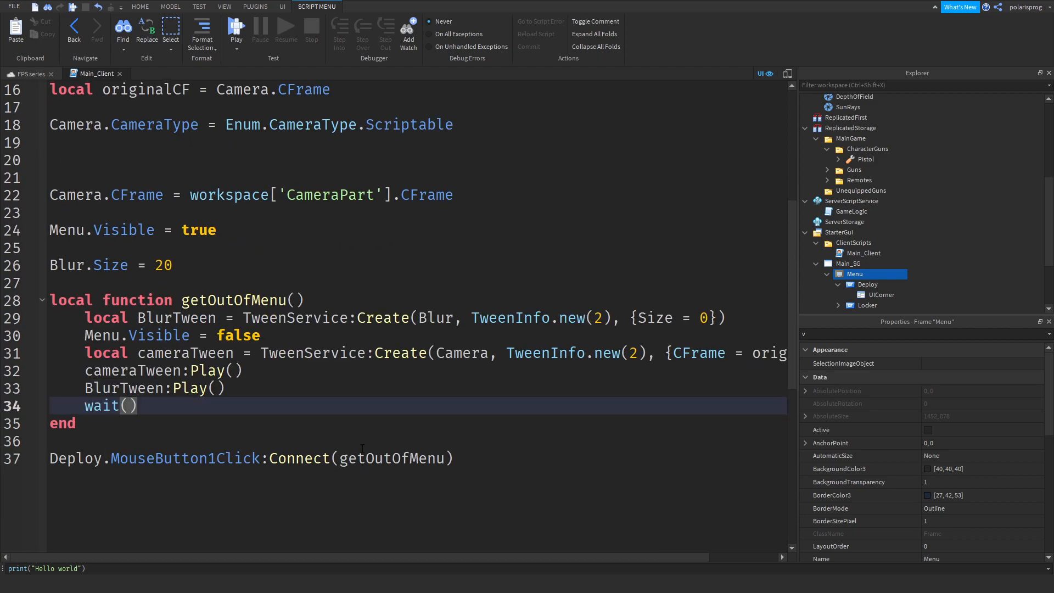
text())
key(Return)
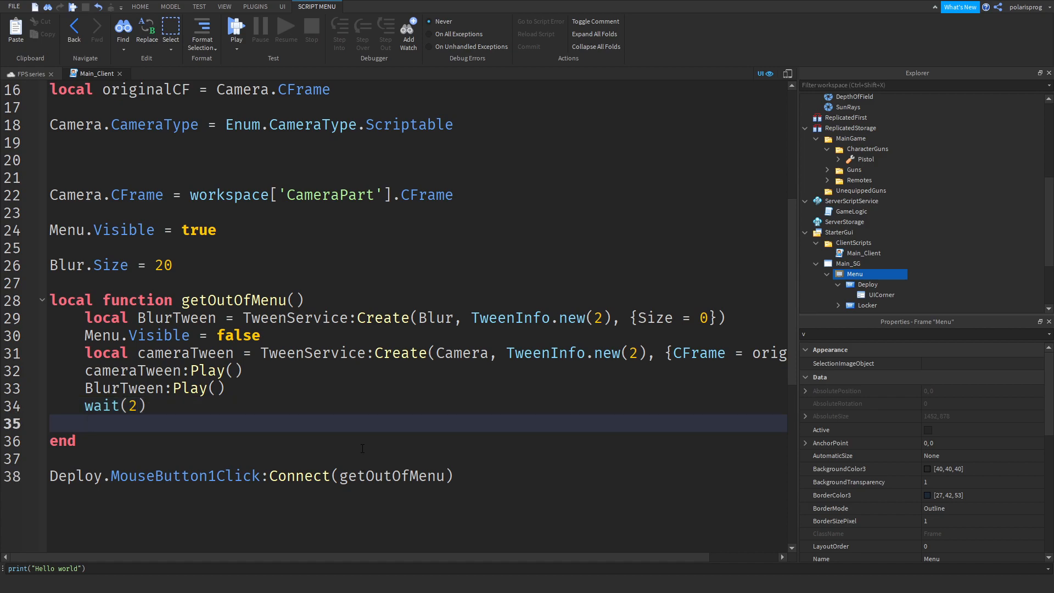
Below wait(2) in getOutOfMenu, add Camera.CameraType = Enum.CameraType.Custom.
text(Camera.CameraType)
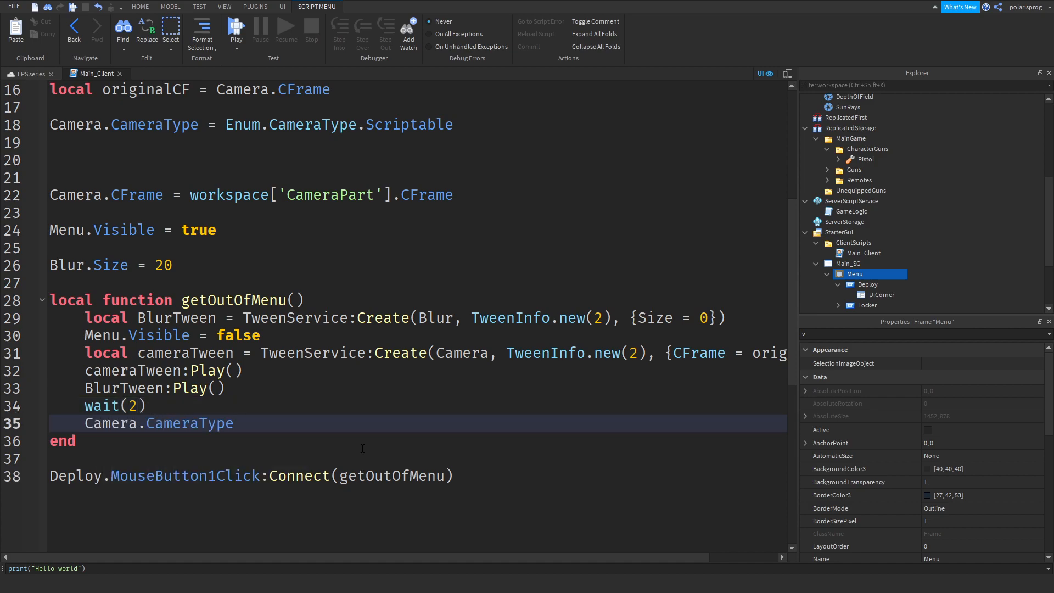
text( = Enum.CameraType)
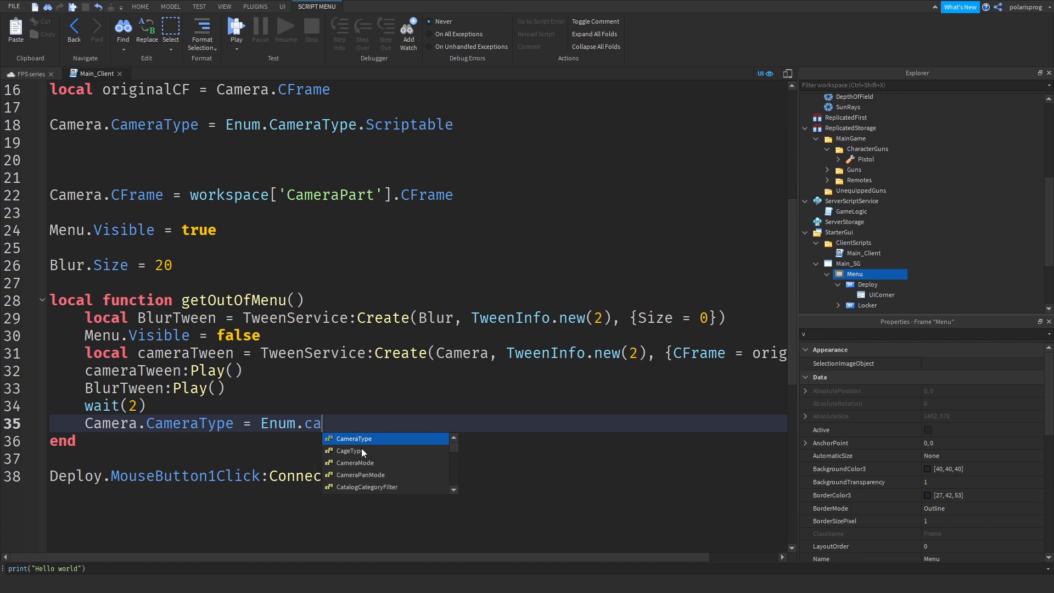
text(.)
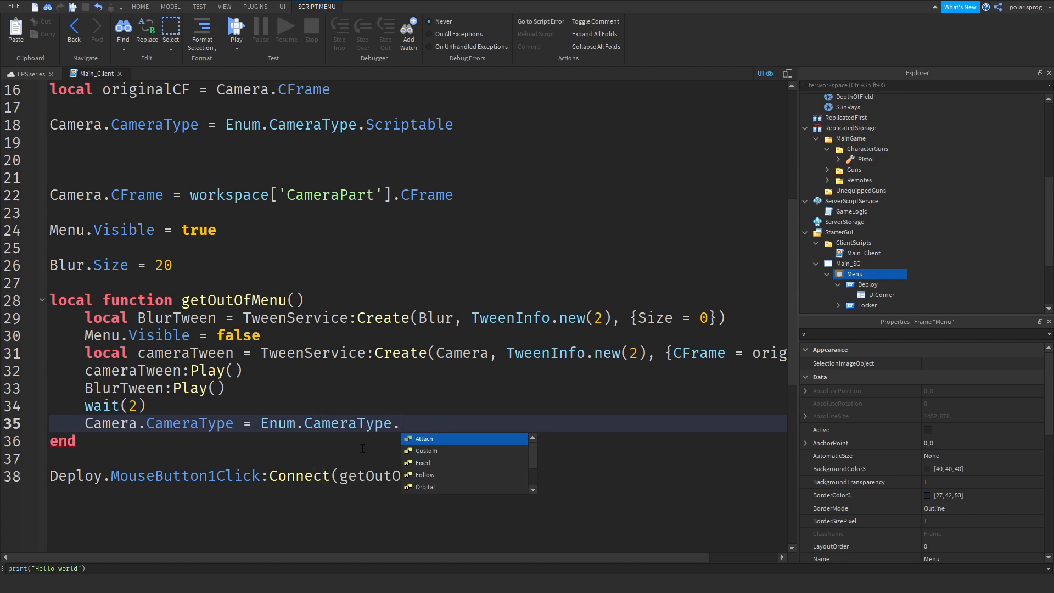
text(Custom)
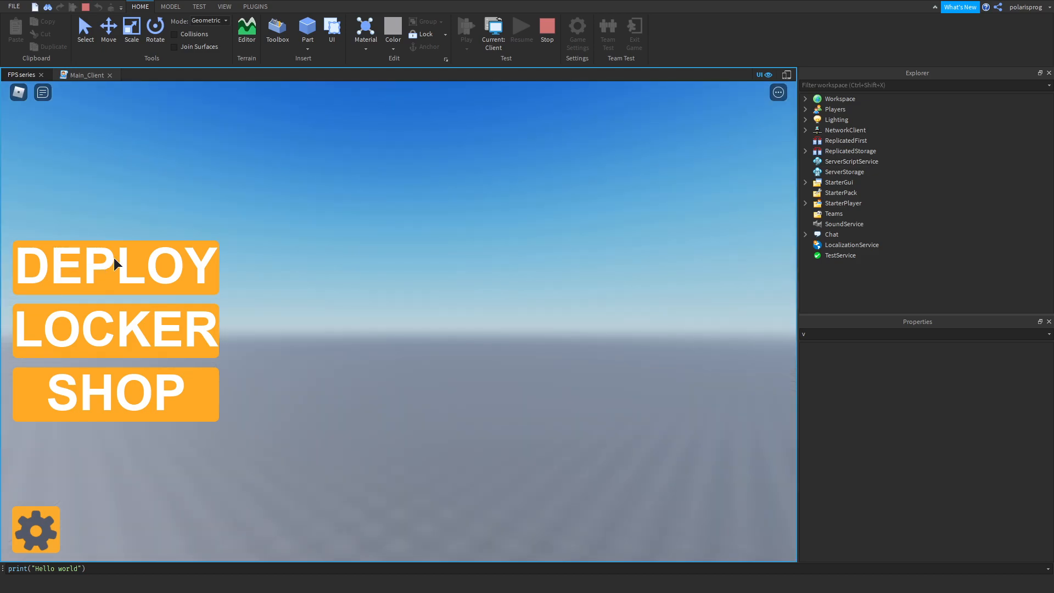
Playtest the game by choosing Deploy, moving, jumping and looking around with the character, and stop the session.
click(114, 259)
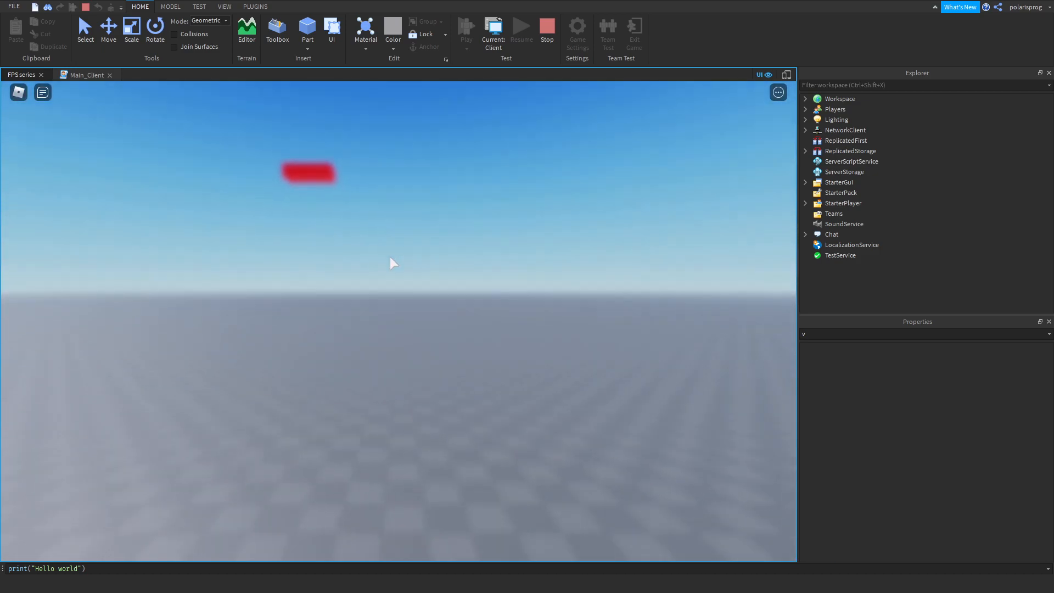
key(d)
right_drag(402, 226, 402, 226)
key(space)
key(a)
click(545, 32)
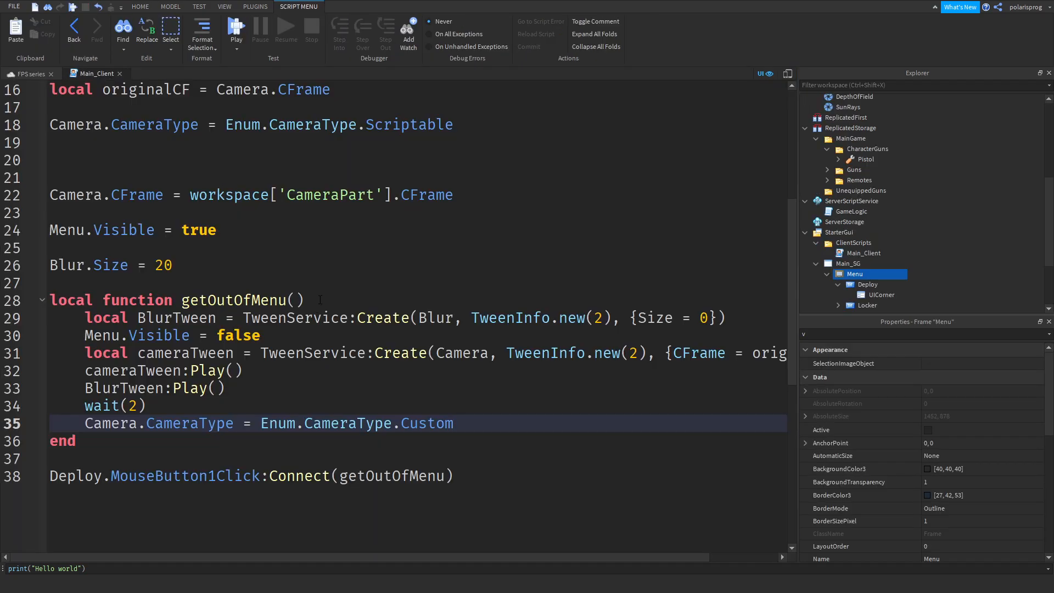
click(321, 298)
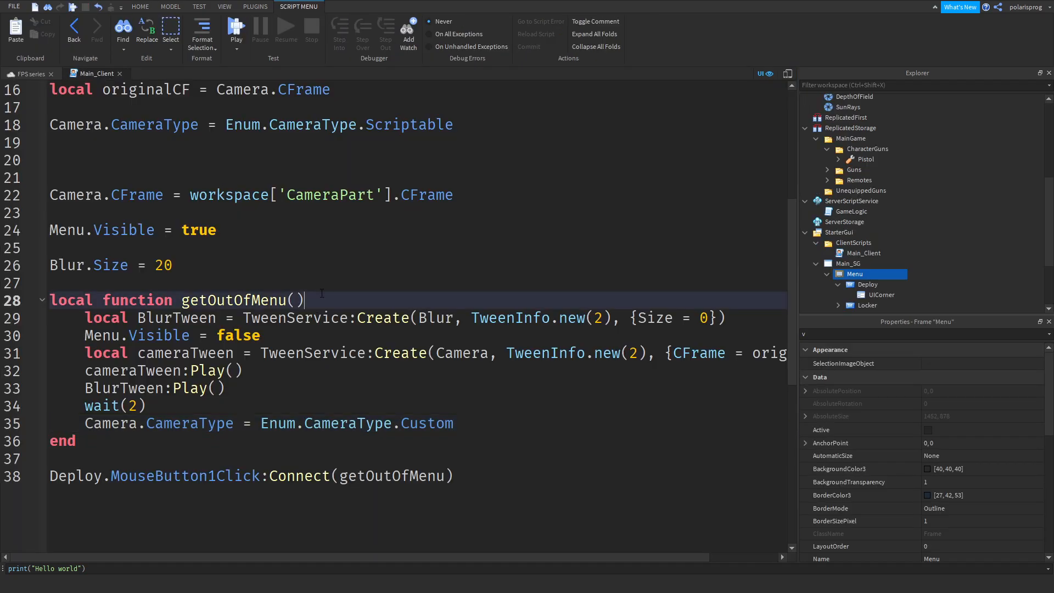
scroll(322, 293, up, 4)
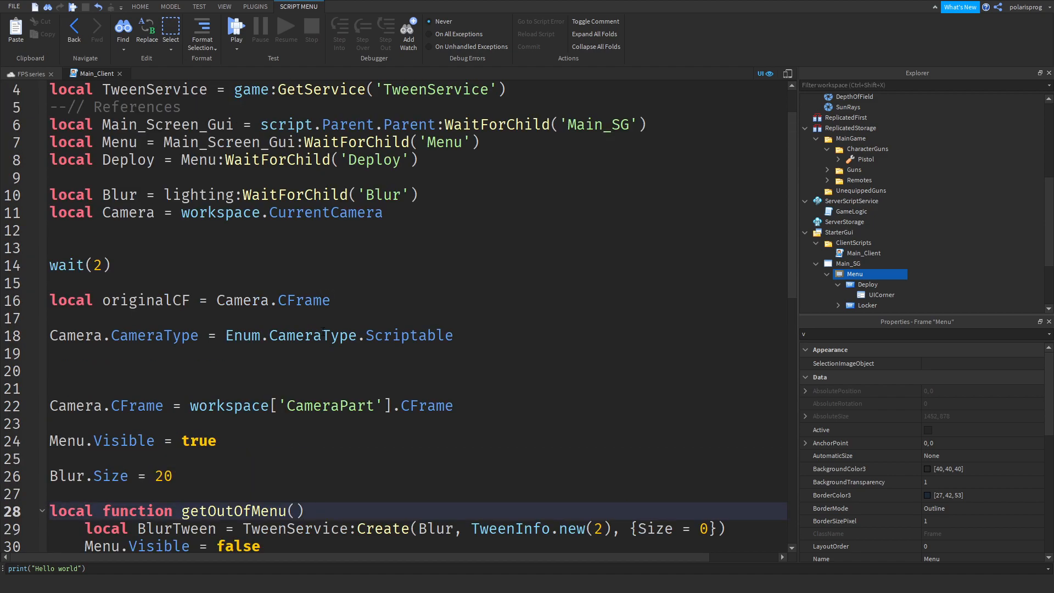
triple_click(341, 300)
key(BackSpace)
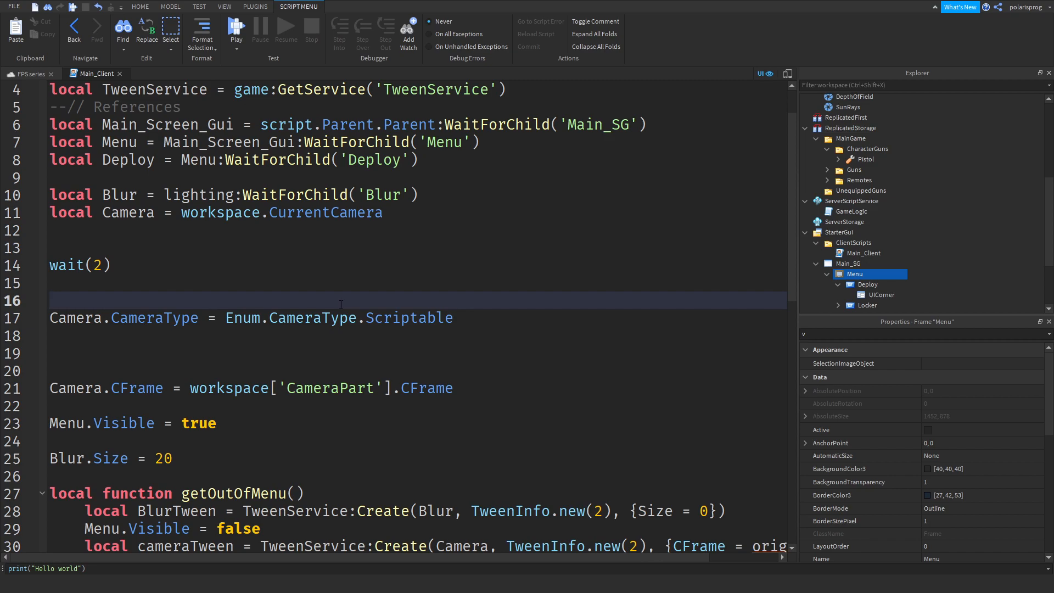
key(ctrl+z)
Insert a free line below wait(2) in Main_Client, above the originalCF declaration.
click(258, 272)
key(Return)
key(Return)
text(local )
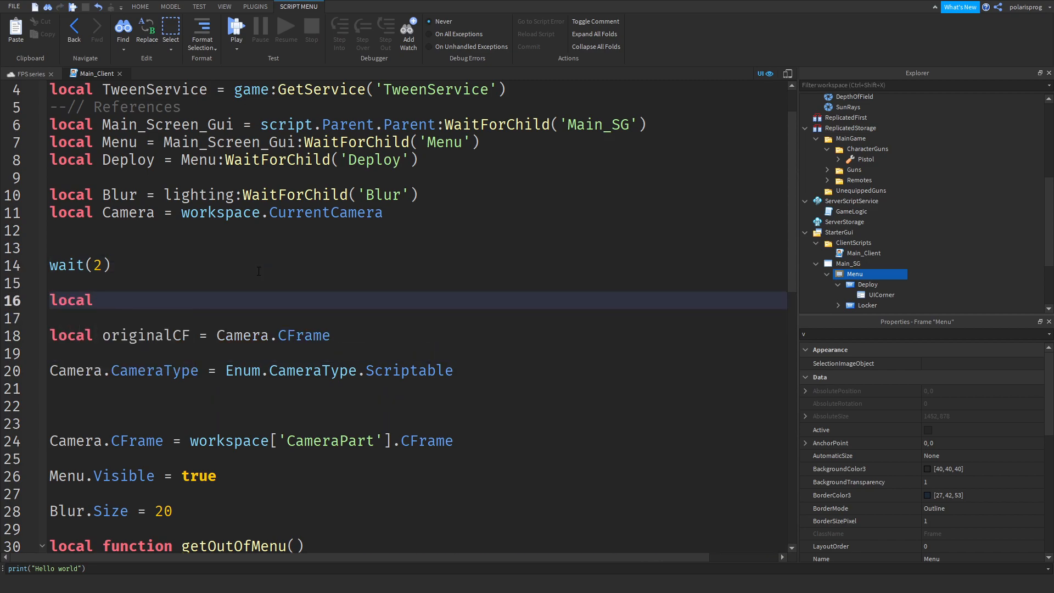
text(GetInMenu)
key(BackSpace)
key(BackSpace)
key(BackSpace)
key(BackSpace)
key(BackSpace)
key(BackSpace)
key(BackSpace)
key(BackSpace)
key(BackSpace)
key(BackSpace)
key(BackSpace)
key(BackSpace)
key(BackSpace)
key(BackSpace)
key(BackSpace)
Define an empty global function on the new line with _G.GetInMenu = function().
text(_G.GetIn)
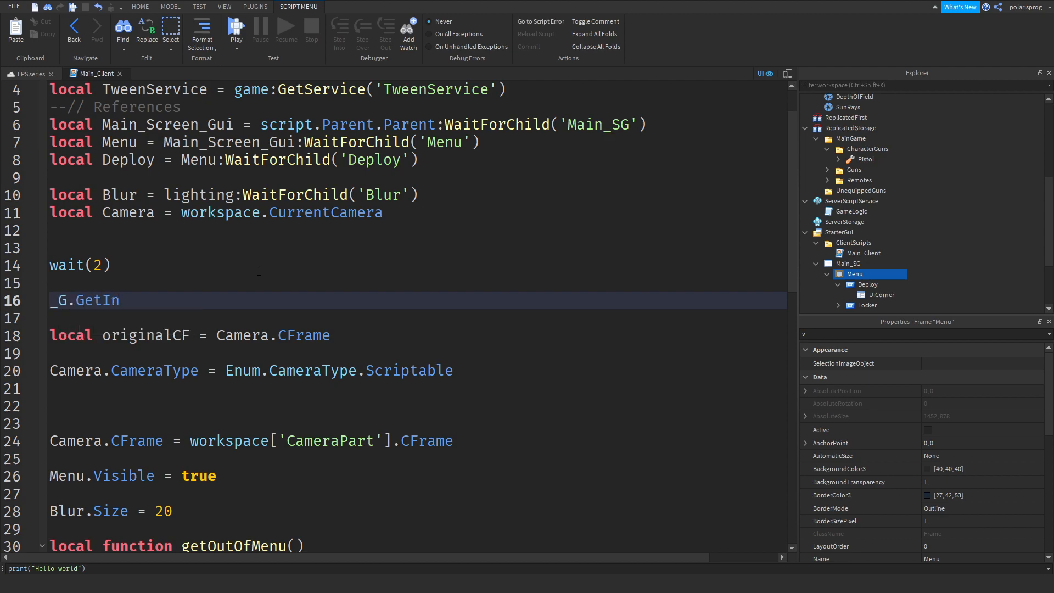
text(Menu = function()
key(Right)
key(Return)
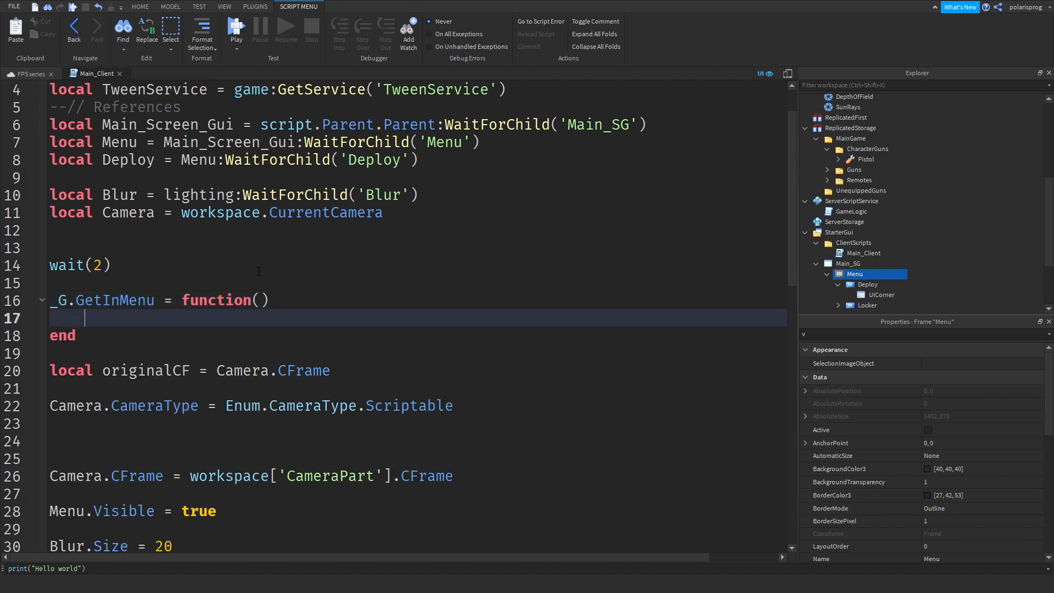
Move the originalCF, camera, Menu.Visible and Blur.Size lines into _G.GetInMenu and delete the surplus blank lines above Camera.CFrame.
scroll(194, 362, down, 3)
scroll(195, 363, up, 2)
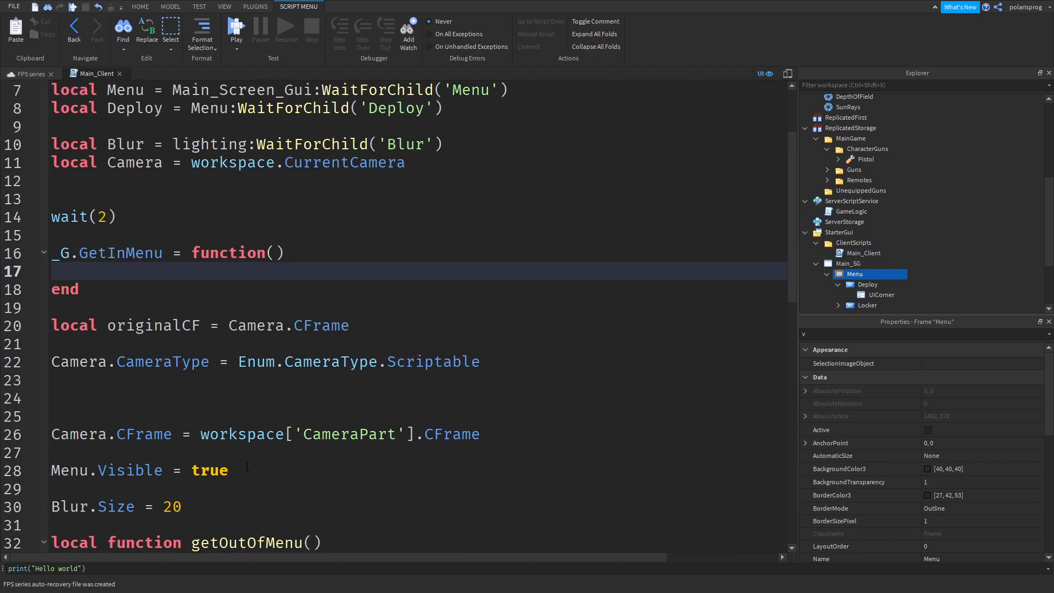
scroll(247, 466, down, 1)
drag(247, 467, 19, 257)
key(BackSpace)
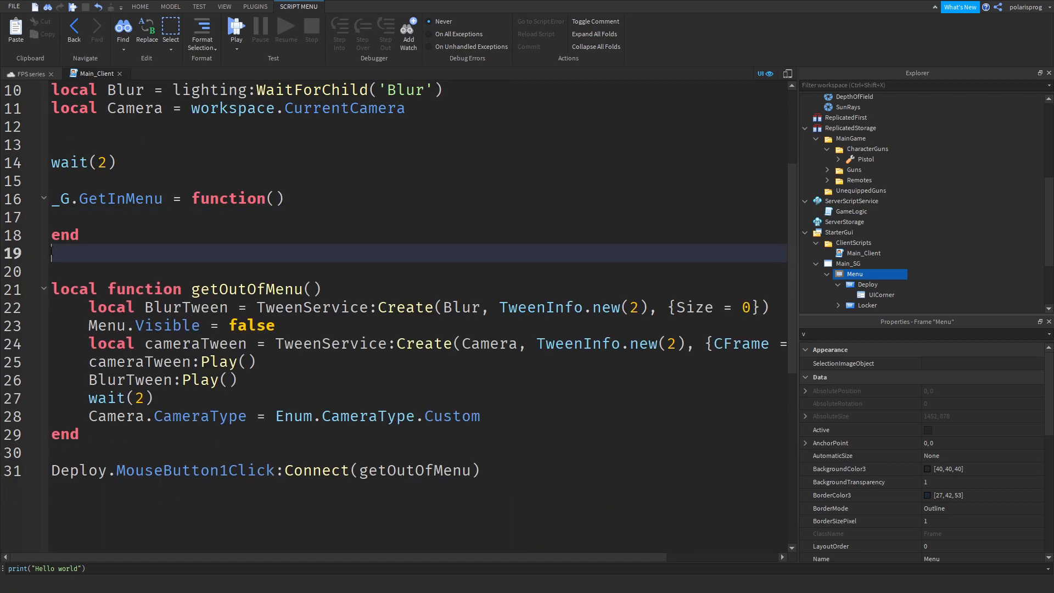
key(ctrl+z)
click(323, 306)
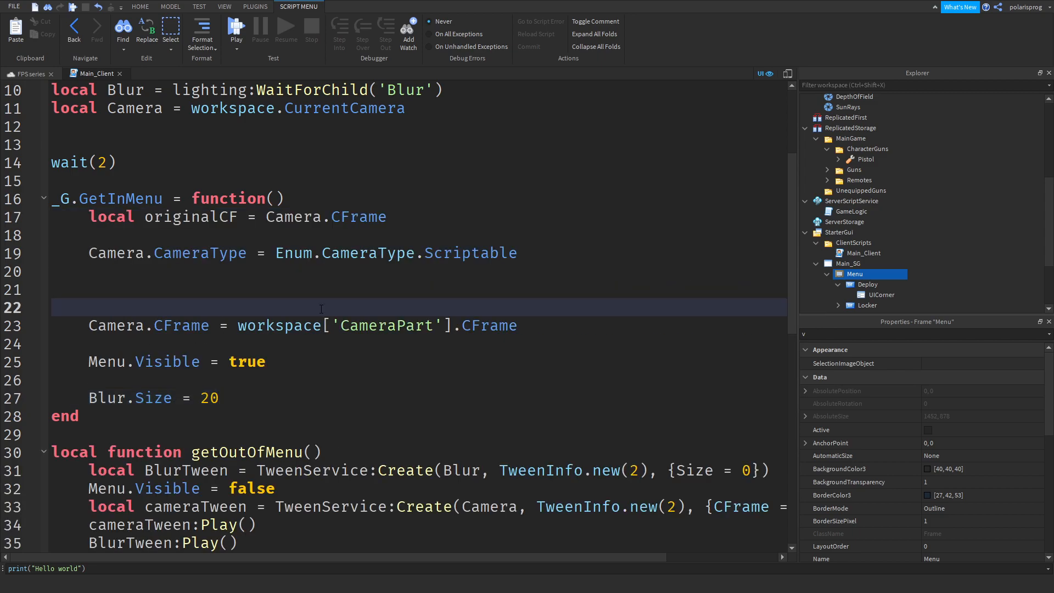
key(BackSpace)
key(BackSpace)
Declare local originalCF without a value between wait(2) and _G.GetInMenu so both menu functions can access it.
scroll(323, 304, up, 1)
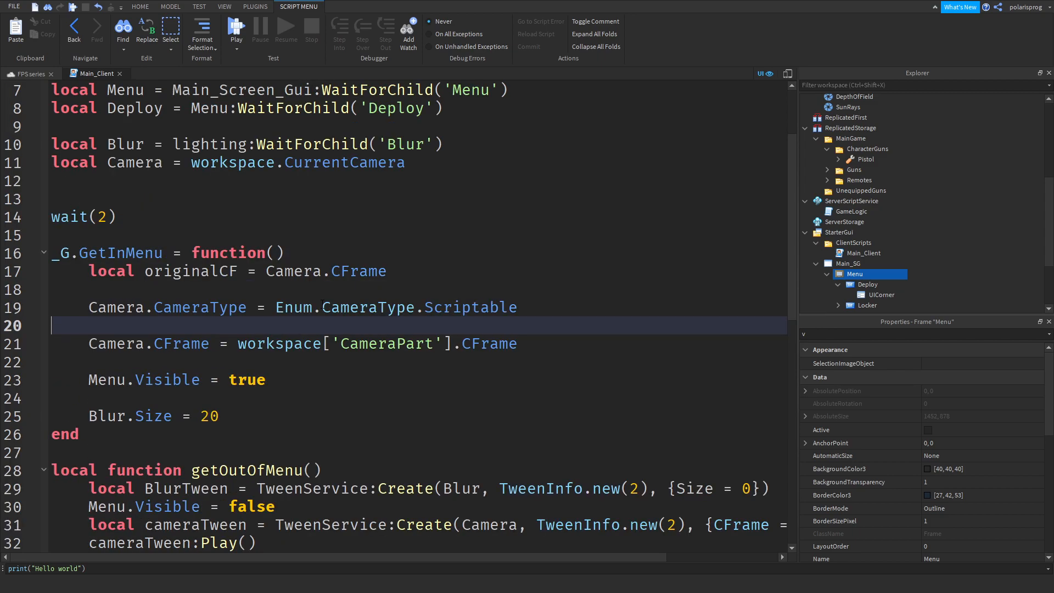
scroll(323, 305, down, 3)
scroll(317, 329, down, 1)
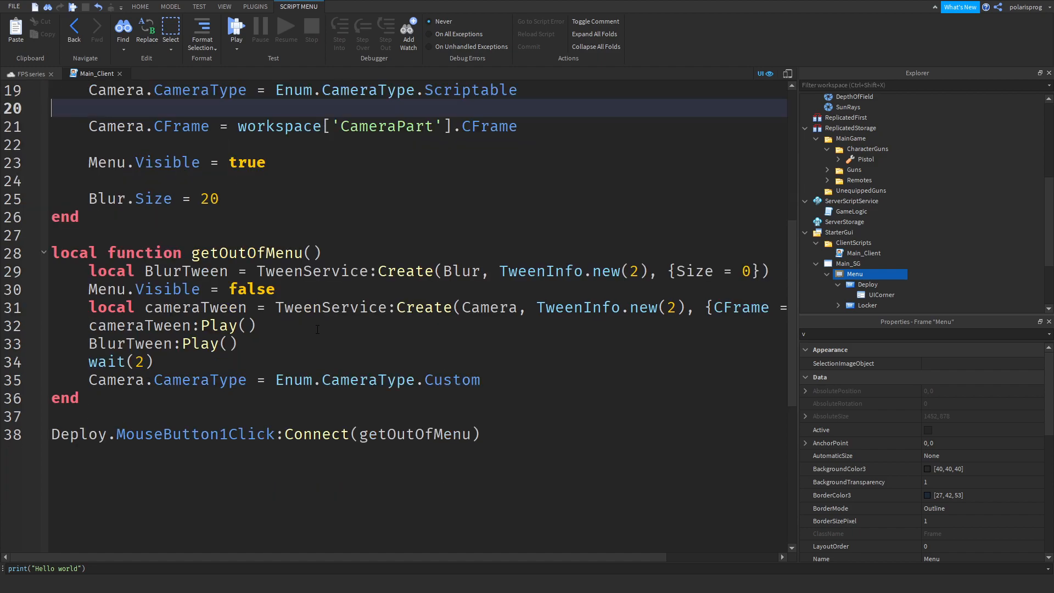
drag(191, 255, 51, 254)
ctrl+scroll(252, 307, down, 3)
scroll(252, 306, up, 3)
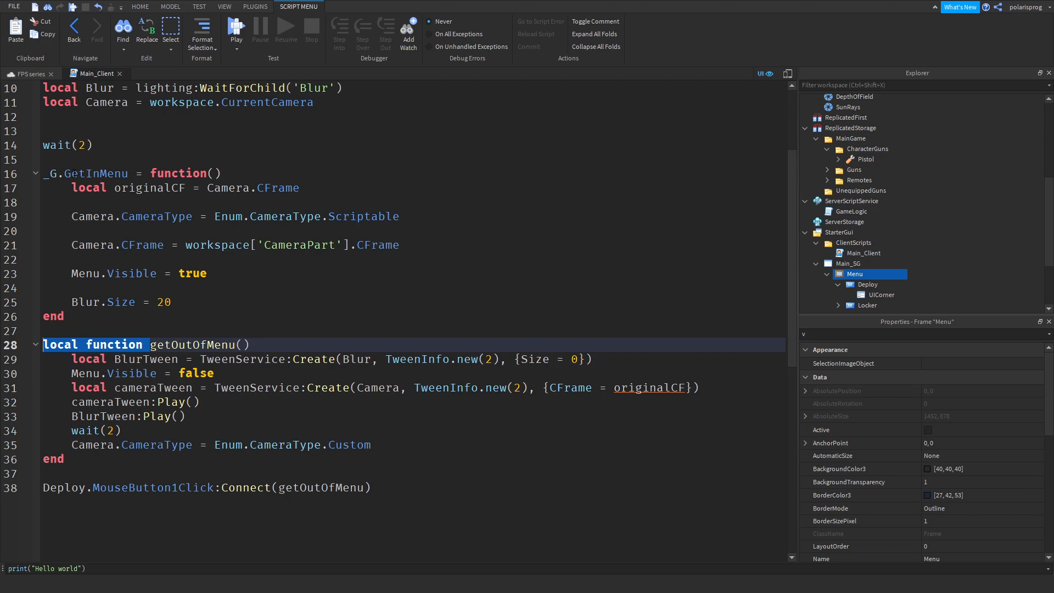
scroll(137, 212, up, 3)
click(127, 285)
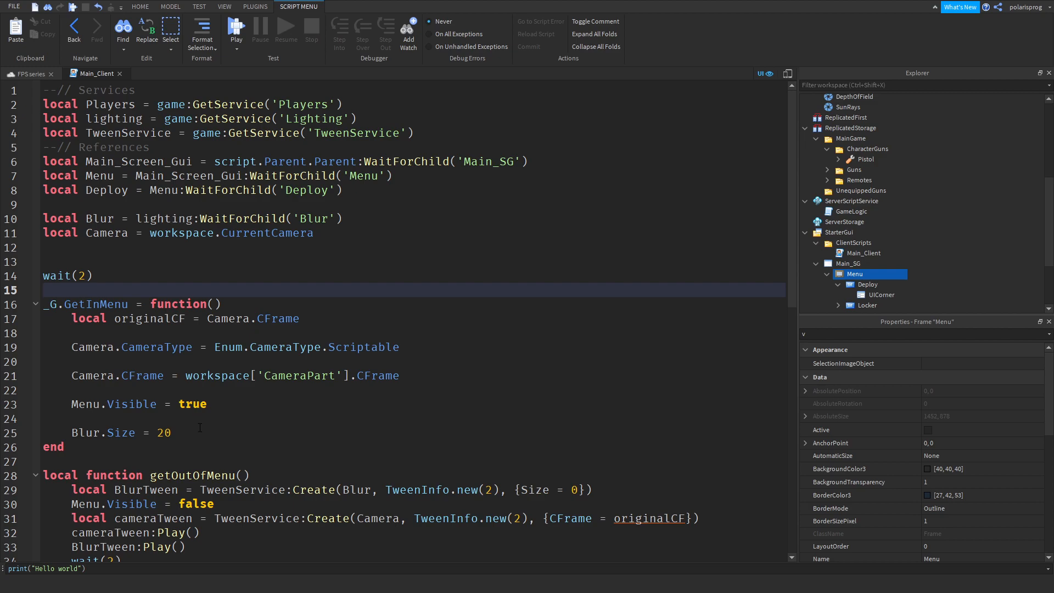
key(Return)
text(local)
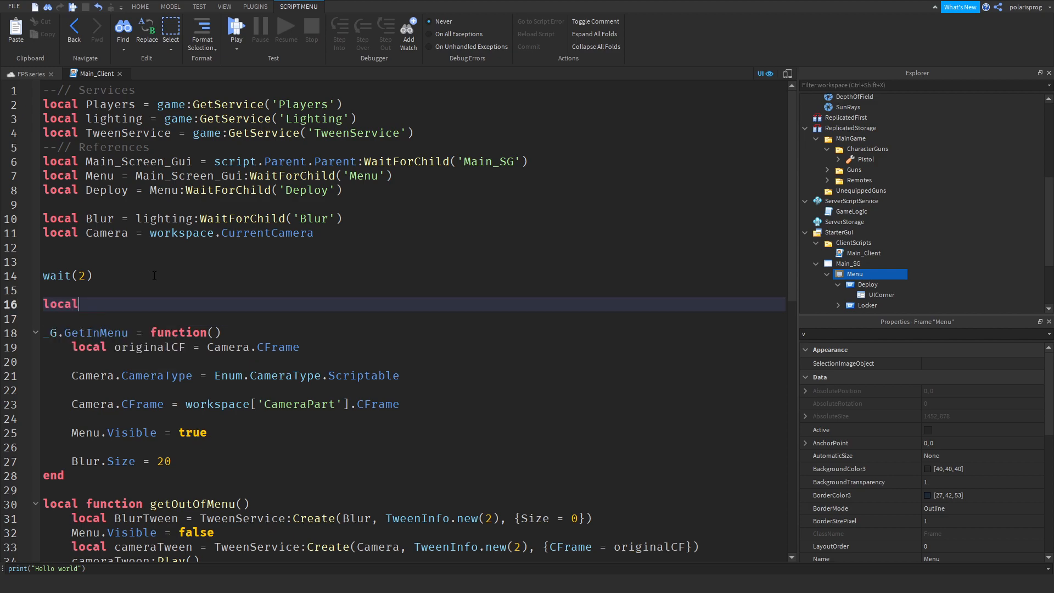
text( originalCF)
Remove the local keyword from the originalCF = Camera.CFrame line inside _G.GetInMenu.
drag(205, 349, 108, 346)
click(94, 346)
double_click(94, 347)
key(Delete)
key(Delete)
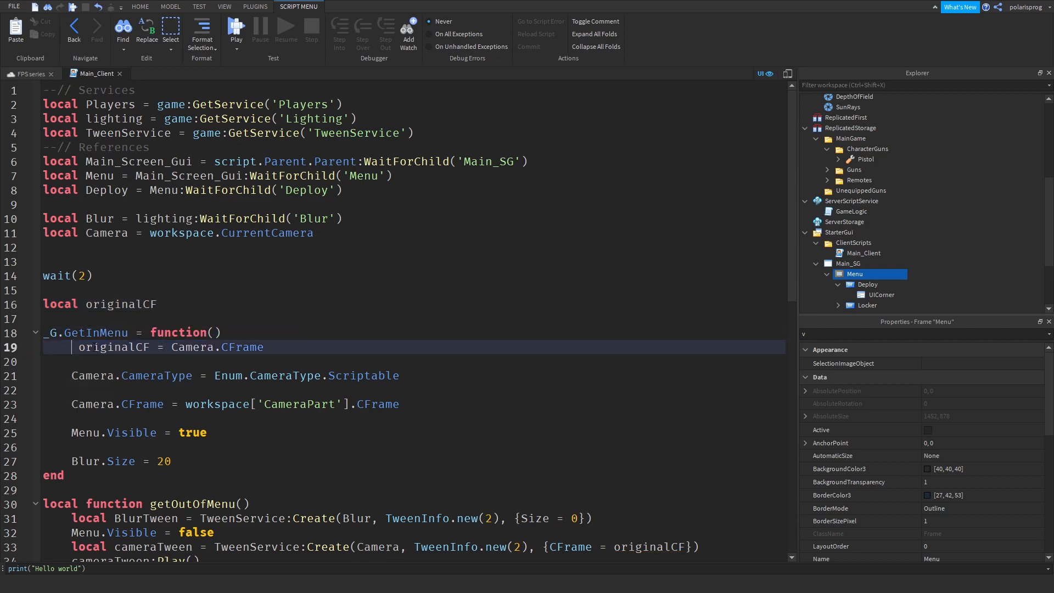
click(247, 251)
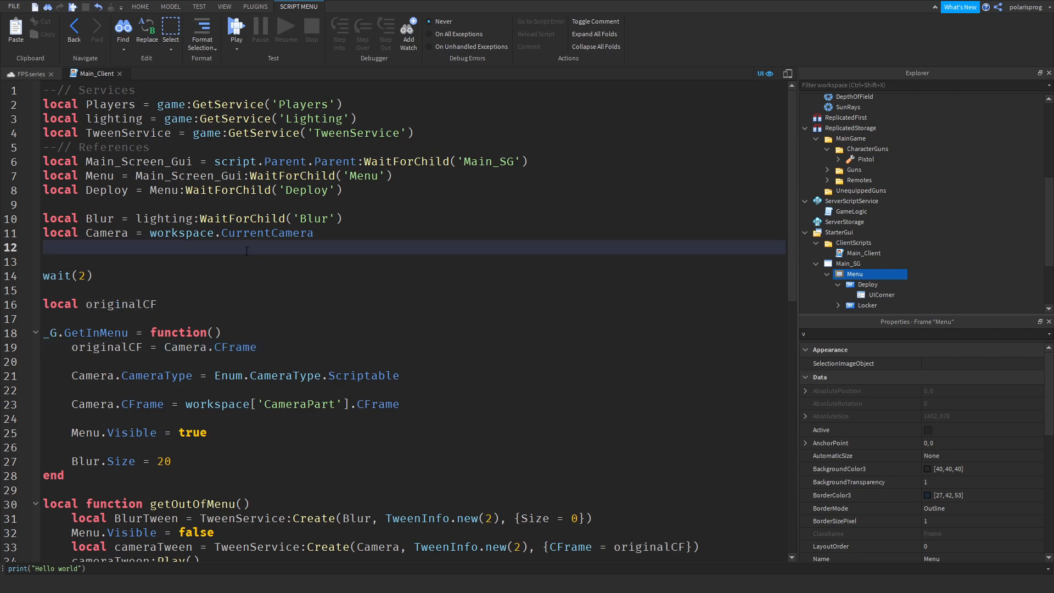
Replace the local function getOutOfMenu() header with _G.GetOutOfMenue = function().
scroll(246, 251, down, 1)
ctrl+scroll(246, 251, up, 1)
scroll(247, 251, down, 5)
scroll(247, 252, up, 2)
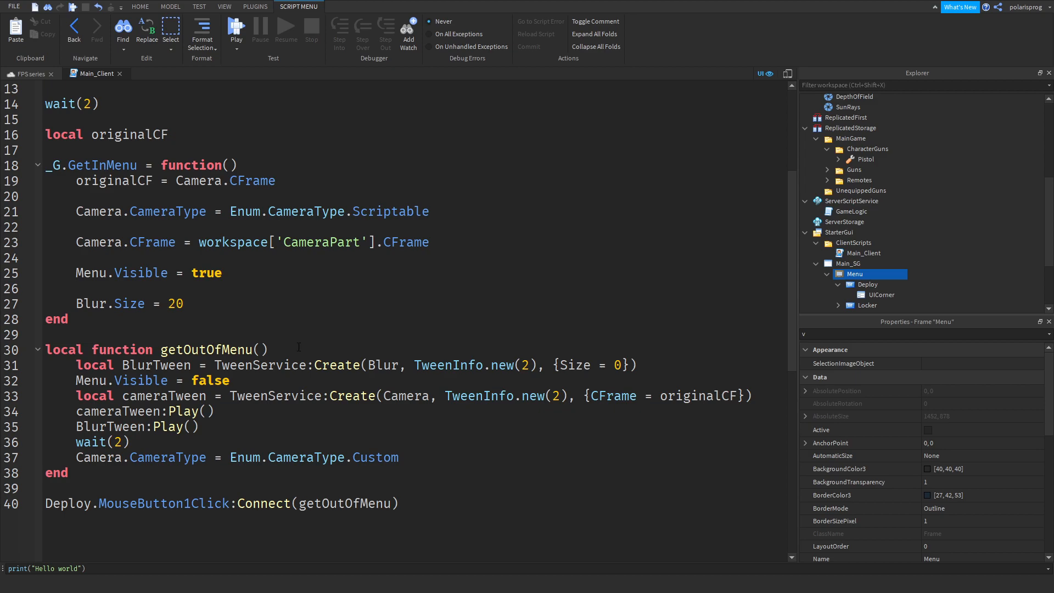
drag(288, 349, 2, 350)
key(BackSpace)
text(_G)
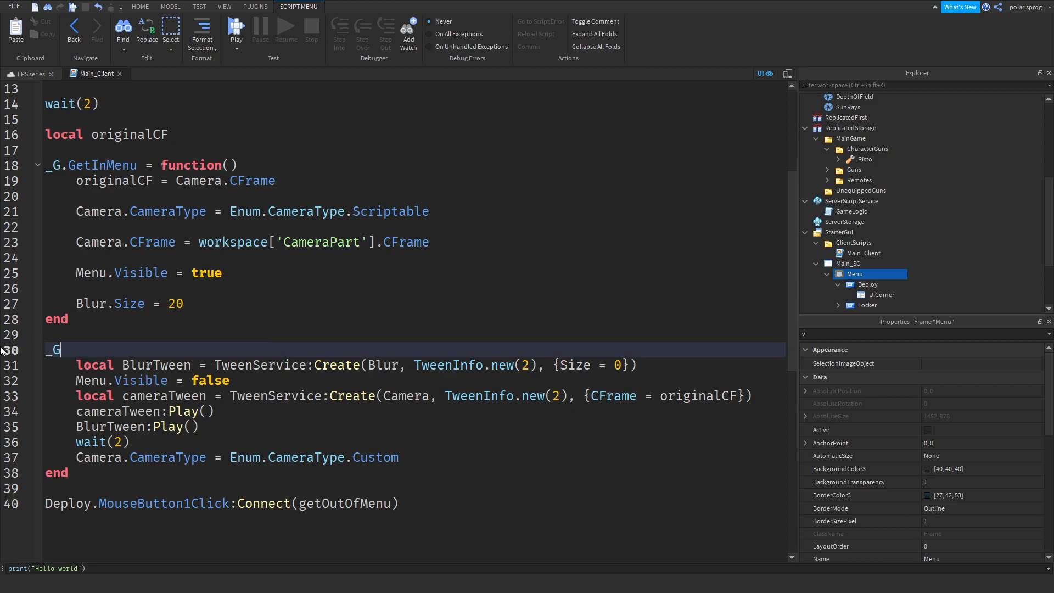
text(.GetOutOfMen)
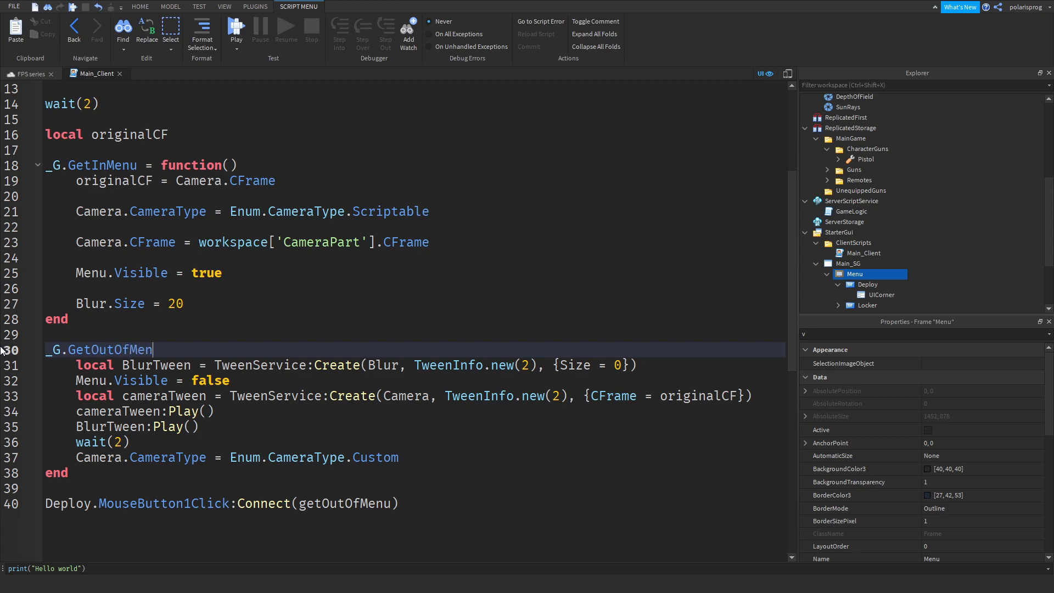
text(ue = function()
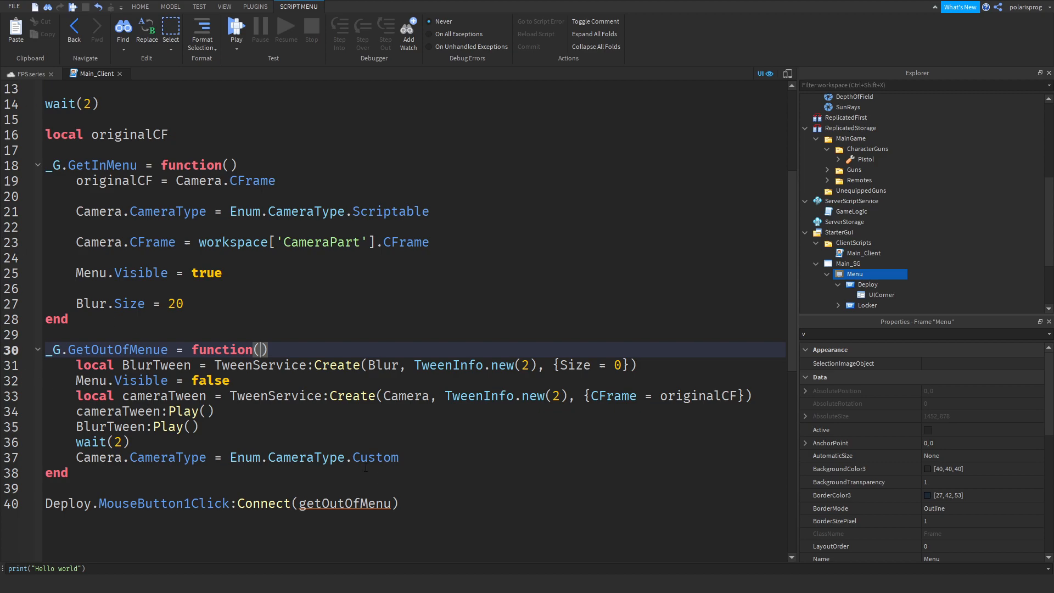
Change the function connected to Deploy.MouseButton1Click to _G.GetOutOfMenue.
scroll(378, 481, down, 2)
double_click(359, 414)
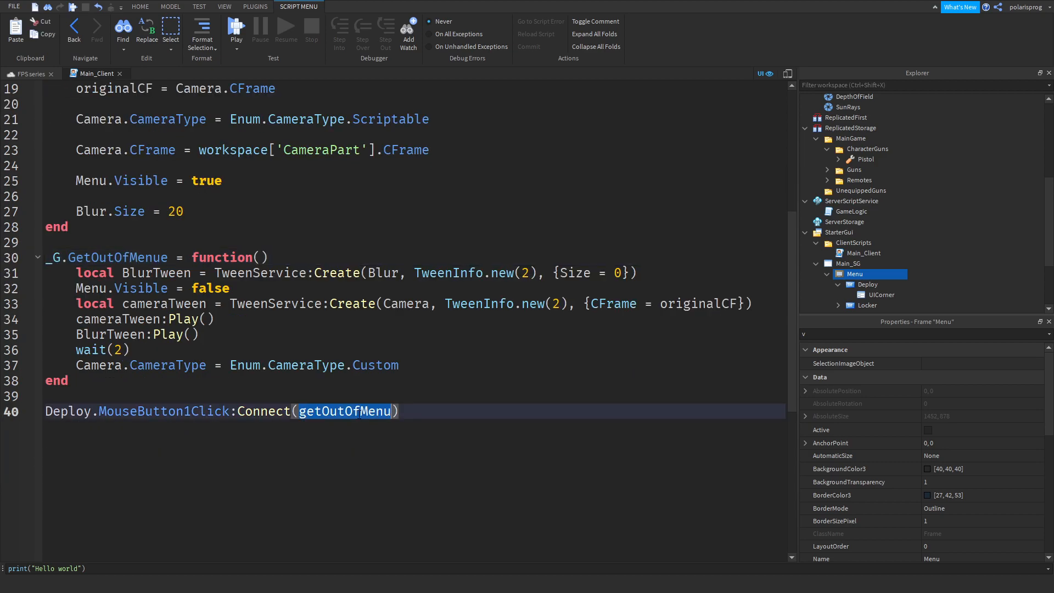
key(BackSpace)
text(_G)
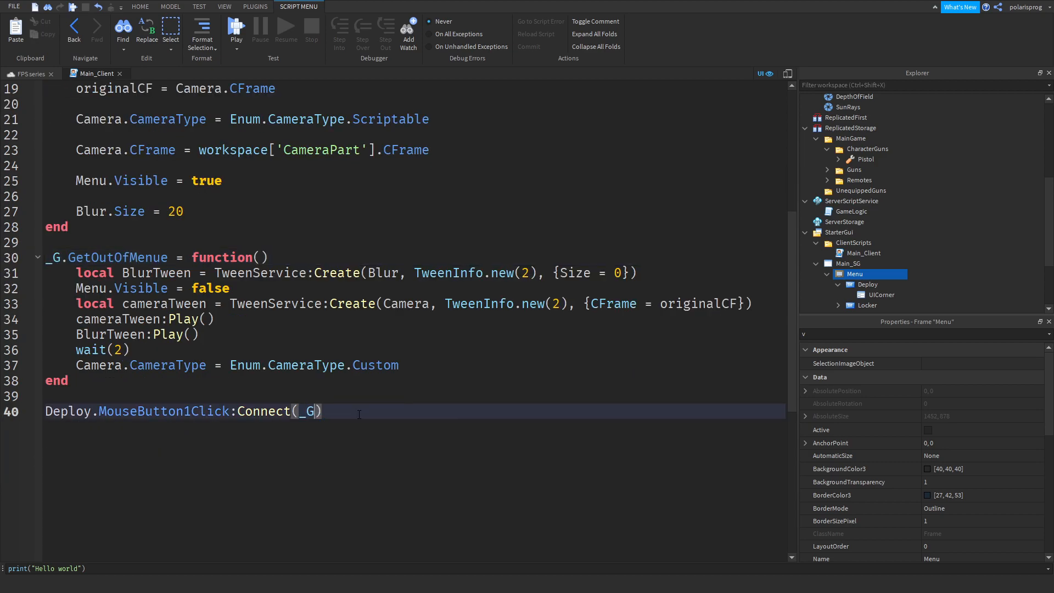
text(.GetMout)
double_click(117, 258)
key(ctrl+c)
double_click(348, 411)
key(ctrl+v)
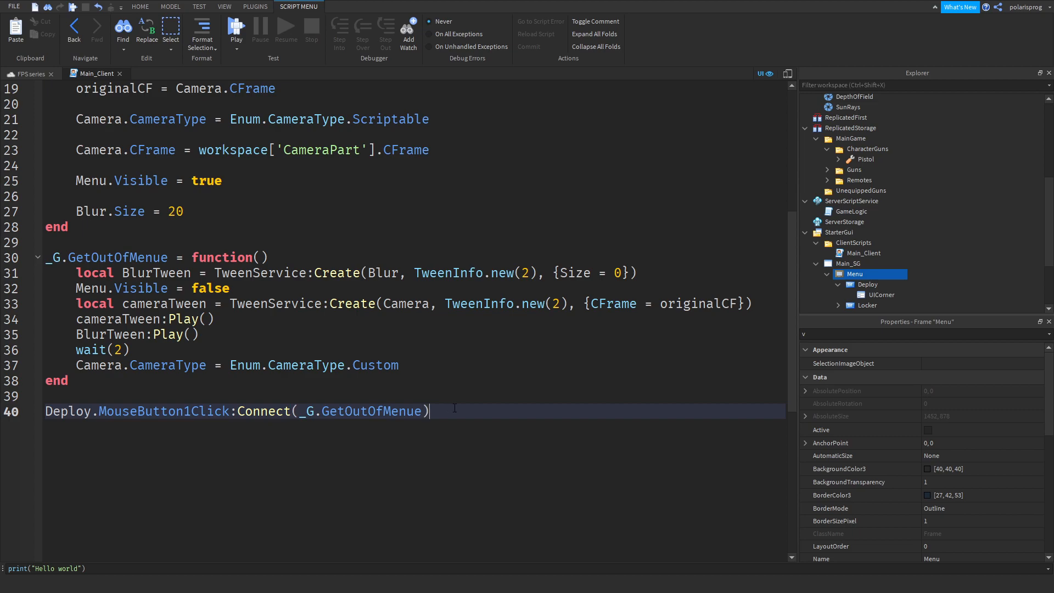
Correct GetOutOfMenue to GetOutOfMenu in both the function definition and the Deploy connection.
click(167, 257)
key(BackSpace)
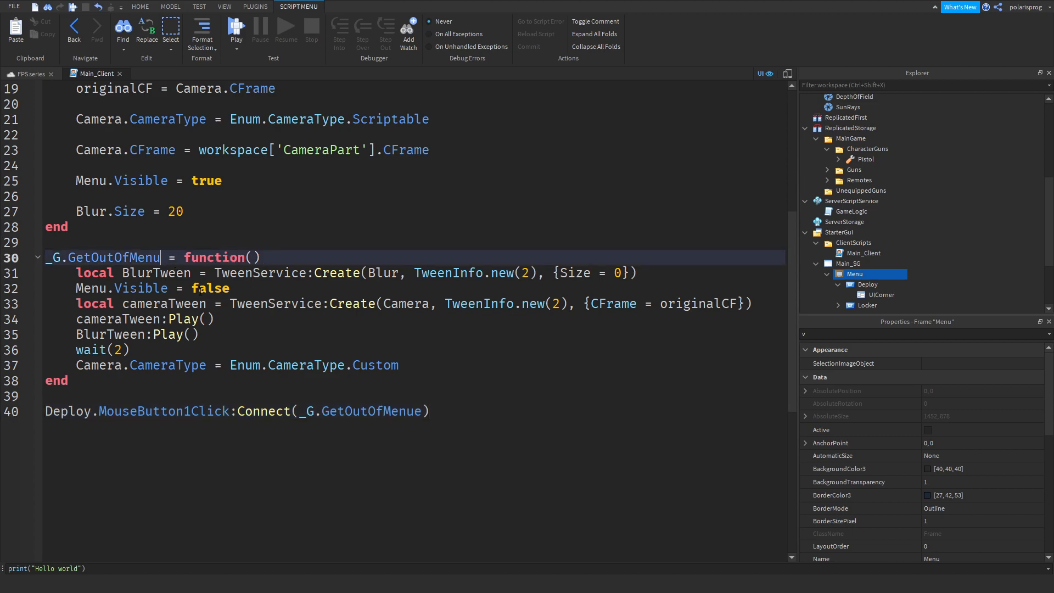
click(420, 420)
Review the GetInMenu and GetOutOfMenu functions in Main_Client and the menu's buttons in the object hierarchy.
scroll(233, 349, up, 1)
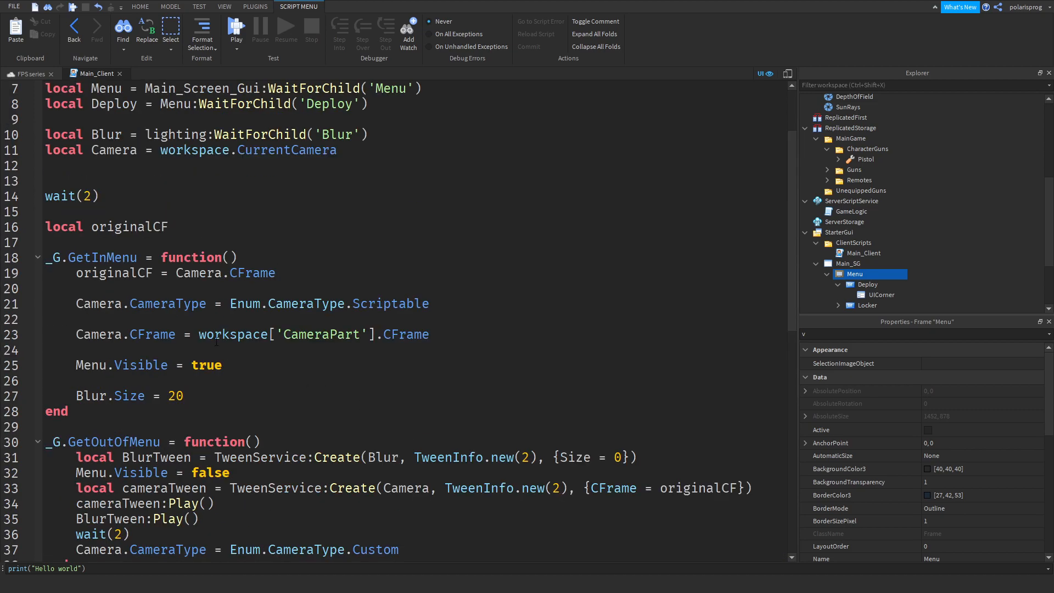
scroll(173, 322, down, 1)
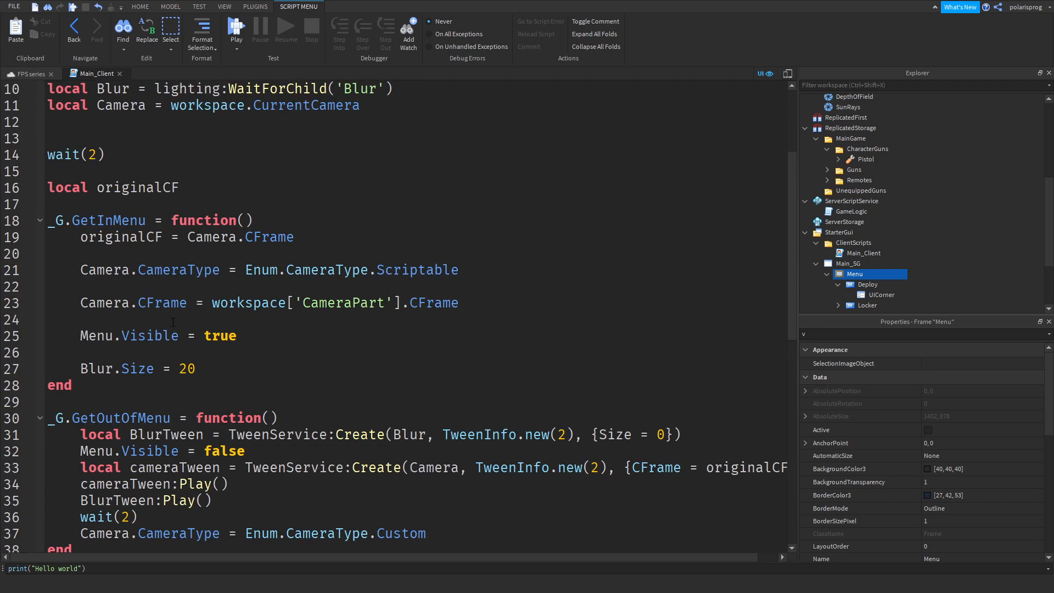
scroll(305, 490, down, 1)
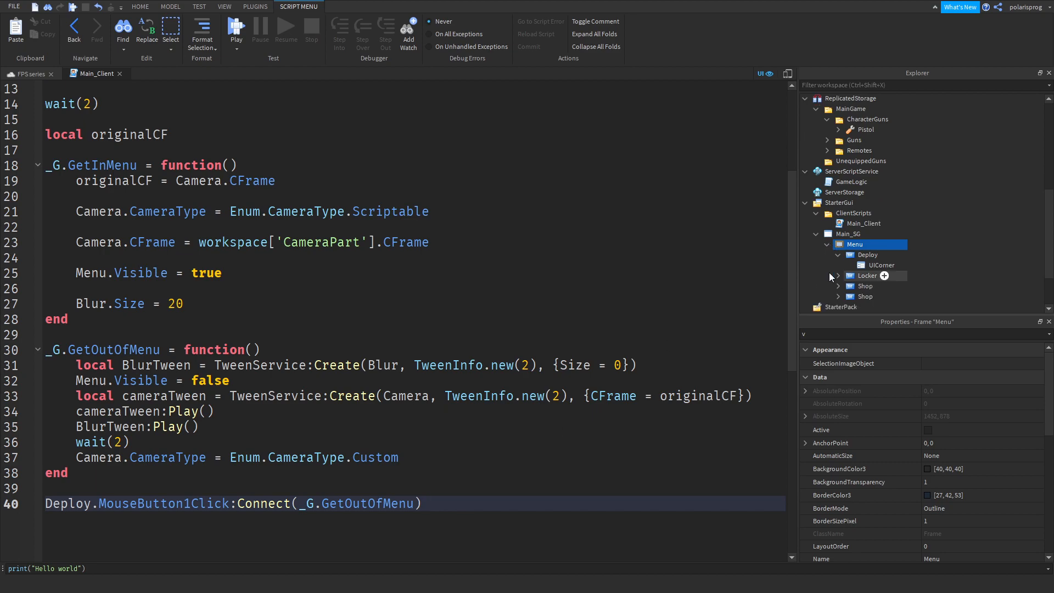
scroll(421, 492, down, 1)
scroll(409, 406, up, 2)
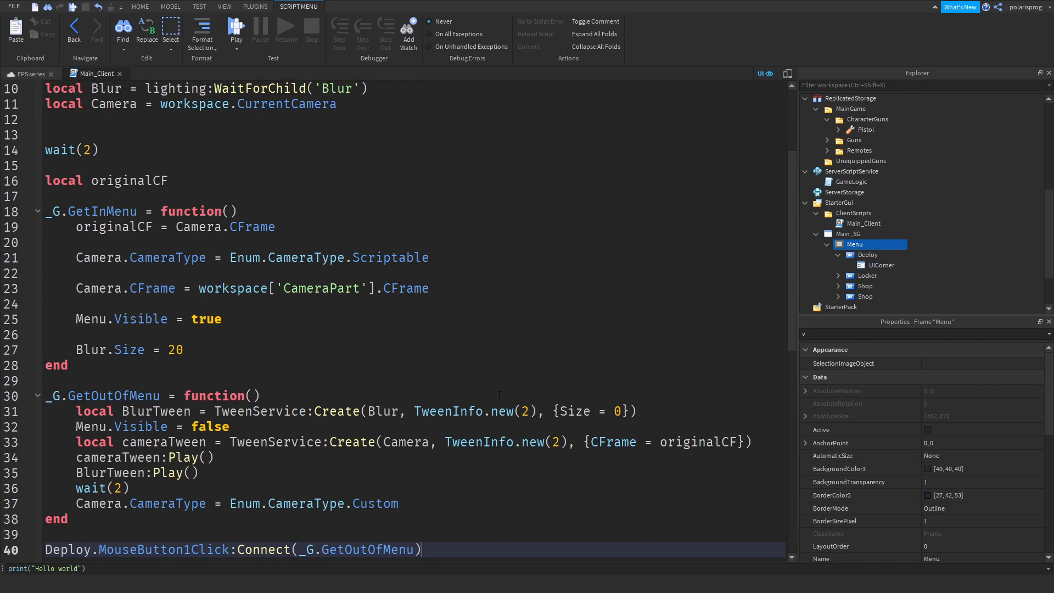
scroll(409, 407, down, 1)
scroll(480, 481, up, 3)
scroll(481, 481, down, 4)
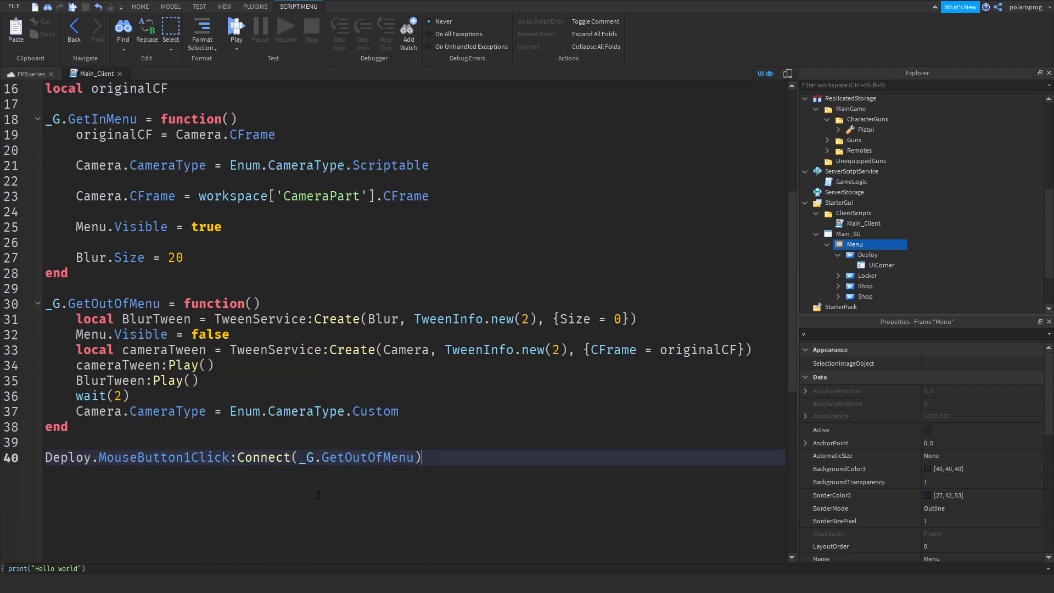
key(Return)
key(Return)
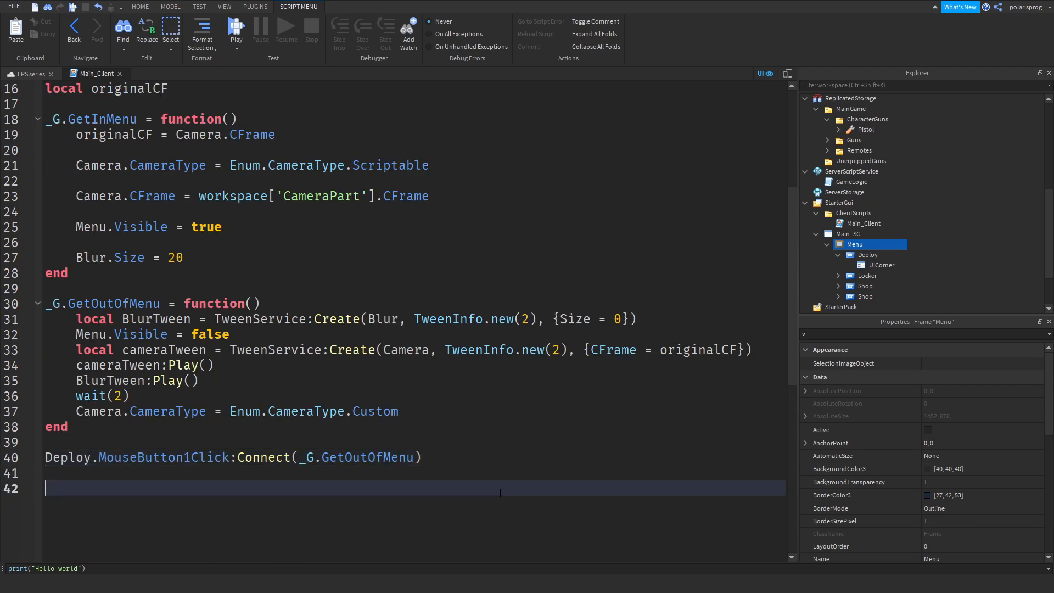
key(BackSpace)
key(BackSpace)
click(892, 215)
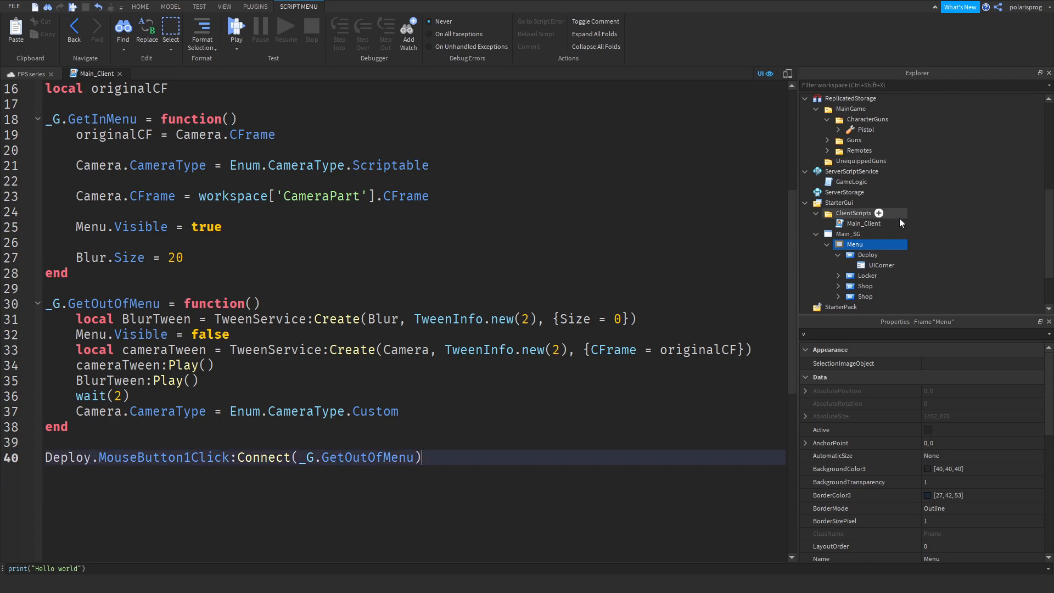
click(879, 214)
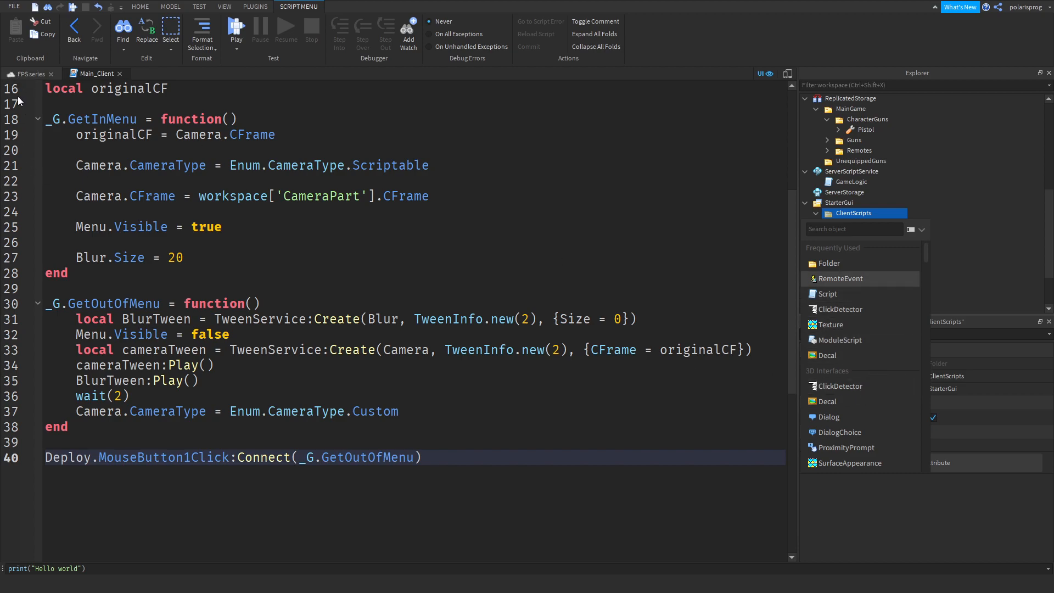
Duplicate the Locker button, parent the copy directly to Main_SG, and place it in the upper area, away from the menu buttons.
click(30, 73)
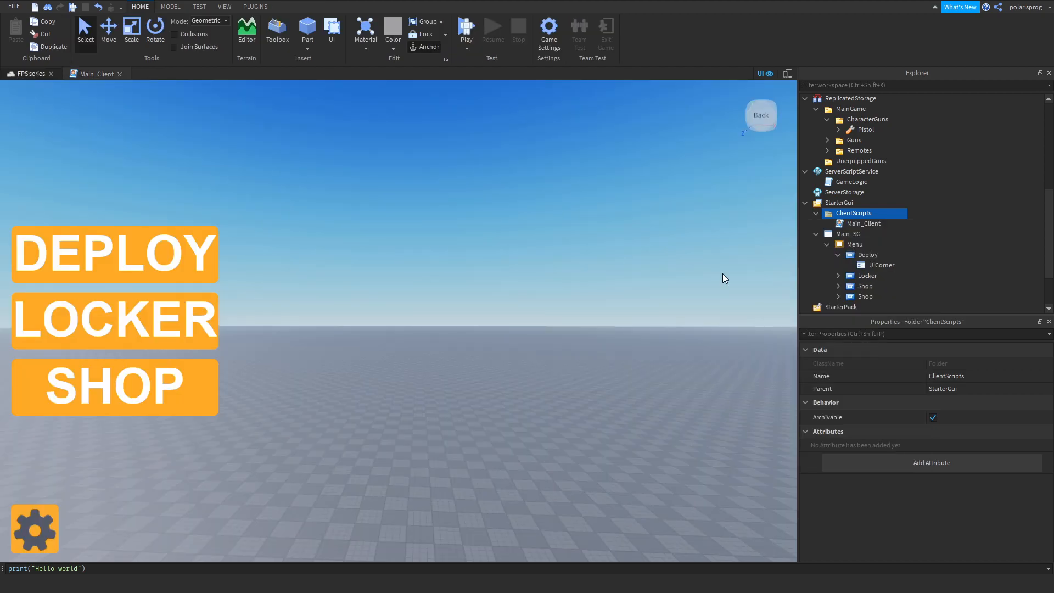
scroll(861, 269, down, 1)
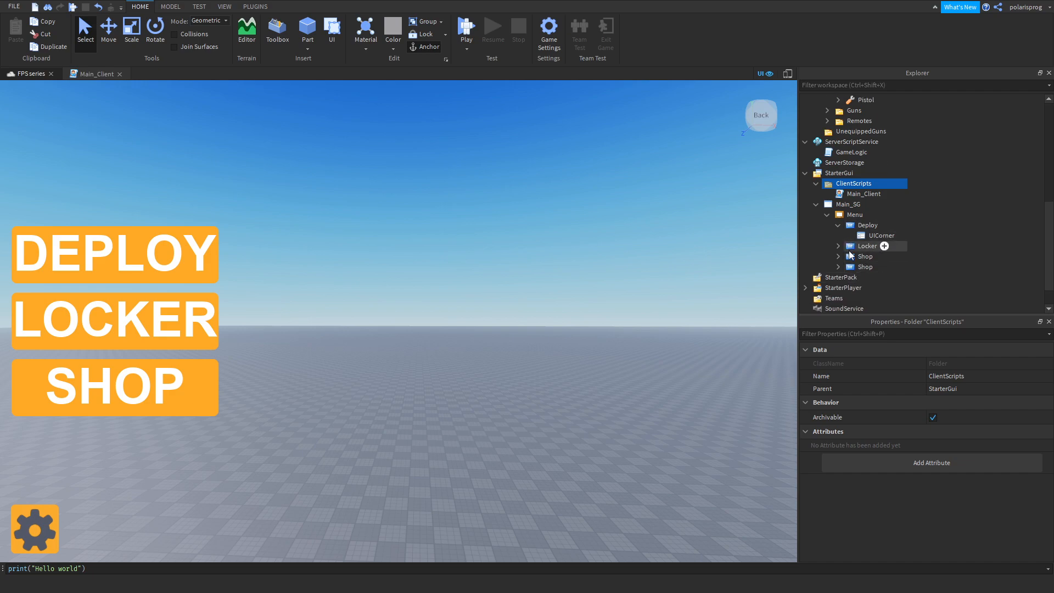
click(859, 247)
key(ctrl+d)
drag(853, 261, 850, 214)
drag(123, 336, 579, 168)
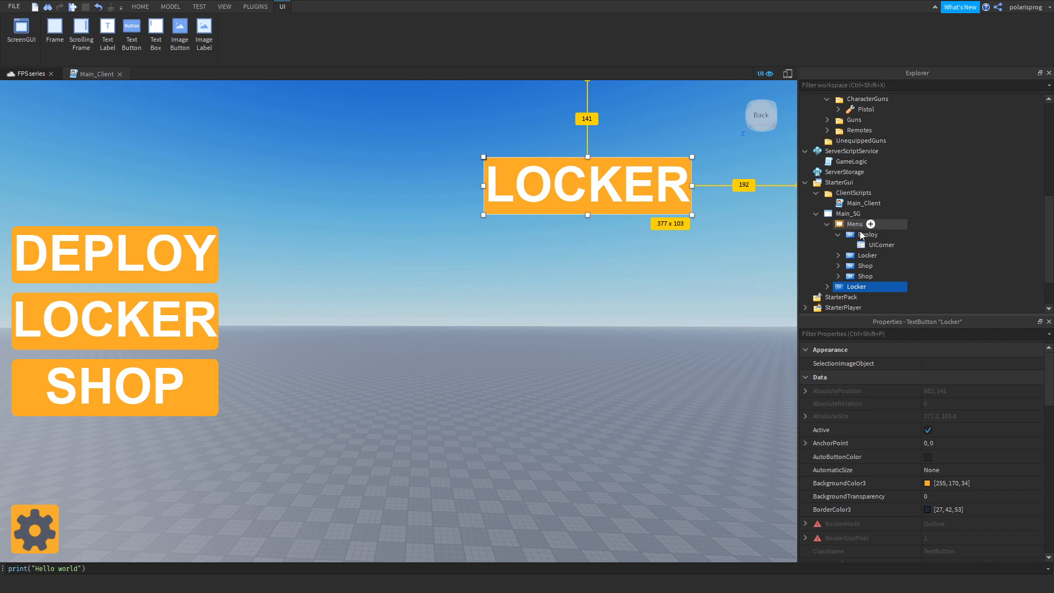
Set the Text property of the duplicated Locker button to Test.
click(867, 333)
text(tex)
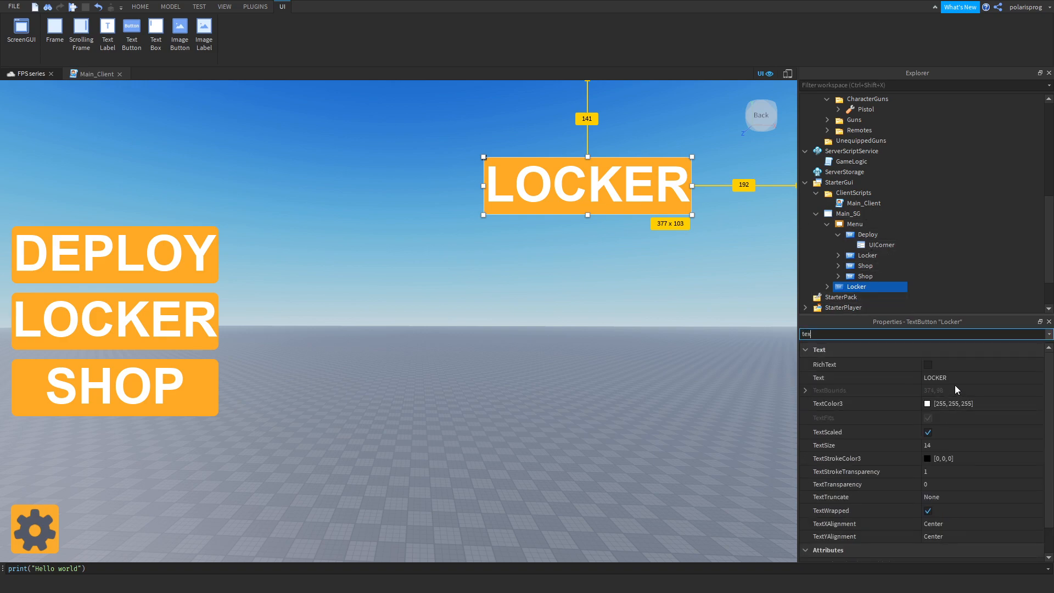
click(955, 380)
text(Test)
key(Return)
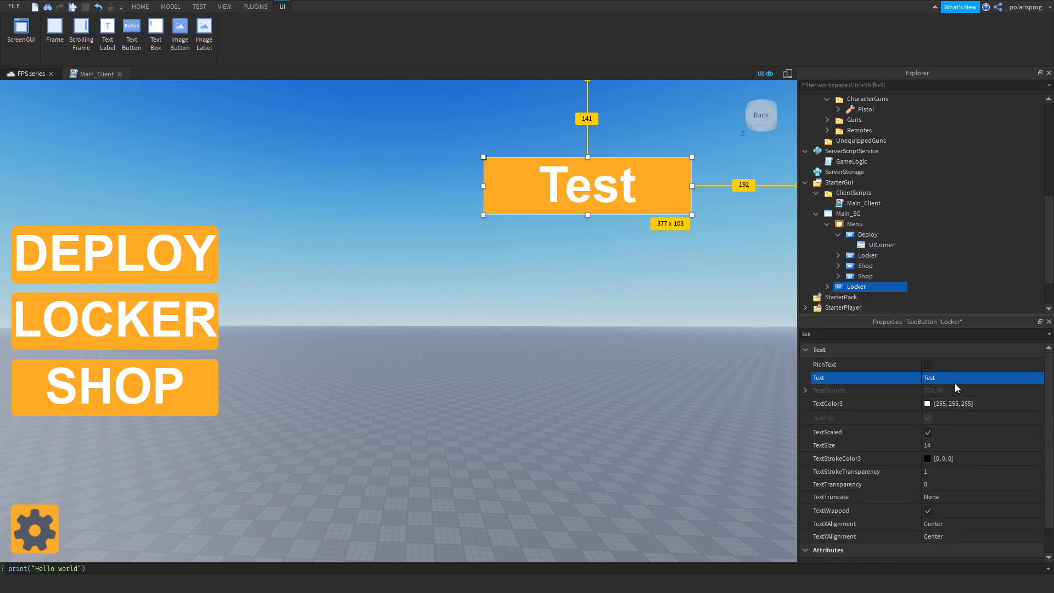
double_click(859, 204)
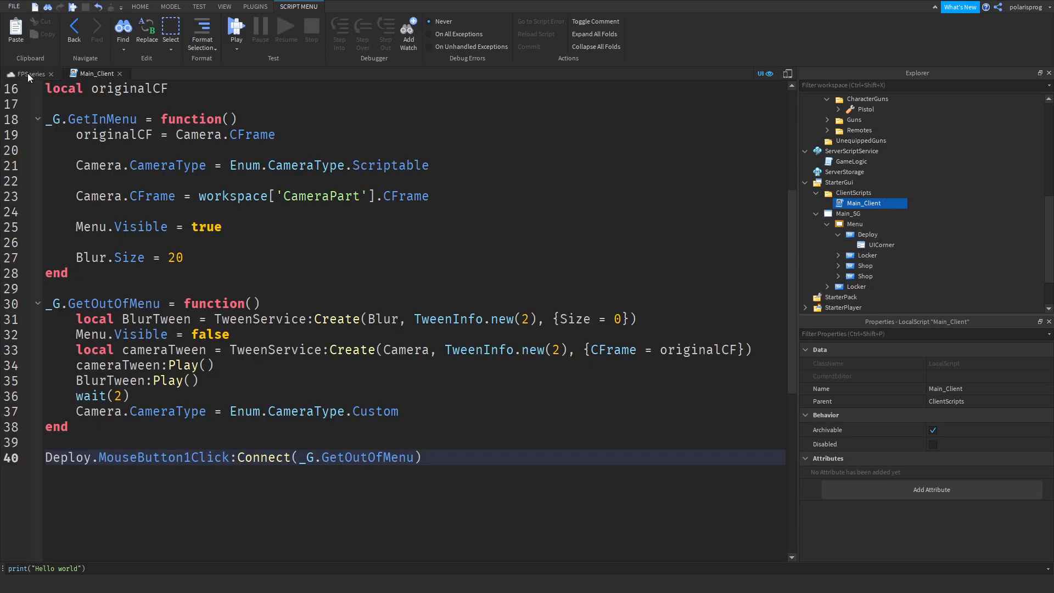
click(28, 73)
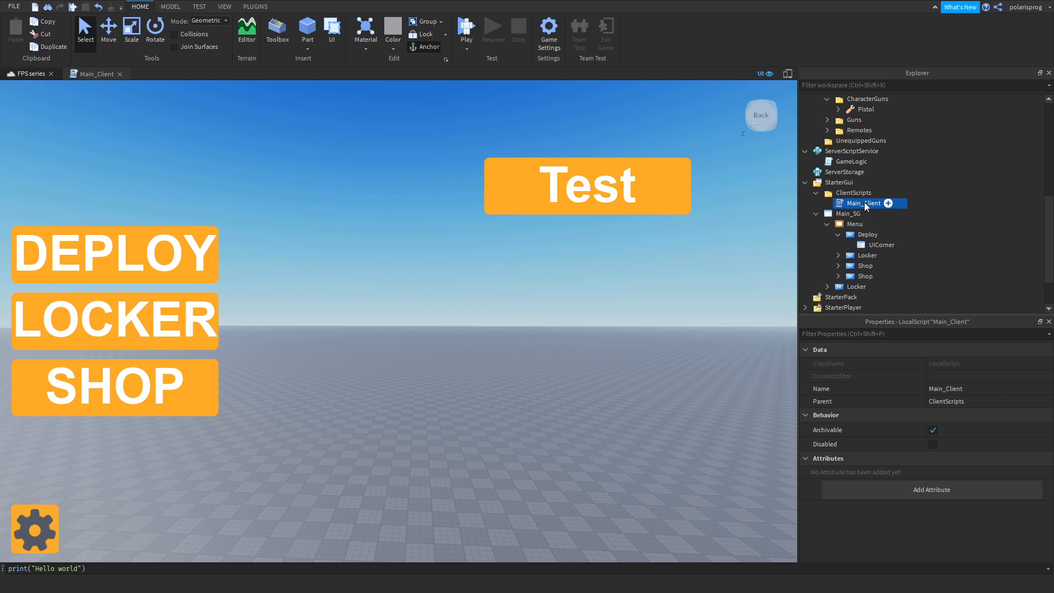
click(863, 235)
click(859, 256)
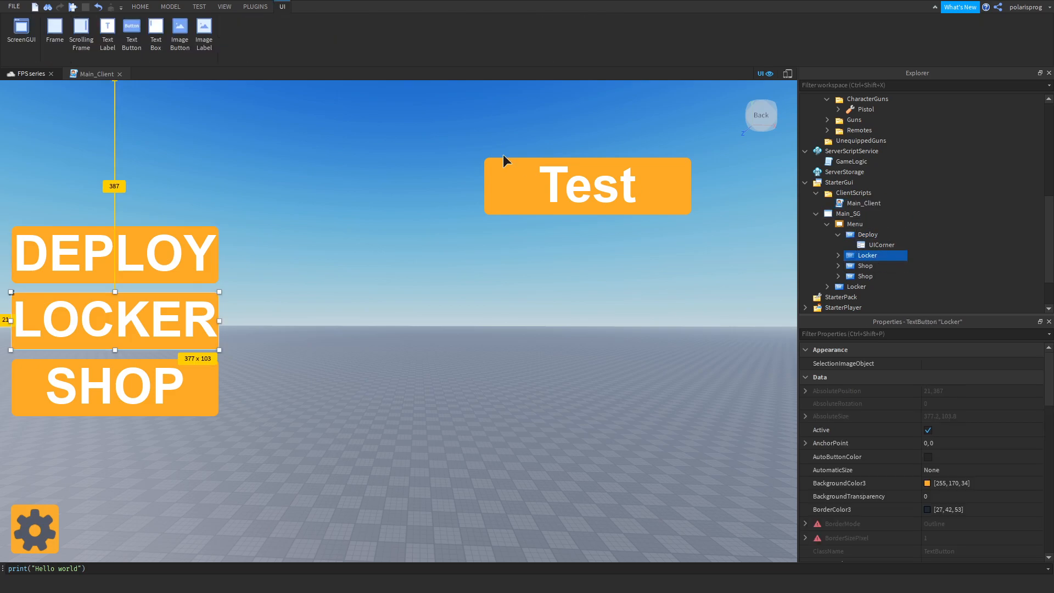
Insert a LocalScript into the Test button and select its default code for replacement.
click(508, 163)
click(873, 287)
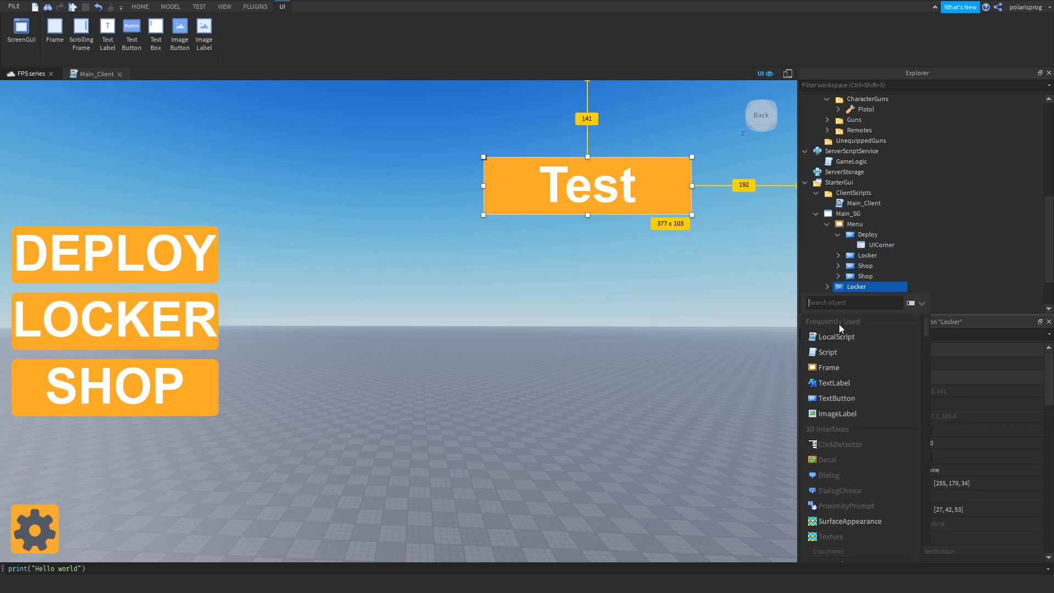
click(842, 335)
key(ctrl+a)
ctrl+scroll(503, 338, up, 3)
Start the LocalScript with script.Parent.MouseButton1Click:Connect( in place of the default code.
text(script.Parent.MaxVisibleGraphemes)
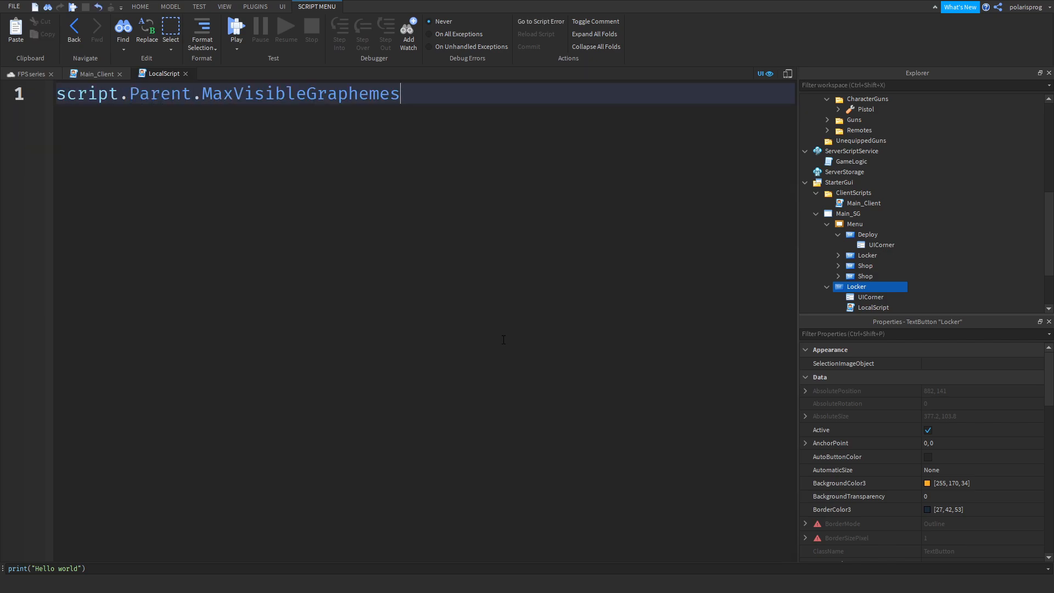
key(ctrl+BackSpace)
text(MouseButton1Click:Connect()
key(Return)
text(f)
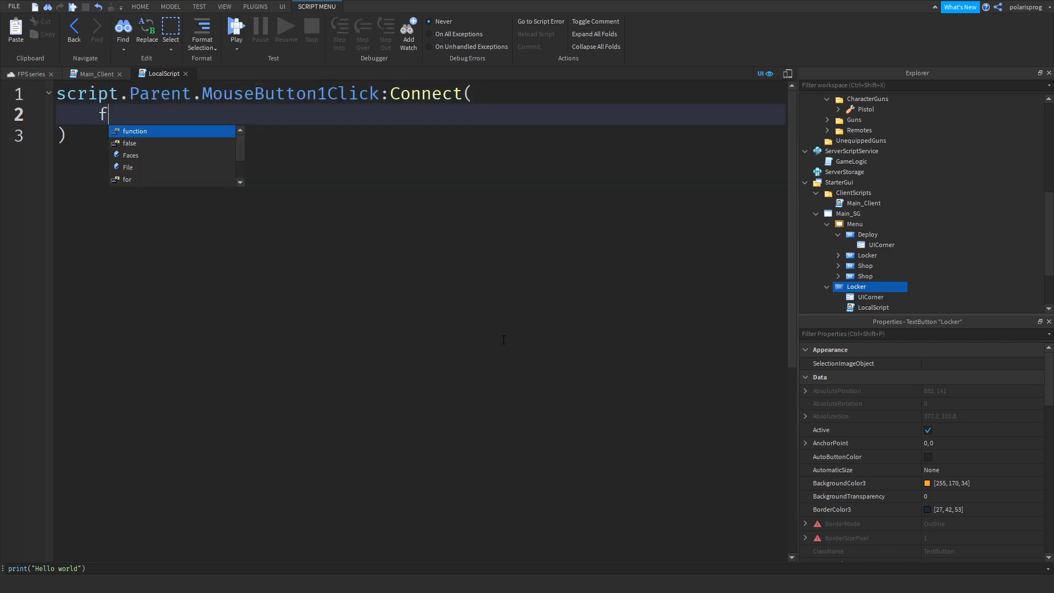
key(Escape)
key(Down)
key(BackSpace)
key(BackSpace)
key(BackSpace)
key(BackSpace)
key(BackSpace)
key(BackSpace)
key(BackSpace)
key(BackSpace)
key(BackSpace)
key(BackSpace)
key(BackSpace)
key(BackSpace)
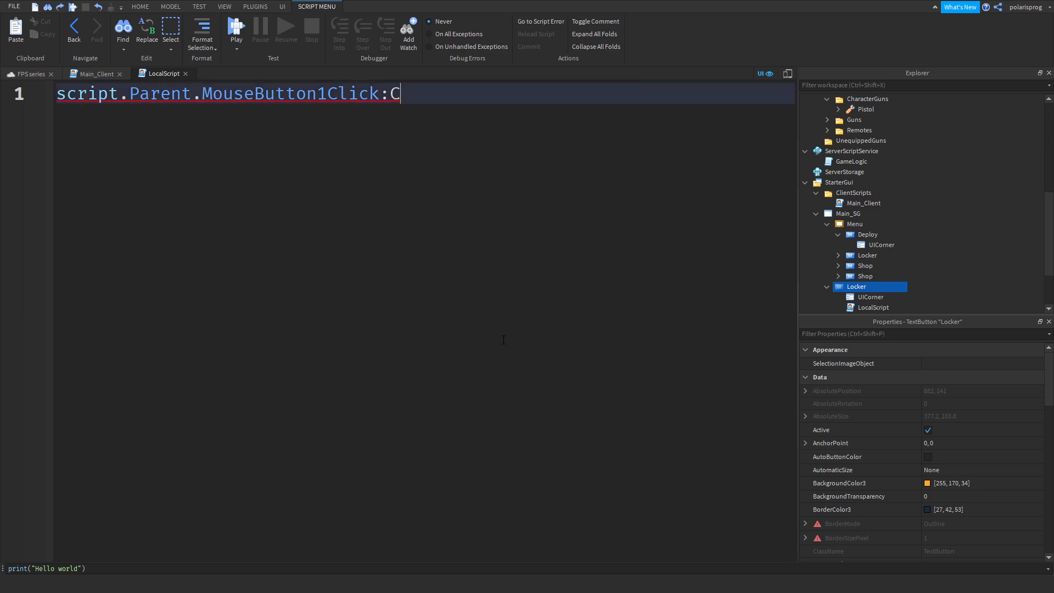
Complete the Connect call with an inline function() ... end block as the click handler.
text(onnect()
key(Return)
key(ctrl+z)
text(function))
key(Left)
text(())
key(Return)
Start a _G. reference in the body of the click handler.
text(_H)
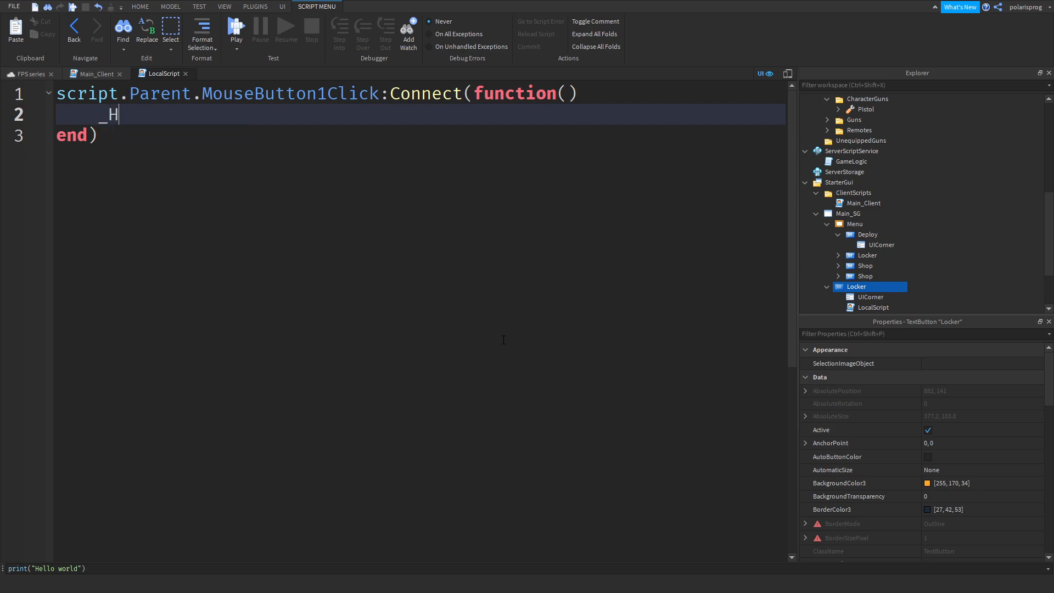
key(Return)
key(BackSpace)
key(BackSpace)
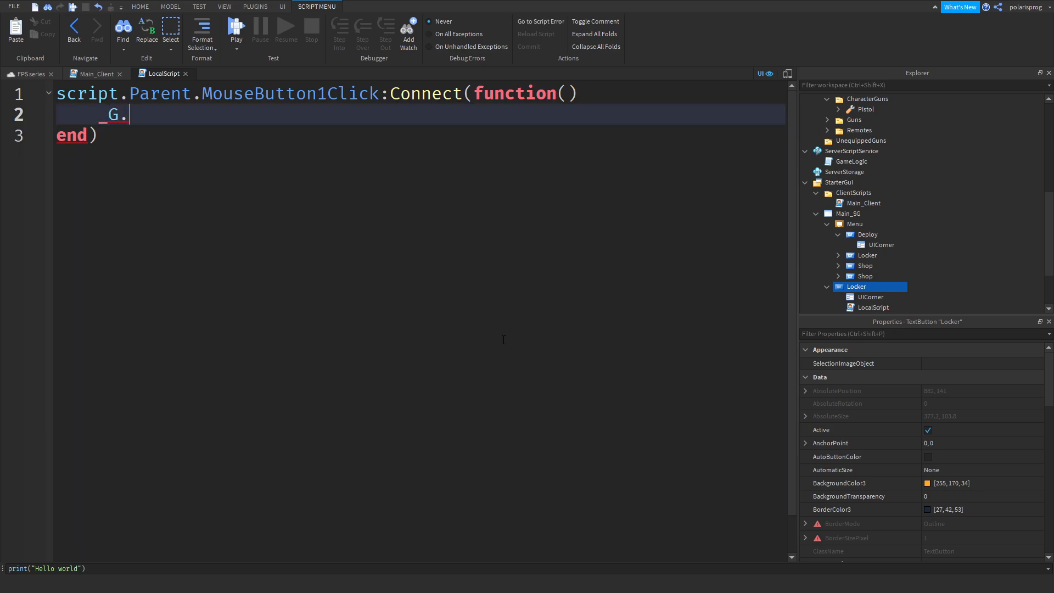
text(G.)
Copy the GetInMenu name from Main_Client and complete the handler's line as _G.GetInMenu().
click(95, 74)
scroll(244, 299, down, 1)
scroll(243, 299, up, 1)
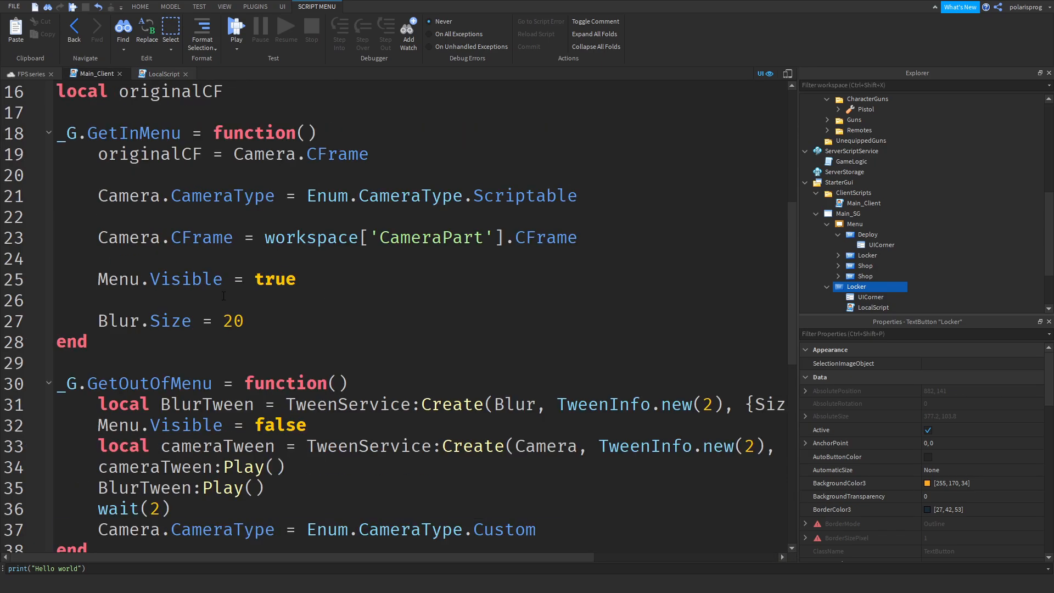
click(141, 116)
double_click(141, 132)
key(ctrl+c)
click(146, 75)
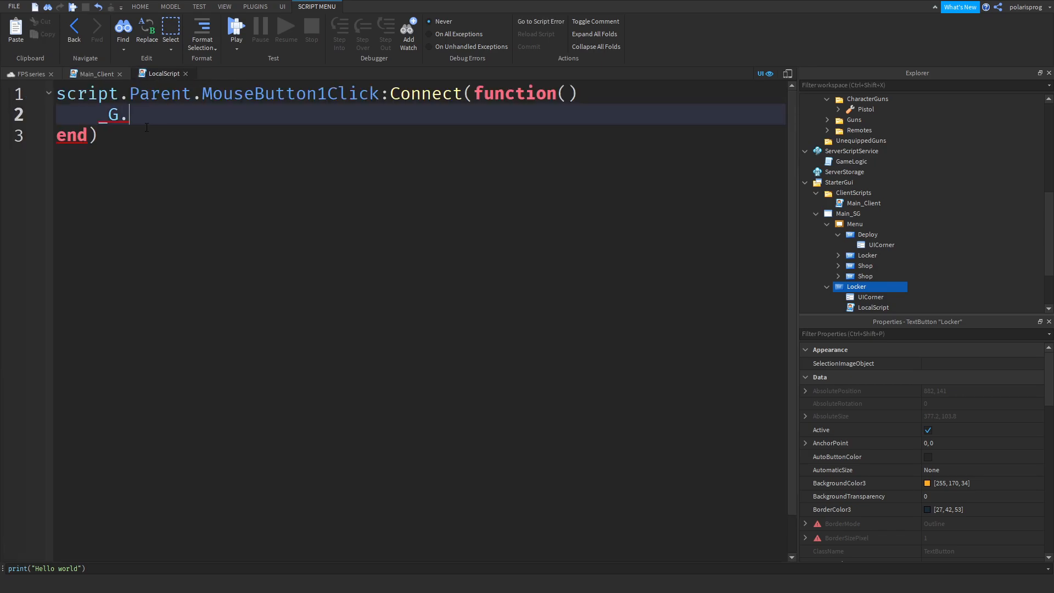
key(ctrl+v)
text(()
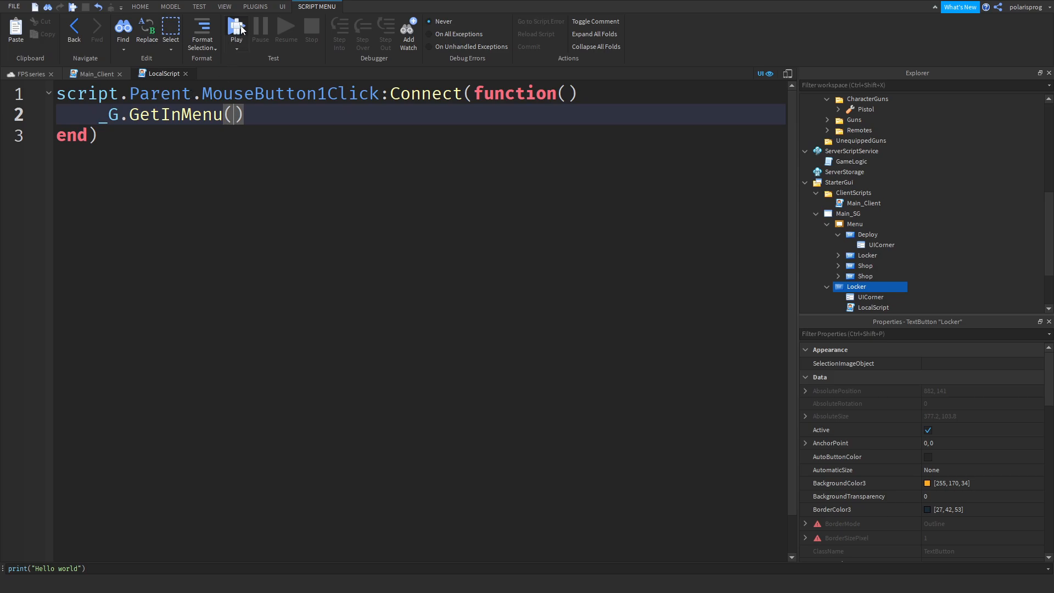
Playtest the game, alternating between the Test and Deploy buttons to check entering and leaving the menu.
click(241, 29)
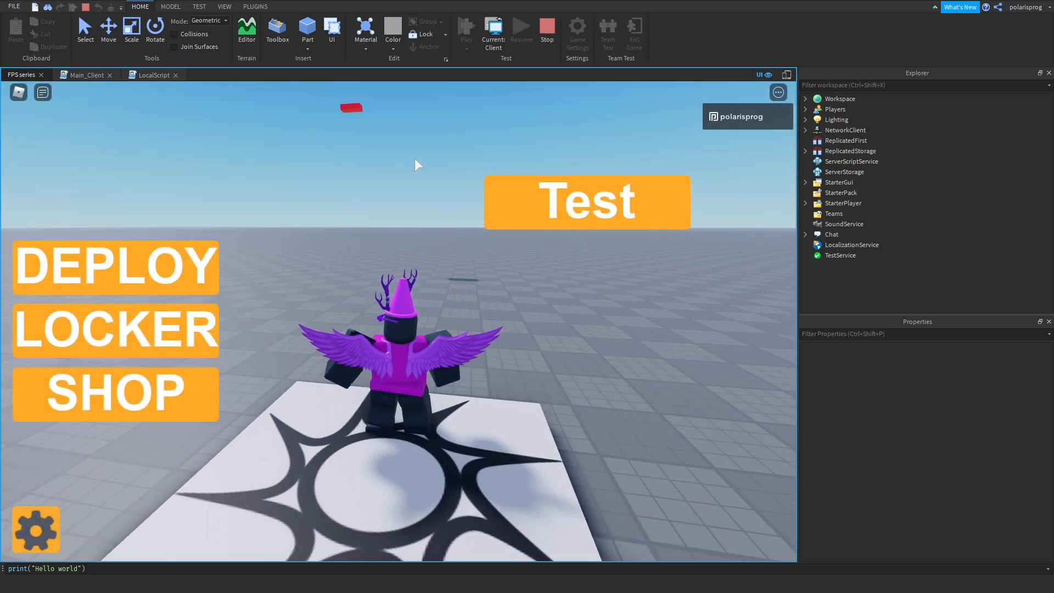
click(551, 206)
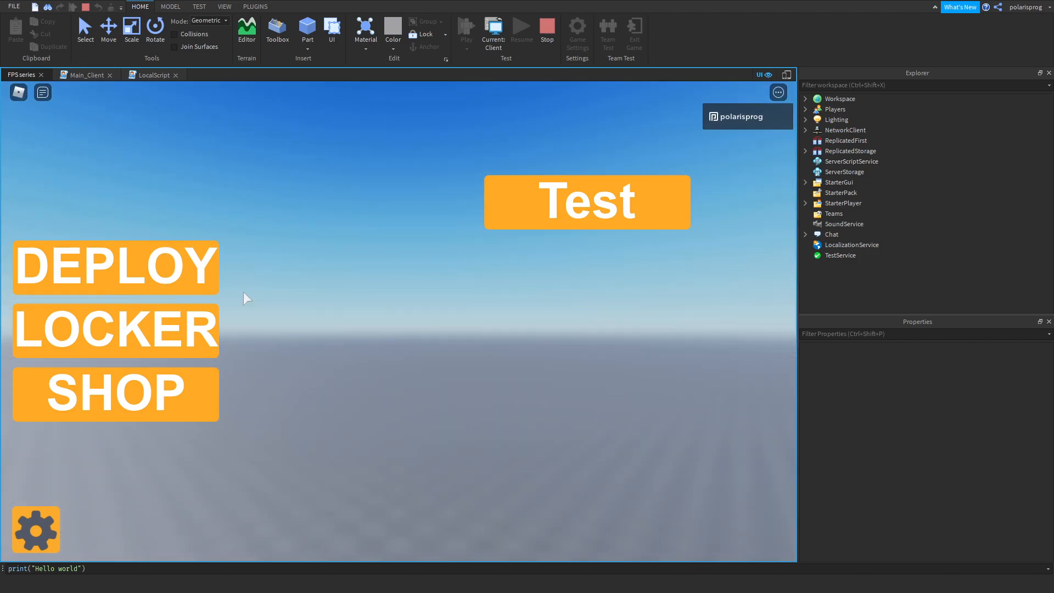
click(38, 254)
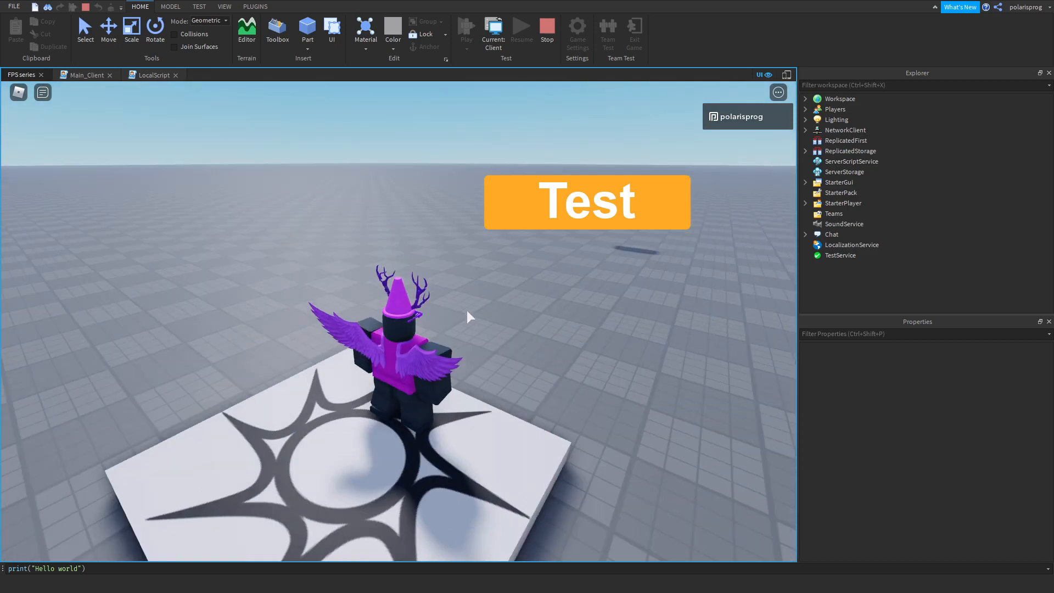
click(549, 211)
click(157, 265)
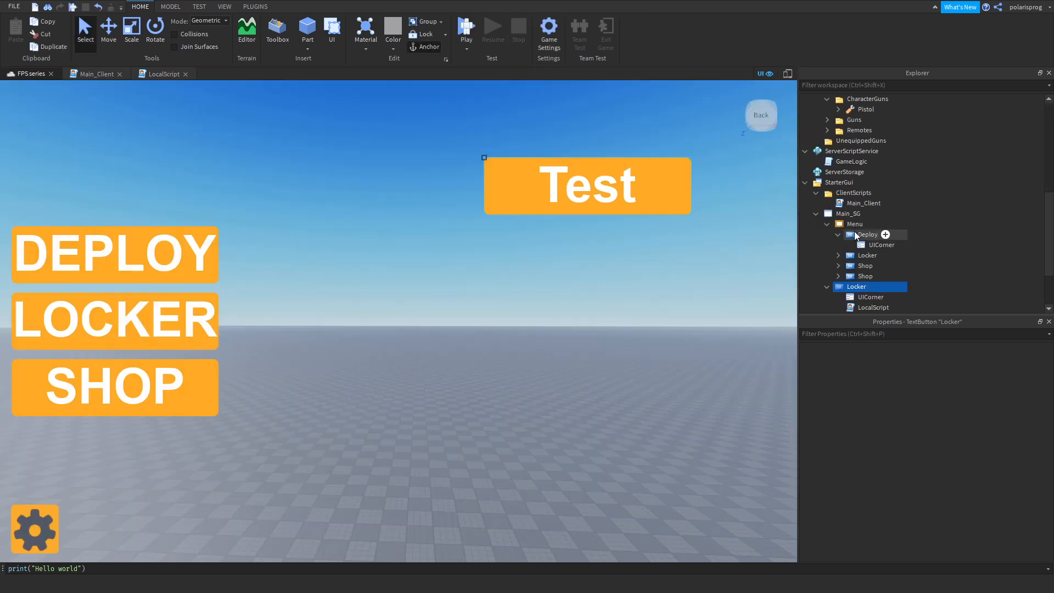
Delete the temporary Test button, the extra Locker object directly under Main_SG.
click(865, 287)
key(Delete)
right_drag(527, 401, 527, 401)
scroll(527, 401, down, 6)
key(s)
key(w)
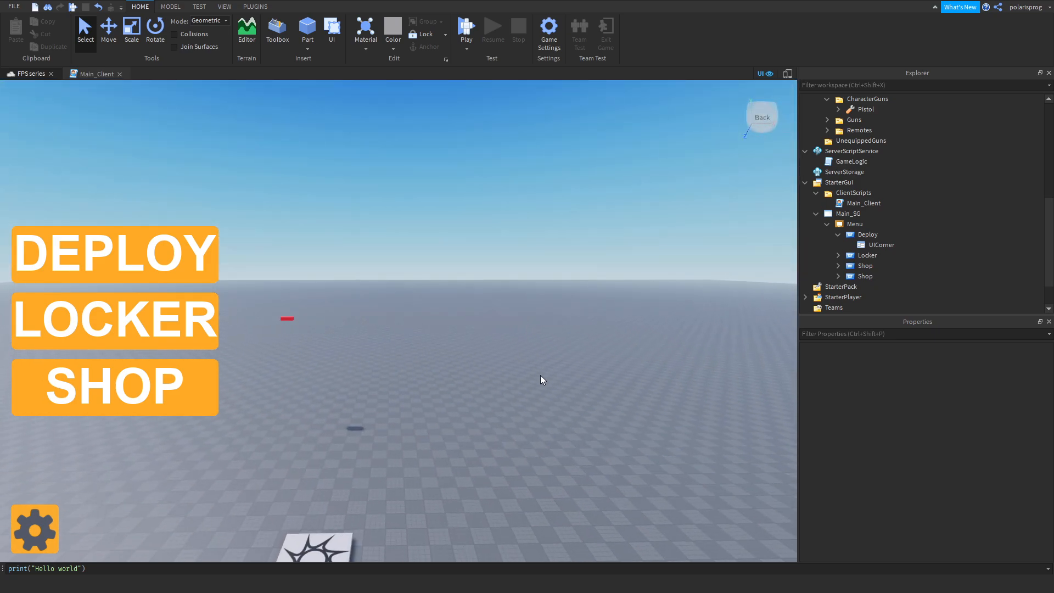
In Main_Client's GetInMenu function, replace the Camera.CFrame assignment with a TweenService:Create call targeting Camera.
double_click(863, 203)
scroll(198, 329, up, 1)
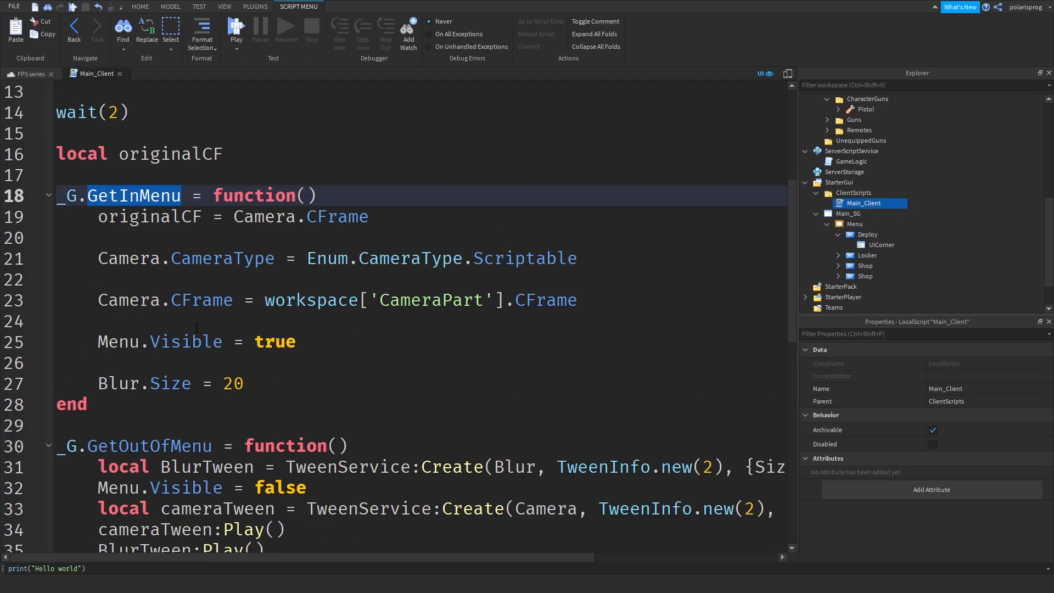
drag(577, 300, 92, 294)
key(BackSpace)
text(tw)
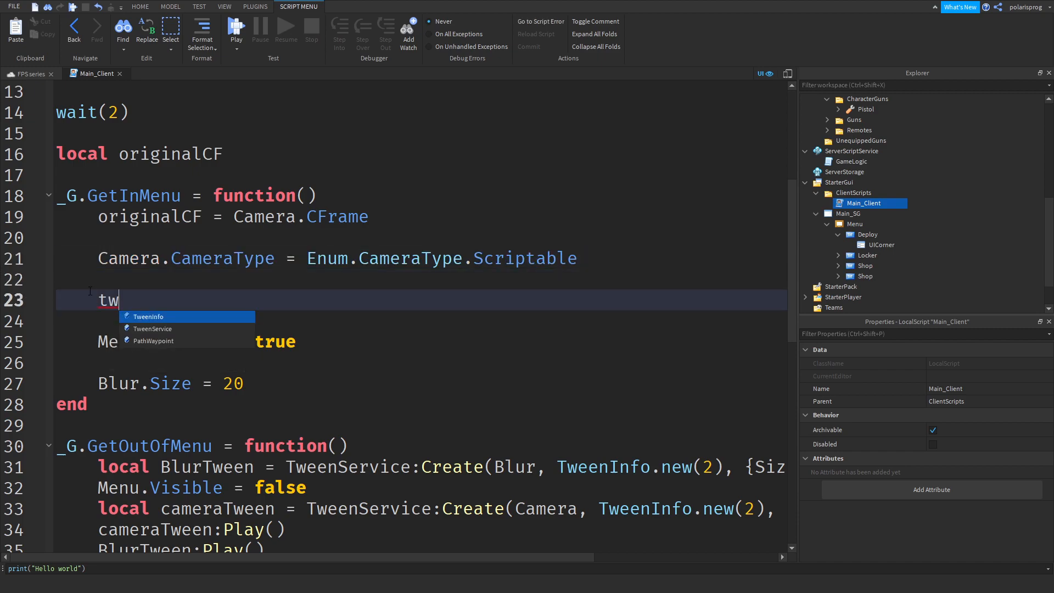
key(Down)
key(Tab)
text(:C)
key(Tab)
text((cam)
key(Tab)
text(, )
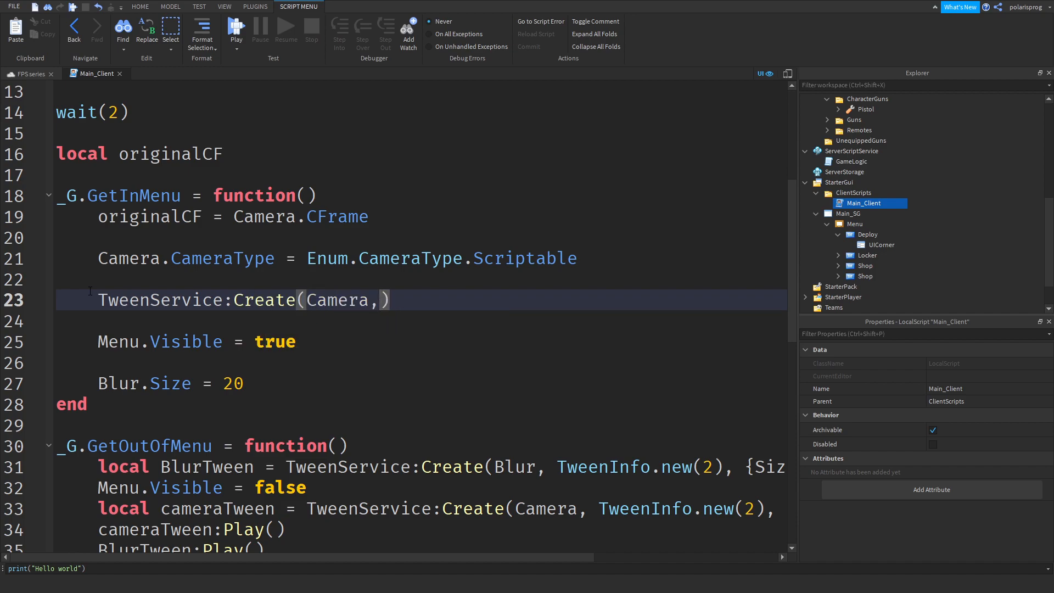
Add TweenInfo.new(2) and an empty properties table as the remaining arguments of the Create call.
text(tw)
key(Tab)
text(.n)
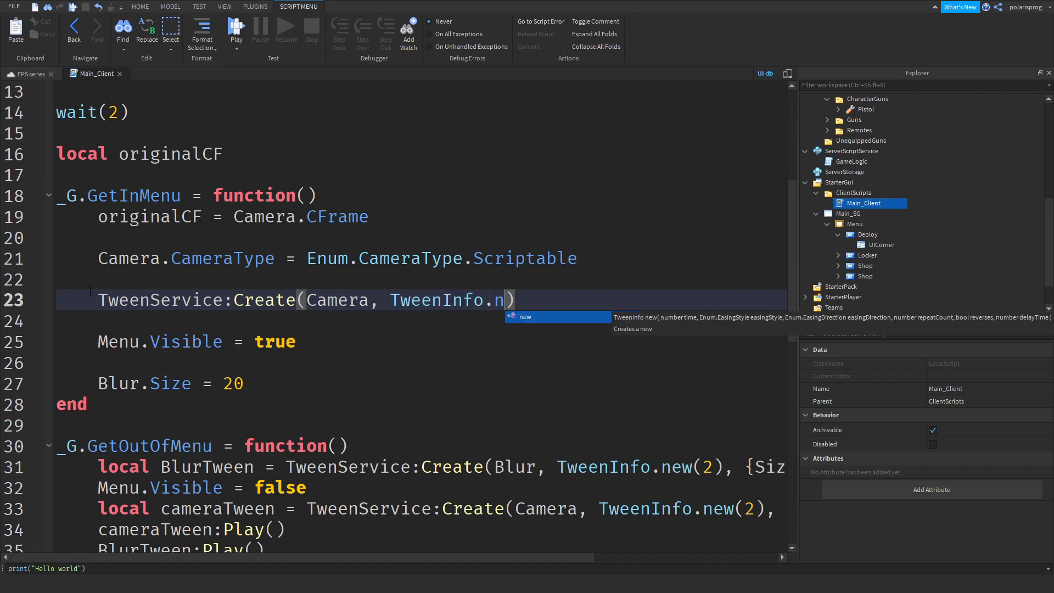
key(Tab)
text((2), {})
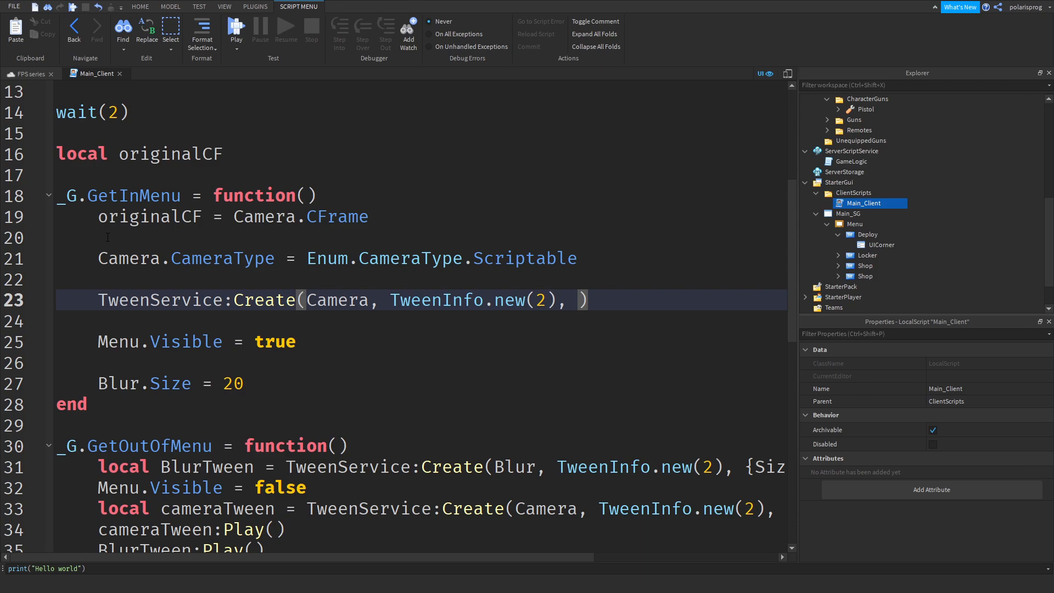
Add a CFrame entry to the tween's properties table, starting its value with workspace.
key(Left)
text(CFrame )=)
key(BackSpace)
text(=  wi)
key(BackSpace)
key(BackSpace)
key(BackSpace)
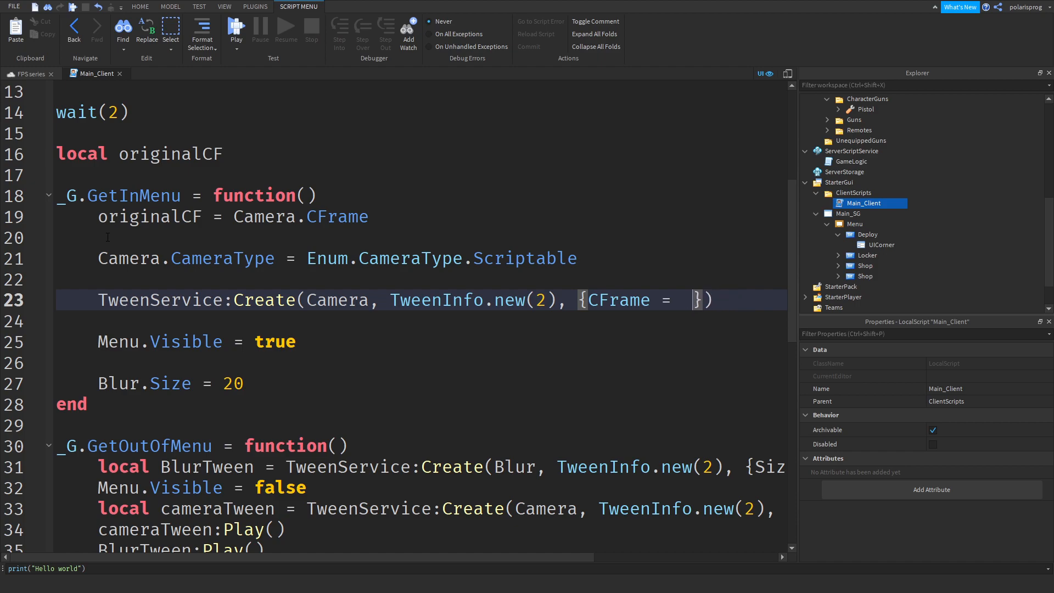
text(workspace.c)
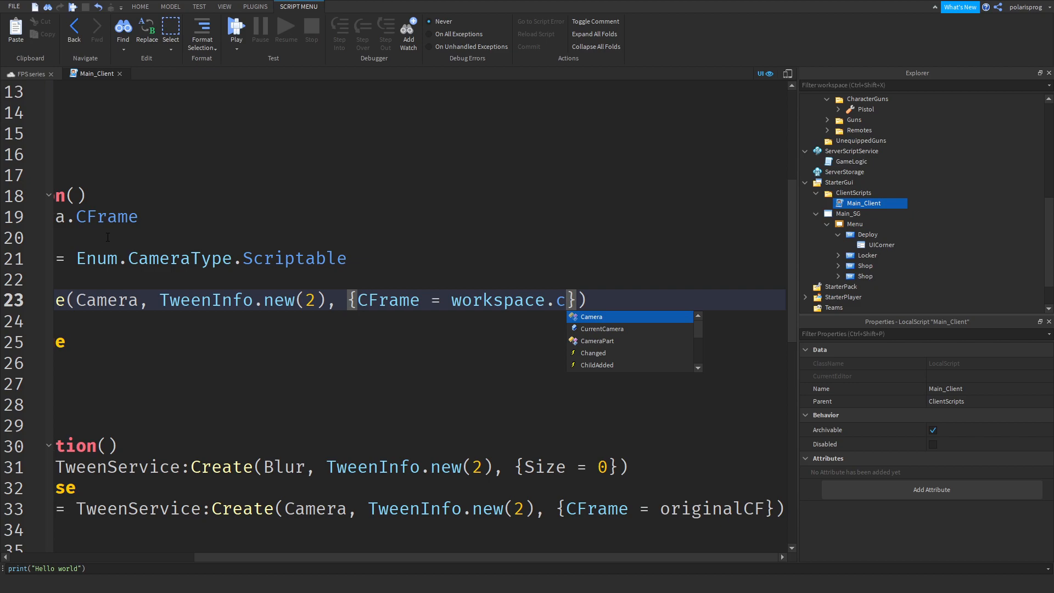
Complete the tween's CFrame goal as workspace['CameraPart'].CFrame, checking the part's name in Workspace.
key(BackSpace)
key(BackSpace)
text(['C)
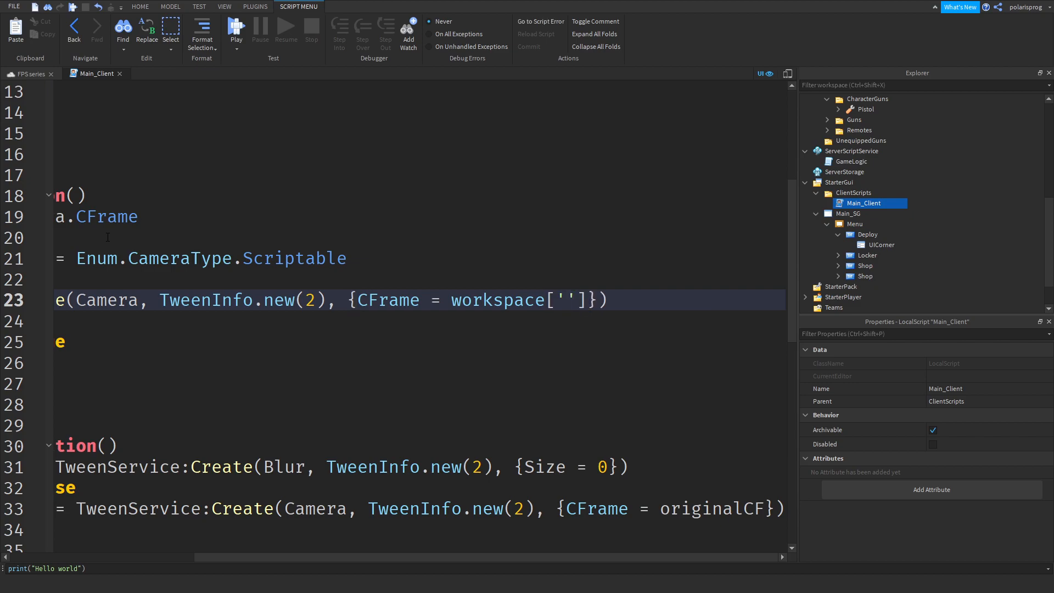
text(amer)
scroll(857, 203, up, 8)
click(852, 203)
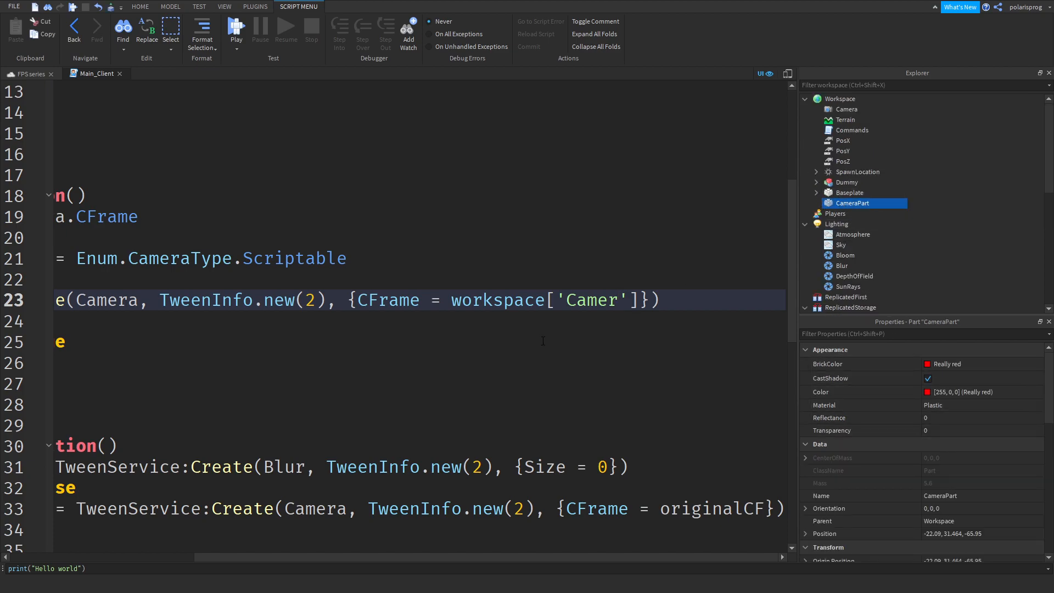
double_click(612, 300)
text(CameraPart)
click(691, 300)
text(.CFrame)
key(Right)
key(Right)
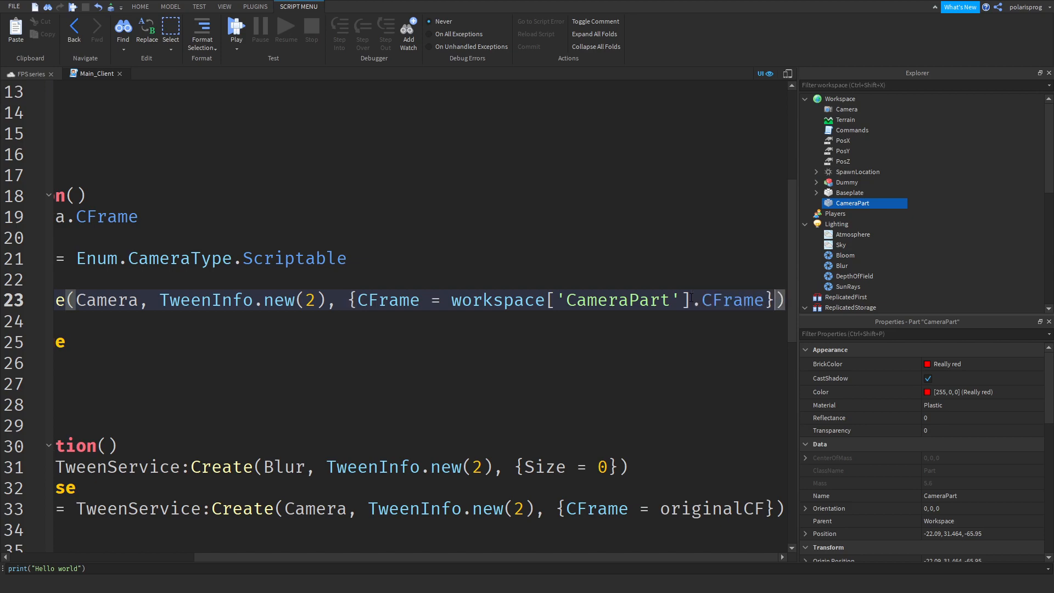
Append a :Play() call to the camera CFrame tween in the GetInMenu function.
text(:Play())
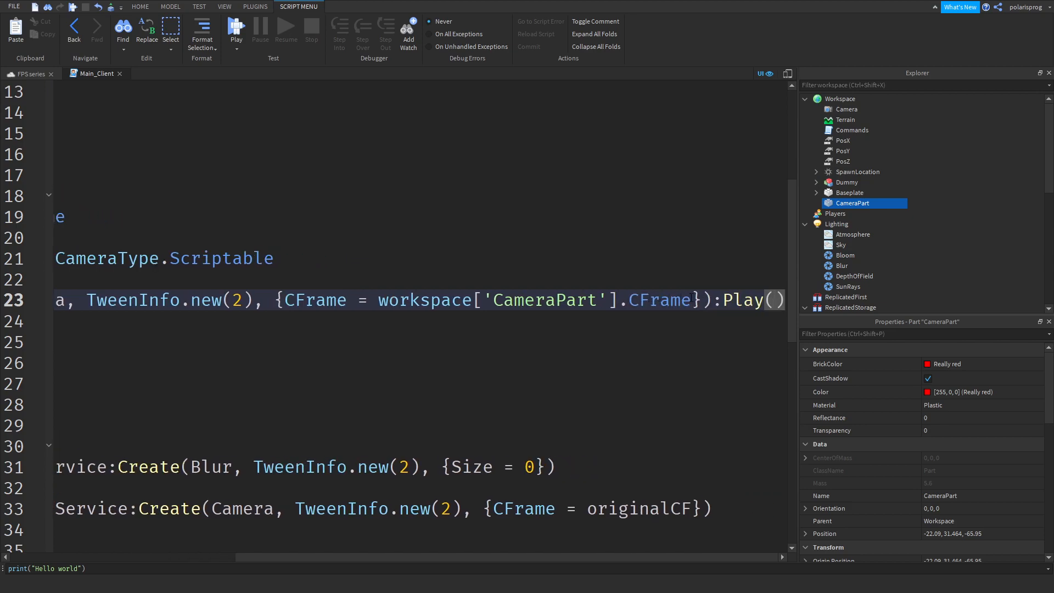
ctrl+scroll(298, 336, down, 4)
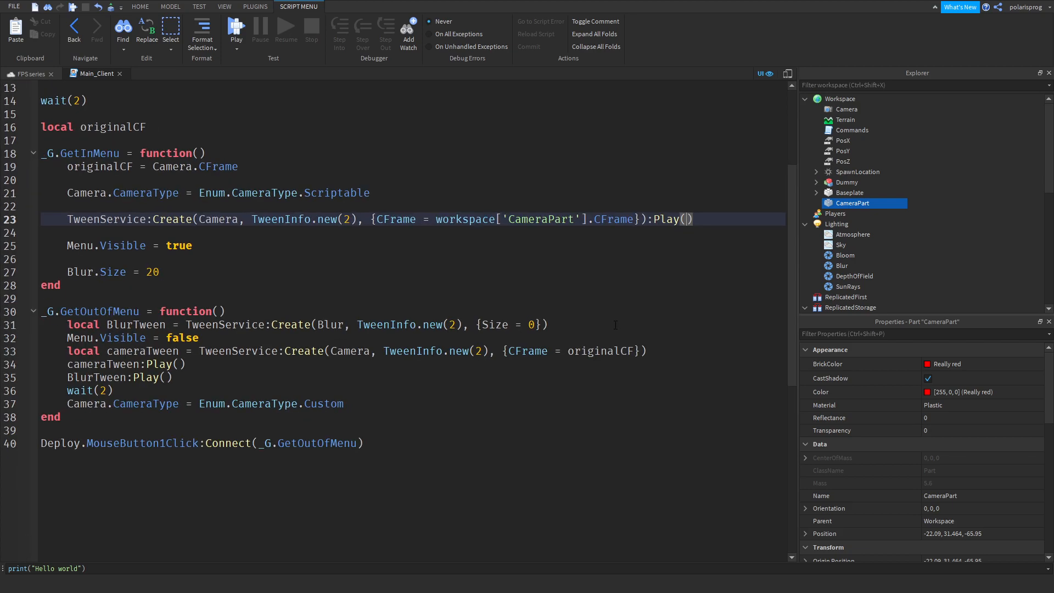
Call _G.GetInMenu() on its own line between the GetInMenu and GetOutOfMenu functions, and playtest the game.
click(285, 320)
key(Return)
key(Return)
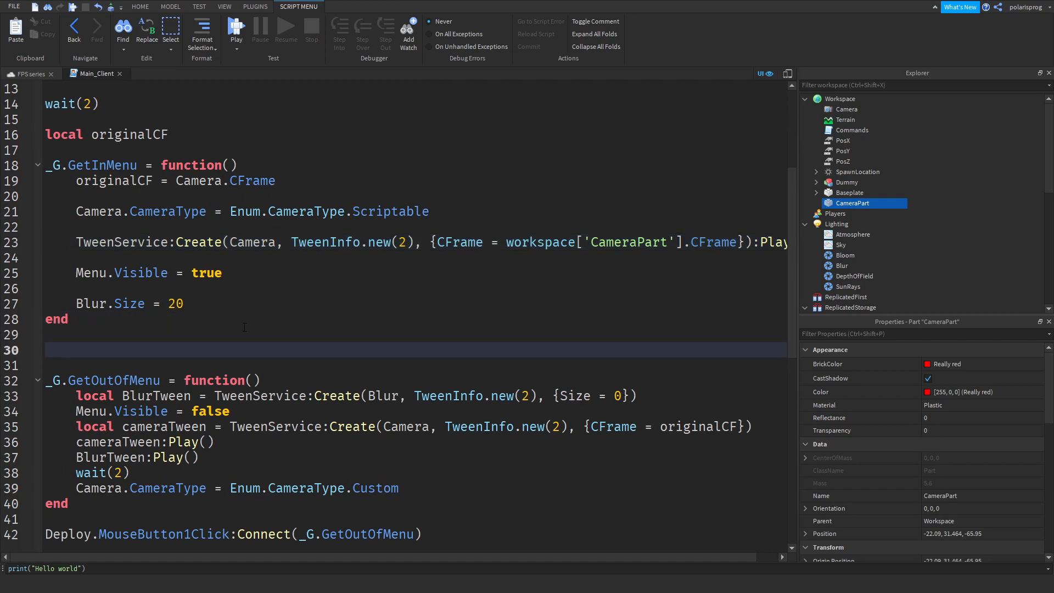
scroll(244, 327, up, 1)
text(_.Get)
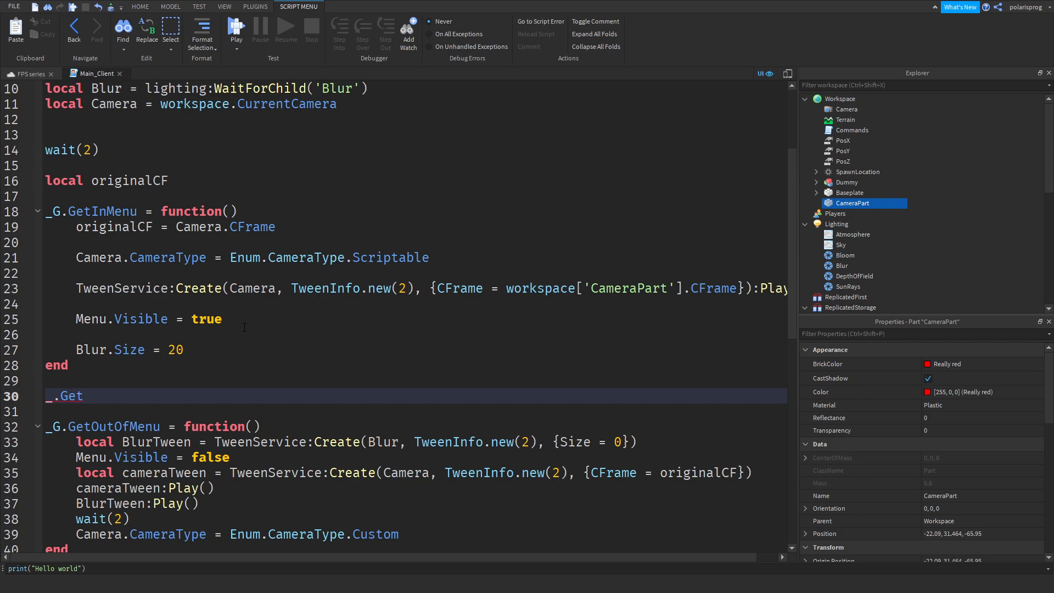
text(InMenu()
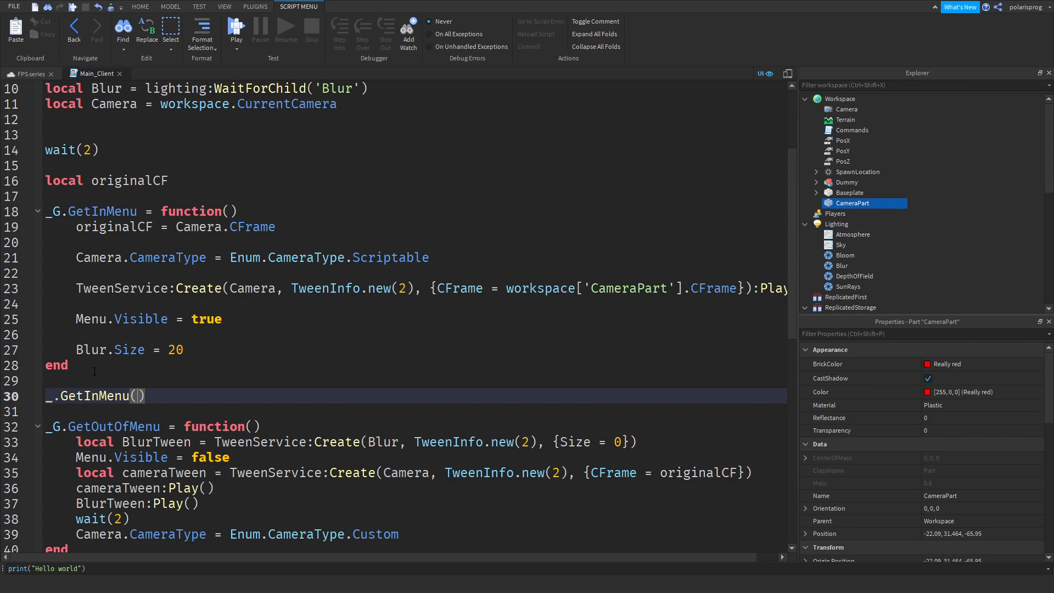
text(G)
key(Up)
key(Up)
key(Up)
key(Up)
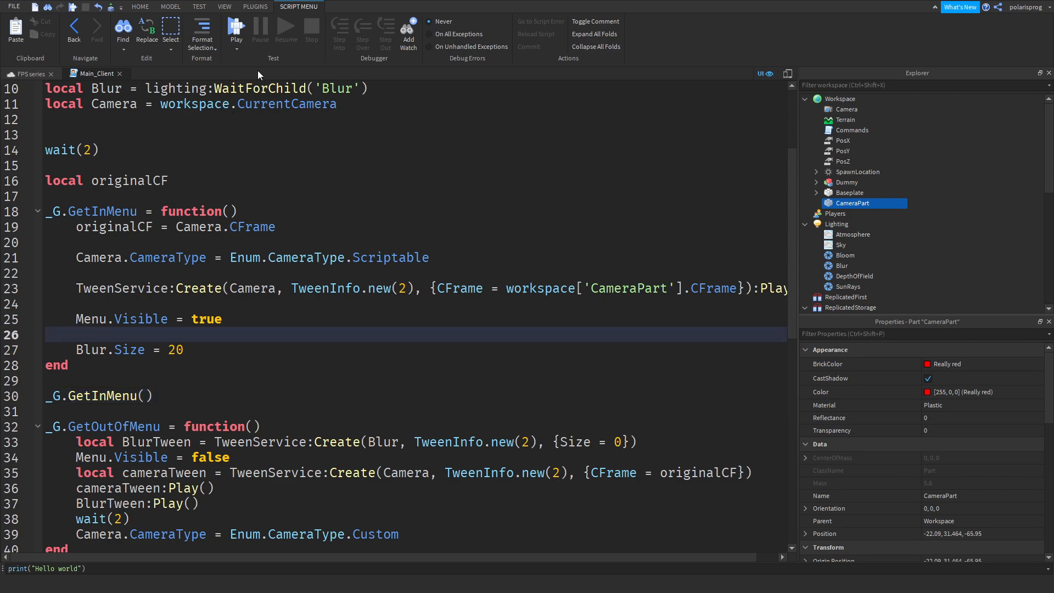
click(233, 26)
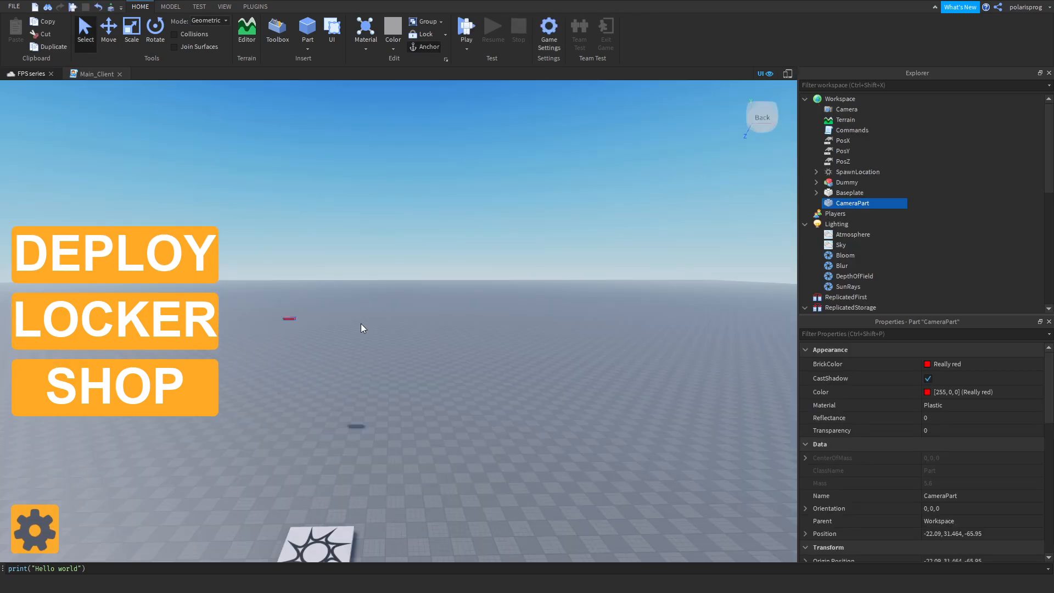
Set the Transparency of CameraPart to 1.
key(w)
right_drag(361, 324, 527, 423)
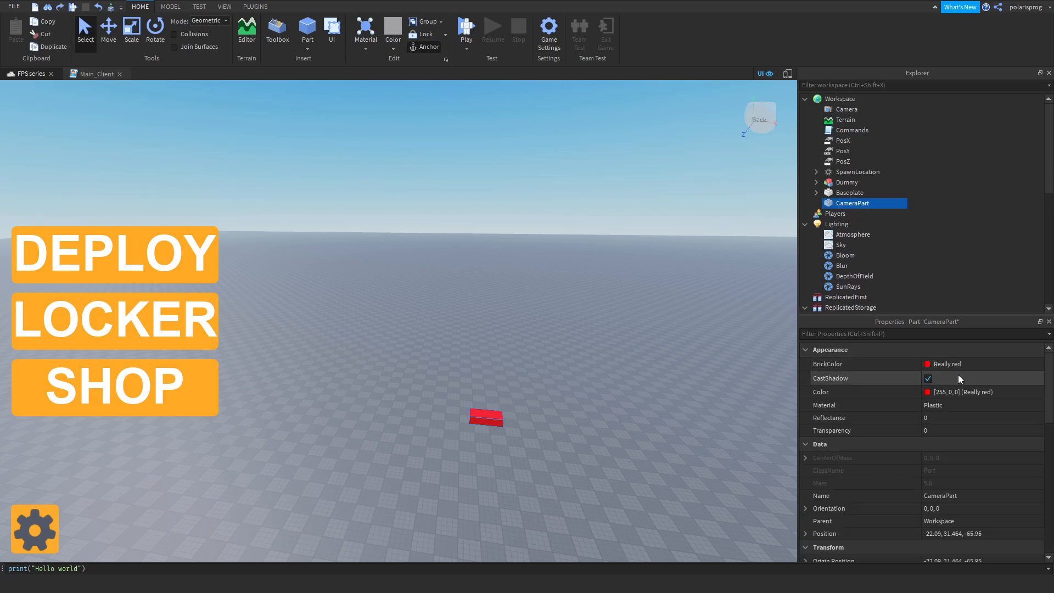
click(927, 334)
text(tr)
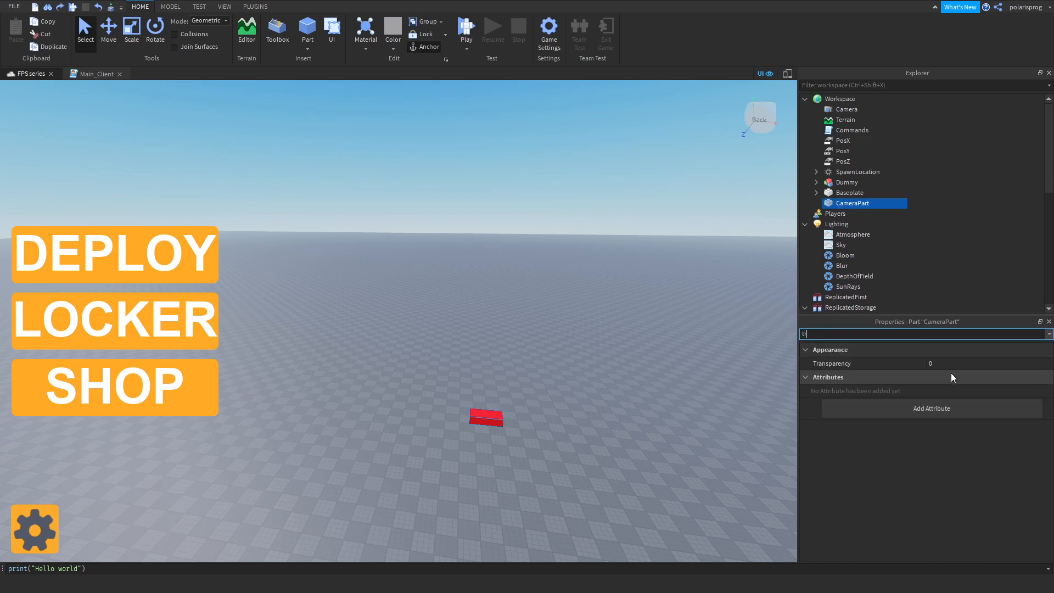
click(949, 370)
text(1)
key(Return)
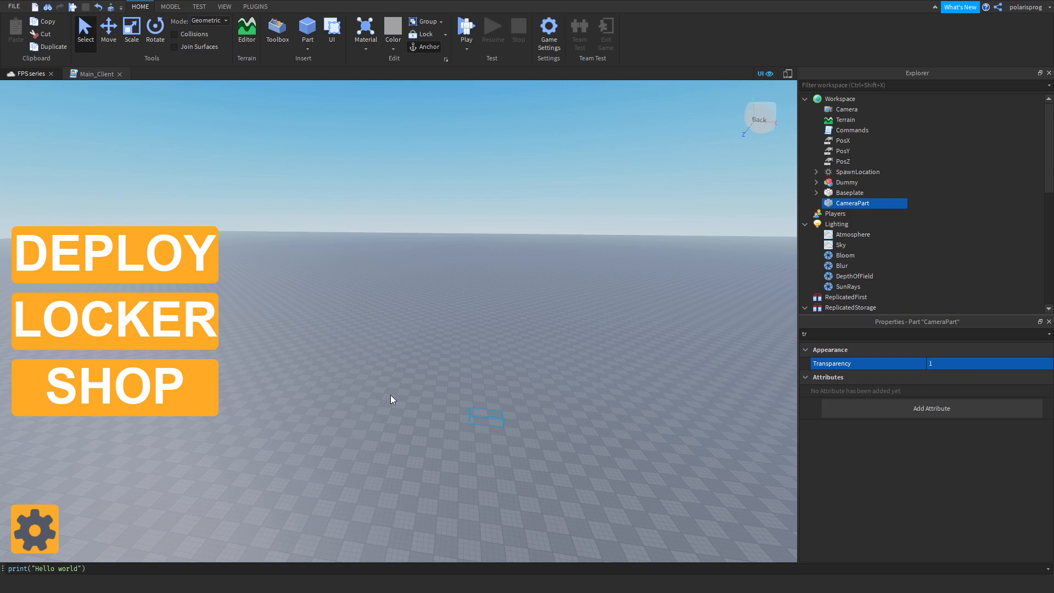
Turn off CanCollide for CameraPart, filter its properties for "an", and deselect the part.
click(890, 333)
text(ca)
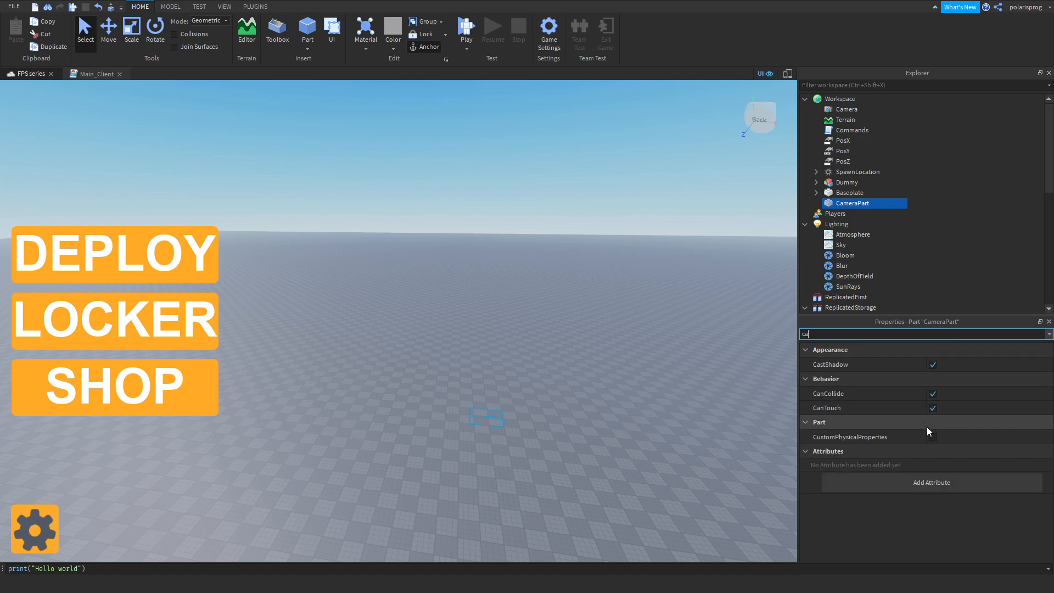
click(933, 396)
double_click(854, 335)
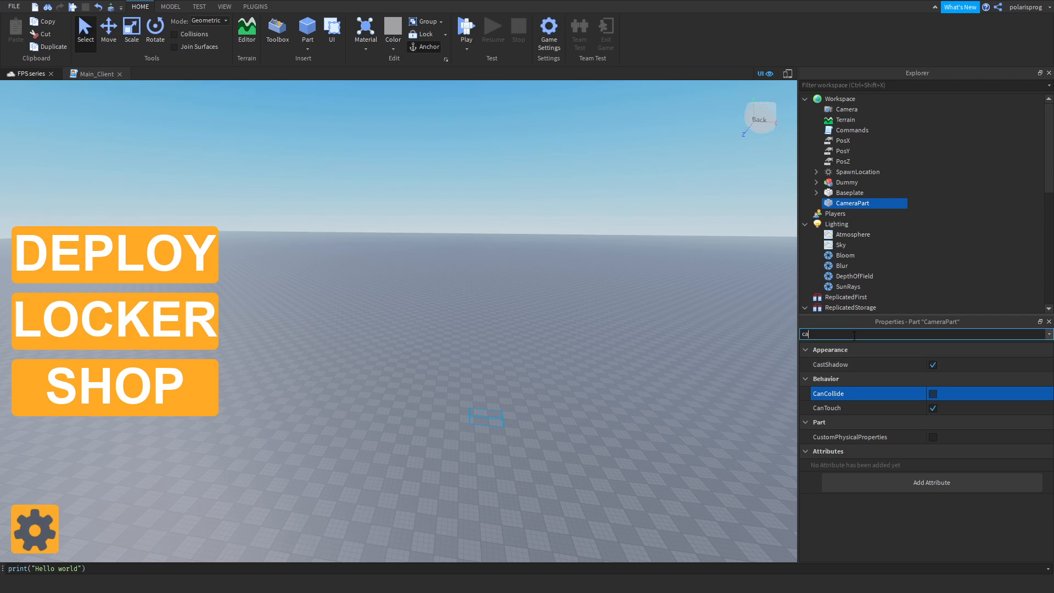
text(an)
click(551, 348)
right_drag(551, 348, 551, 348)
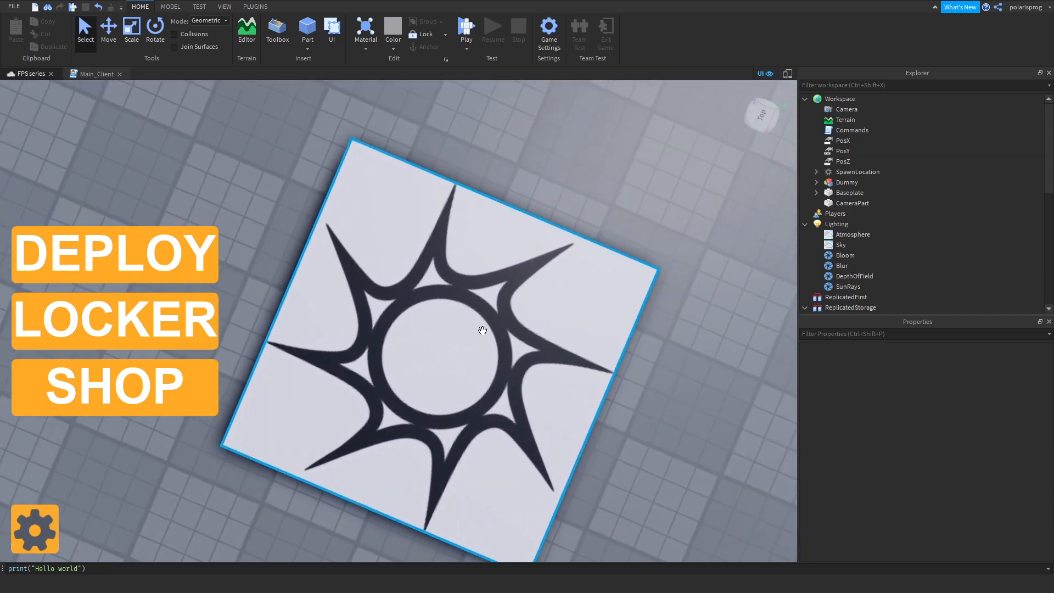
click(421, 281)
drag(422, 281, 467, 278)
click(523, 207)
right_drag(523, 207, 522, 206)
key(ctrl+z)
right_drag(476, 275, 476, 275)
key(s)
key(e)
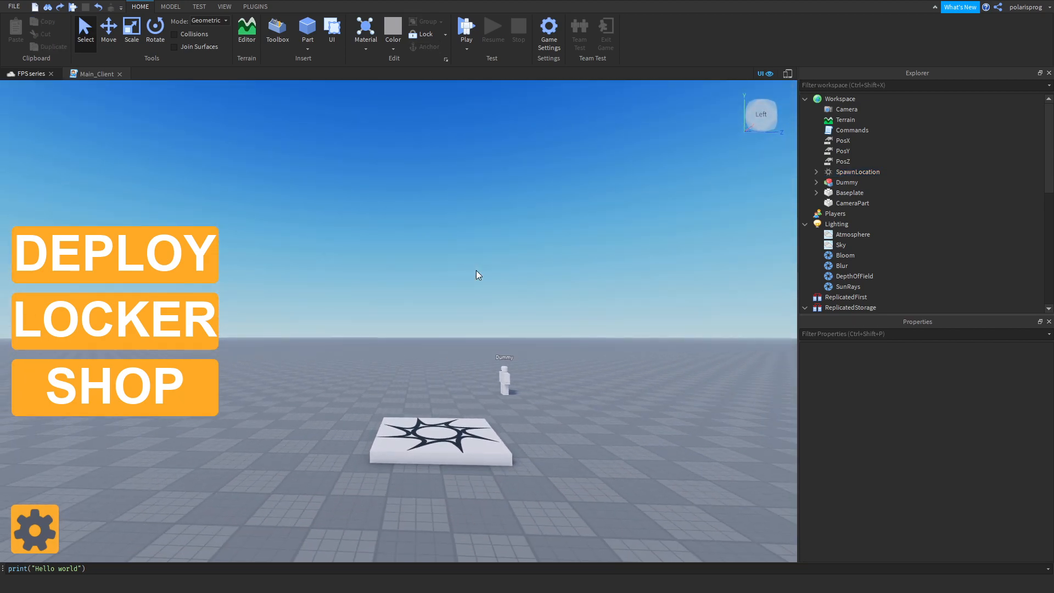